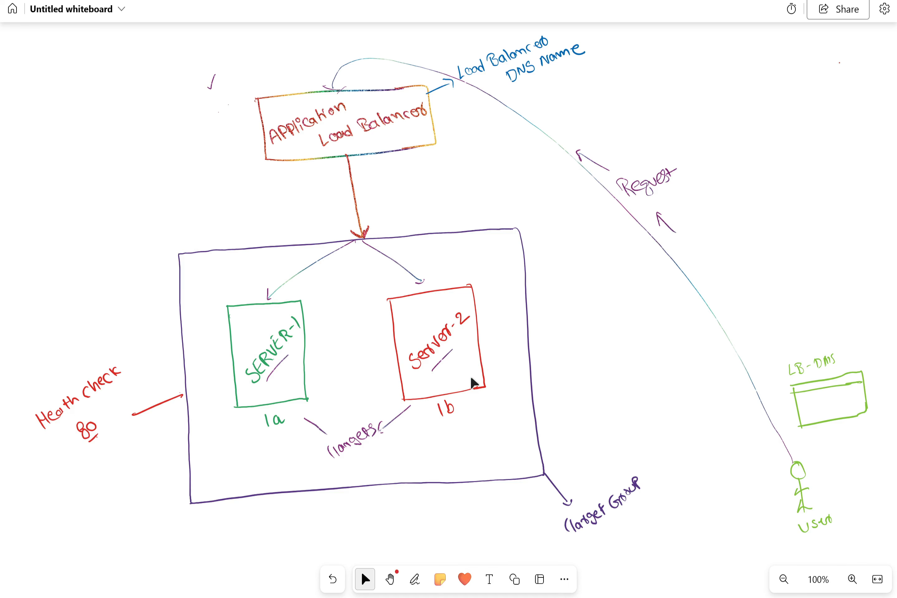
Switch to the text notes and add the item "e) Create application load balancer and point to the above target group".
{"action": "key", "text": "alt+Tab"}
{"action": "key", "text": "Return"}
{"action": "key", "text": "Tab"}
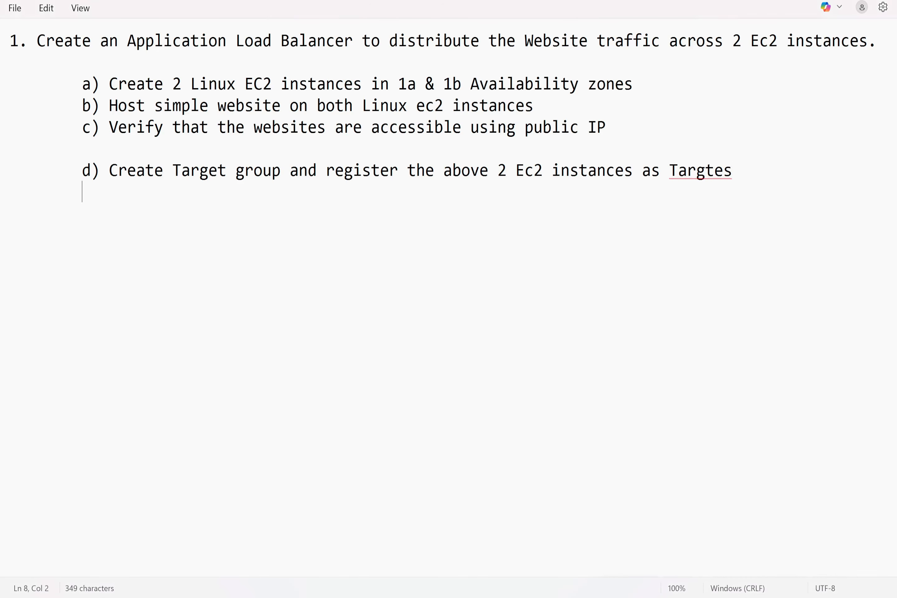
{"action": "type", "text": "e) Create "}
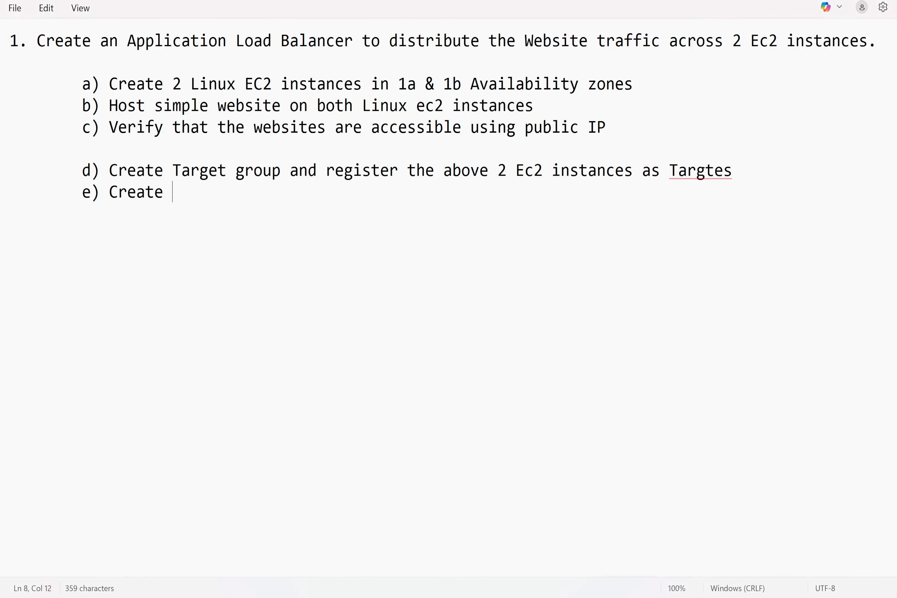
{"action": "type", "text": "application loa"}
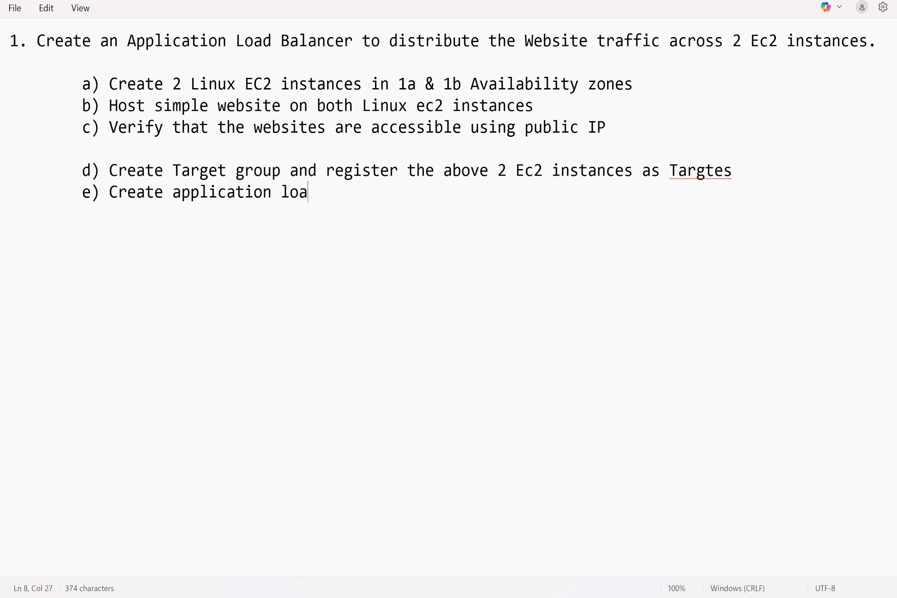
{"action": "type", "text": "d balancer ad"}
{"action": "key", "text": "BackSpace"}
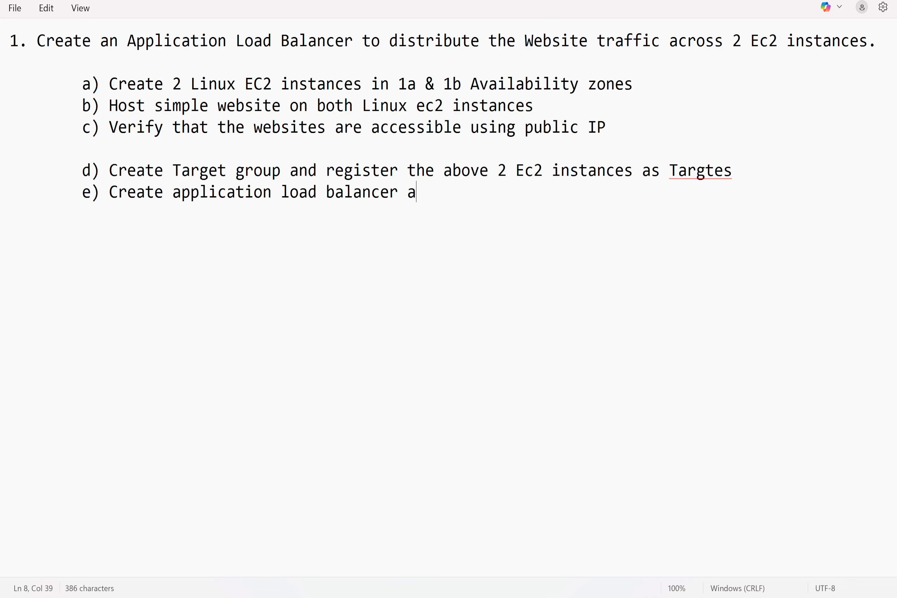
{"action": "type", "text": "nd point to "}
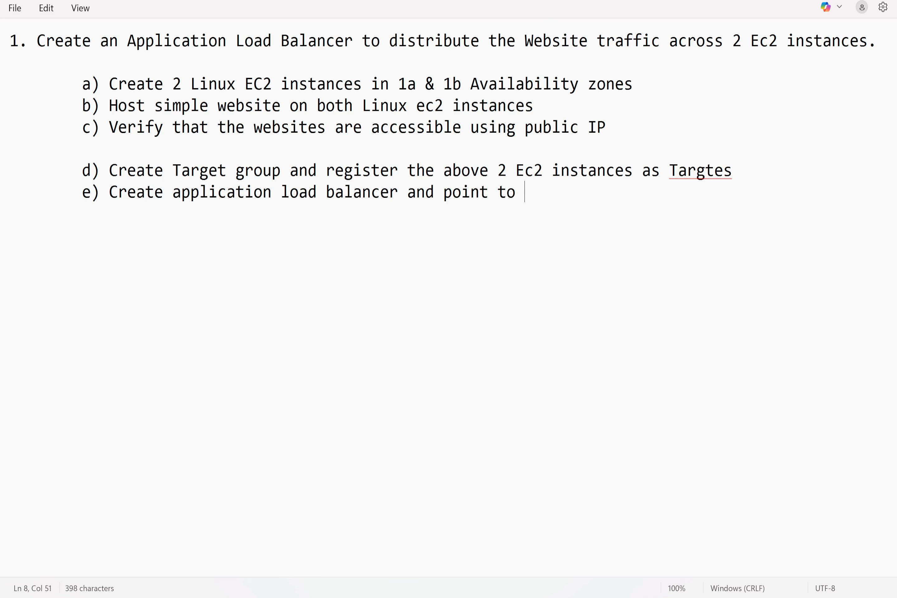
{"action": "type", "text": "the above t"}
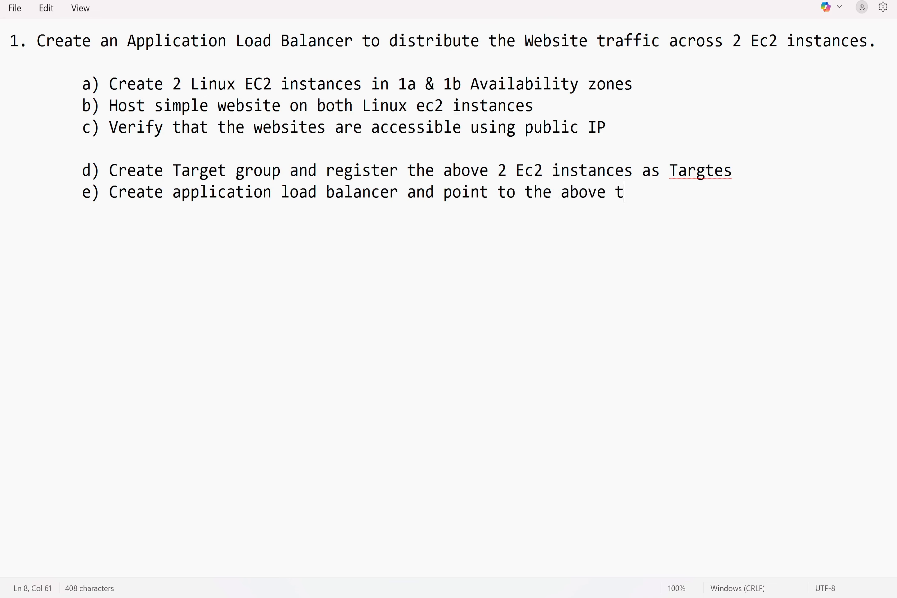
{"action": "type", "text": "arget group"}
{"action": "key", "text": "Return"}
Correct the misspelled "Targtes" to "Targets" in item d of the notes.
{"action": "key", "text": "alt+Tab"}
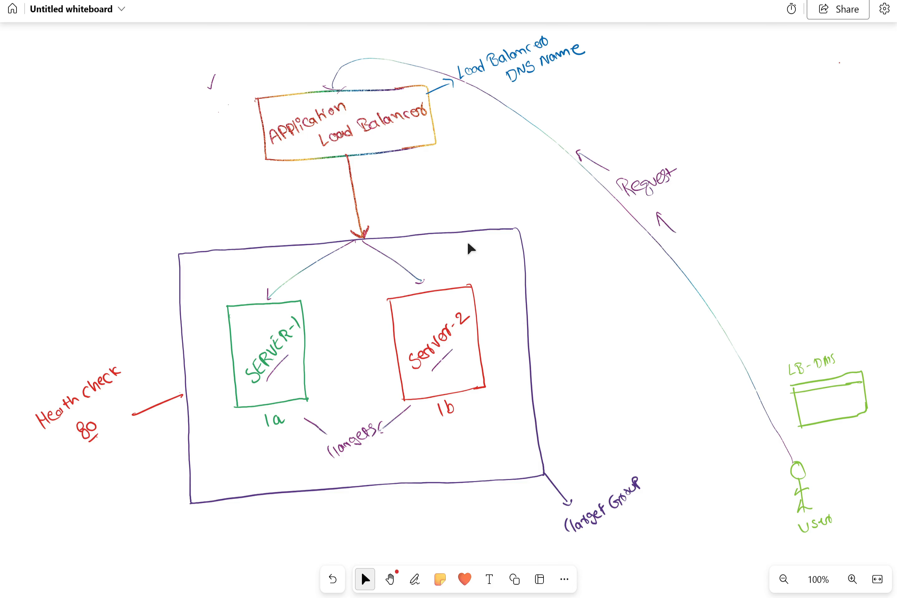
{"action": "key", "text": "alt+Tab"}
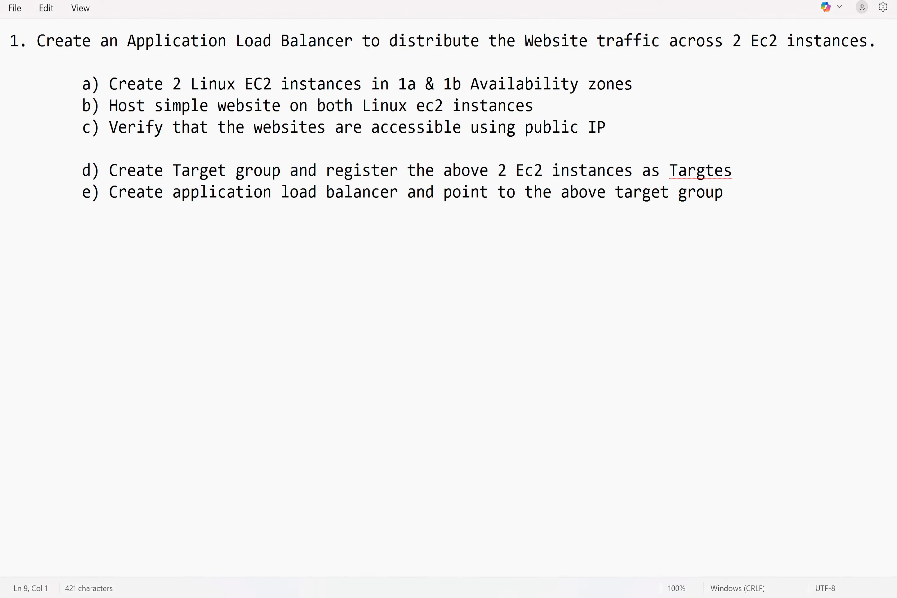
{"action": "left_click", "coordinate": [705, 169]}
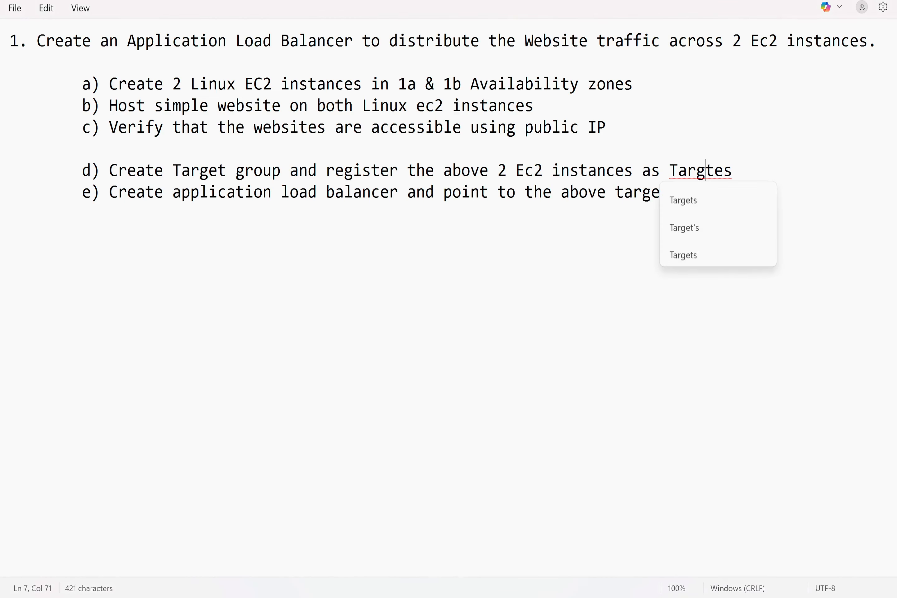
{"action": "left_click", "coordinate": [697, 201]}
Add the heading "Host a simple website on Linux EC2 instance:" below the list, separated from item e by blank lines.
{"action": "key", "text": "Return"}
{"action": "key", "text": "Return"}
{"action": "key", "text": "Return"}
{"action": "key", "text": "Return"}
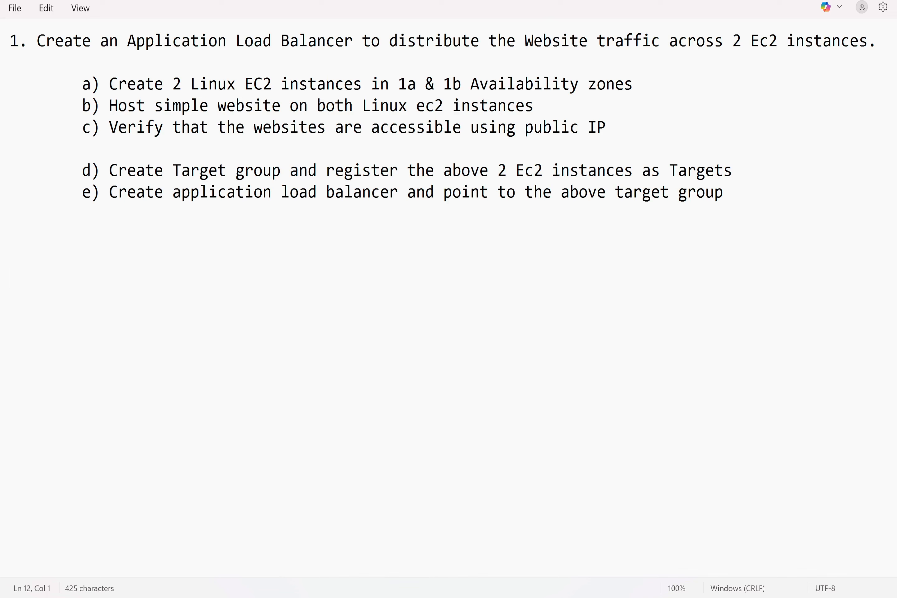
{"action": "left_click", "coordinate": [724, 192]}
{"action": "key", "text": "Return"}
{"action": "key", "text": "Return"}
{"action": "key", "text": "Return"}
{"action": "key", "text": "Return"}
{"action": "type", "text": "Host a simple webi"}
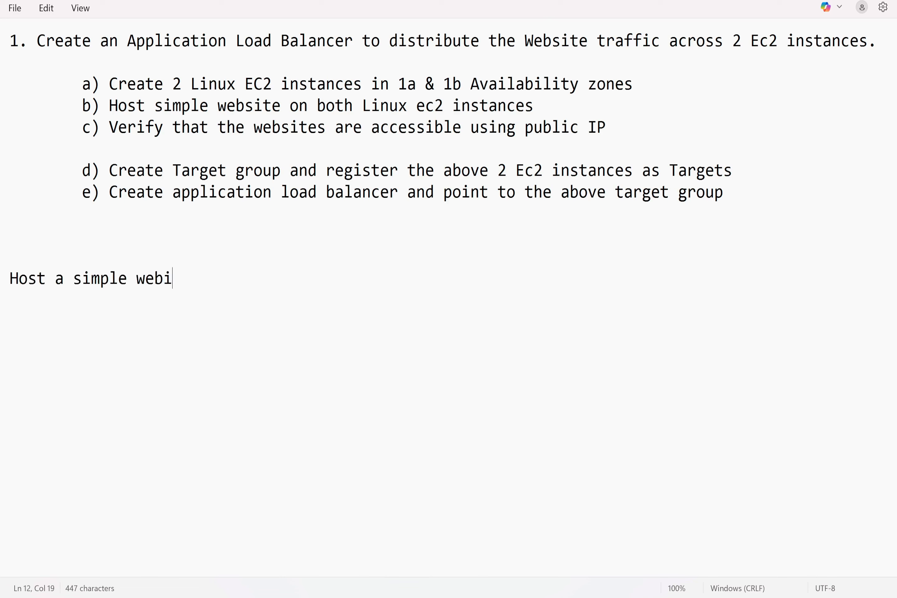
{"action": "key", "text": "BackSpace"}
{"action": "type", "text": "site on "}
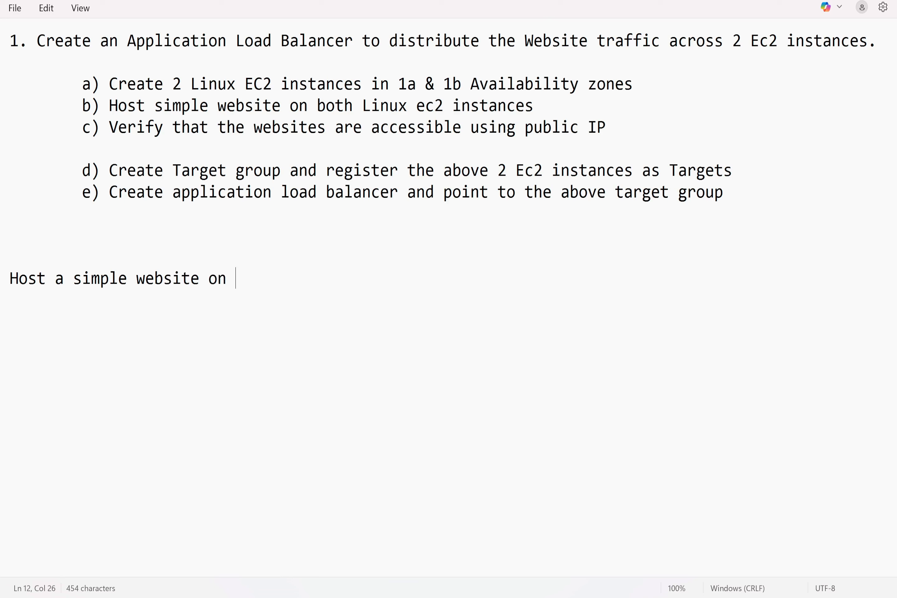
{"action": "type", "text": "inux"}
{"action": "key", "text": "BackSpace"}
{"action": "key", "text": "BackSpace"}
{"action": "key", "text": "BackSpace"}
{"action": "key", "text": "BackSpace"}
{"action": "key", "text": "BackSpace"}
{"action": "type", "text": "Linux EC2 i"}
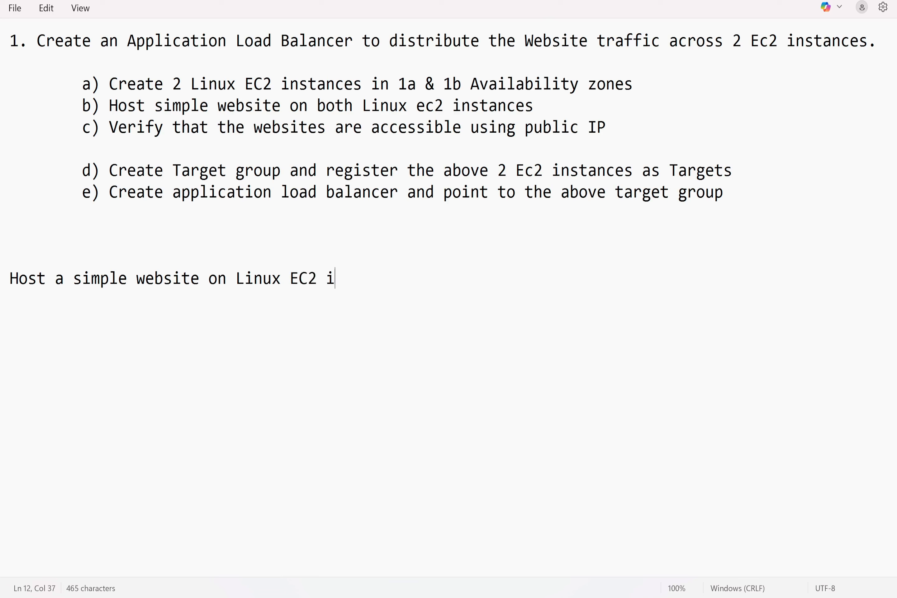
{"action": "type", "text": "nstance"}
{"action": "type", "text": ":"}
{"action": "key", "text": "Return"}
{"action": "key", "text": "Return"}
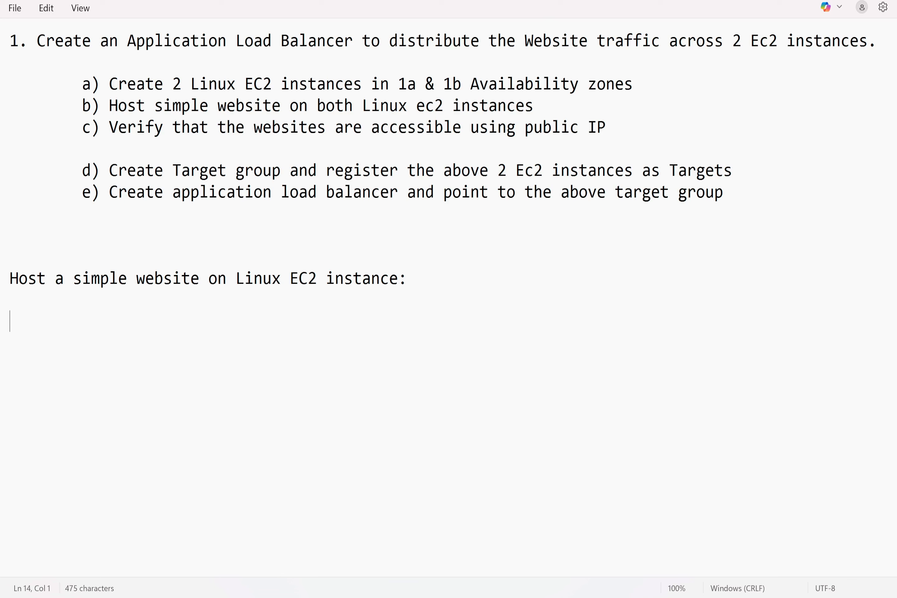
Switch to the AWS console in the browser, find the EC2 service and start launching an instance.
{"action": "left_click", "coordinate": [458, 588]}
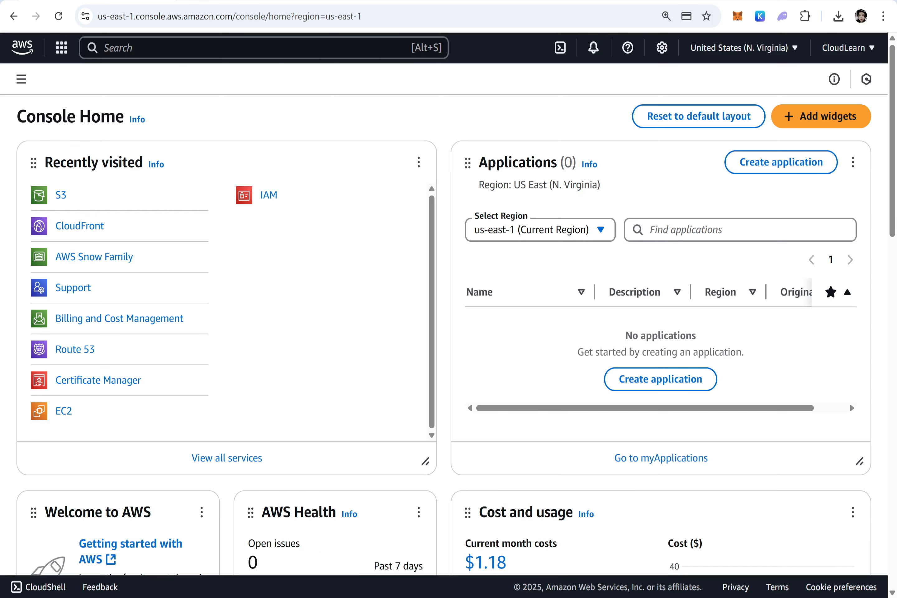
{"action": "left_click", "coordinate": [172, 50]}
{"action": "type", "text": "ec2"}
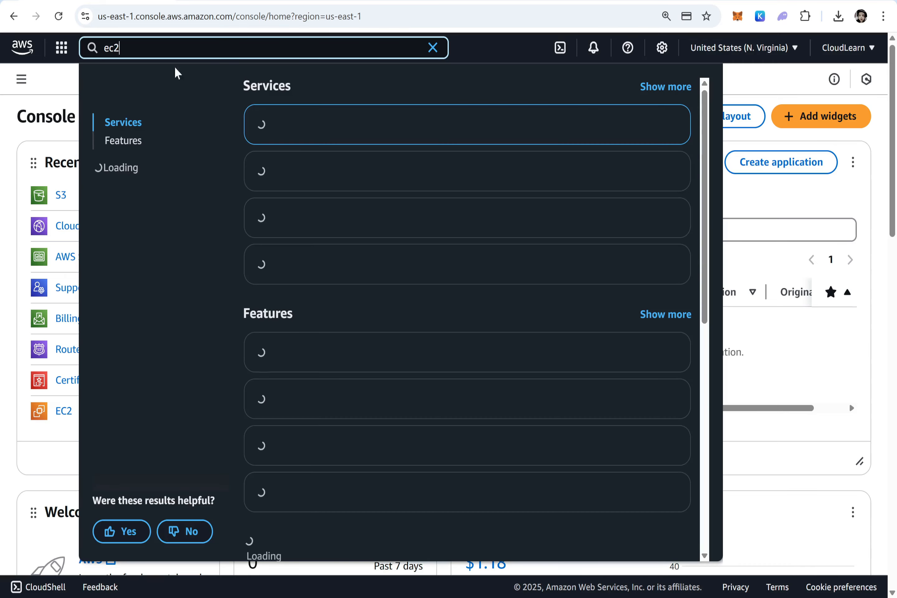
{"action": "left_click", "coordinate": [300, 127]}
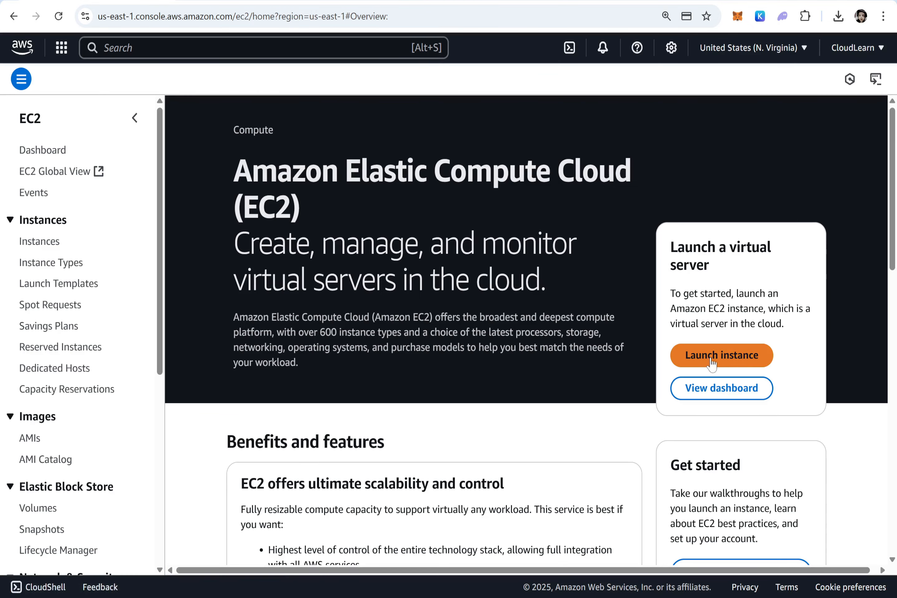
{"action": "left_click", "coordinate": [722, 360]}
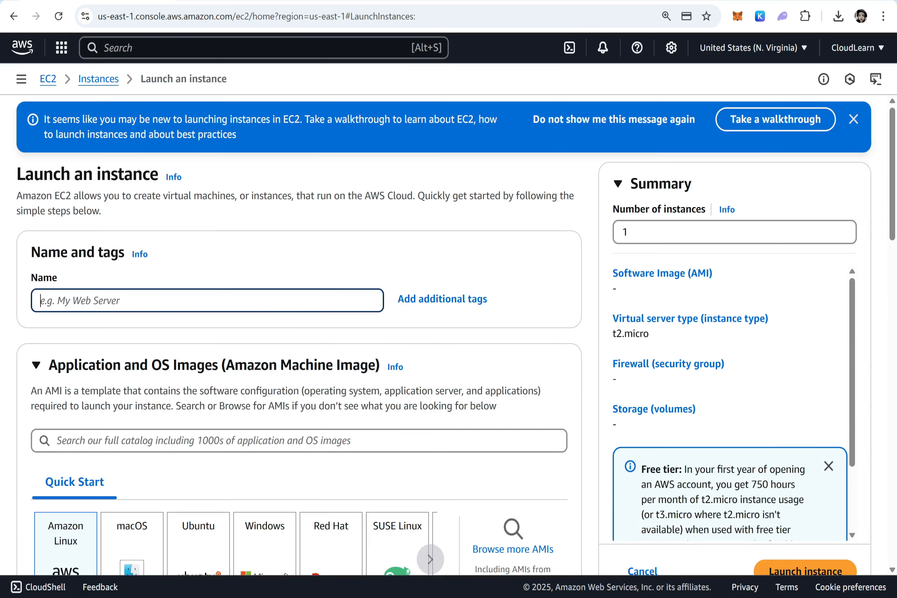
Name the instance SERVER1 and choose the NVirginia key pair for login.
{"action": "type", "text": "SERVER1"}
{"action": "scroll", "coordinate": [98, 307], "scroll_direction": "down", "scroll_amount": 5}
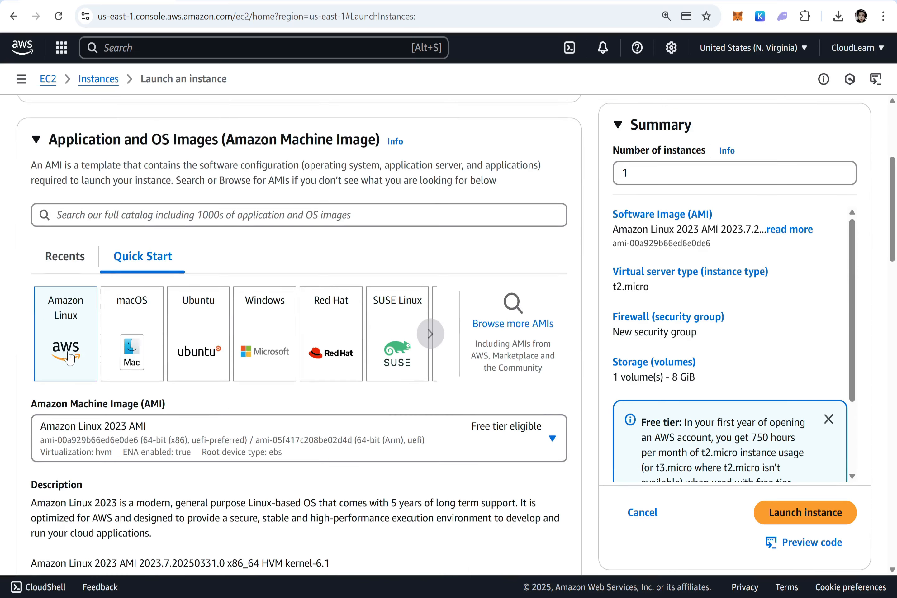
{"action": "scroll", "coordinate": [199, 436], "scroll_direction": "down", "scroll_amount": 8}
{"action": "scroll", "coordinate": [200, 436], "scroll_direction": "down", "scroll_amount": 2}
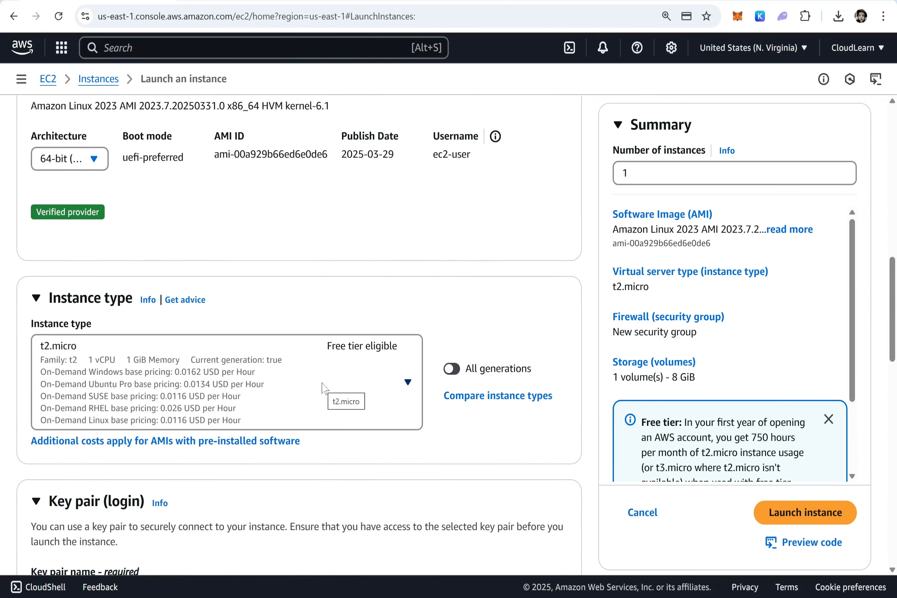
{"action": "scroll", "coordinate": [323, 384], "scroll_direction": "down", "scroll_amount": 4}
{"action": "left_click", "coordinate": [361, 404]}
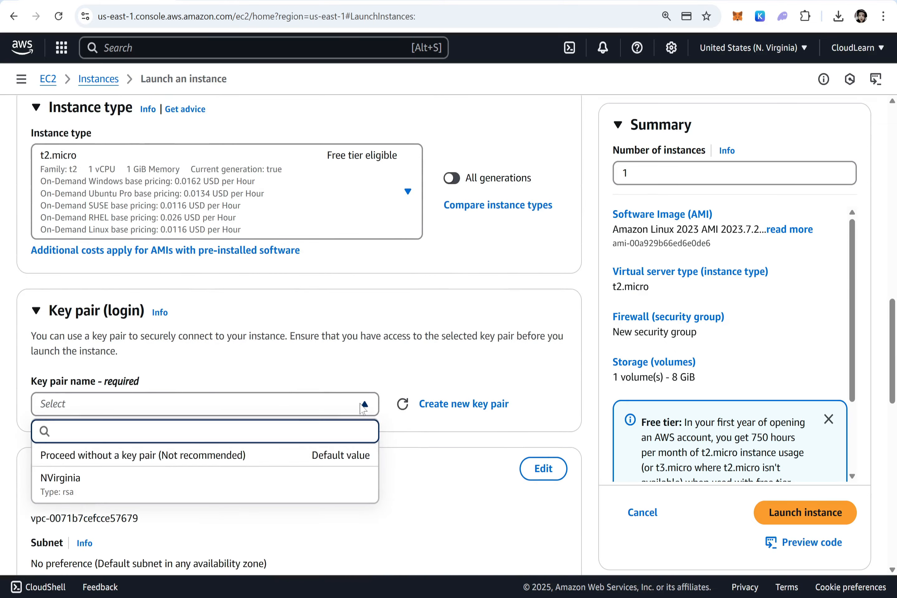
{"action": "left_click", "coordinate": [284, 485]}
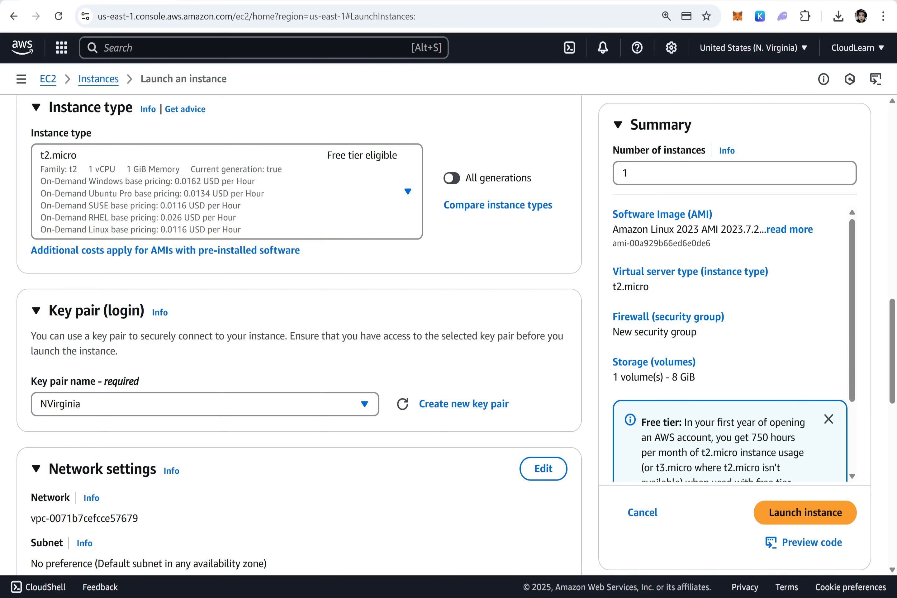
Make the network settings editable and choose the subnet in availability zone us-east-1a.
{"action": "scroll", "coordinate": [556, 502], "scroll_direction": "down", "scroll_amount": 5}
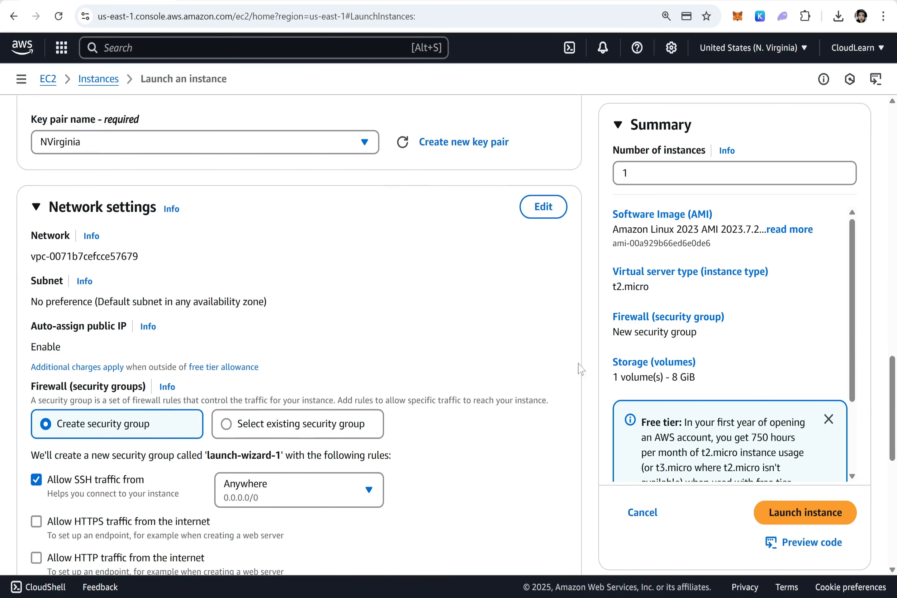
{"action": "left_click", "coordinate": [542, 216]}
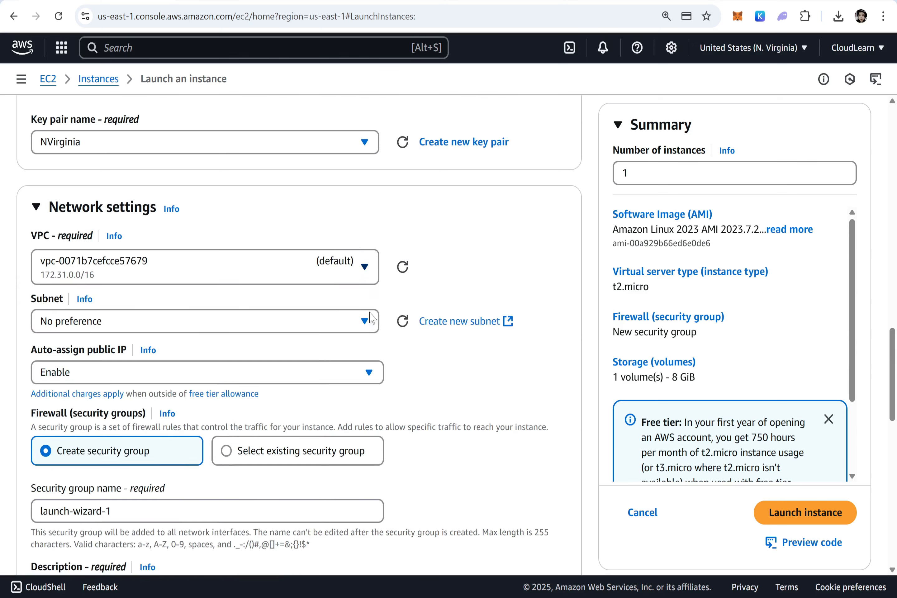
{"action": "left_click", "coordinate": [101, 322]}
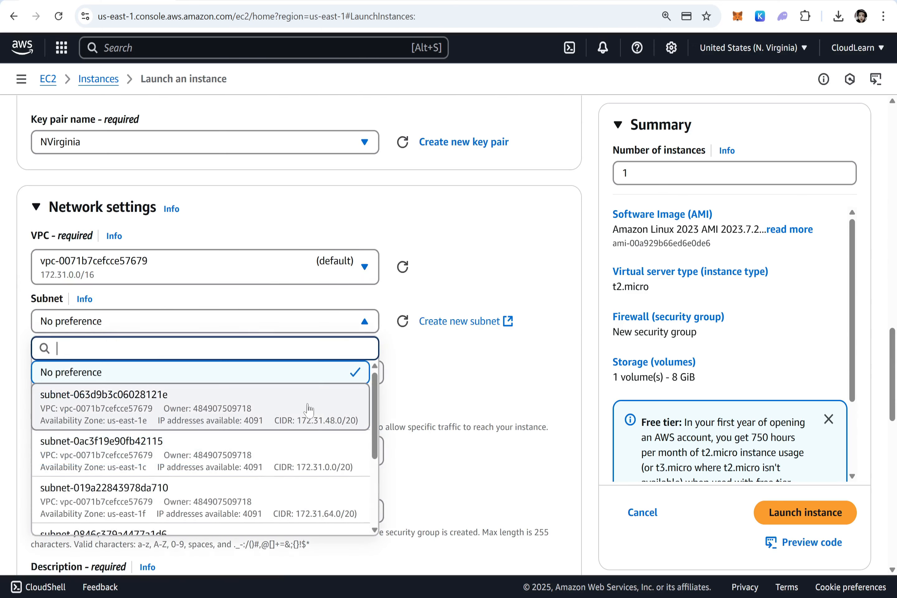
{"action": "scroll", "coordinate": [156, 475], "scroll_direction": "down", "scroll_amount": 3}
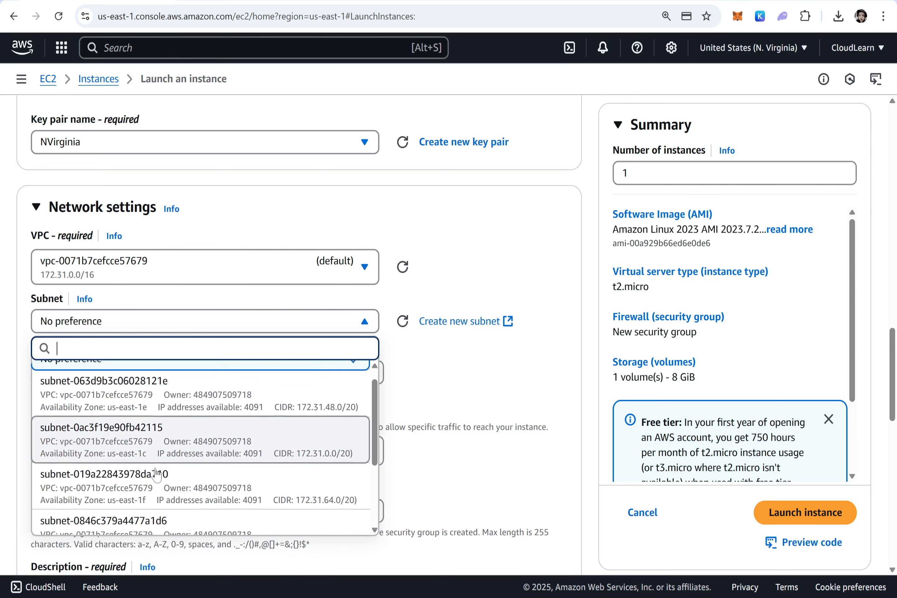
{"action": "scroll", "coordinate": [156, 475], "scroll_direction": "down", "scroll_amount": 3}
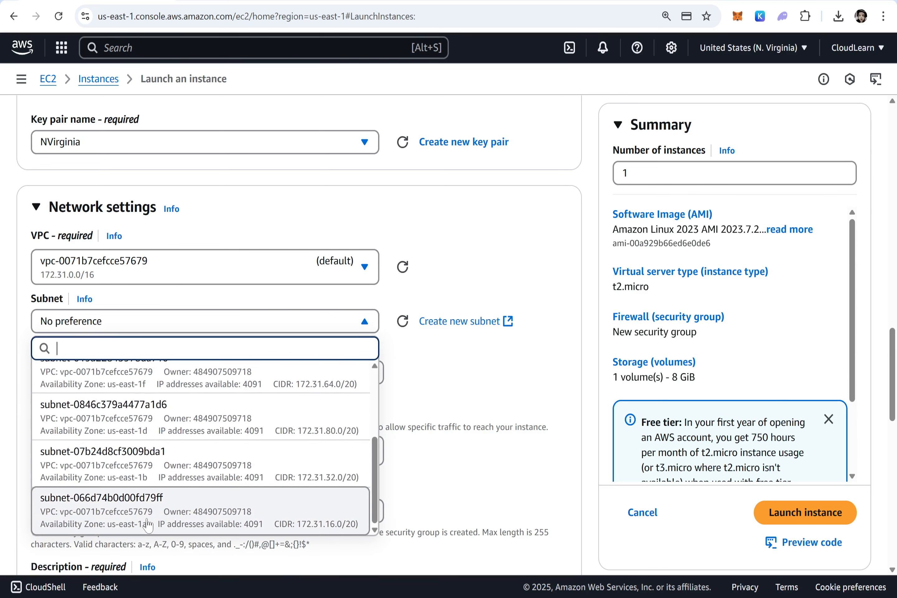
{"action": "left_click", "coordinate": [153, 523]}
Set both the new security group's name and its description to "Linux SSH HTTP HTTPS".
{"action": "scroll", "coordinate": [308, 403], "scroll_direction": "down", "scroll_amount": 5}
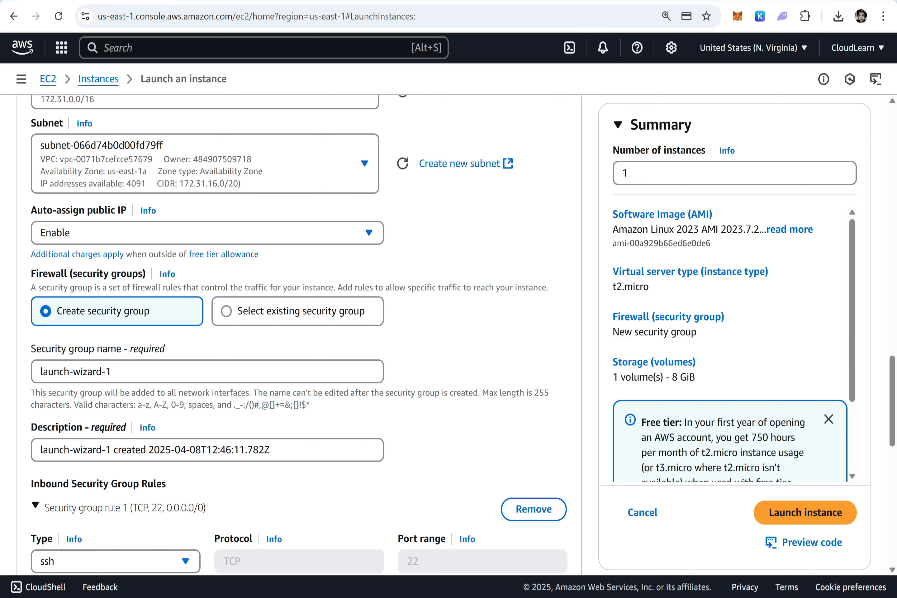
{"action": "left_click_drag", "start_coordinate": [111, 371], "coordinate": [0, 360]}
{"action": "type", "text": "Linux SSH"}
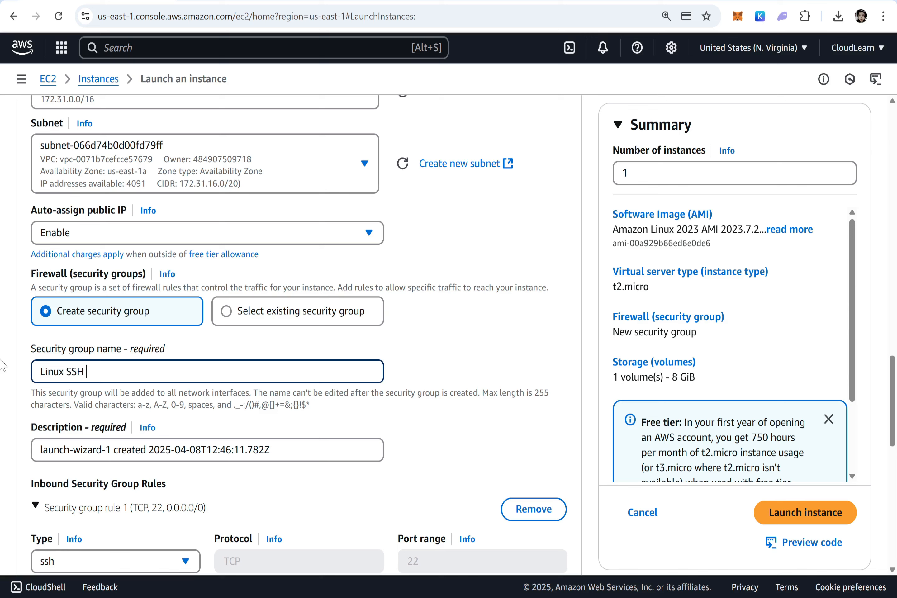
{"action": "type", "text": " HTTP HTTPS"}
{"action": "key", "text": "ctrl+a"}
{"action": "key", "text": "ctrl+c"}
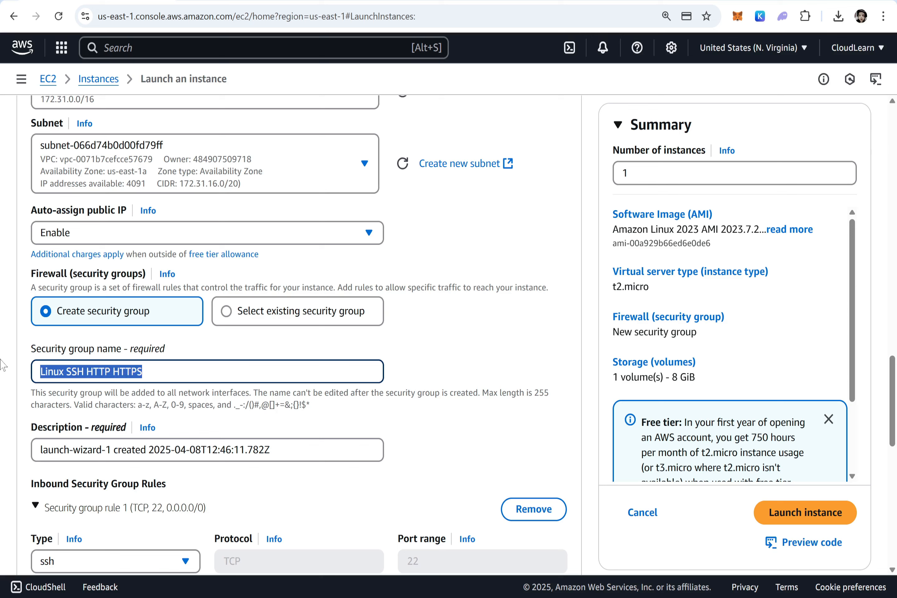
{"action": "left_click", "coordinate": [271, 449]}
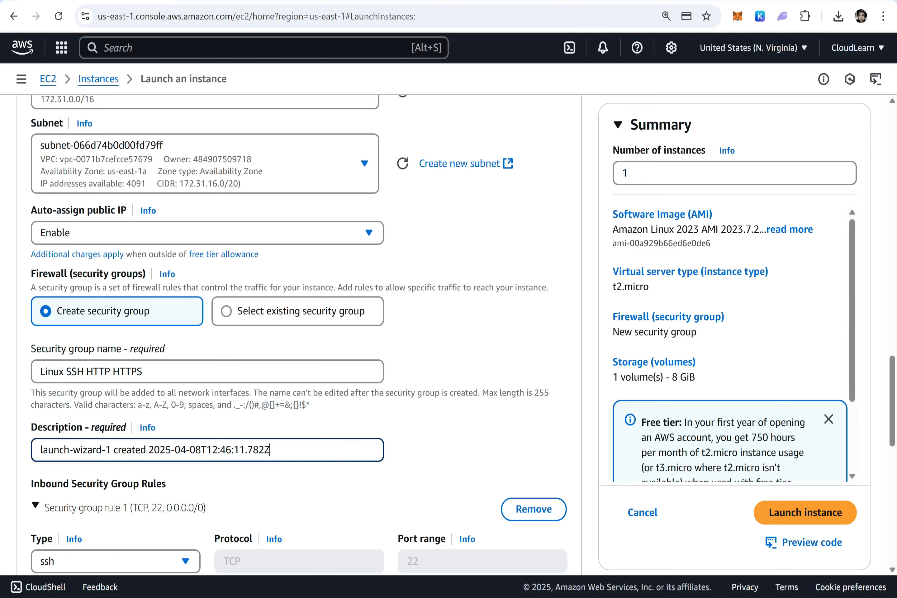
{"action": "key", "text": "ctrl+a"}
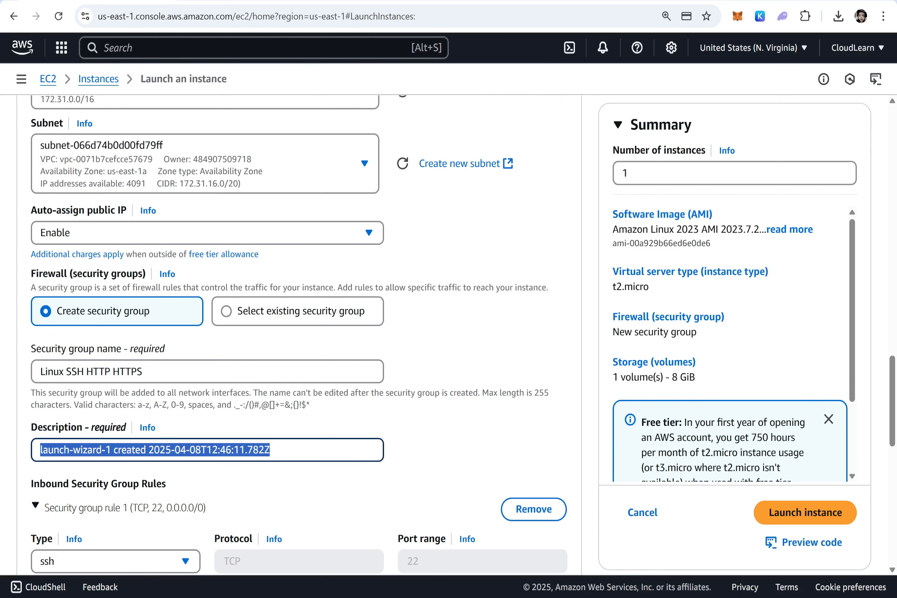
{"action": "key", "text": "ctrl+v"}
Add an inbound rule to the new security group allowing HTTP traffic with source type Anywhere.
{"action": "scroll", "coordinate": [275, 460], "scroll_direction": "down", "scroll_amount": 2}
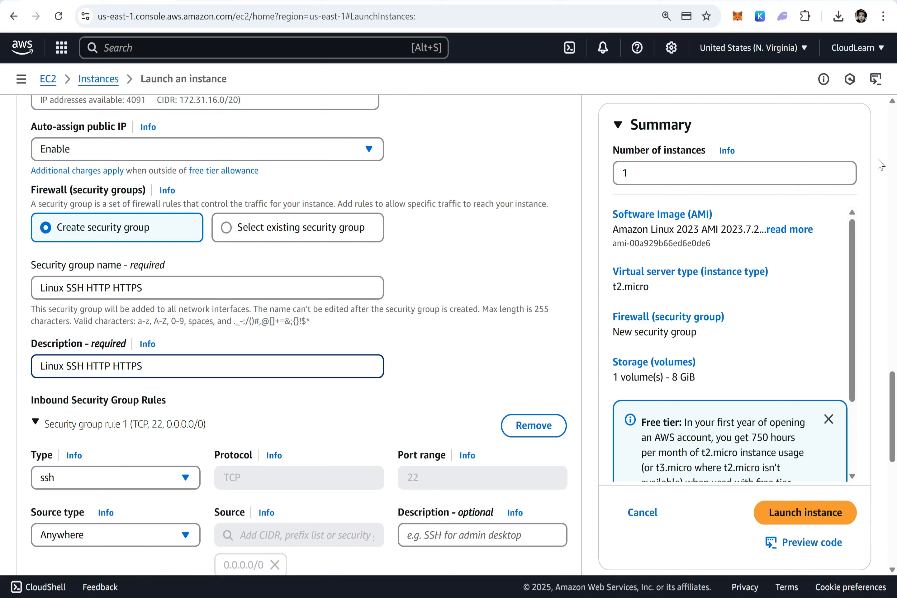
{"action": "scroll", "coordinate": [275, 571], "scroll_direction": "down", "scroll_amount": 4}
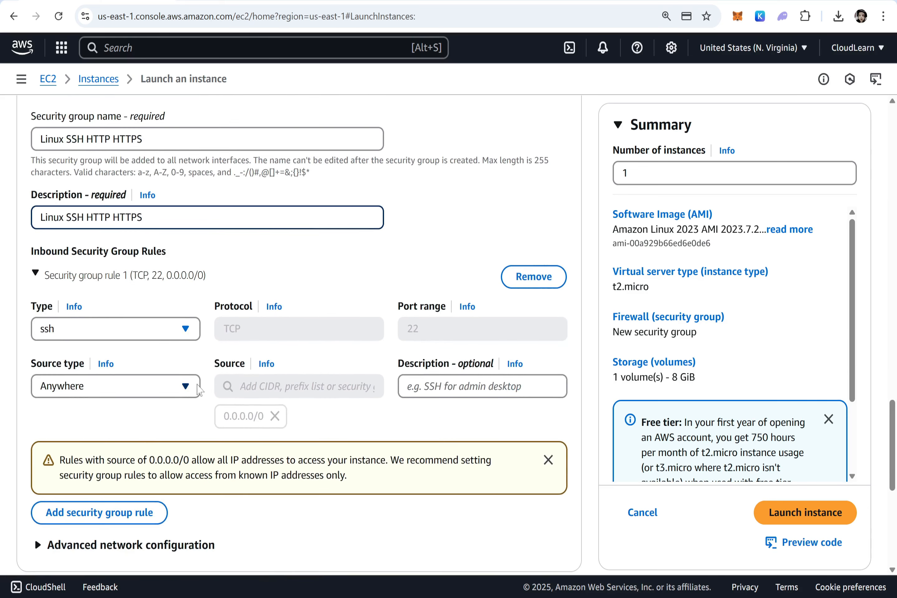
{"action": "scroll", "coordinate": [249, 411], "scroll_direction": "down", "scroll_amount": 3}
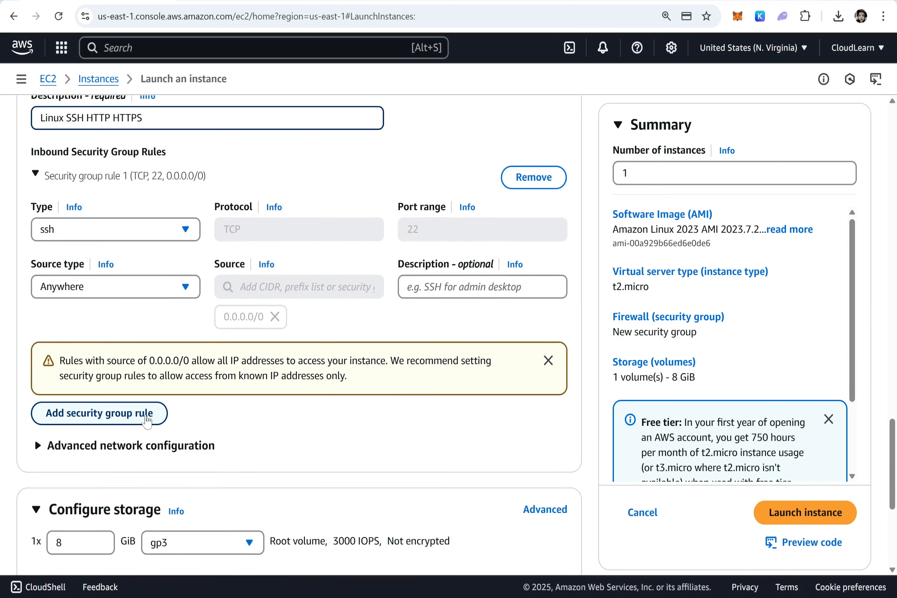
{"action": "left_click", "coordinate": [120, 419]}
{"action": "left_click", "coordinate": [124, 413]}
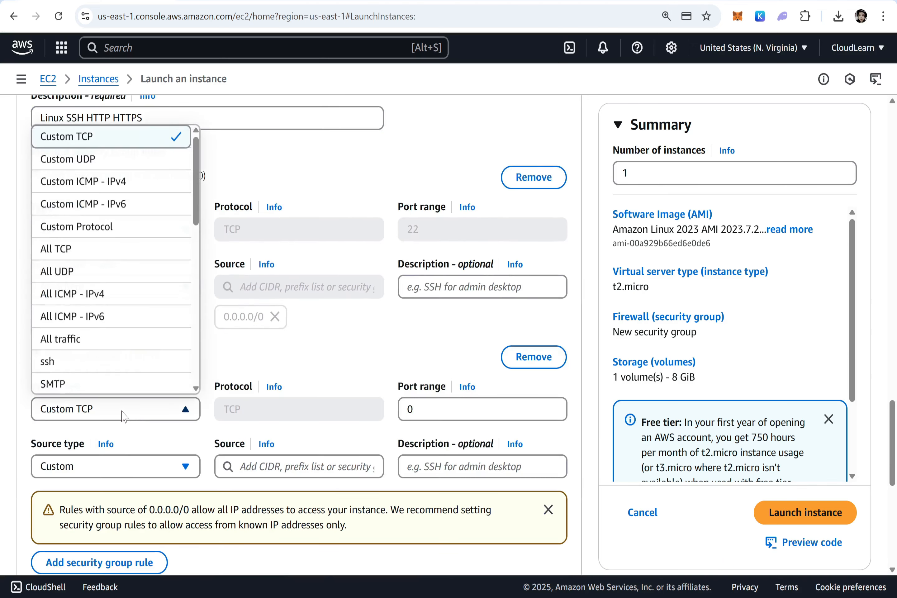
{"action": "key", "text": "h"}
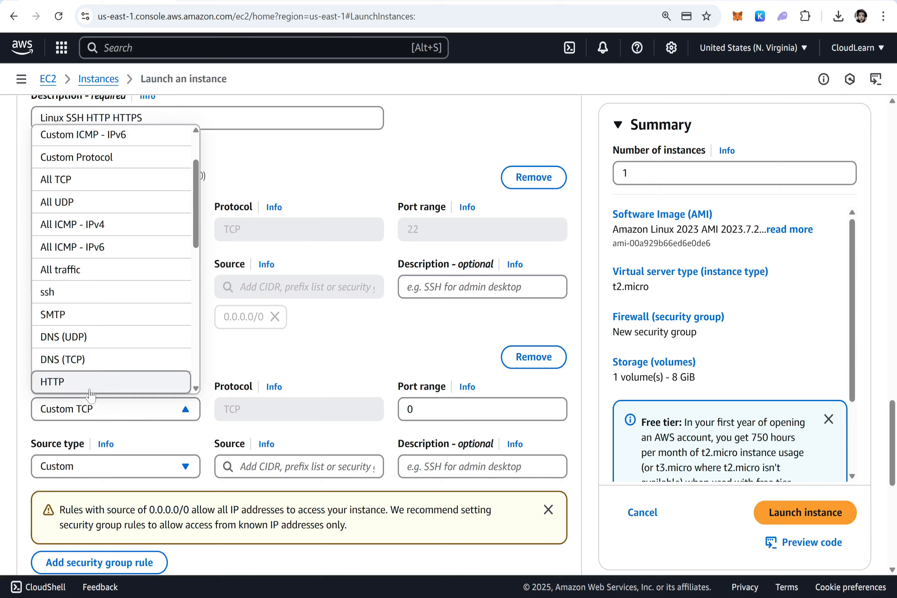
{"action": "left_click", "coordinate": [64, 382]}
{"action": "left_click", "coordinate": [97, 467]}
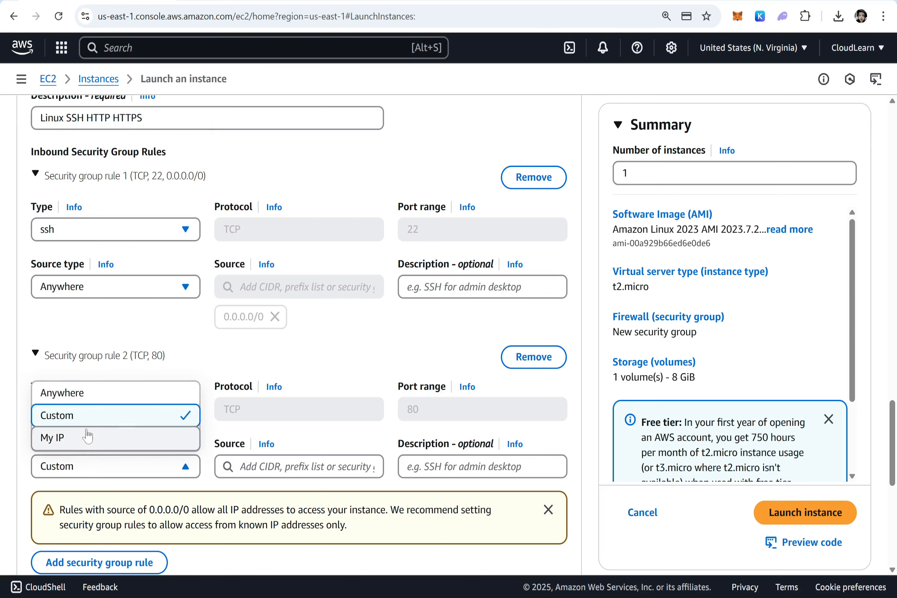
{"action": "left_click", "coordinate": [76, 394]}
Add a third inbound rule to the security group allowing HTTPS traffic with source type Anywhere.
{"action": "scroll", "coordinate": [105, 420], "scroll_direction": "down", "scroll_amount": 4}
{"action": "left_click", "coordinate": [105, 426]}
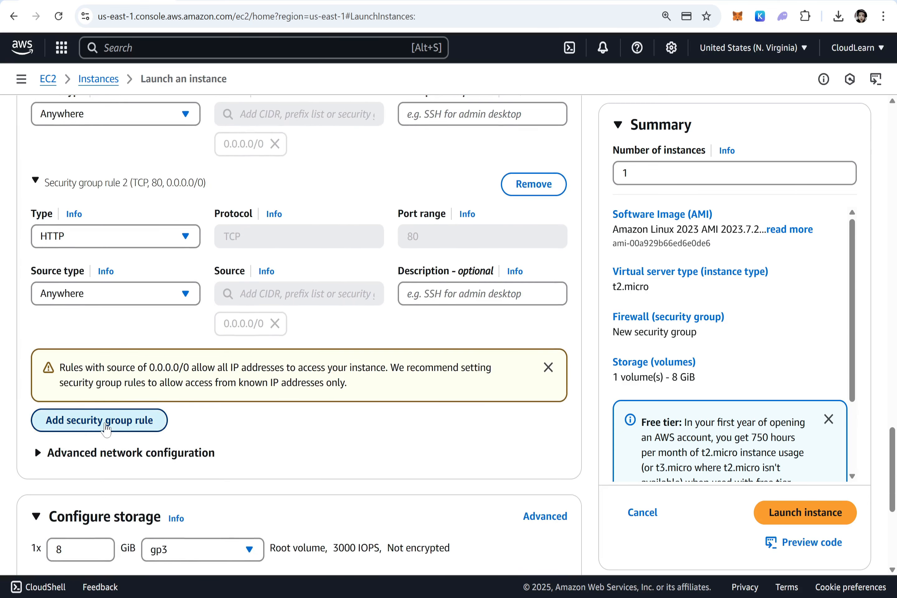
{"action": "left_click", "coordinate": [106, 424]}
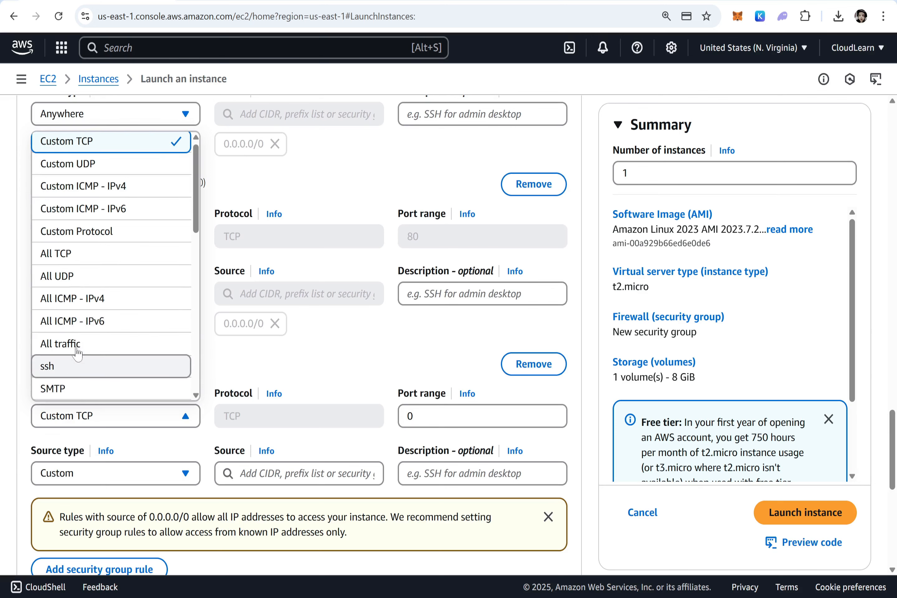
{"action": "key", "text": "h"}
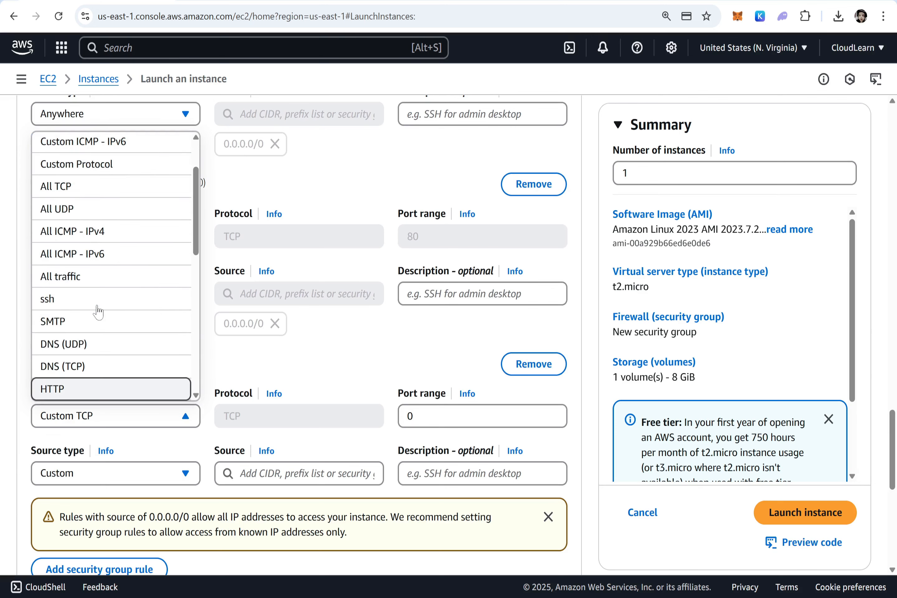
{"action": "key", "text": "h"}
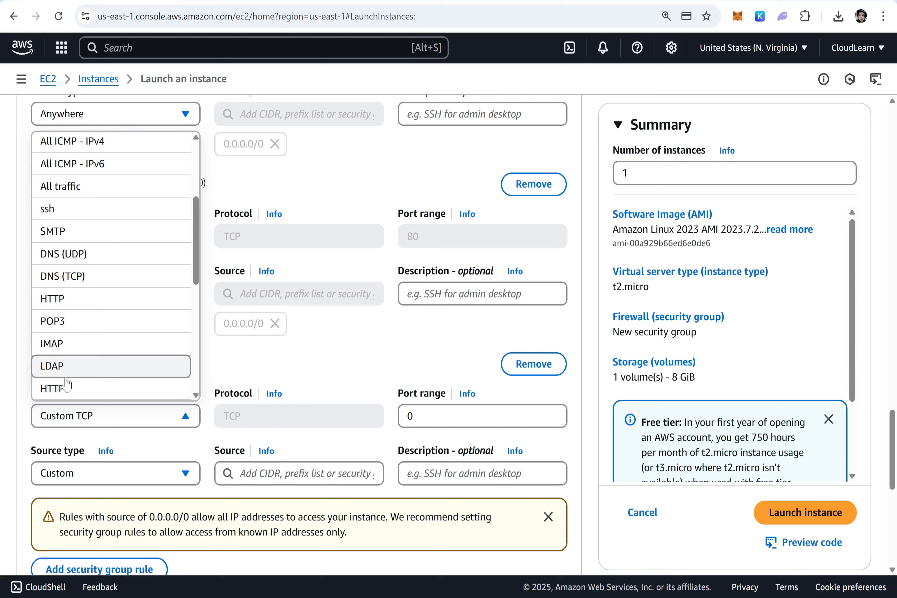
{"action": "left_click", "coordinate": [66, 393]}
{"action": "left_click", "coordinate": [100, 479]}
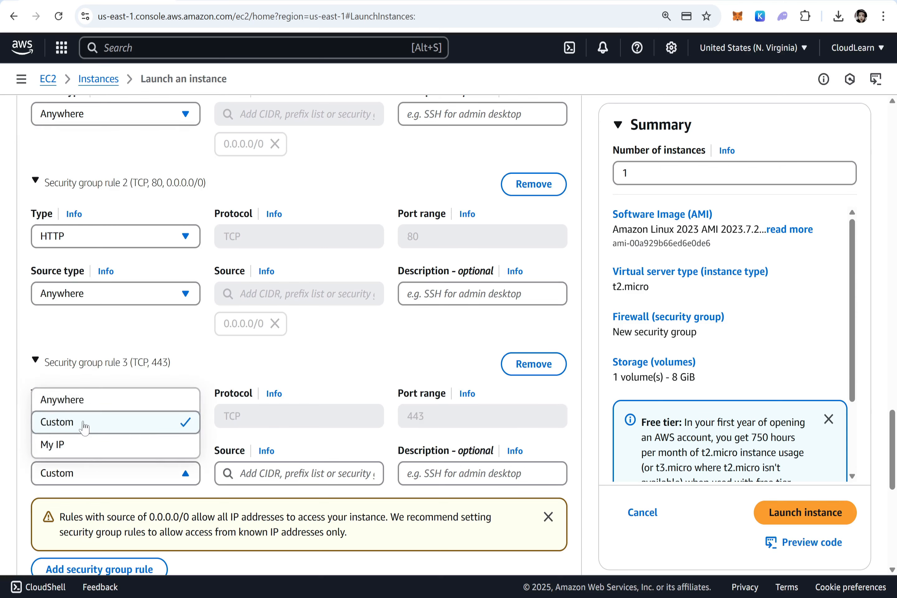
{"action": "left_click", "coordinate": [76, 402]}
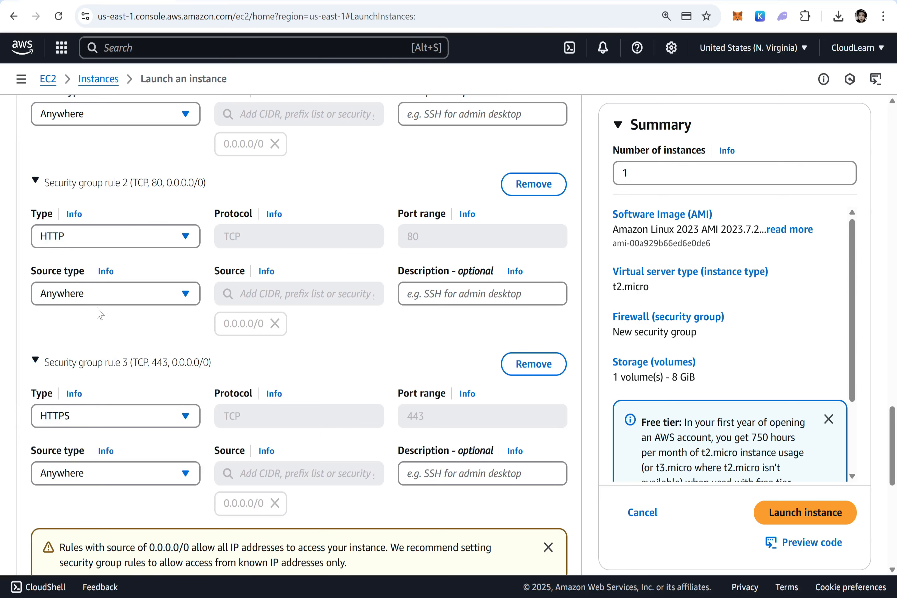
Review the inbound rules and storage settings, launch SERVER1 and open the list of all instances.
{"action": "scroll", "coordinate": [98, 310], "scroll_direction": "up", "scroll_amount": 4}
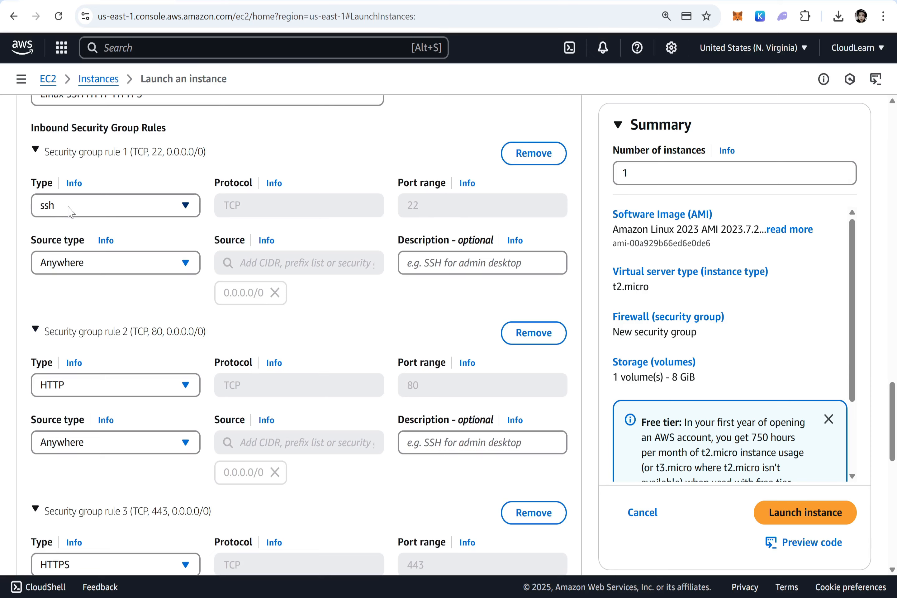
{"action": "scroll", "coordinate": [169, 310], "scroll_direction": "down", "scroll_amount": 9}
{"action": "scroll", "coordinate": [168, 312], "scroll_direction": "down", "scroll_amount": 6}
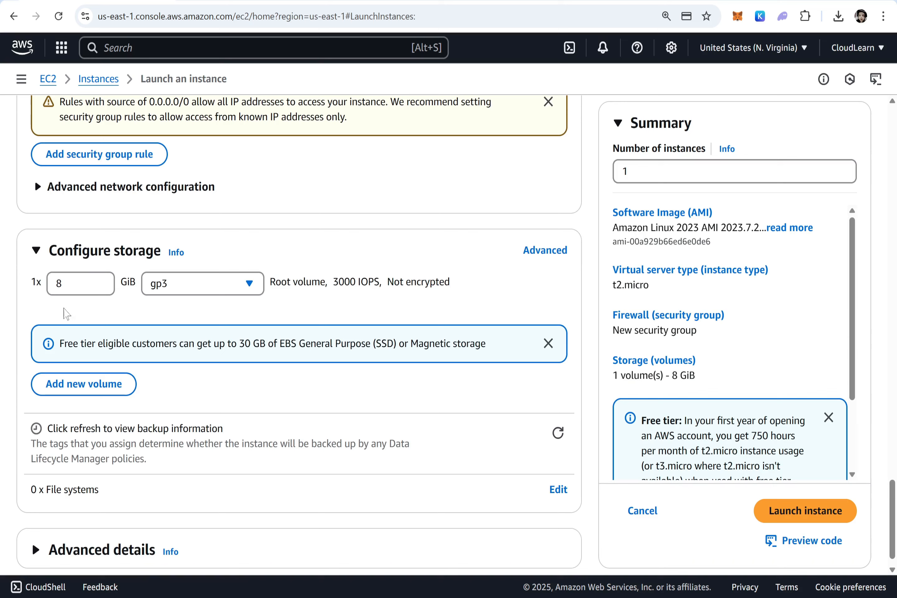
{"action": "scroll", "coordinate": [232, 463], "scroll_direction": "down", "scroll_amount": 1}
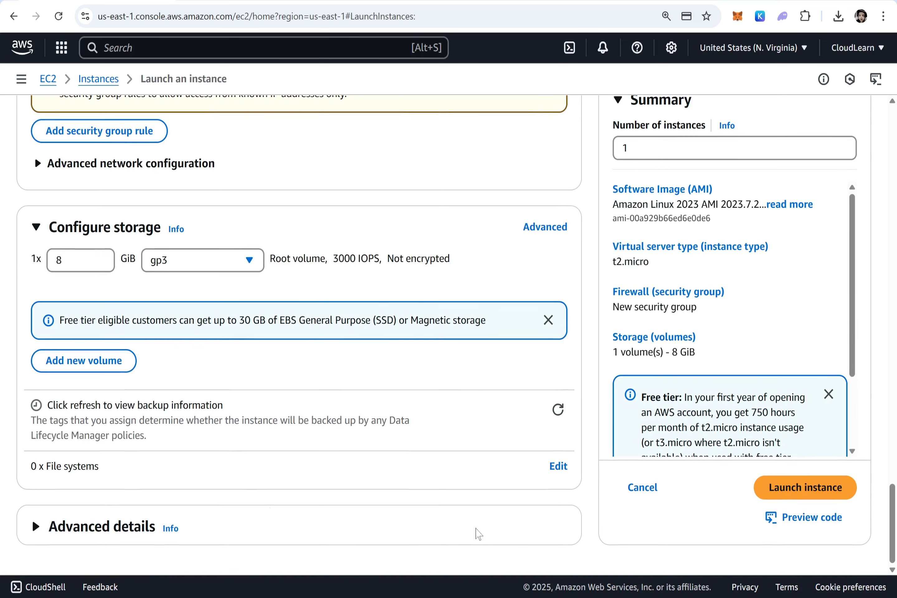
{"action": "left_click", "coordinate": [820, 495]}
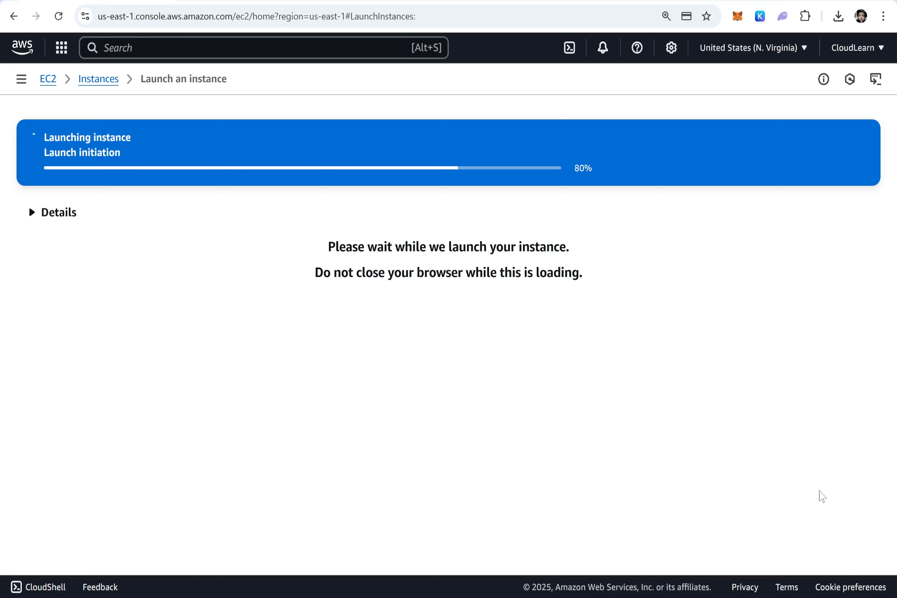
{"action": "scroll", "coordinate": [822, 497], "scroll_direction": "down", "scroll_amount": 5}
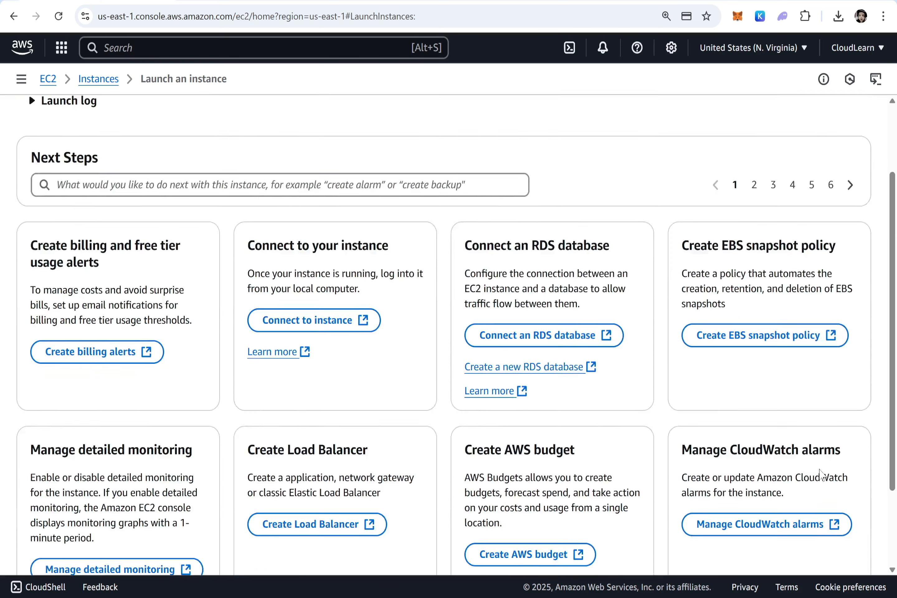
{"action": "left_click", "coordinate": [809, 537]}
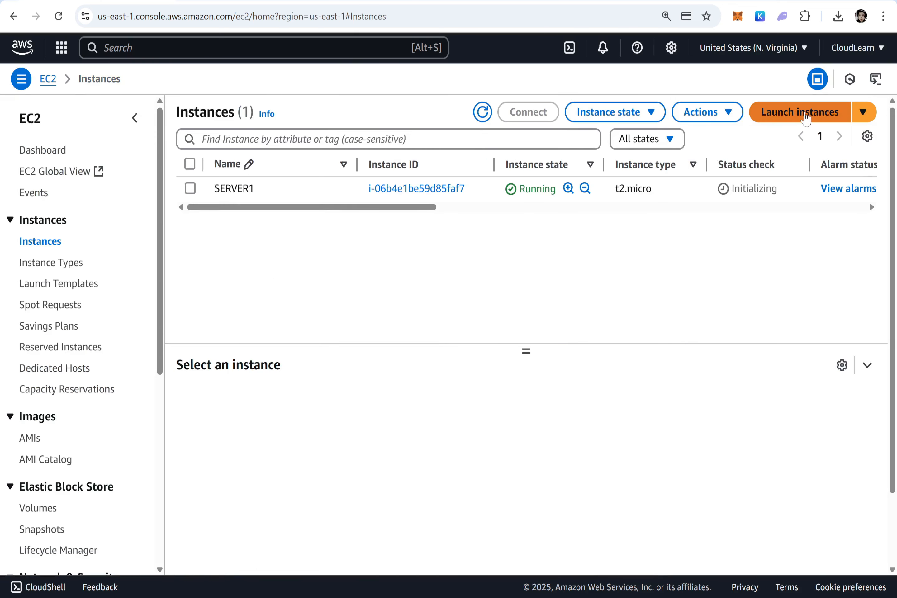
Start launching another instance, name it SERVER2 and choose the NVirginia key pair for login.
{"action": "left_click", "coordinate": [805, 114]}
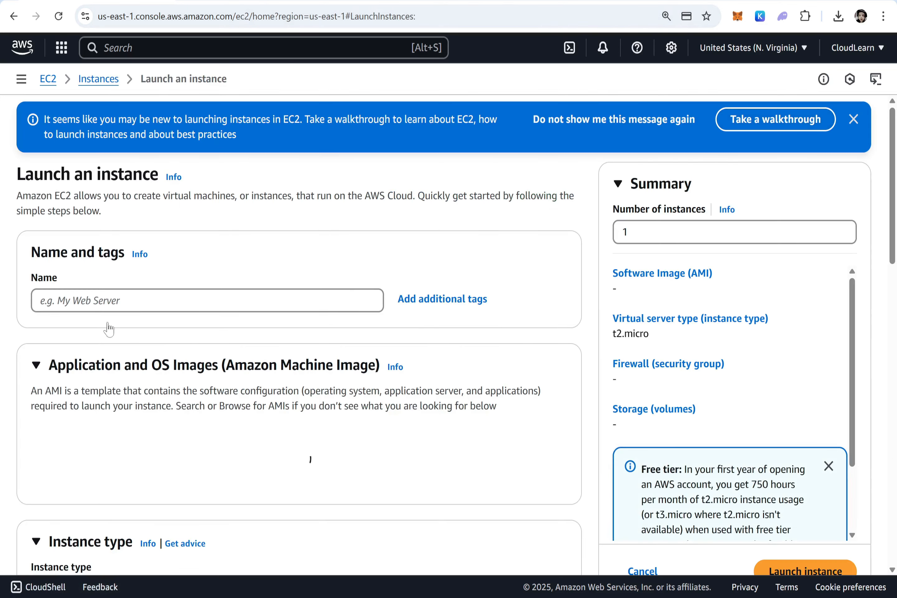
{"action": "left_click", "coordinate": [105, 302]}
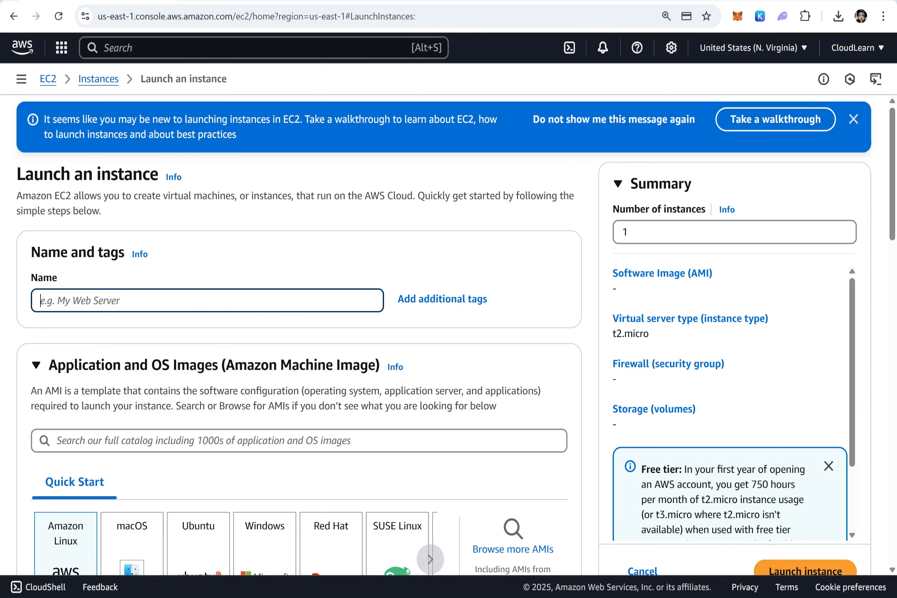
{"action": "type", "text": "SERVER2"}
{"action": "scroll", "coordinate": [57, 341], "scroll_direction": "down", "scroll_amount": 5}
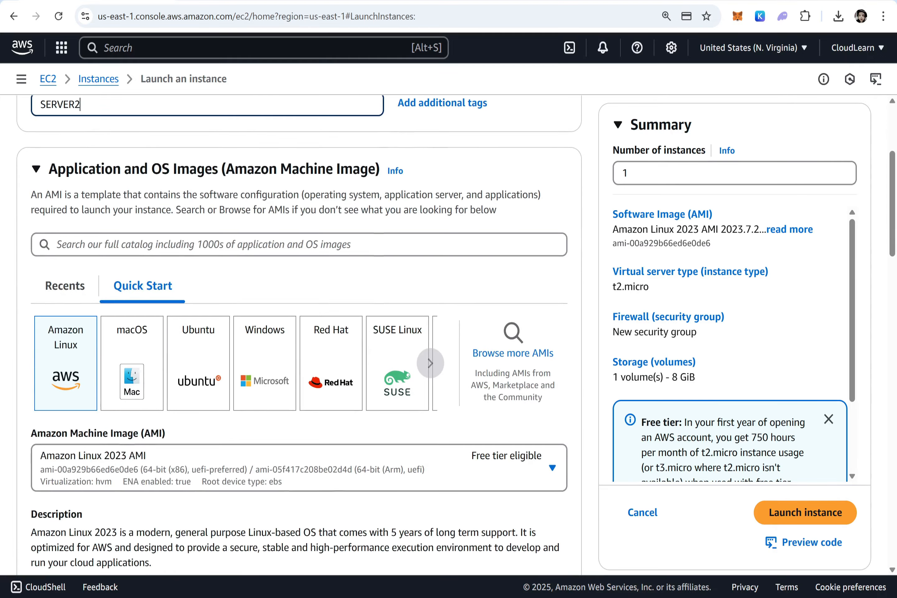
{"action": "scroll", "coordinate": [56, 342], "scroll_direction": "down", "scroll_amount": 13}
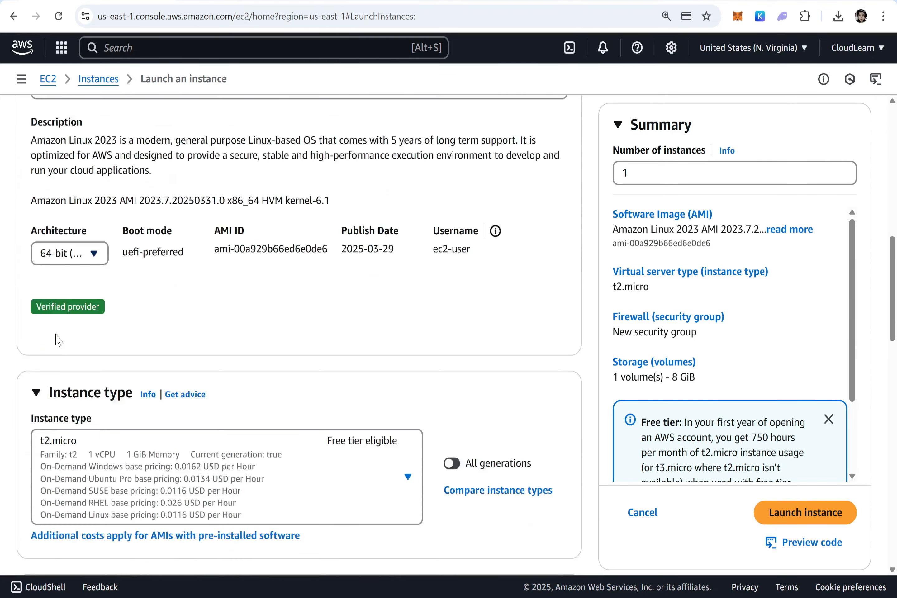
{"action": "scroll", "coordinate": [56, 341], "scroll_direction": "down", "scroll_amount": 3}
{"action": "scroll", "coordinate": [74, 226], "scroll_direction": "down", "scroll_amount": 5}
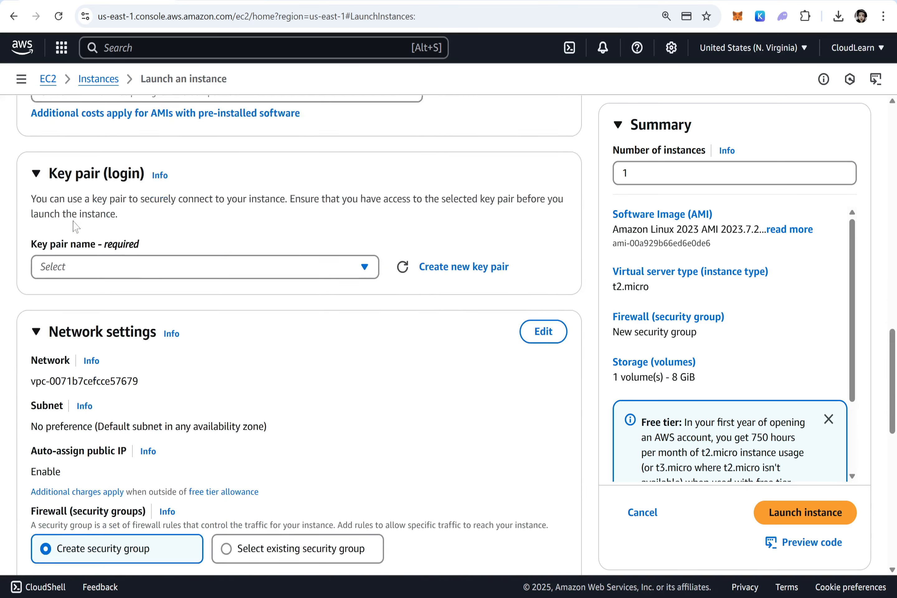
{"action": "left_click", "coordinate": [110, 254]}
{"action": "left_click", "coordinate": [101, 334]}
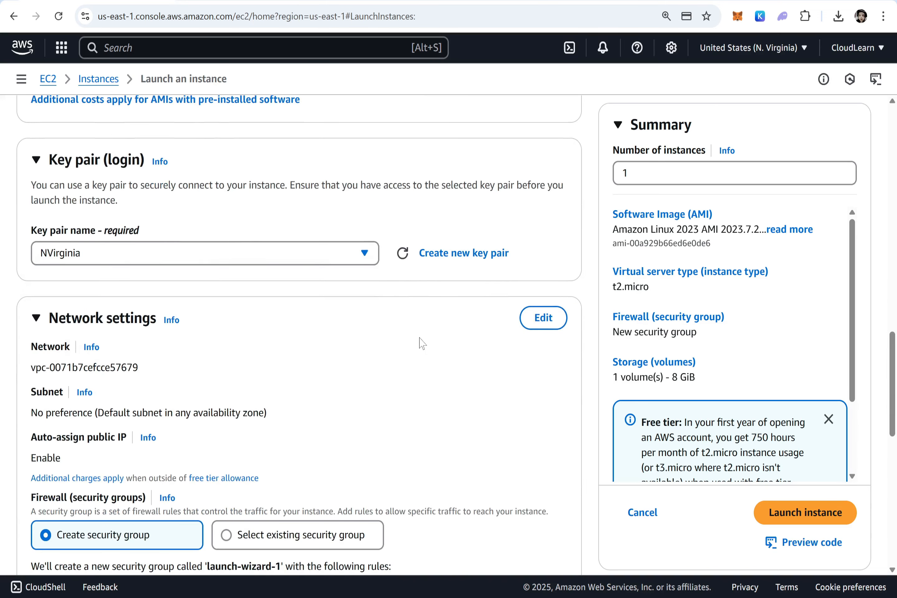
Make SERVER2's network settings editable and choose the subnet in availability zone us-east-1b.
{"action": "left_click", "coordinate": [550, 324]}
{"action": "left_click", "coordinate": [237, 431]}
{"action": "scroll", "coordinate": [235, 429], "scroll_direction": "down", "scroll_amount": 1}
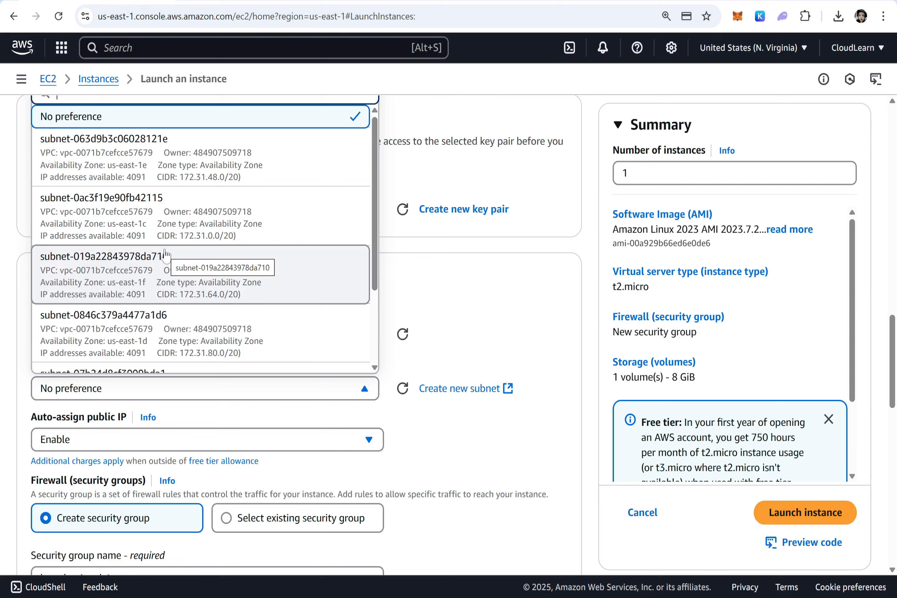
{"action": "scroll", "coordinate": [166, 255], "scroll_direction": "down", "scroll_amount": 2}
{"action": "scroll", "coordinate": [166, 254], "scroll_direction": "down", "scroll_amount": 1}
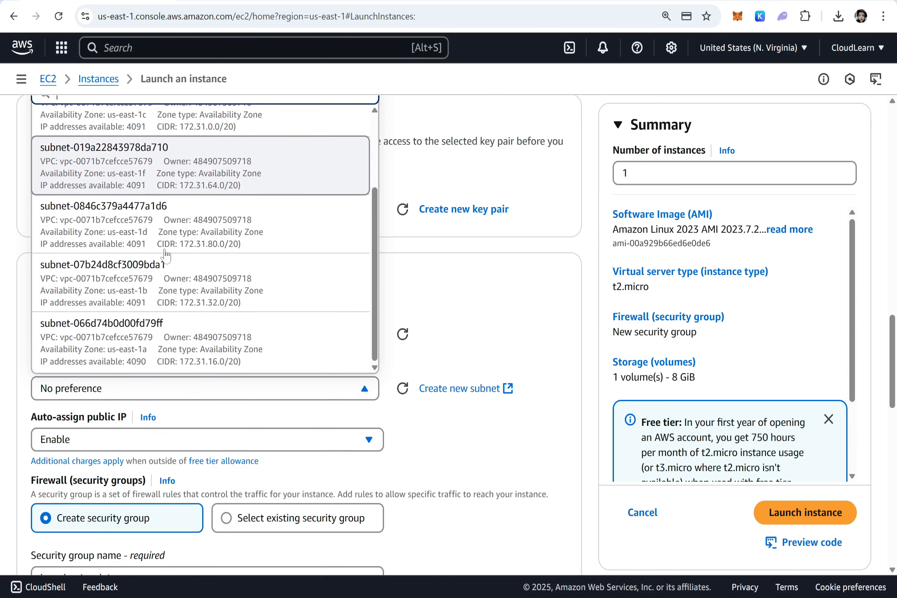
{"action": "left_click", "coordinate": [149, 300]}
Switch SERVER2's firewall to an existing security group and choose "Linux SSH HTTP HTTPS".
{"action": "scroll", "coordinate": [149, 301], "scroll_direction": "down", "scroll_amount": 5}
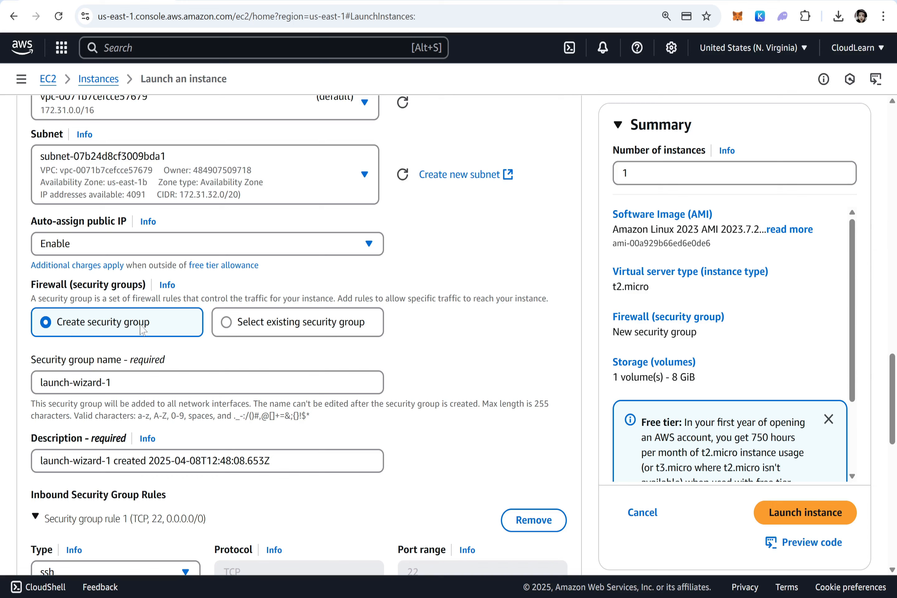
{"action": "left_click", "coordinate": [274, 324]}
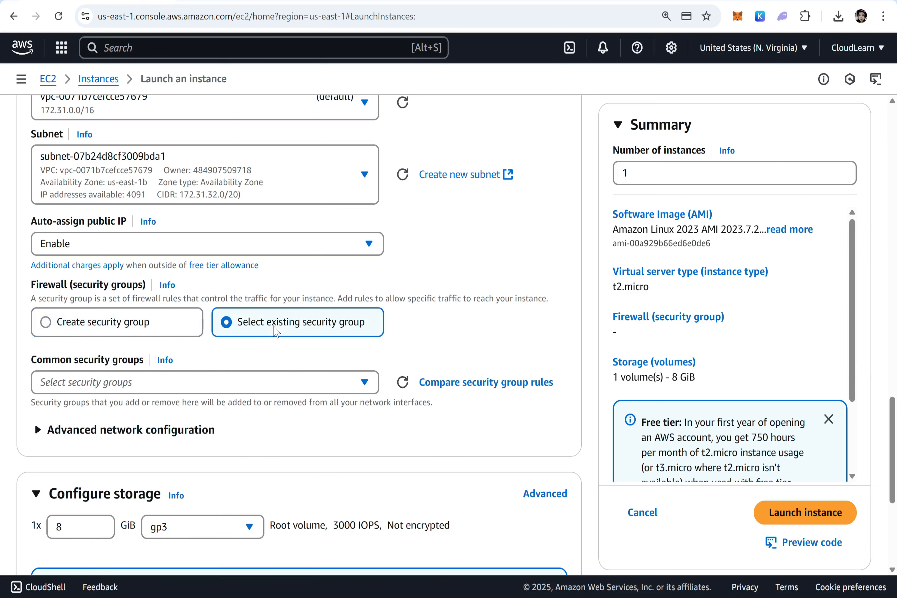
{"action": "left_click", "coordinate": [301, 383]}
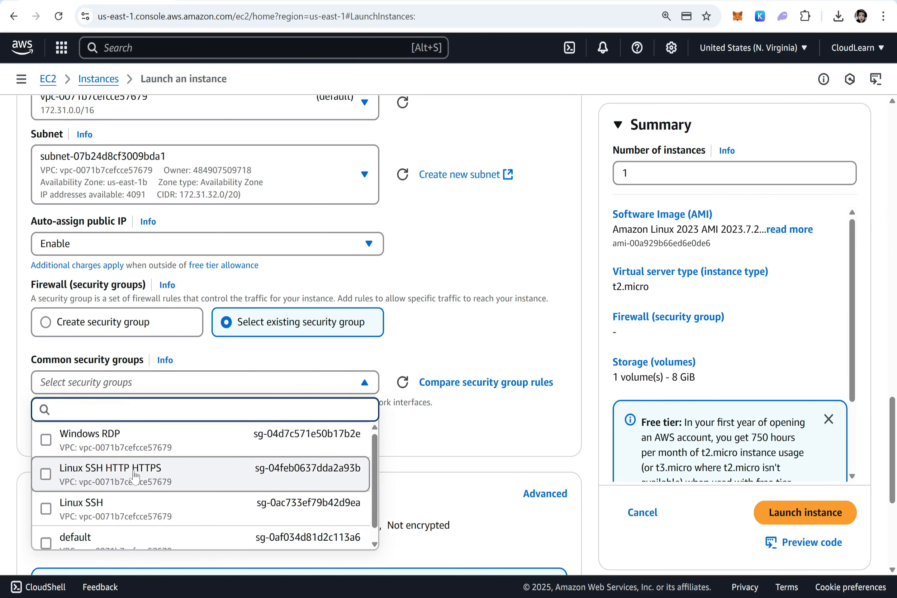
{"action": "left_click", "coordinate": [128, 472]}
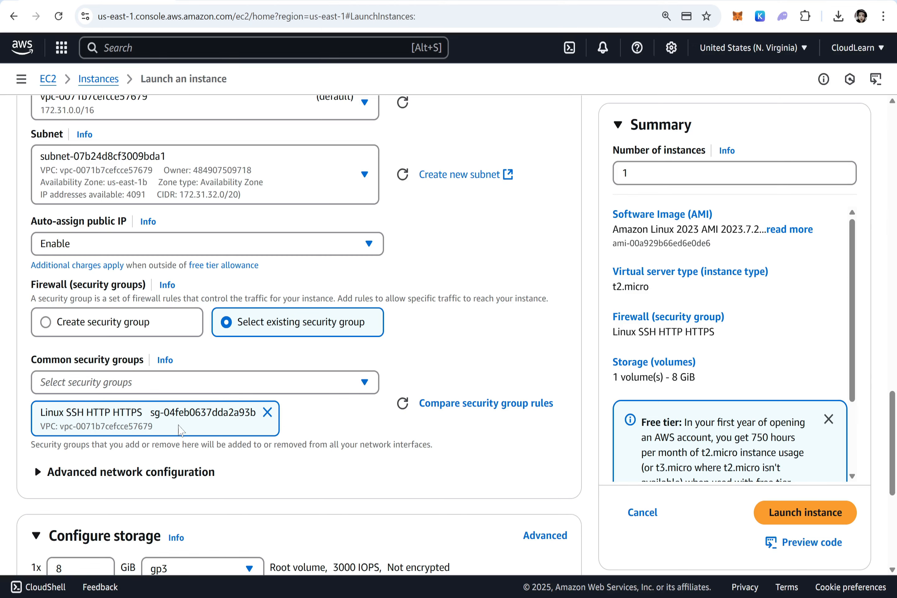
Launch SERVER2, return to the list of all instances and refresh it.
{"action": "scroll", "coordinate": [180, 430], "scroll_direction": "down", "scroll_amount": 3}
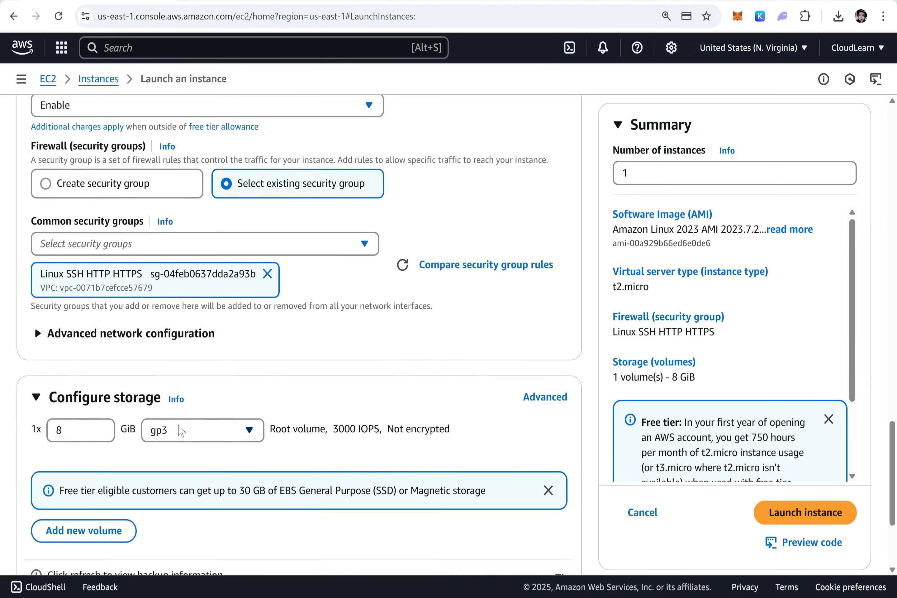
{"action": "scroll", "coordinate": [181, 430], "scroll_direction": "down", "scroll_amount": 4}
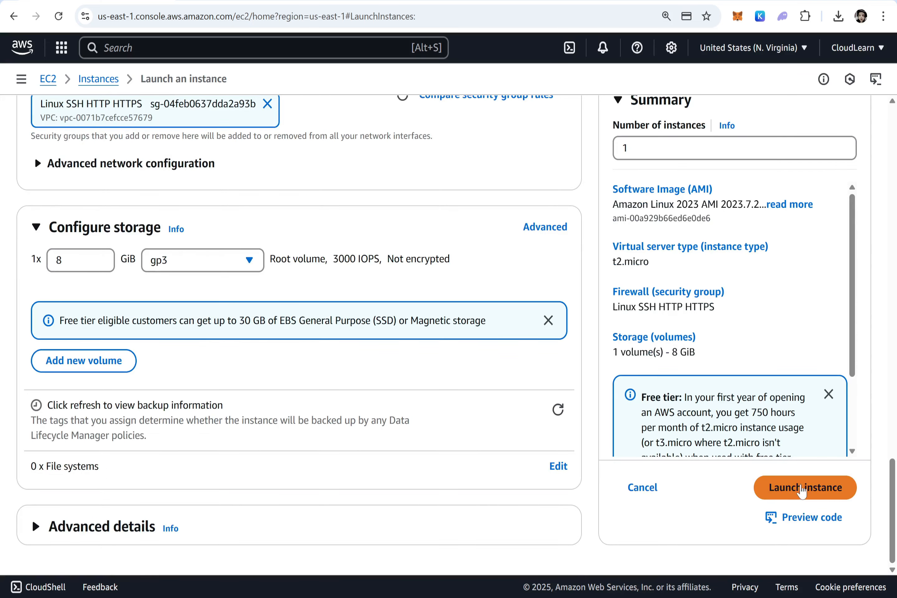
{"action": "left_click", "coordinate": [802, 491]}
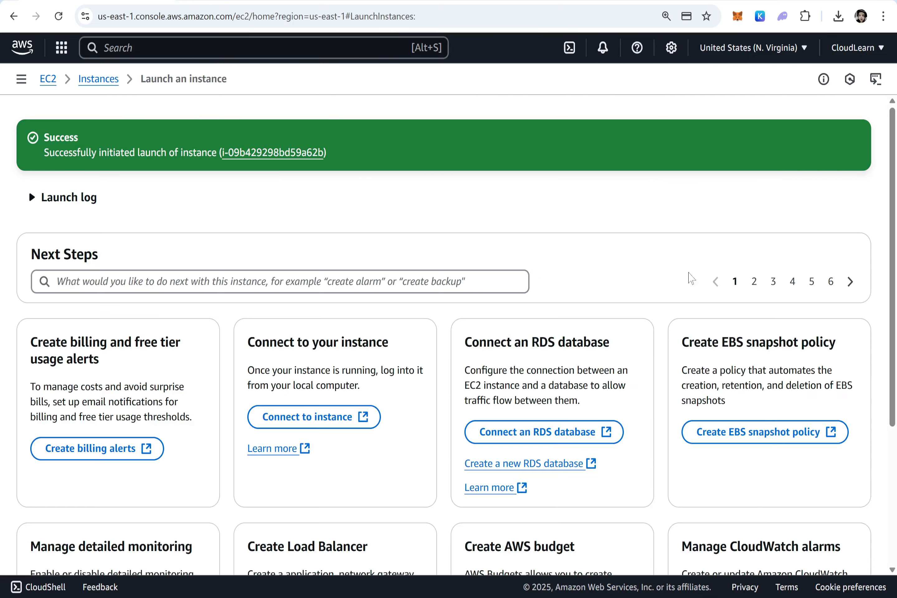
{"action": "scroll", "coordinate": [691, 277], "scroll_direction": "down", "scroll_amount": 5}
{"action": "left_click", "coordinate": [814, 532]}
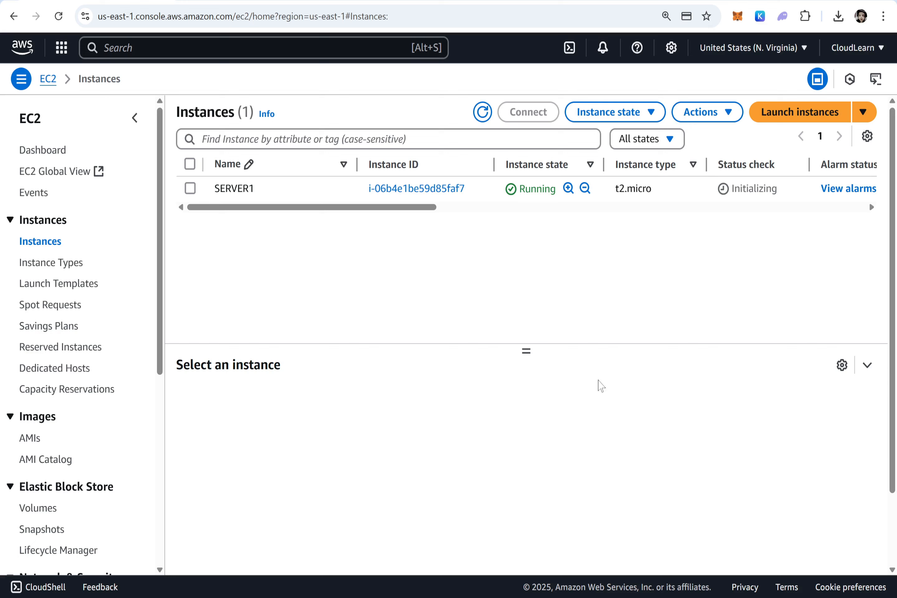
{"action": "left_click", "coordinate": [484, 115]}
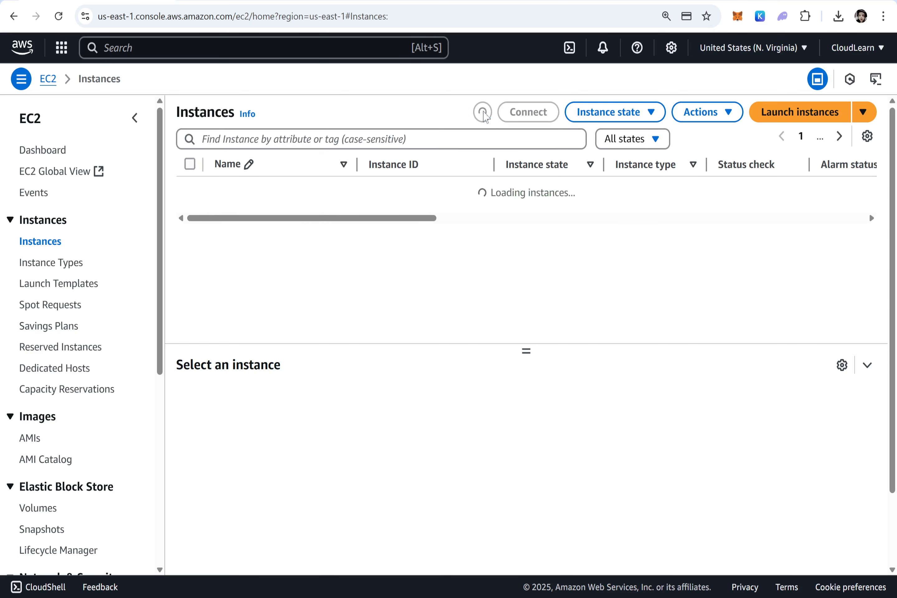
Copy SERVER2's public IPv4 address, open PuTTY and use the address as the host name.
{"action": "left_click", "coordinate": [190, 192]}
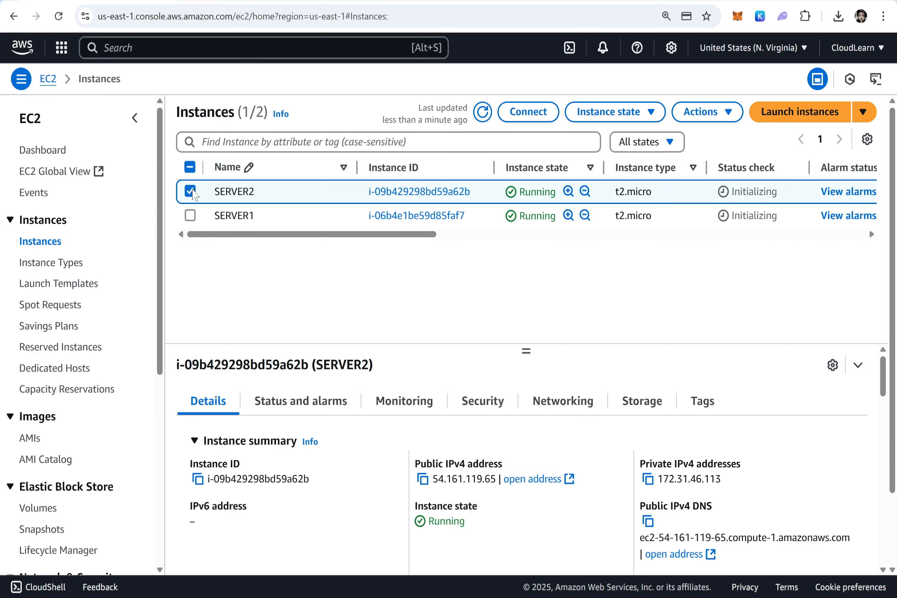
{"action": "left_click", "coordinate": [423, 480]}
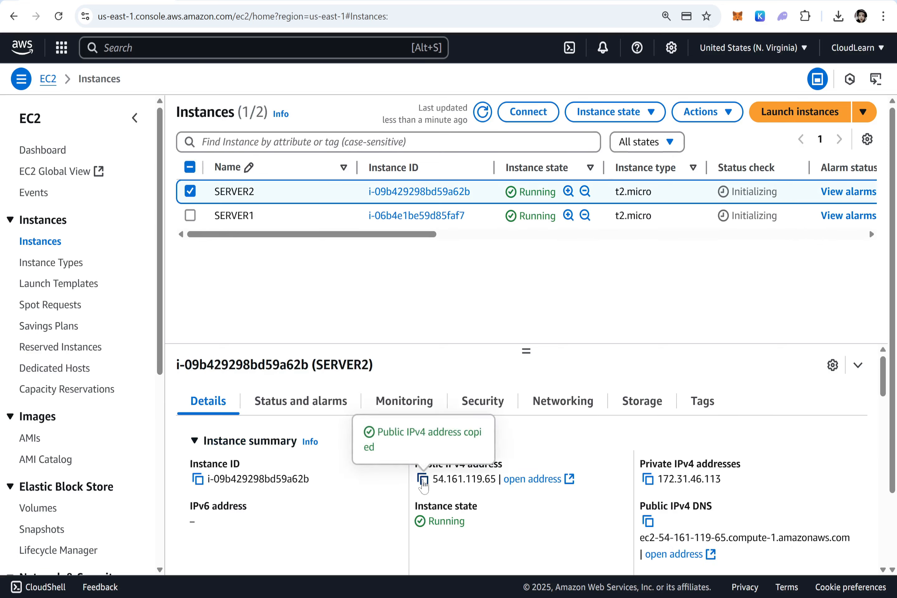
{"action": "key", "text": "super"}
{"action": "type", "text": "putty"}
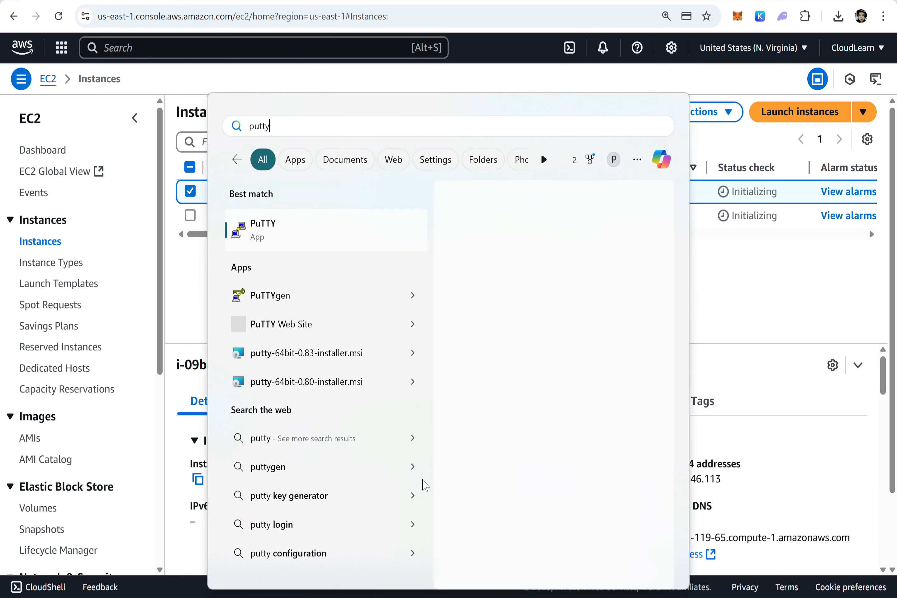
{"action": "key", "text": "Return"}
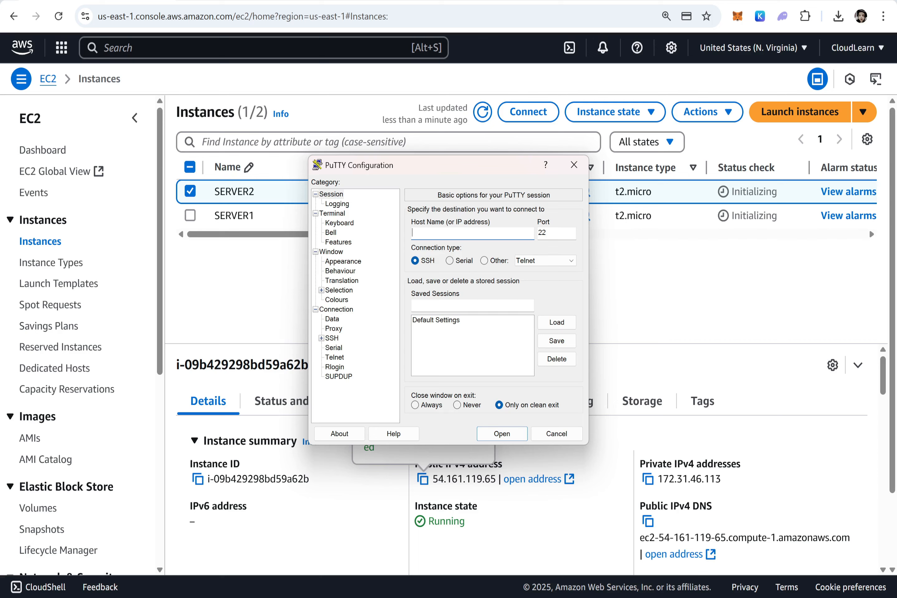
{"action": "key", "text": "ctrl+v"}
Set N.Virginia from the Downloads folder as the private key file for SSH authentication.
{"action": "left_click", "coordinate": [321, 338]}
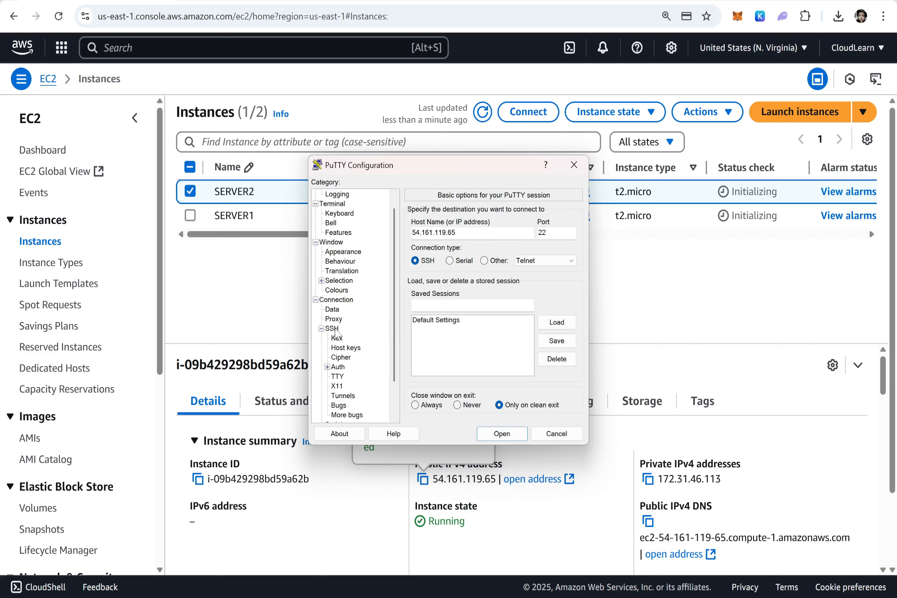
{"action": "left_click", "coordinate": [327, 367]}
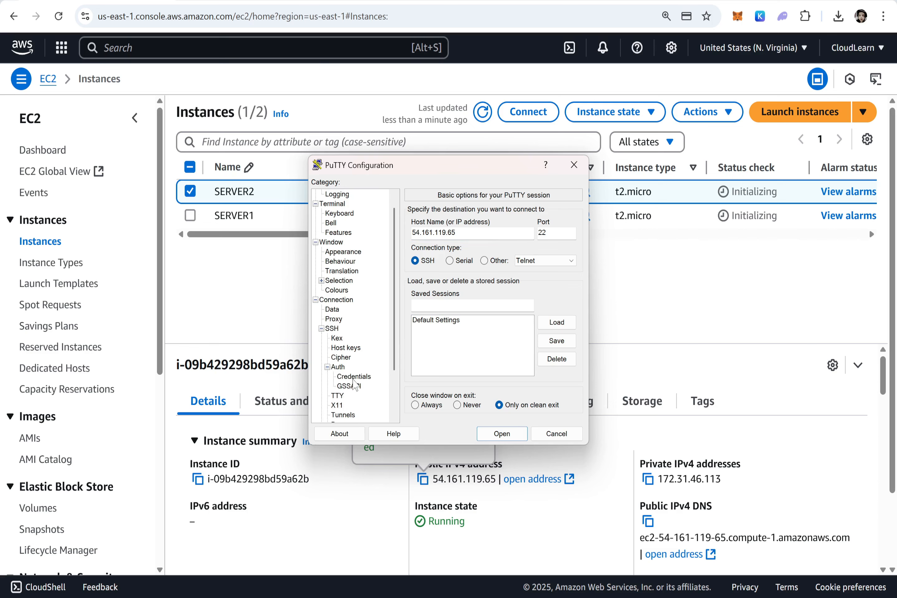
{"action": "left_click", "coordinate": [353, 378]}
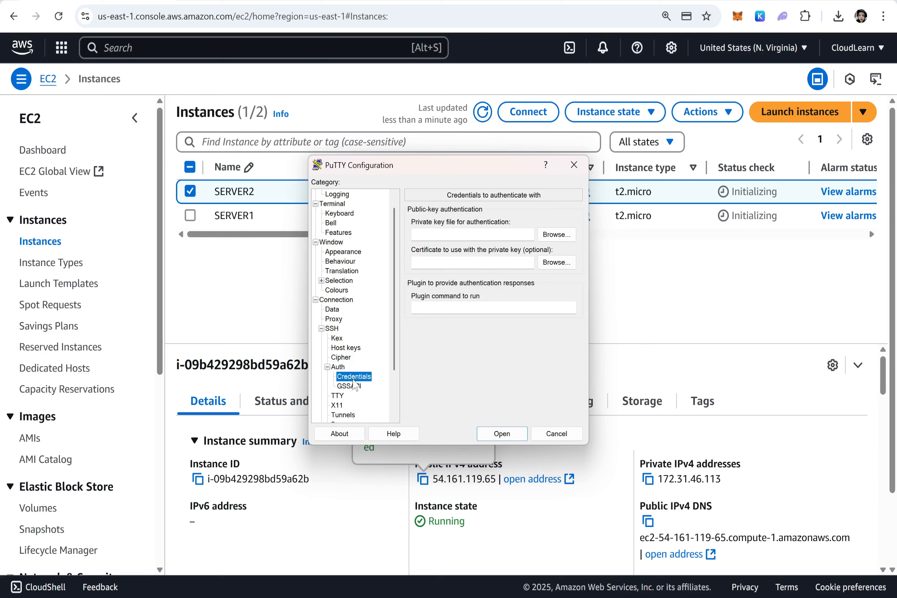
{"action": "left_click", "coordinate": [549, 234]}
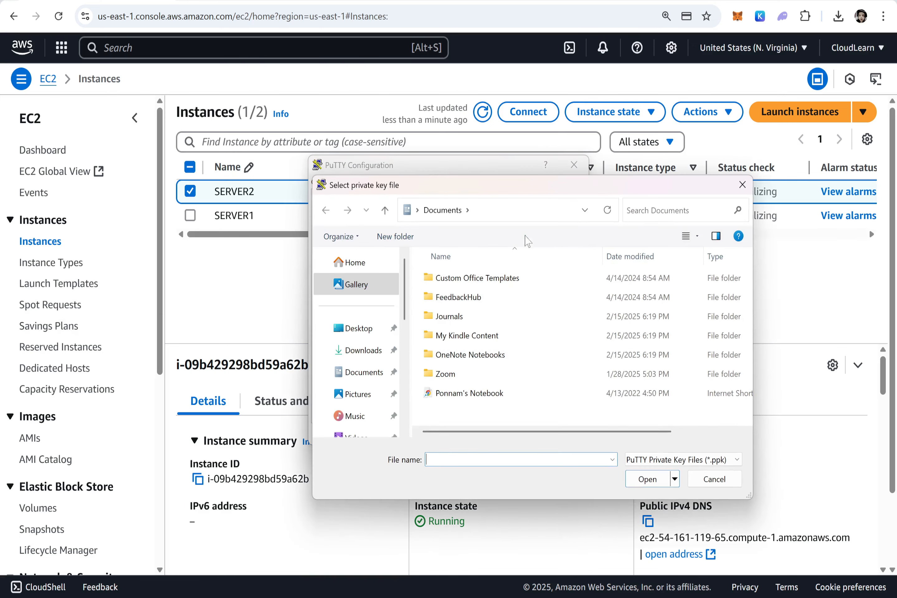
{"action": "left_click", "coordinate": [359, 350]}
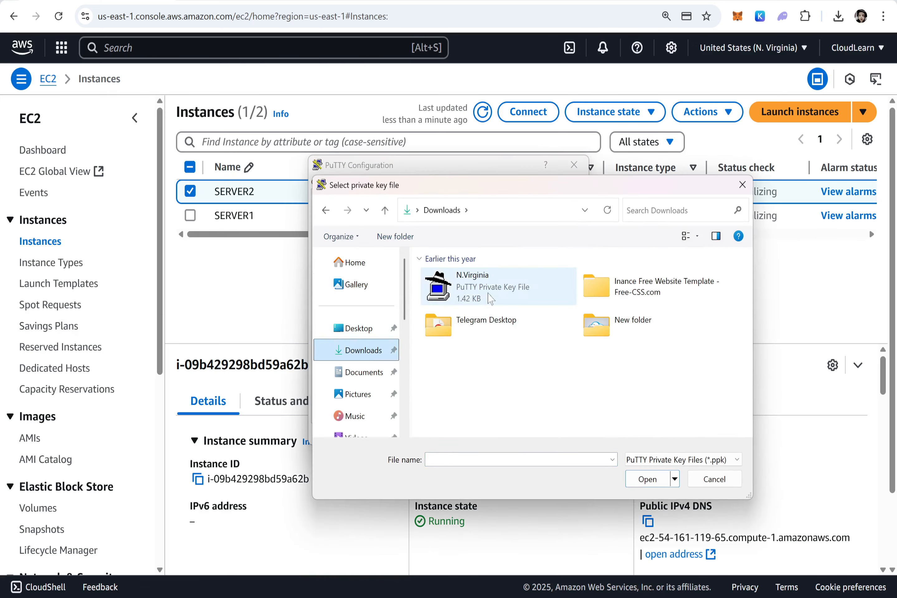
{"action": "double_click", "coordinate": [490, 299]}
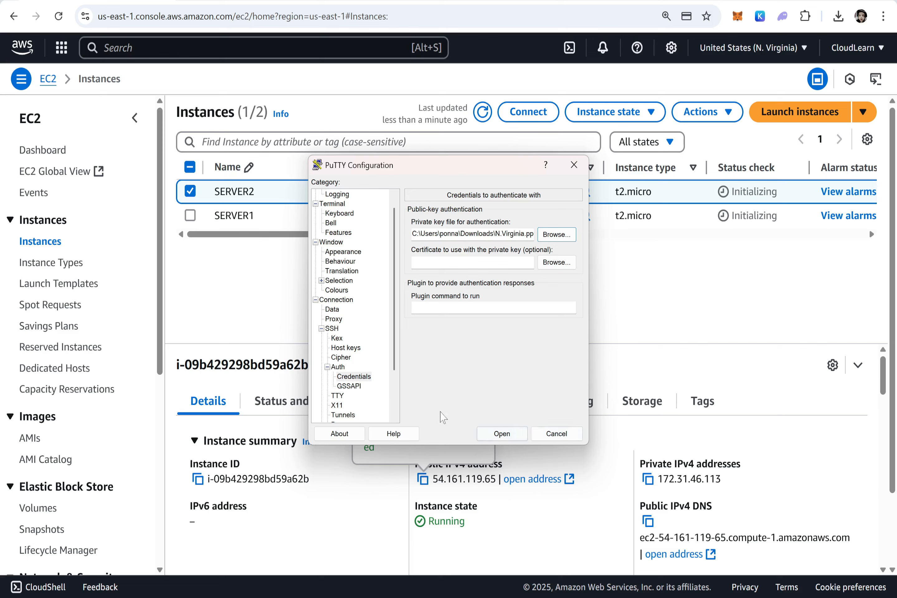
Set the terminal window's font size to 20, keeping Courier New in the Regular style.
{"action": "left_click", "coordinate": [340, 252]}
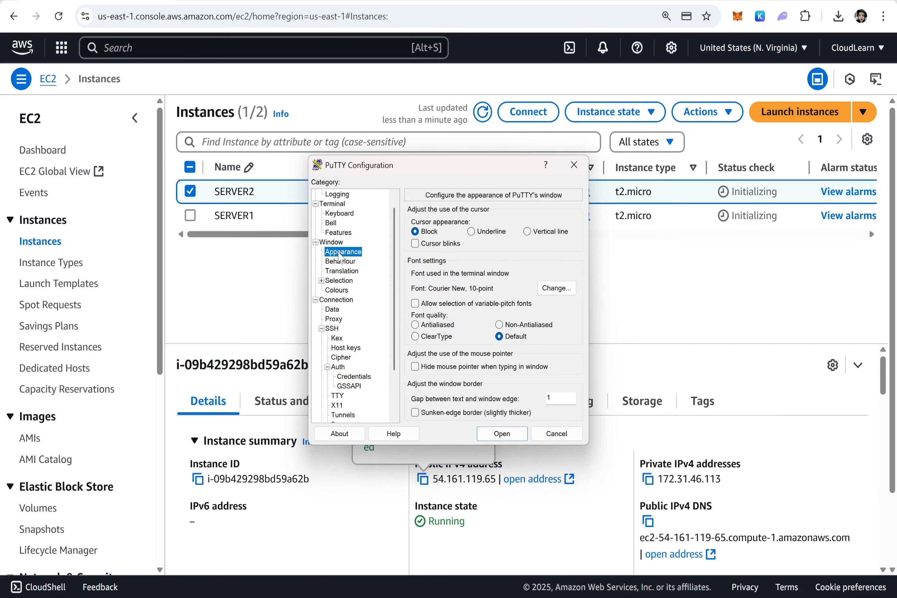
{"action": "left_click", "coordinate": [556, 288]}
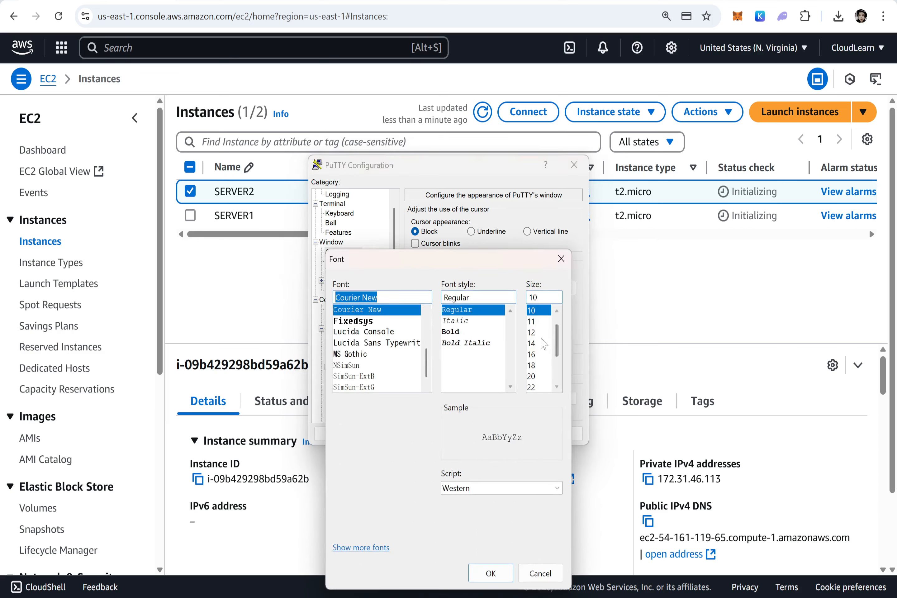
{"action": "left_click", "coordinate": [534, 377]}
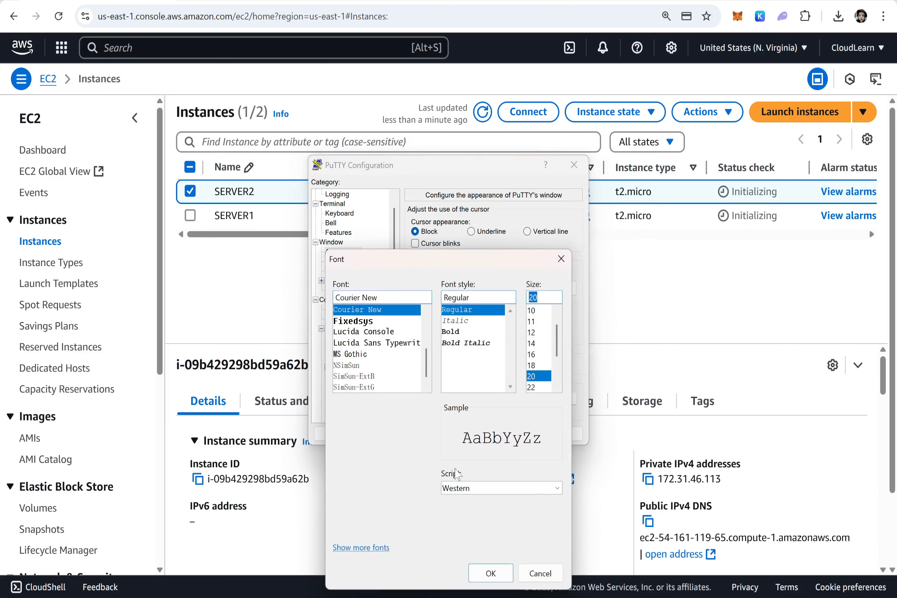
{"action": "left_click", "coordinate": [491, 575]}
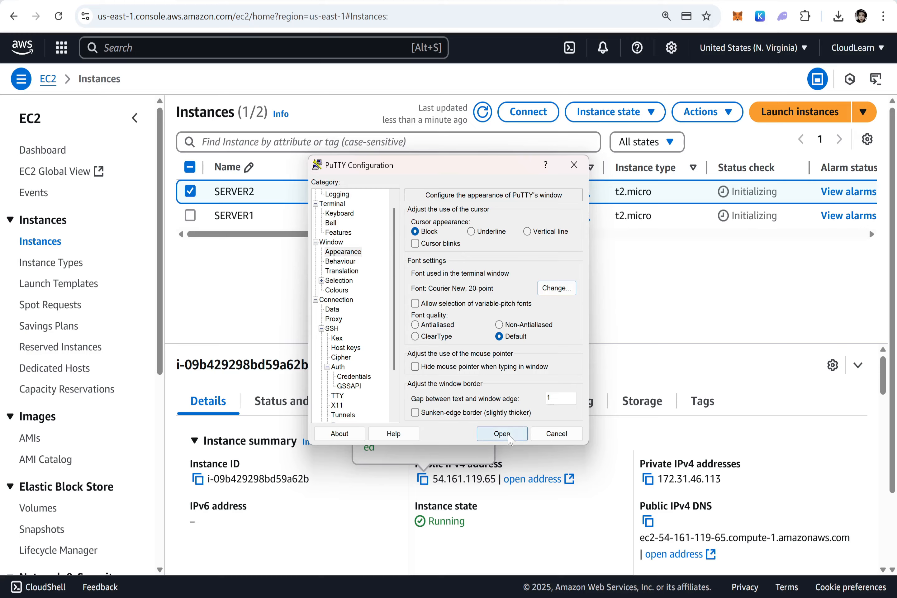
Open the connection to SERVER2, accept its host key, log in as ec2-user and maximize the terminal window.
{"action": "left_click", "coordinate": [510, 439]}
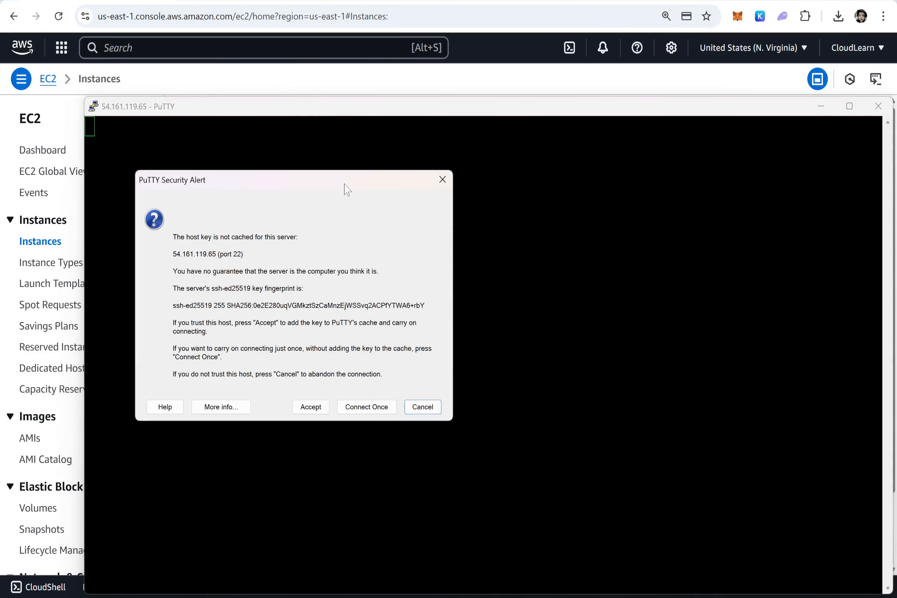
{"action": "left_click", "coordinate": [310, 407]}
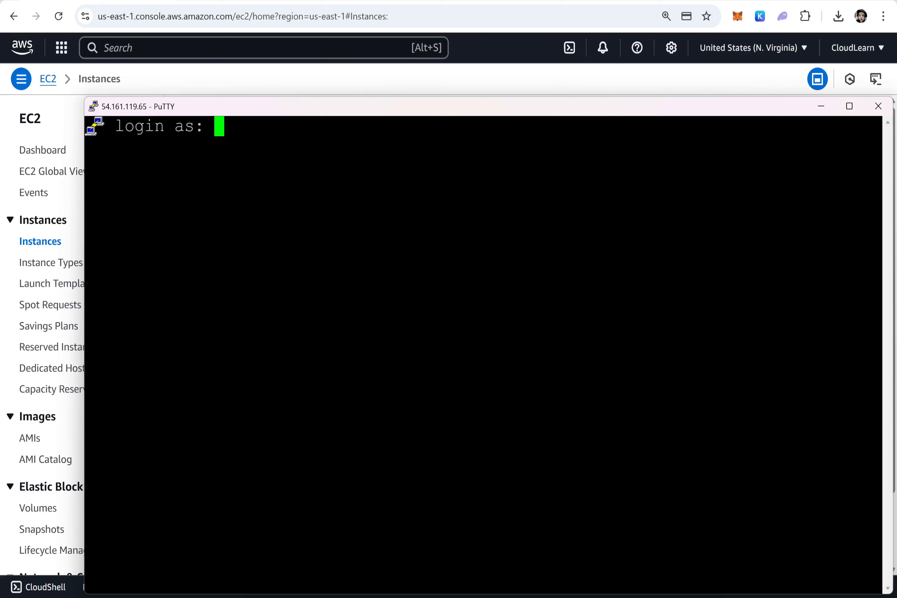
{"action": "type", "text": "ec2-user"}
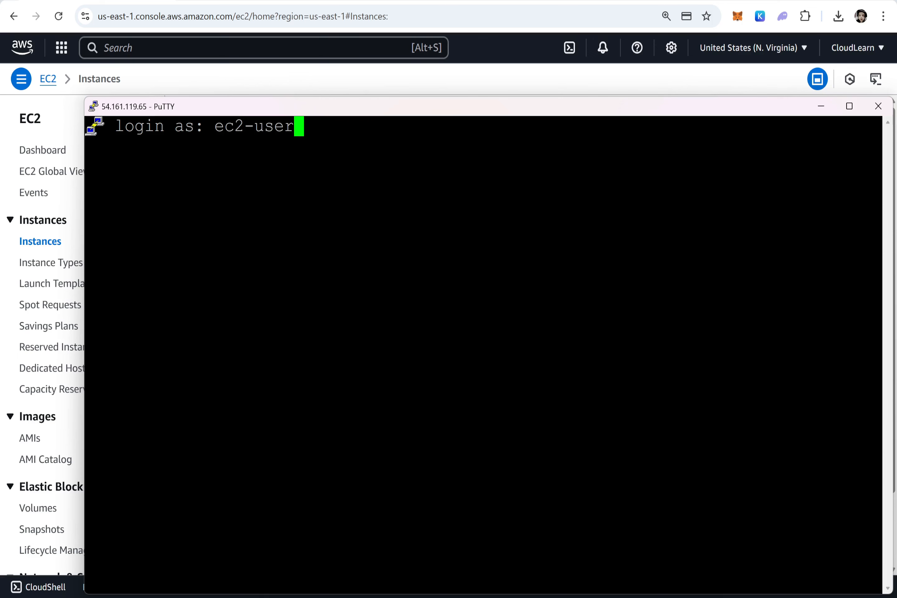
{"action": "key", "text": "Return"}
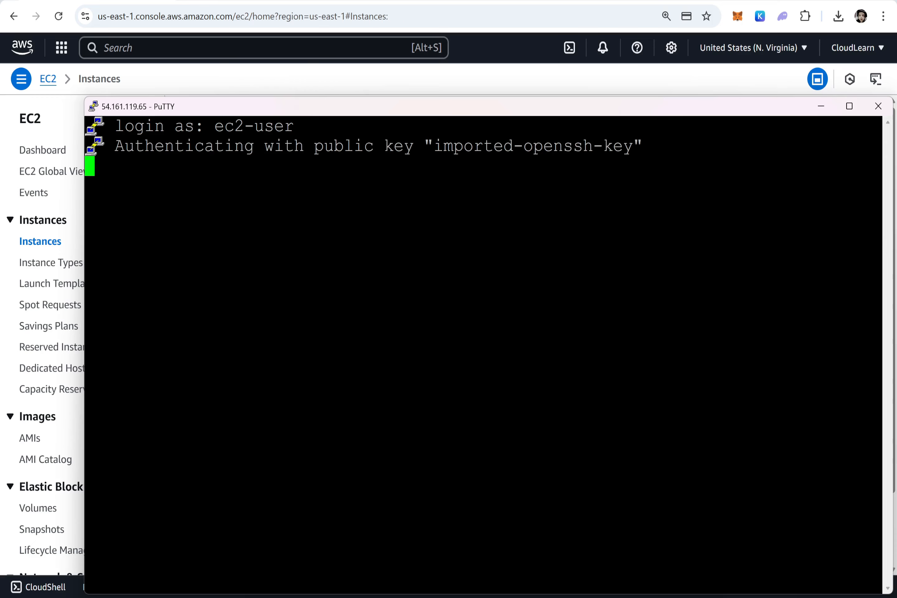
{"action": "left_click_drag", "start_coordinate": [445, 116], "coordinate": [397, 58]}
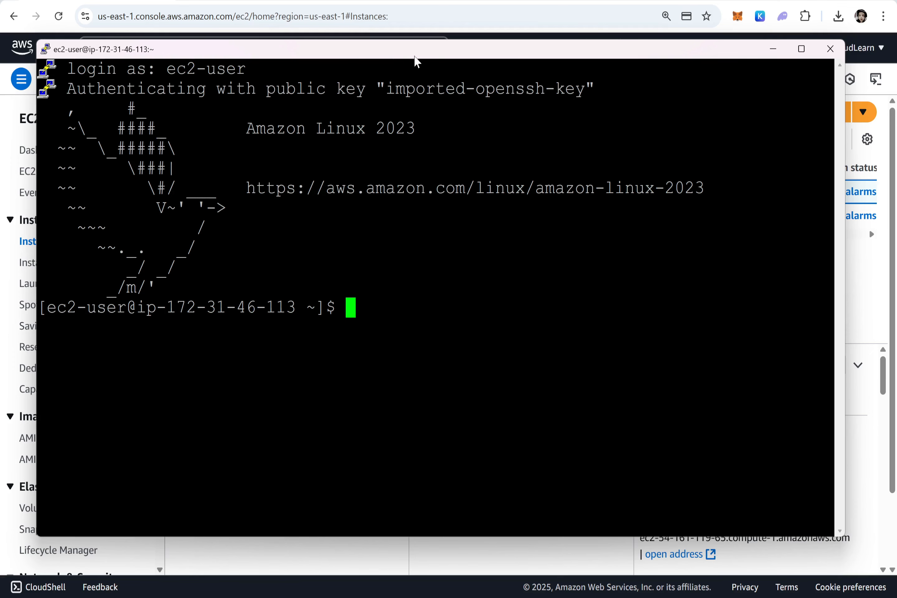
{"action": "double_click", "coordinate": [414, 55]}
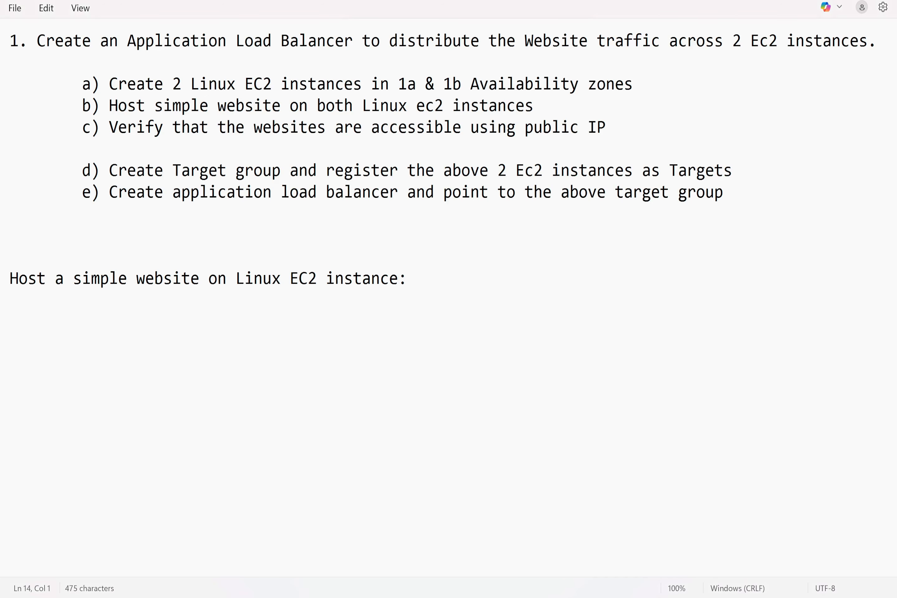
In the Notepad notes, underline the heading "Host a simple website on Linux EC2 instance:" with a row of dashes.
{"action": "key", "text": "BackSpace"}
{"action": "key", "text": "BackSpace"}
{"action": "key", "text": "Return"}
{"action": "type", "text": "---------------------------------------------"}
{"action": "key", "text": "Return"}
{"action": "key", "text": "Return"}
Under the heading, add the indented comment "# update the yum repository" followed by the command "sudo yum update".
{"action": "key", "text": "Tab"}
{"action": "key", "text": "BackSpace"}
{"action": "key", "text": "Tab"}
{"action": "type", "text": "# update the "}
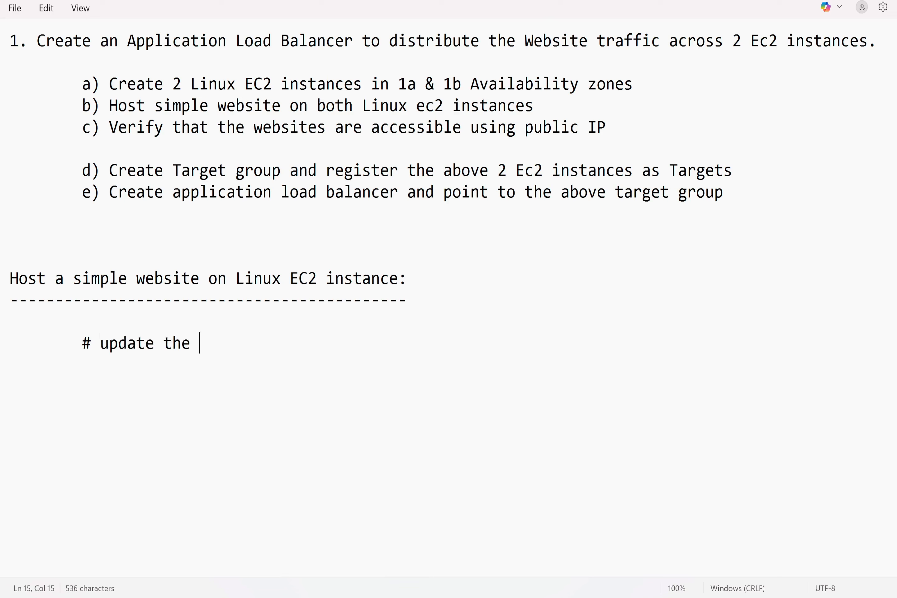
{"action": "type", "text": "yum reposit"}
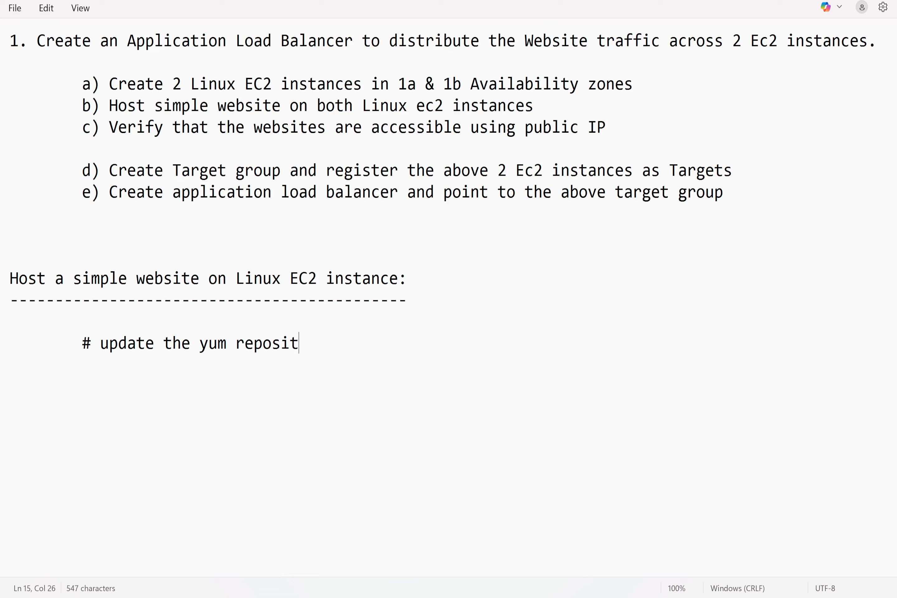
{"action": "type", "text": "ory"}
{"action": "key", "text": "Return"}
{"action": "key", "text": "Return"}
{"action": "key", "text": "Tab"}
{"action": "key", "text": "BackSpace"}
{"action": "type", "text": "sudo yum update"}
{"action": "left_click_drag", "start_coordinate": [91, 344], "coordinate": [82, 343]}
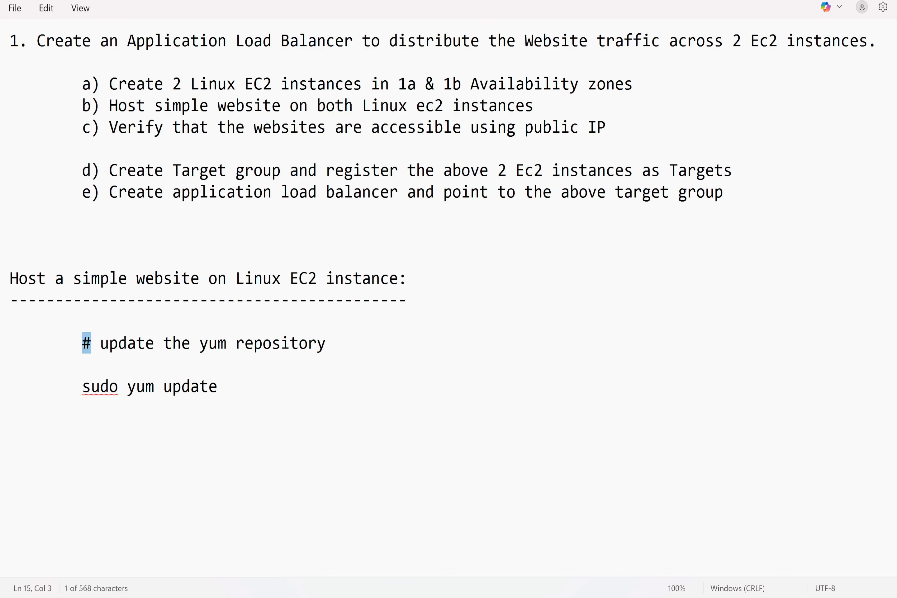
{"action": "left_click_drag", "start_coordinate": [327, 344], "coordinate": [328, 364]}
{"action": "left_click_drag", "start_coordinate": [82, 344], "coordinate": [325, 343]}
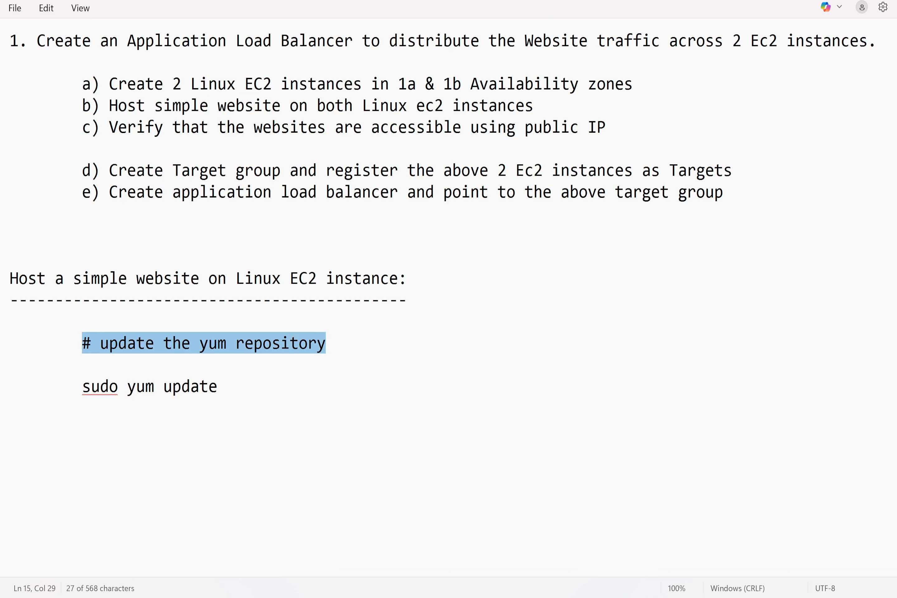
{"action": "left_click_drag", "start_coordinate": [219, 386], "coordinate": [83, 388]}
{"action": "left_click", "coordinate": [237, 407]}
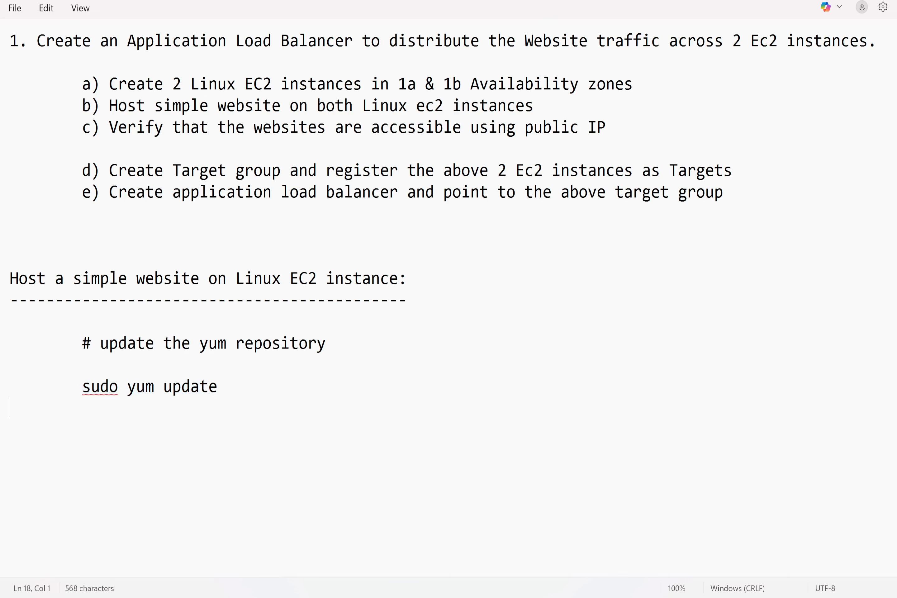
Switch to the PuTTY session on SERVER2 and try to run "yum update" without sudo.
{"action": "key", "text": "alt+Tab"}
{"action": "key", "text": "alt+Tab"}
{"action": "key", "text": "alt+Tab"}
{"action": "key", "text": "alt+Tab"}
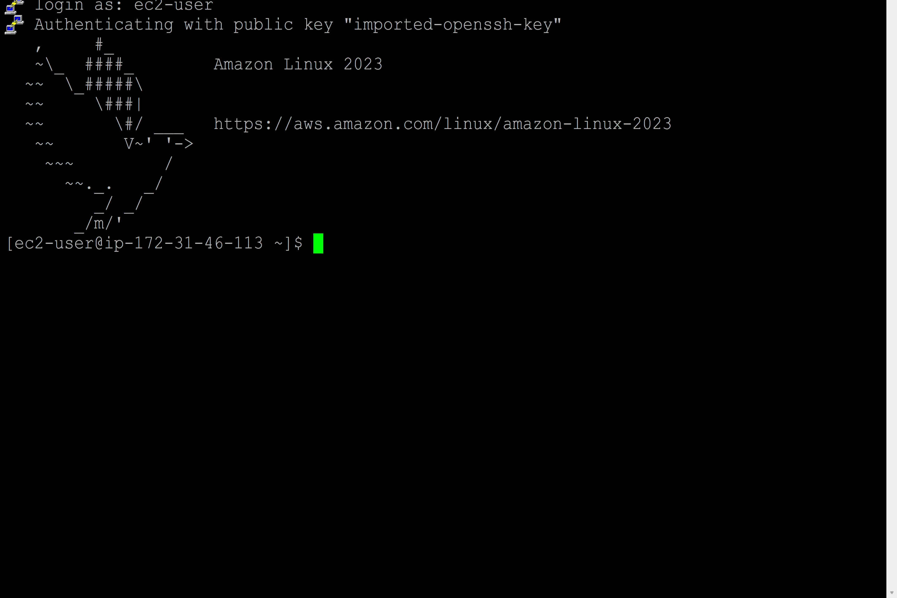
{"action": "type", "text": "yum update"}
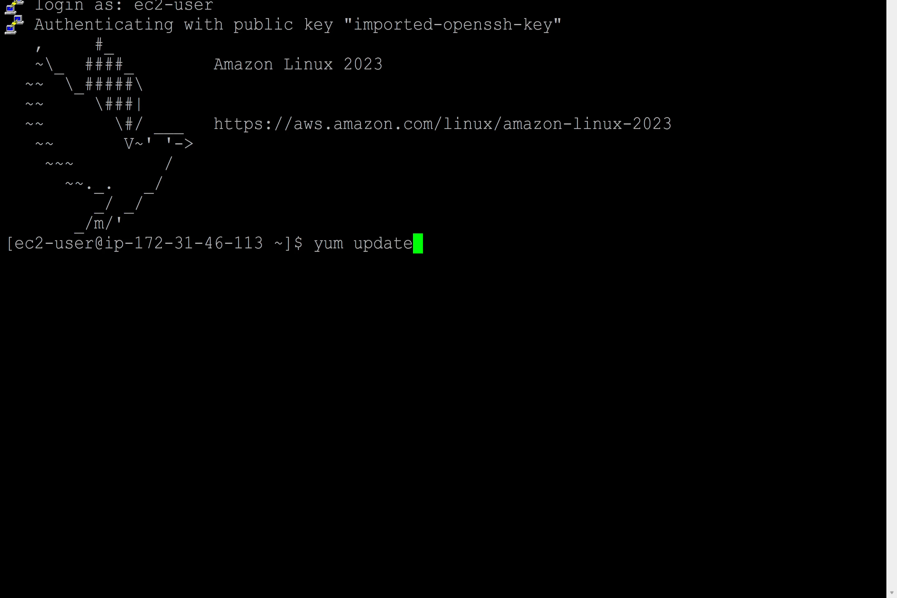
{"action": "key", "text": "Return"}
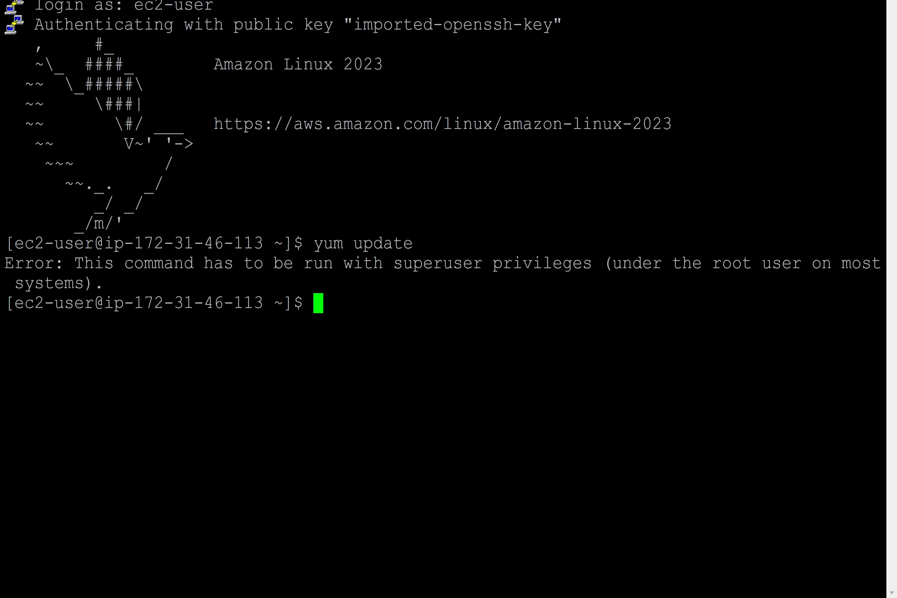
Recall the update command, prefix it with sudo, clear the screen and run "sudo yum update".
{"action": "key", "text": "Up"}
{"action": "key", "text": "Home"}
{"action": "type", "text": "sudo"}
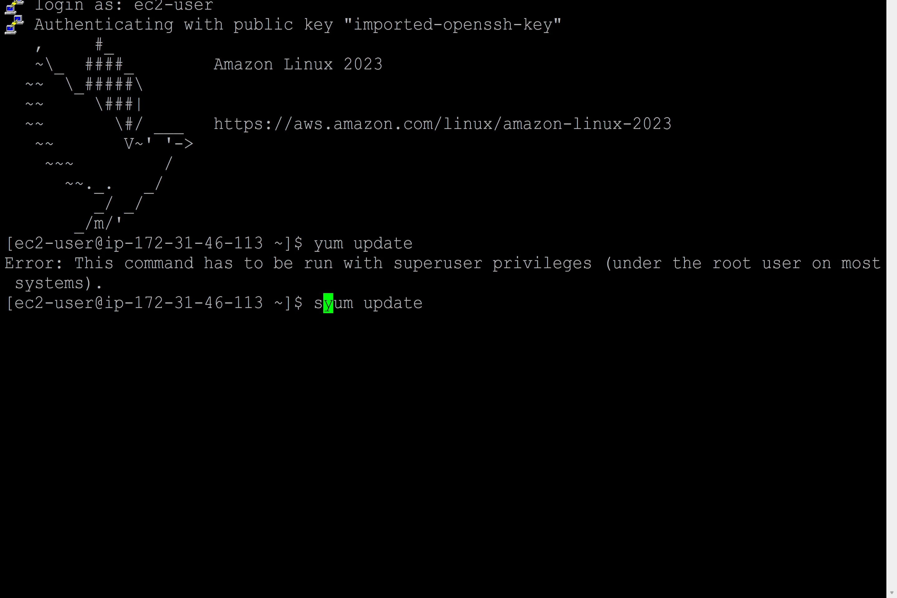
{"action": "key", "text": "ctrl+l"}
{"action": "key", "text": "Return"}
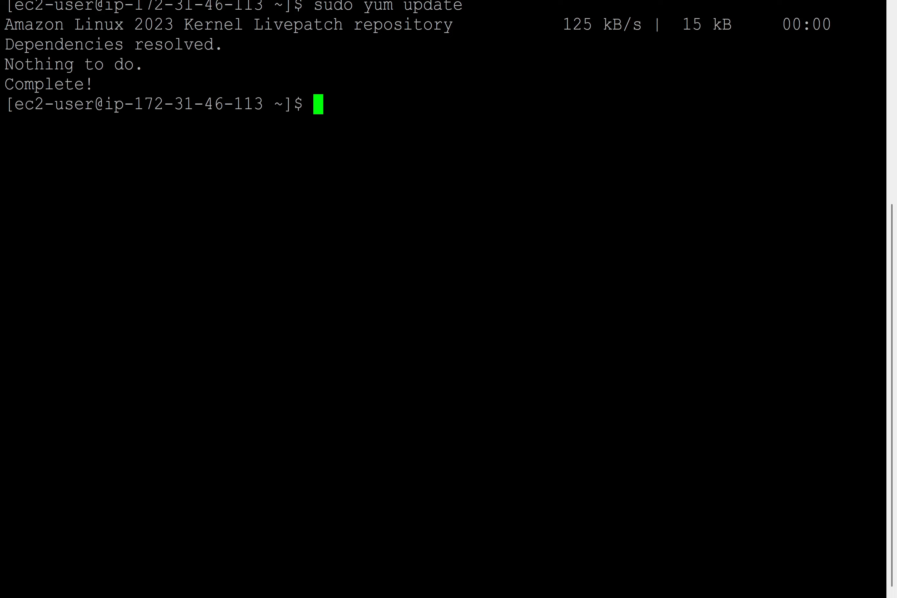
Clear the terminal and switch from ec2-user to the root user with "sudo su".
{"action": "key", "text": "ctrl+l"}
{"action": "type", "text": "sudo su"}
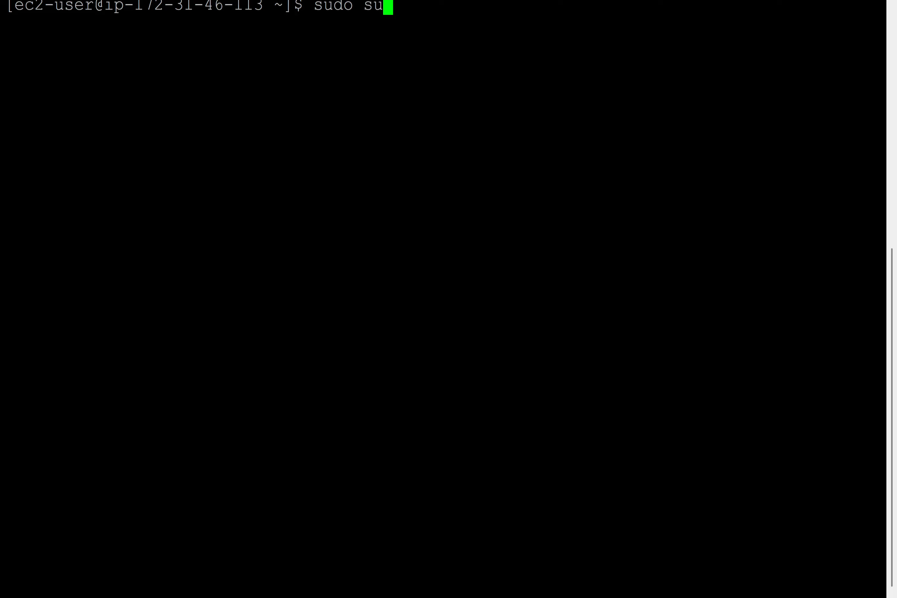
{"action": "left_click_drag", "start_coordinate": [94, 6], "coordinate": [15, 6]}
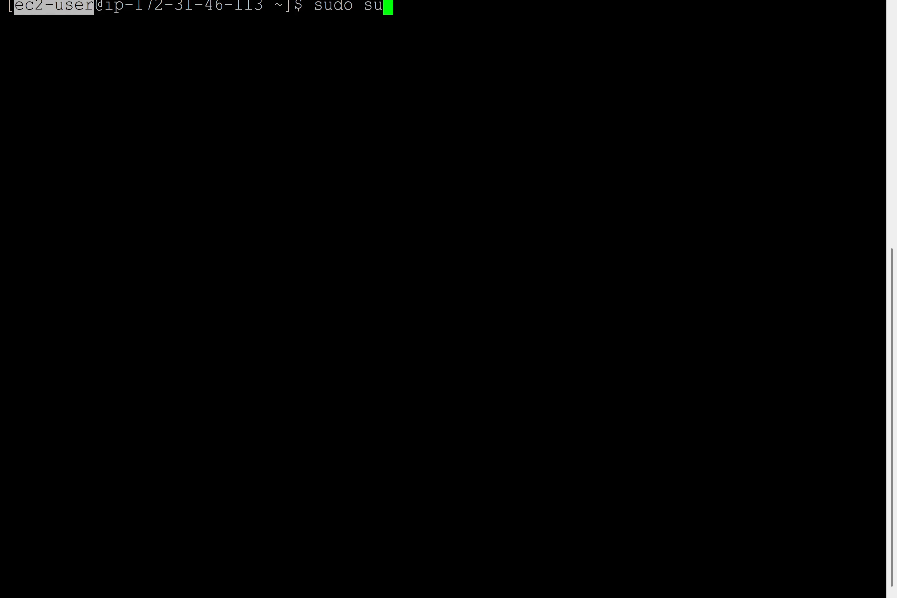
{"action": "left_click", "coordinate": [15, 6]}
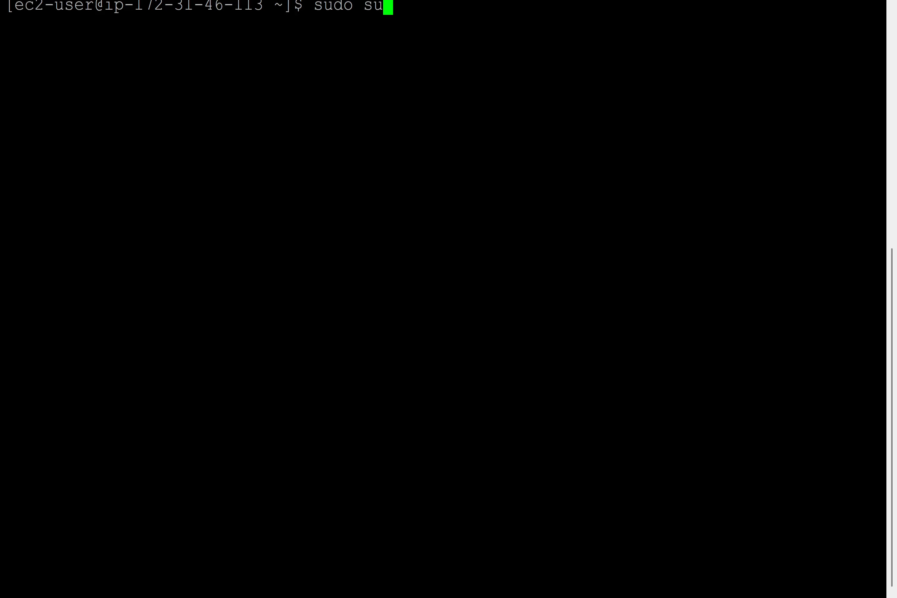
{"action": "key", "text": "Return"}
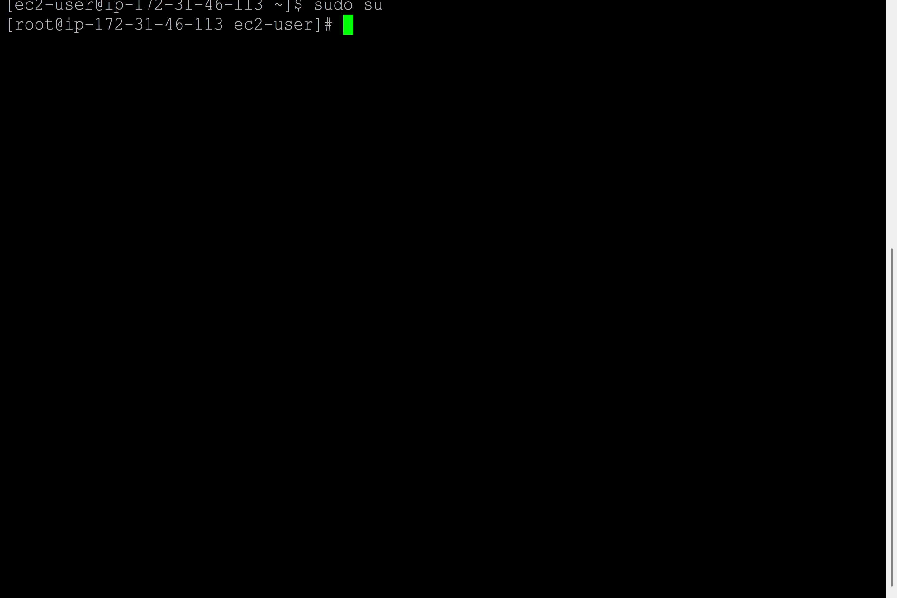
Leave the root shell with "exit" to return to ec2-user, and clear the terminal.
{"action": "left_click_drag", "start_coordinate": [65, 25], "coordinate": [5, 24]}
{"action": "left_click", "coordinate": [6, 25]}
{"action": "scroll", "coordinate": [444, 299], "scroll_direction": "down", "scroll_amount": 1}
{"action": "key", "text": "alt+Tab"}
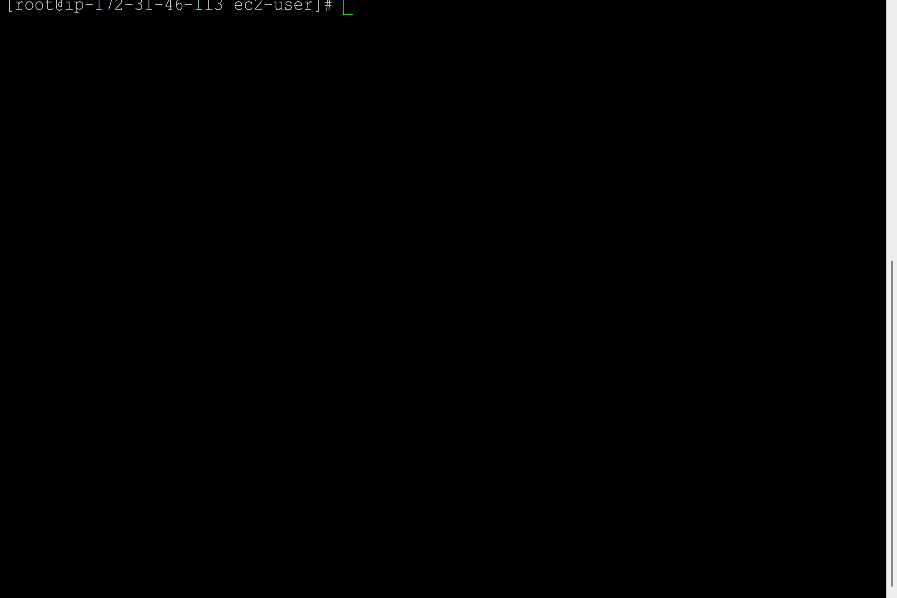
{"action": "key", "text": "alt+Tab"}
{"action": "type", "text": "exit"}
{"action": "key", "text": "Return"}
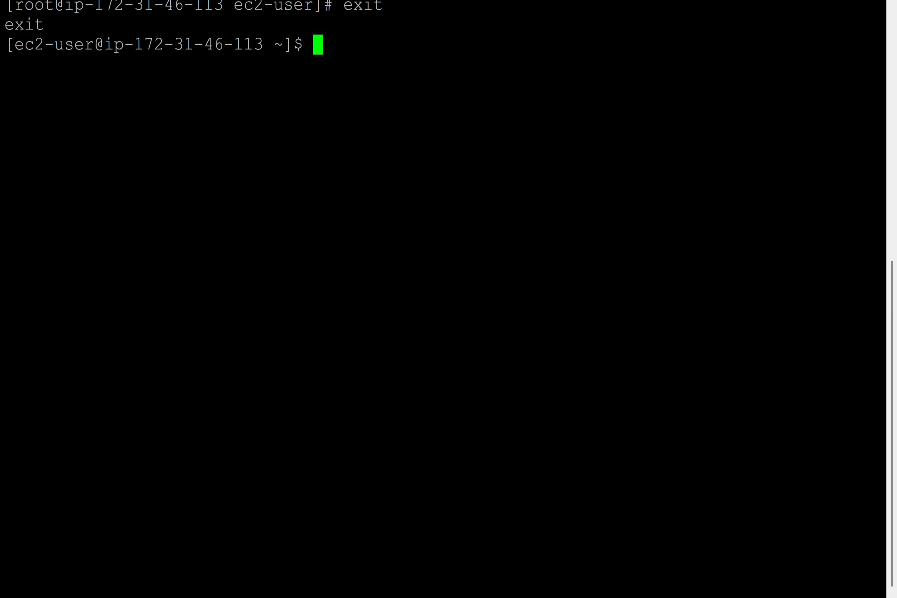
{"action": "key", "text": "ctrl+l"}
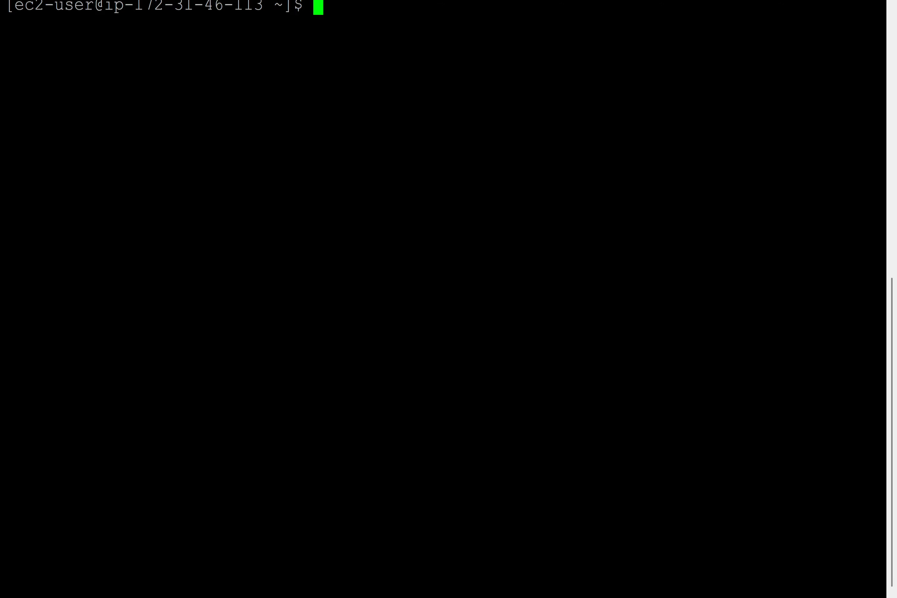
Check which user is logged in with "whoami", then clear the terminal.
{"action": "type", "text": "whoamu"}
{"action": "key", "text": "Return"}
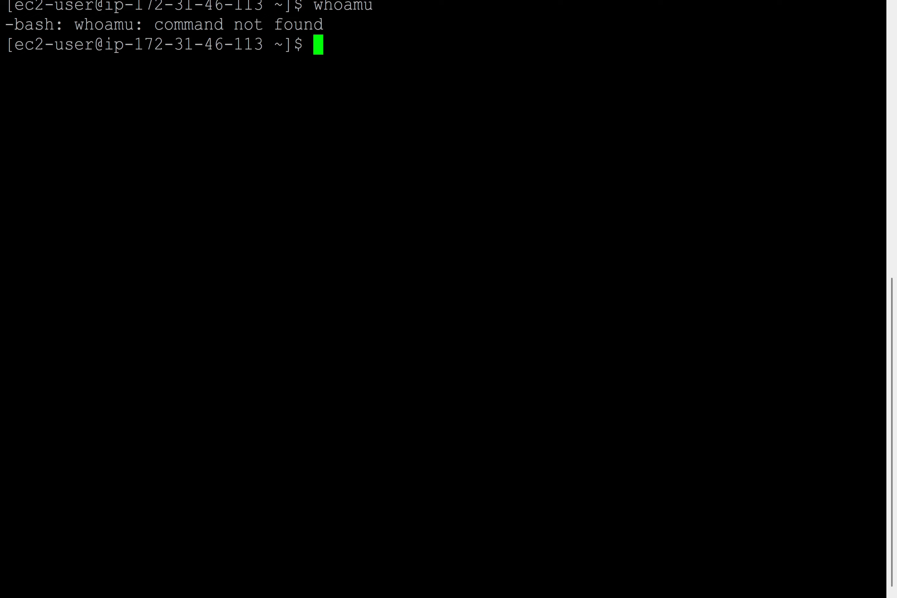
{"action": "key", "text": "ctrl+l"}
{"action": "type", "text": "whoami"}
{"action": "key", "text": "Return"}
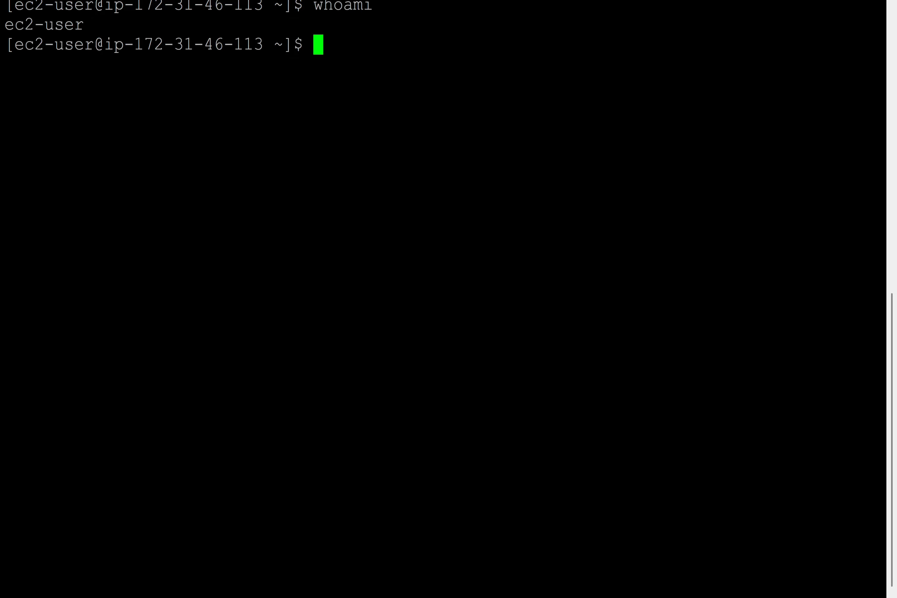
{"action": "triple_click", "coordinate": [45, 25]}
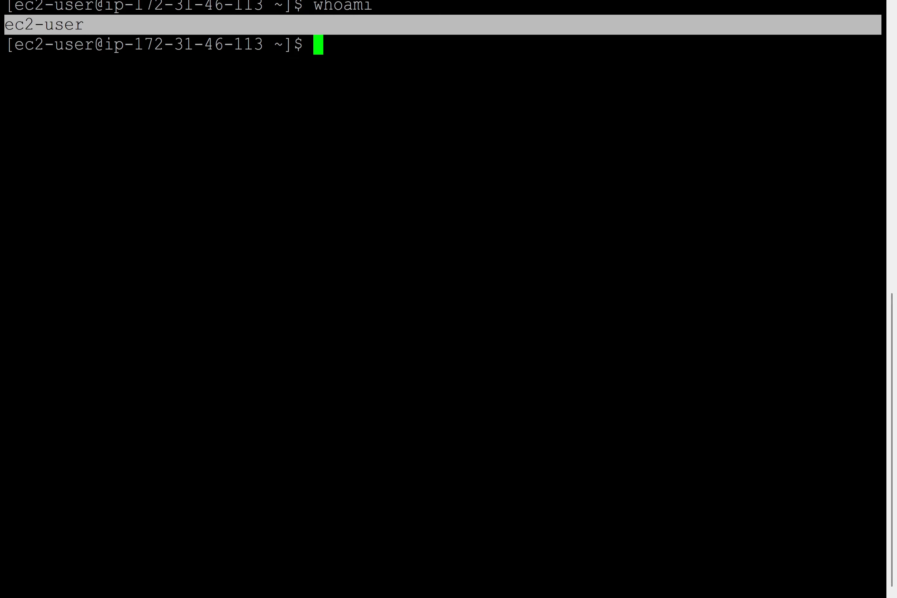
{"action": "left_click", "coordinate": [44, 24]}
{"action": "key", "text": "ctrl+l"}
Switch to the Notepad notes and add the indented comment "# Install httpd Webserver" followed by the command "sudo yum install httpd".
{"action": "key", "text": "alt+Tab"}
{"action": "key", "text": "Tab"}
{"action": "key", "text": "Return"}
{"action": "key", "text": "Tab"}
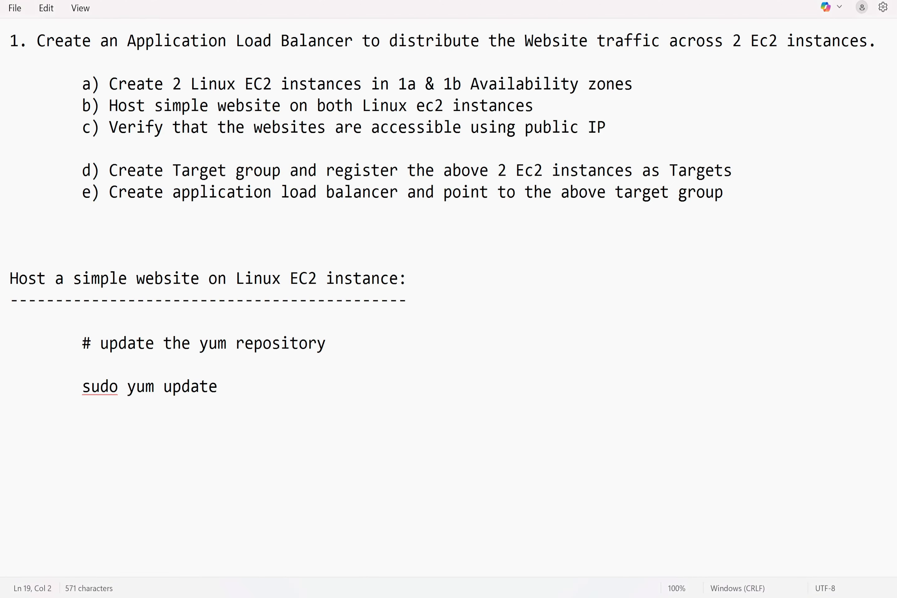
{"action": "type", "text": "# Install httpd "}
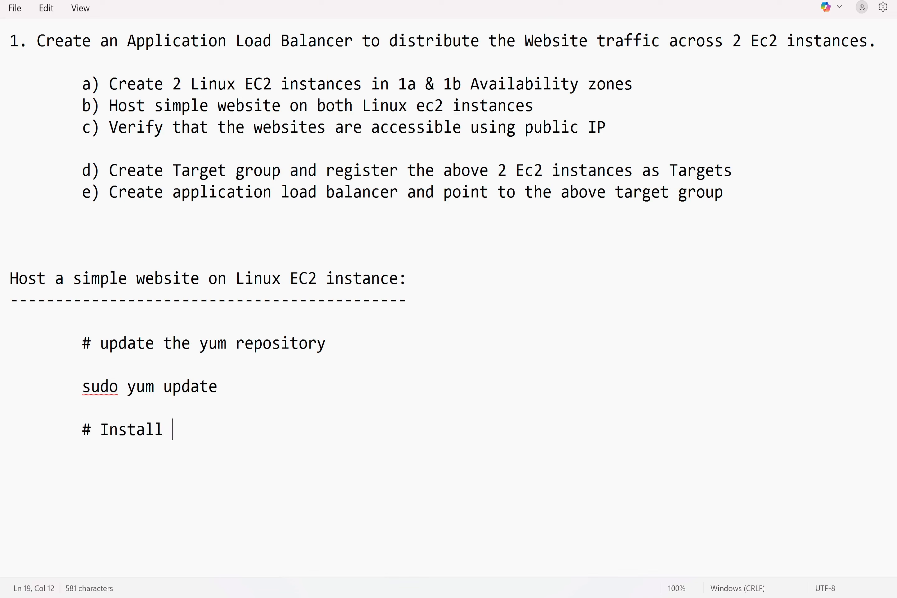
{"action": "type", "text": "Webserver"}
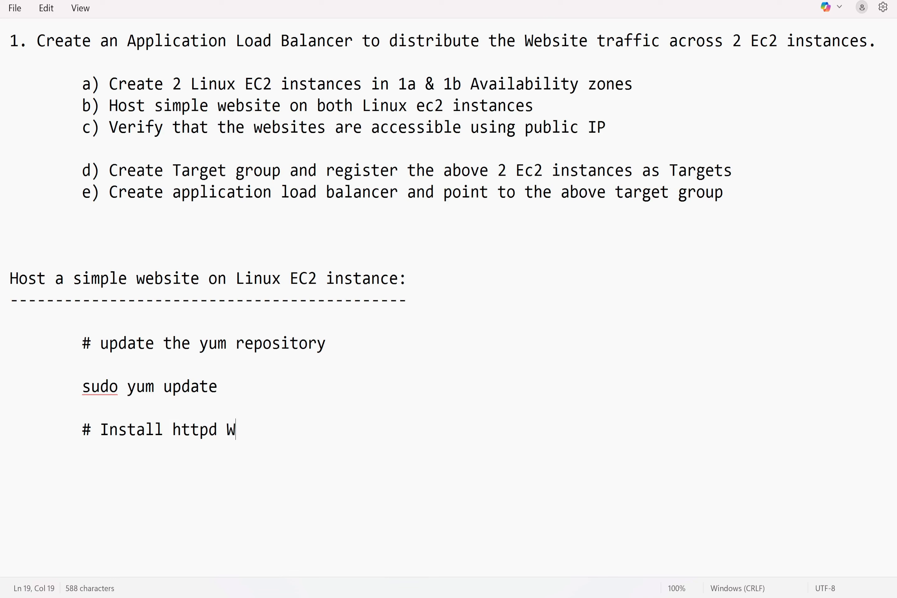
{"action": "key", "text": "Return"}
{"action": "key", "text": "Return"}
{"action": "key", "text": "Tab"}
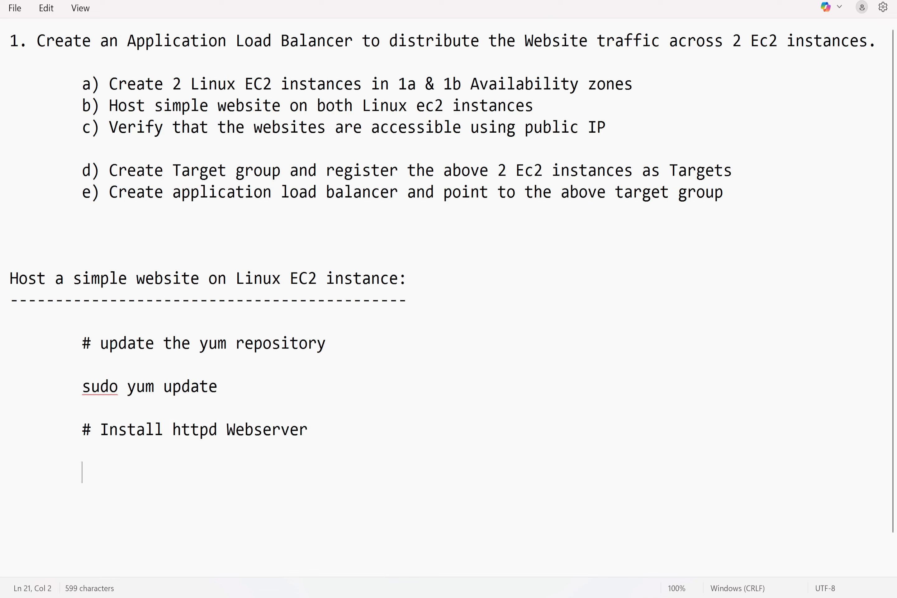
{"action": "type", "text": "sudo y"}
{"action": "type", "text": "um install htt"}
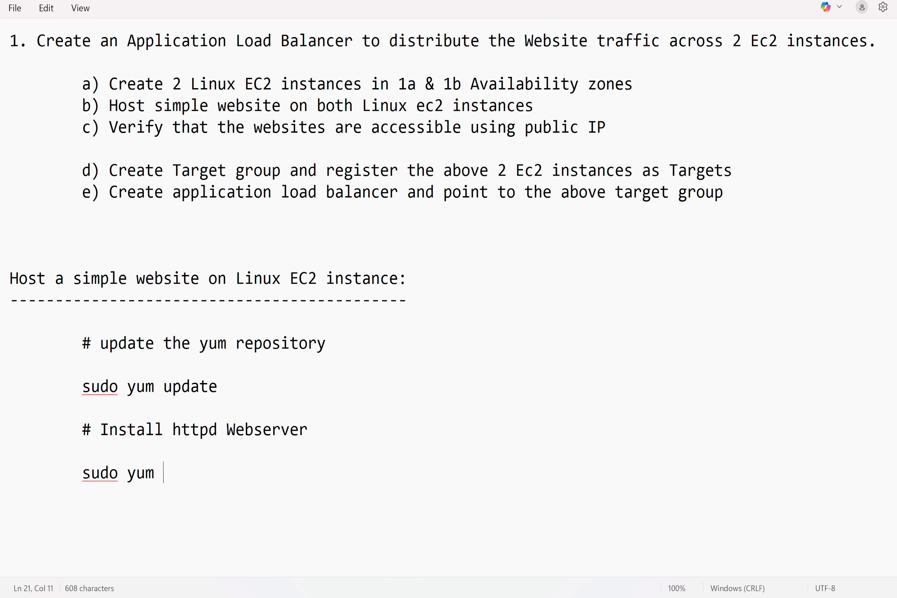
{"action": "type", "text": "pd"}
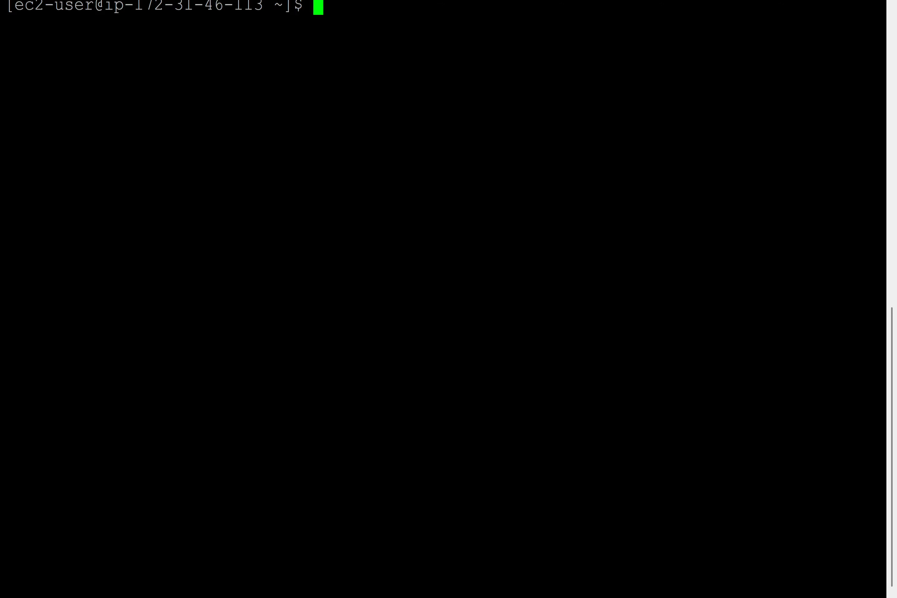
In the PuTTY session, install the web server with "sudo yum install httpd" and accept the package installation.
{"action": "type", "text": "sudo yum "}
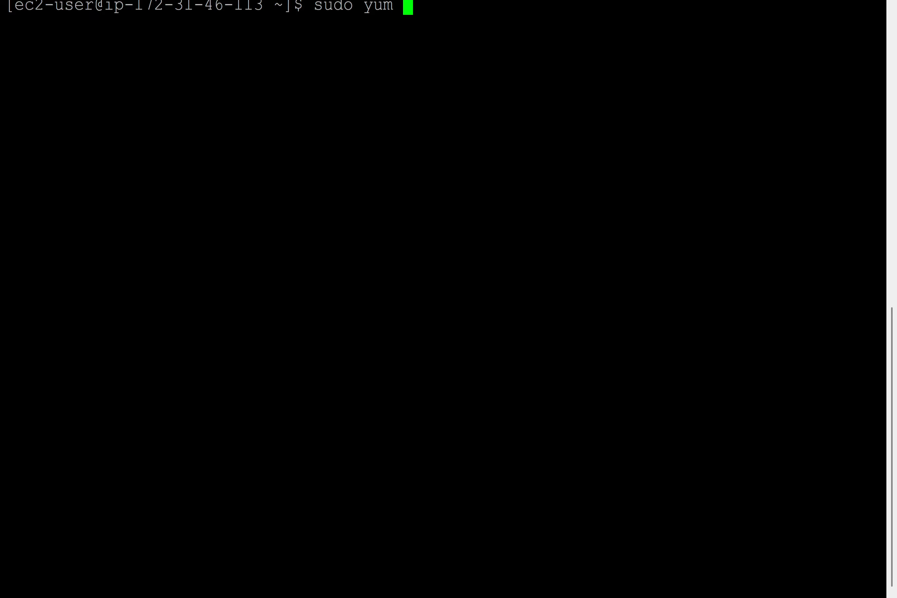
{"action": "type", "text": "install http"}
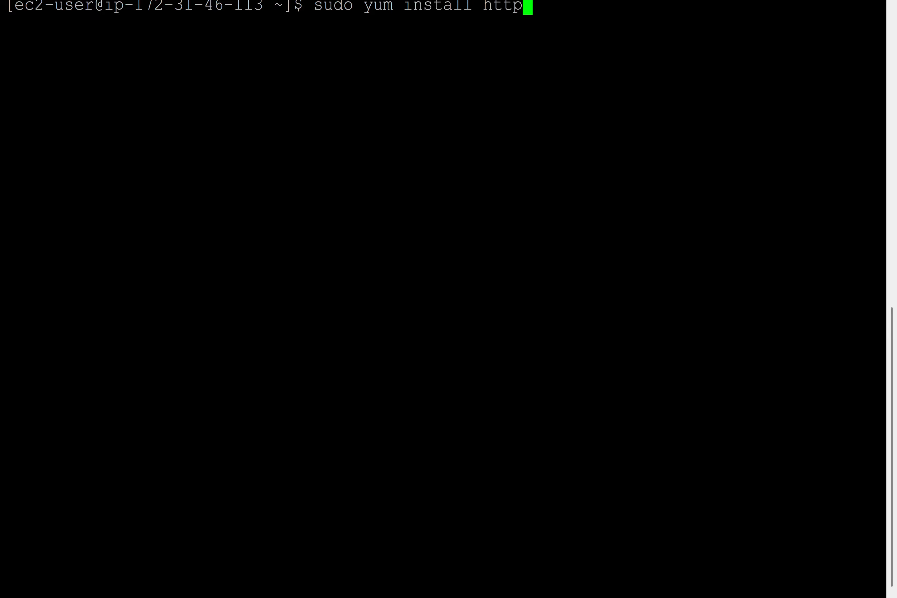
{"action": "type", "text": "d"}
{"action": "key", "text": "Return"}
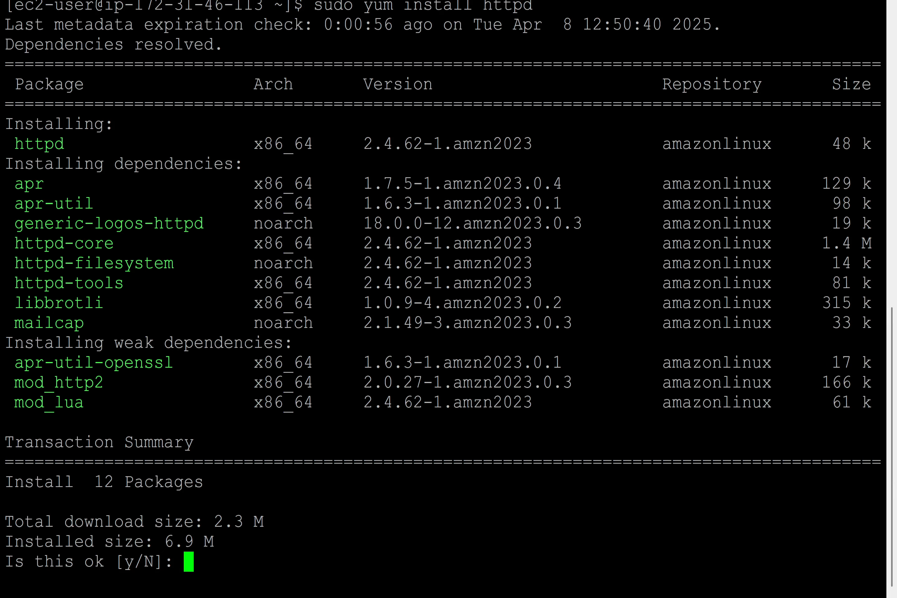
{"action": "type", "text": "y"}
{"action": "key", "text": "Return"}
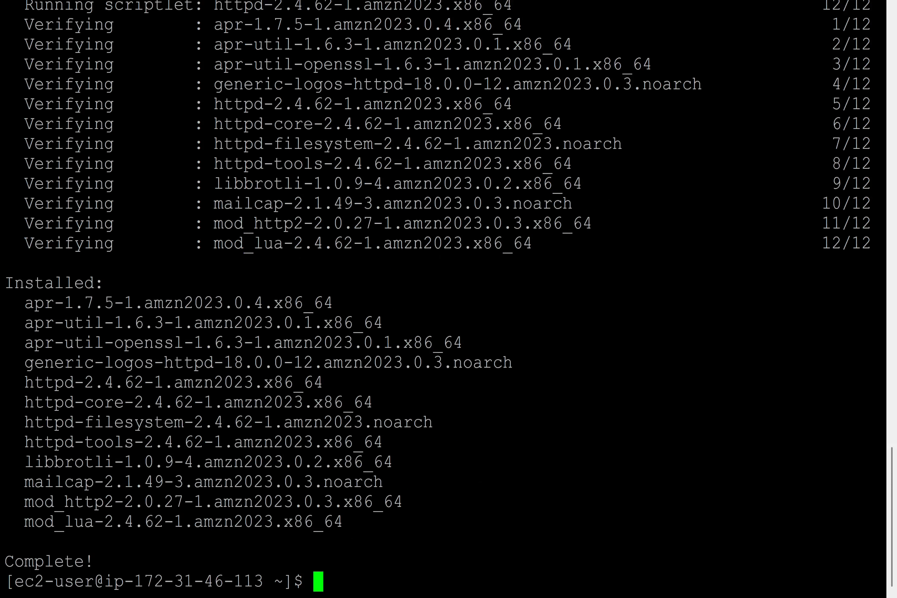
Return to the Notepad notes and add the indented comment "# start the httpd service manually" below the install command.
{"action": "key", "text": "alt+Tab"}
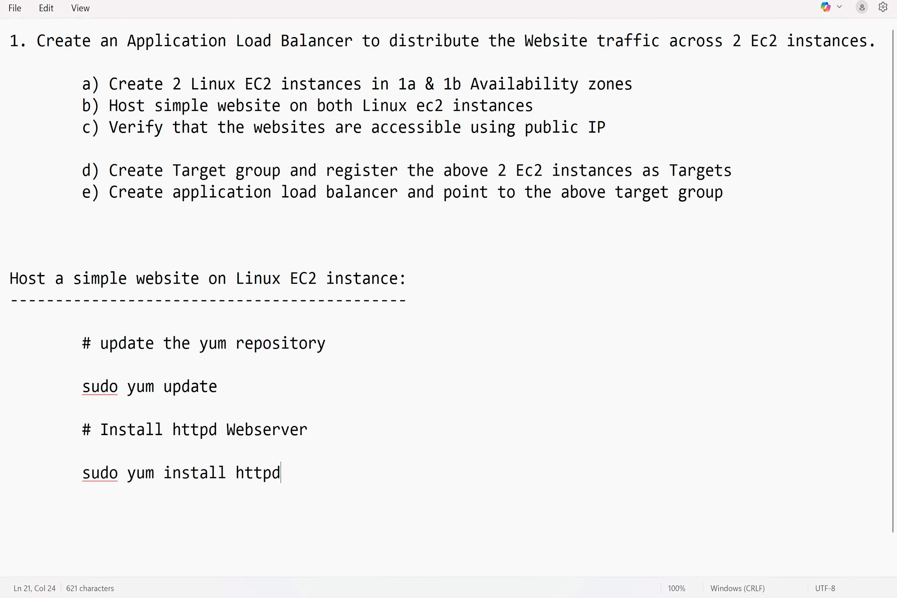
{"action": "key", "text": "Return"}
{"action": "key", "text": "Return"}
{"action": "key", "text": "Tab"}
{"action": "type", "text": "# start th"}
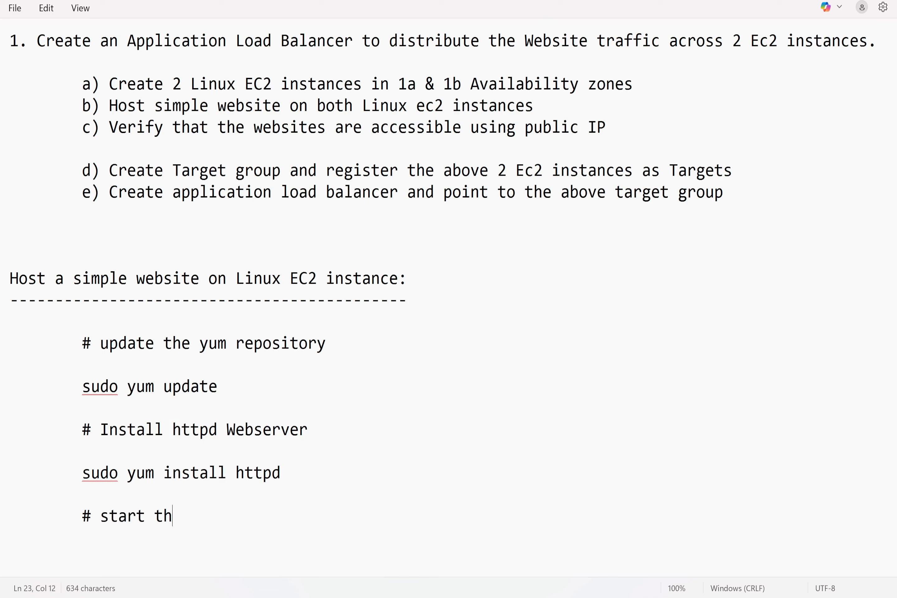
{"action": "type", "text": "e httpd ser"}
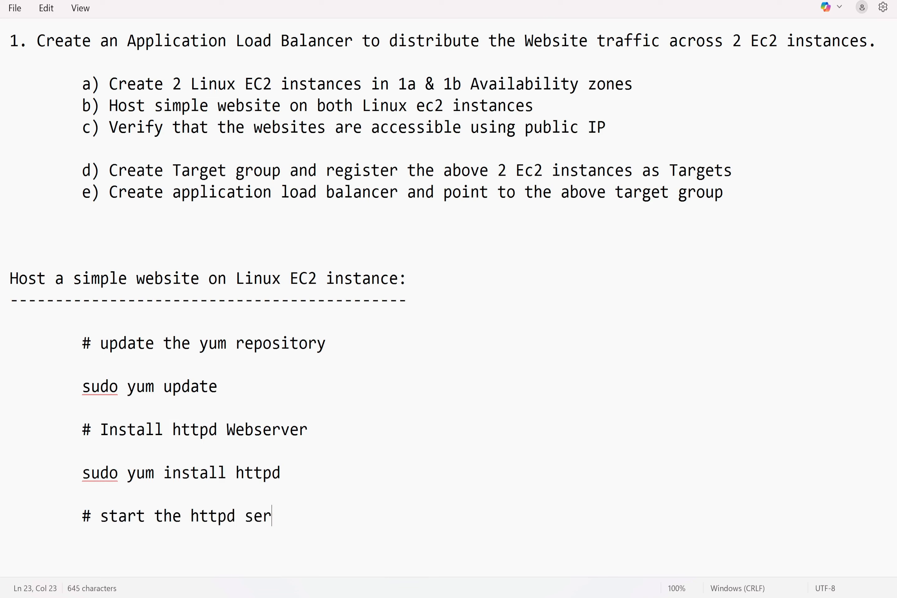
{"action": "type", "text": "vice manually"}
{"action": "key", "text": "Return"}
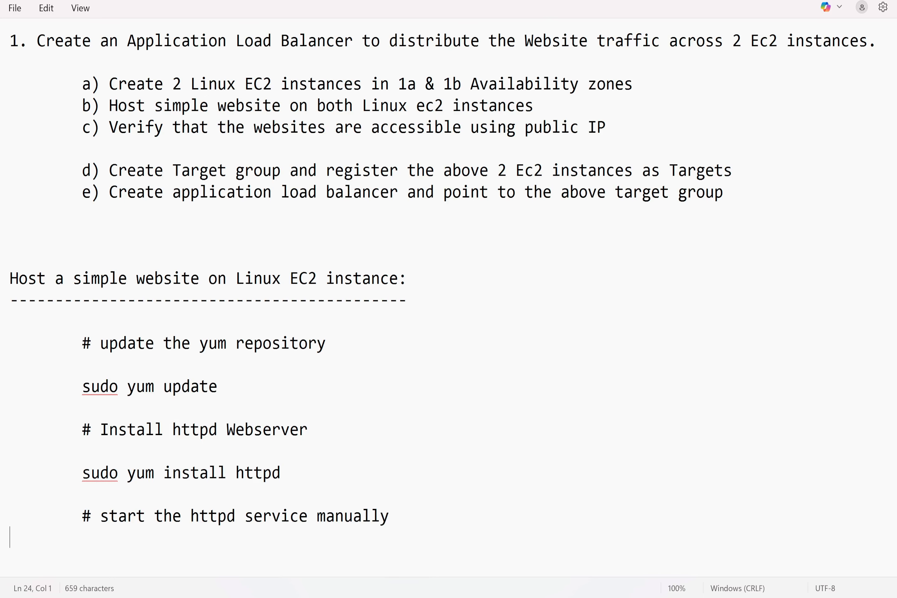
Add the indented command "sudo service httpd start" under the comment and begin a new indented line below it.
{"action": "key", "text": "Return"}
{"action": "key", "text": "Tab"}
{"action": "type", "text": "sudo service httpd "}
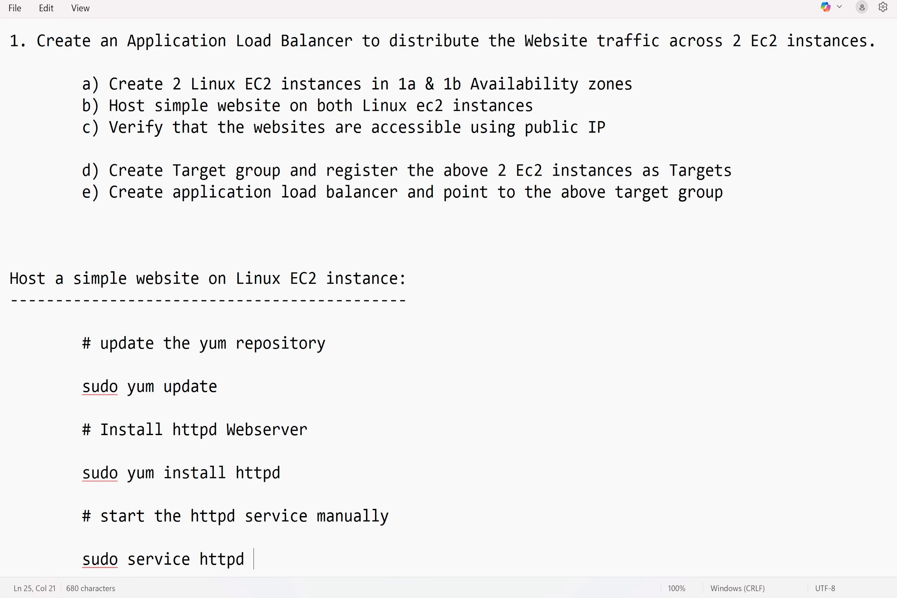
{"action": "type", "text": "start"}
{"action": "key", "text": "Return"}
{"action": "key", "text": "Return"}
{"action": "key", "text": "Tab"}
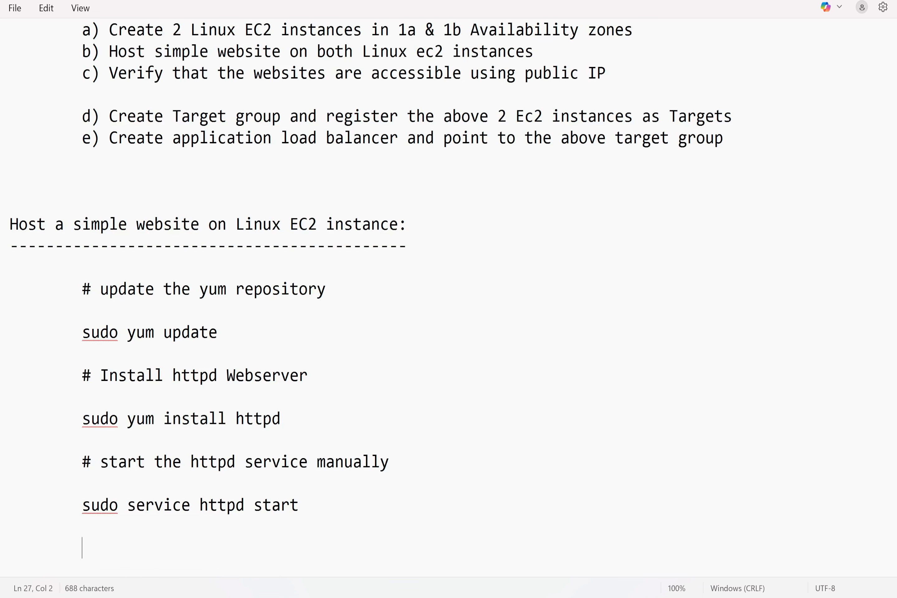
Switch to PuTTY, clear the terminal and check the web server's state with "sudo service httpd status".
{"action": "key", "text": "alt+Tab"}
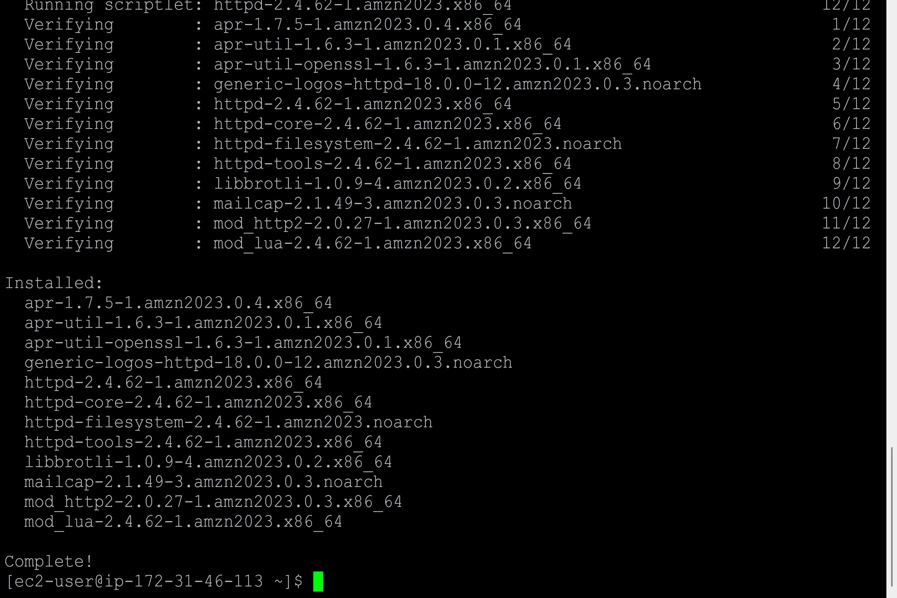
{"action": "key", "text": "ctrl+l"}
{"action": "type", "text": "sudo servic"}
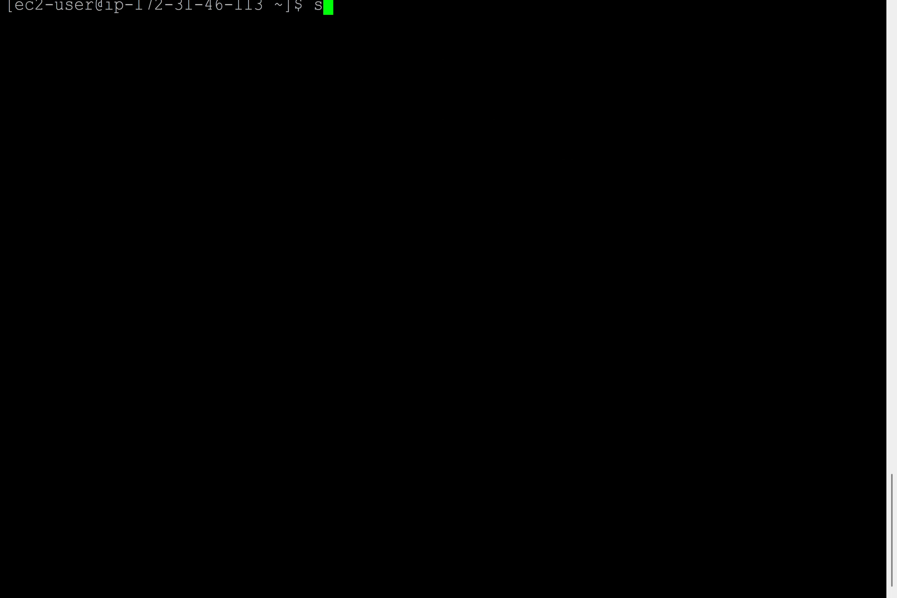
{"action": "type", "text": "e httpd status"}
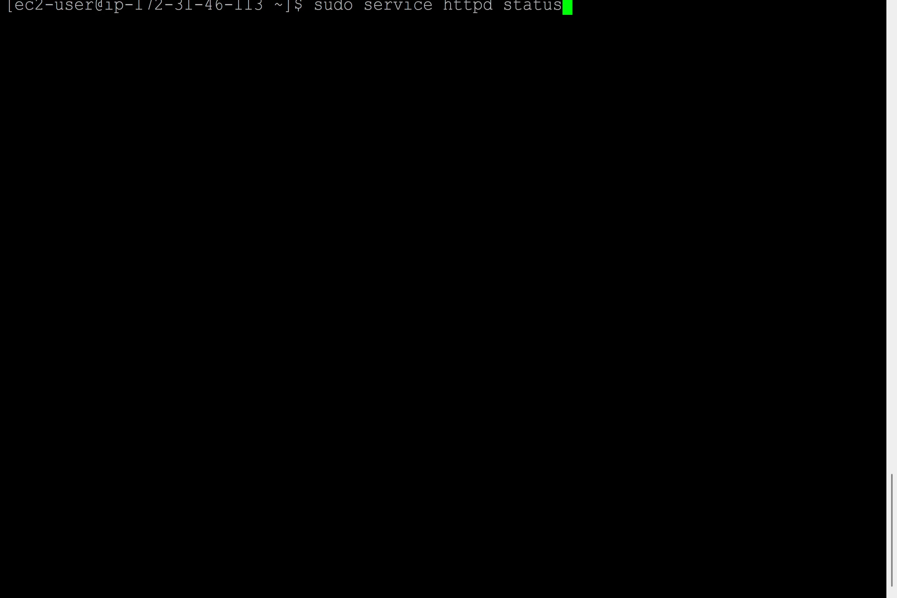
{"action": "key", "text": "Return"}
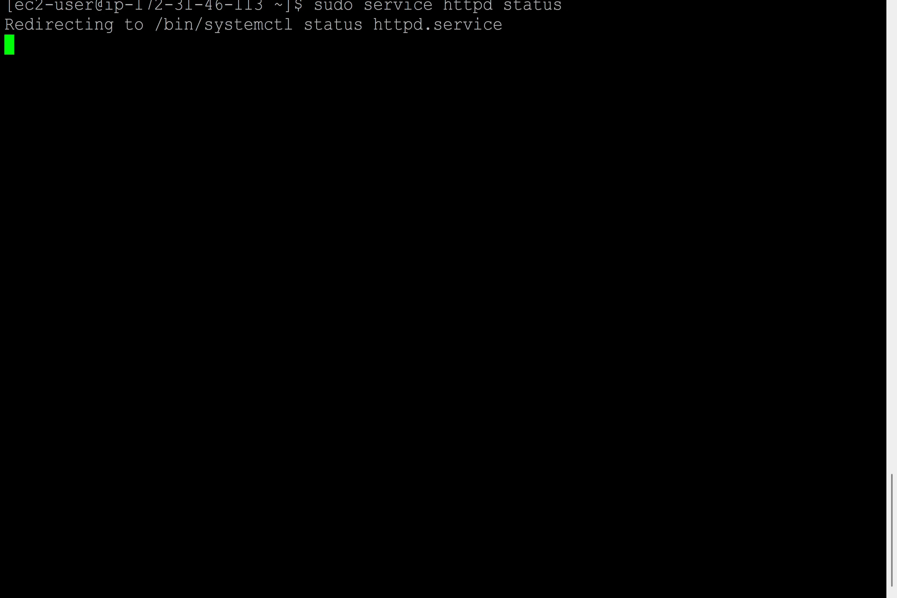
{"action": "left_click_drag", "start_coordinate": [283, 84], "coordinate": [54, 84]}
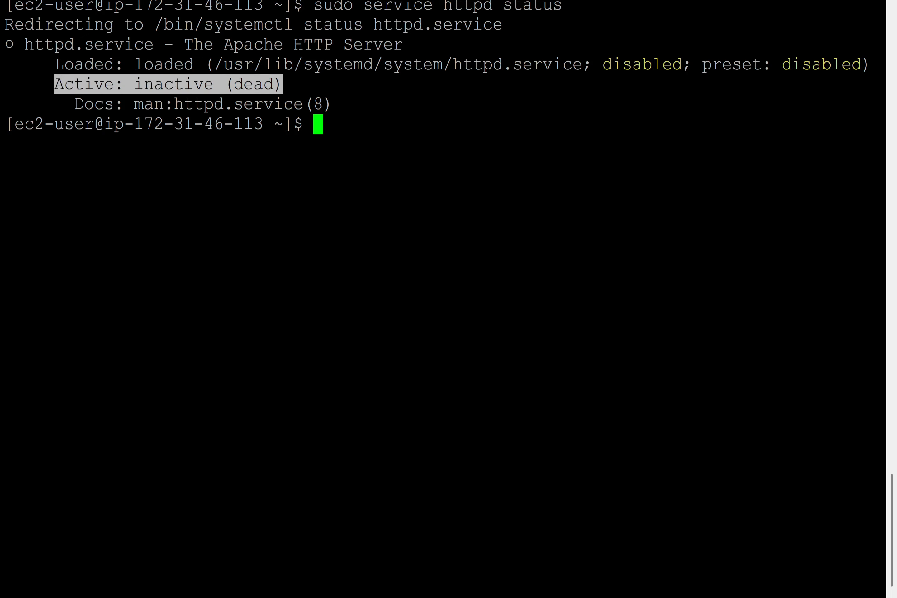
Clear the terminal and start the web server by changing the recalled command to "sudo service httpd start".
{"action": "key", "text": "ctrl+l"}
{"action": "key", "text": "Up"}
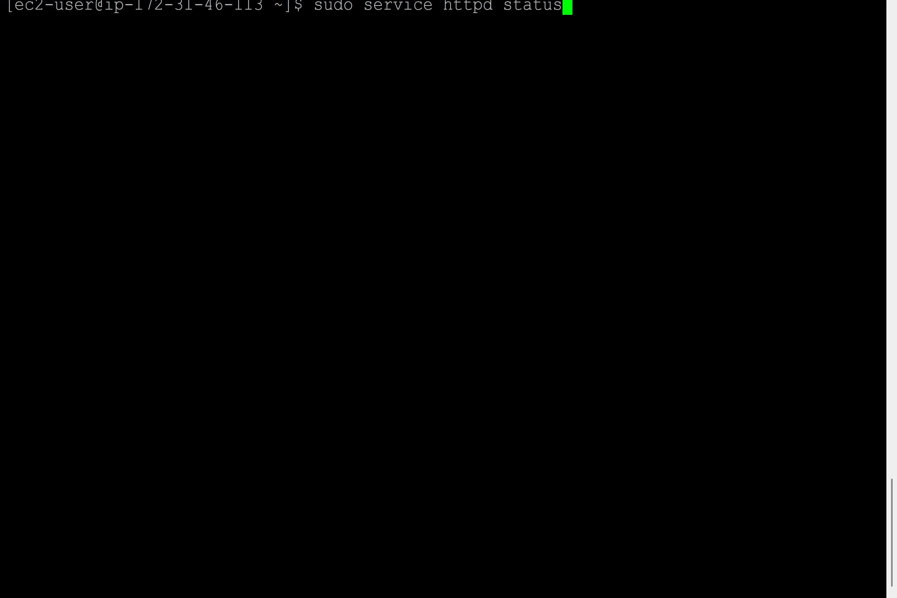
{"action": "key", "text": "BackSpace"}
{"action": "key", "text": "BackSpace"}
{"action": "key", "text": "BackSpace"}
{"action": "type", "text": "rt"}
{"action": "key", "text": "Return"}
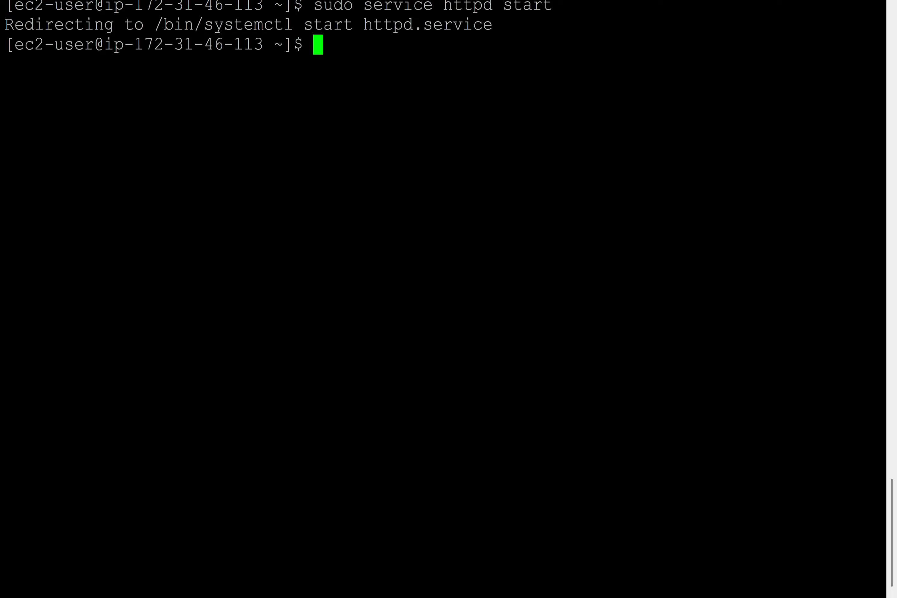
Rerun "sudo service httpd status" on a cleared terminal, review the Active line and quit the status output.
{"action": "key", "text": "ctrl+l"}
{"action": "key", "text": "Up"}
{"action": "key", "text": "Up"}
{"action": "key", "text": "Return"}
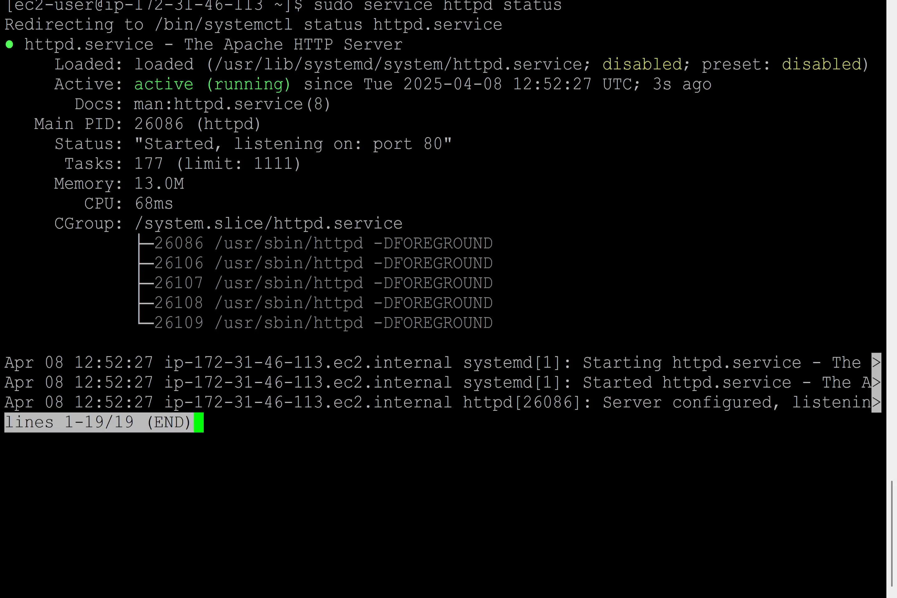
{"action": "left_click_drag", "start_coordinate": [54, 84], "coordinate": [342, 64]}
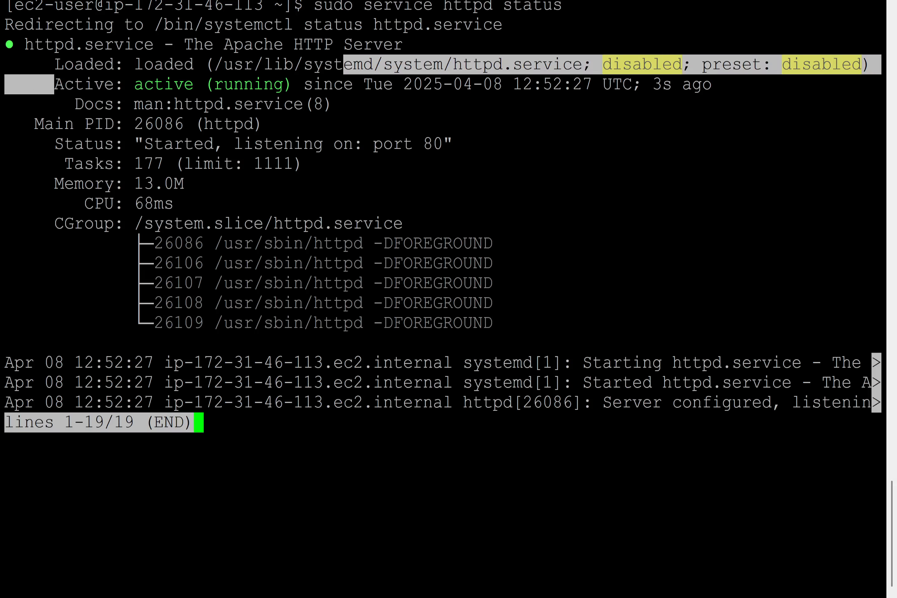
{"action": "key", "text": "ctrl+l"}
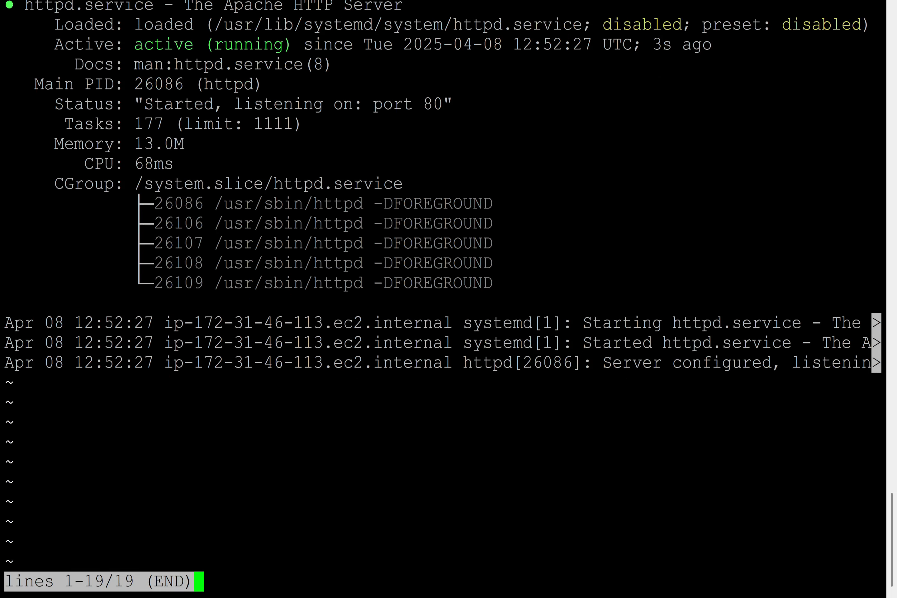
{"action": "type", "text": "q"}
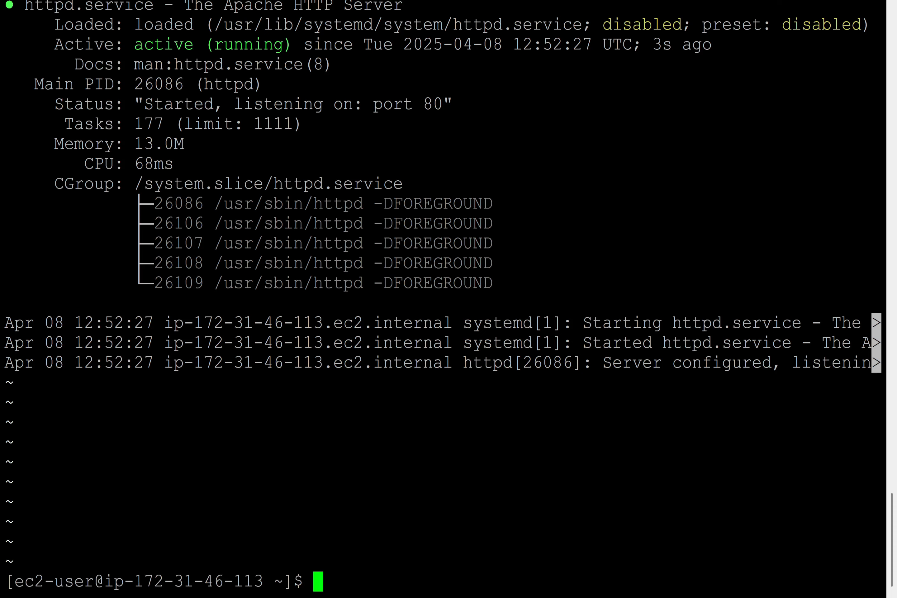
Clear the terminal and restore the maximized PuTTY window to its smaller floating size.
{"action": "type", "text": "!"}
{"action": "key", "text": "BackSpace"}
{"action": "key", "text": "ctrl+l"}
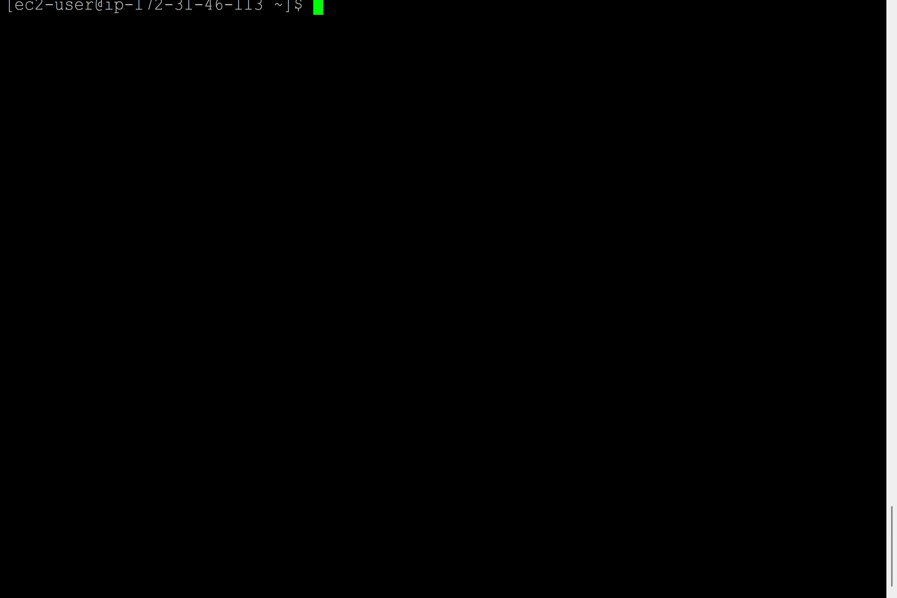
{"action": "key", "text": "super+Down"}
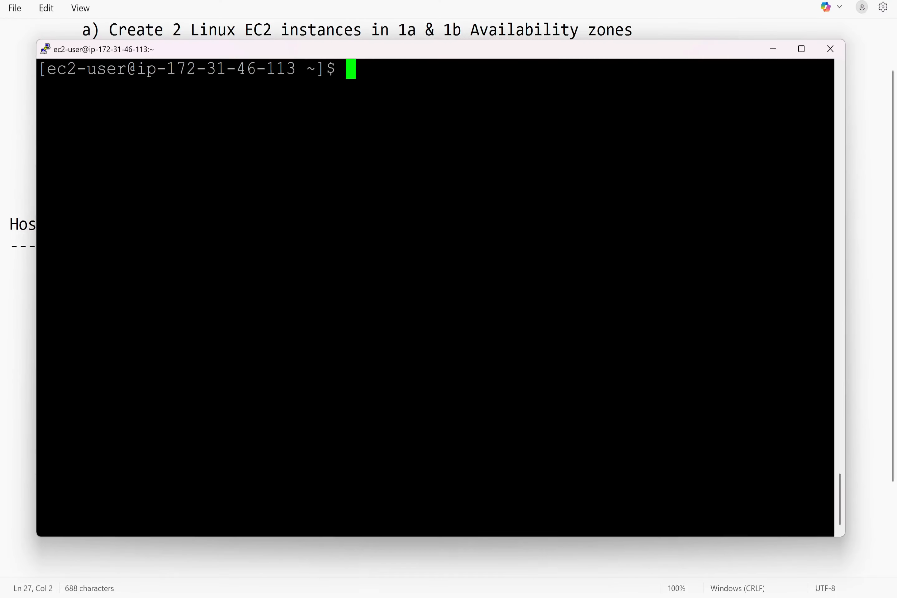
Return to the Notepad notes and begin a comment "# configure the" below the "sudo service httpd start" line.
{"action": "key", "text": "super+Down"}
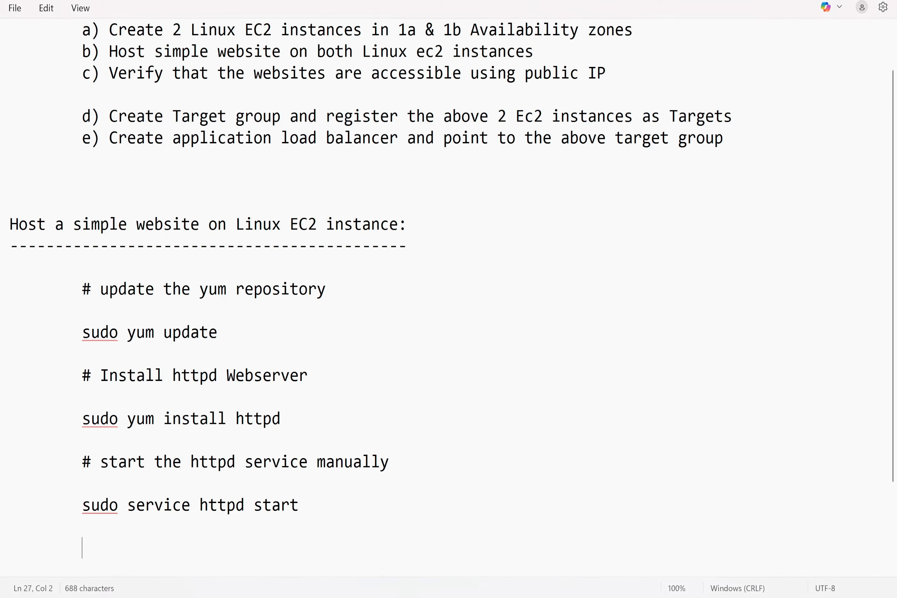
{"action": "type", "text": "# configure the"}
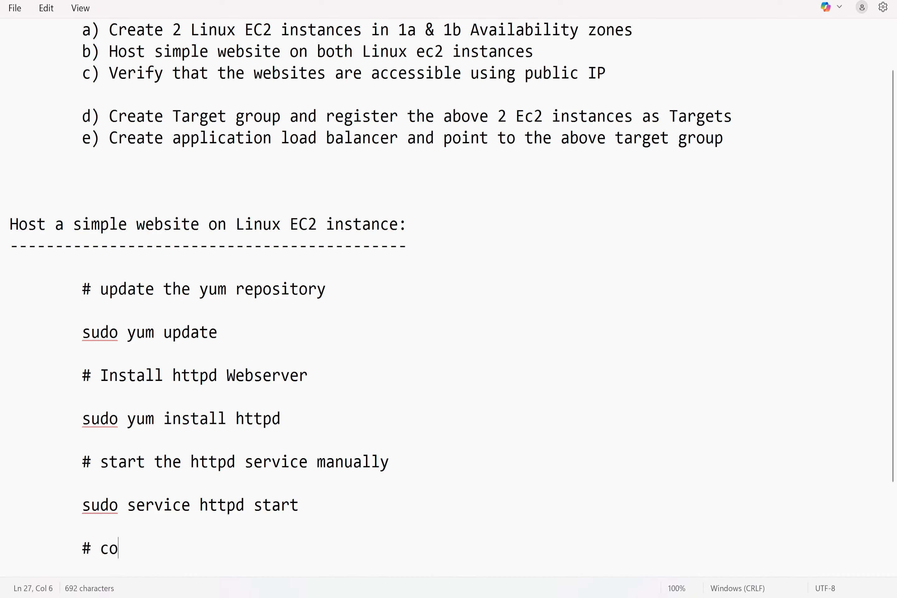
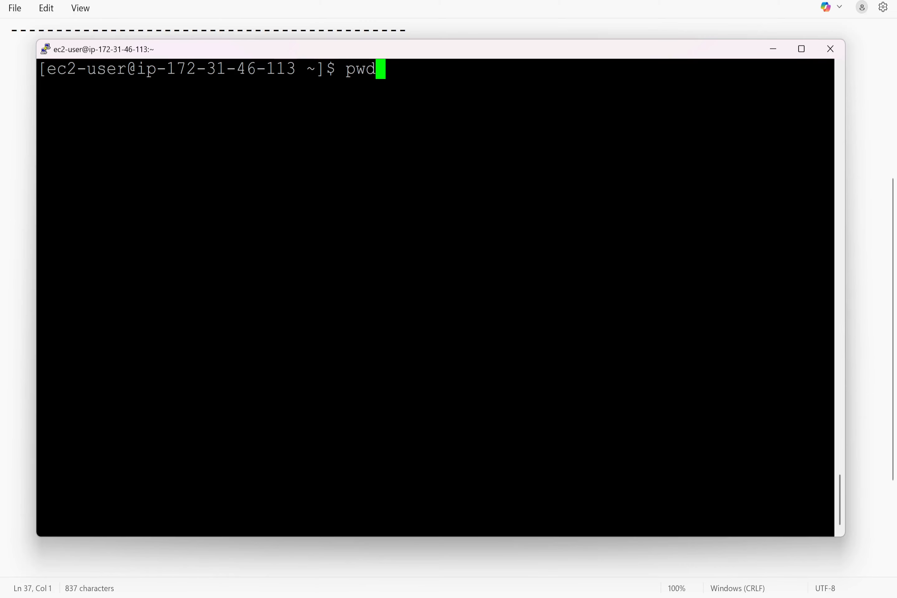
Run "pwd" in the PuTTY session to check the current directory, highlight the printed path and clear the terminal.
{"action": "key", "text": "Return"}
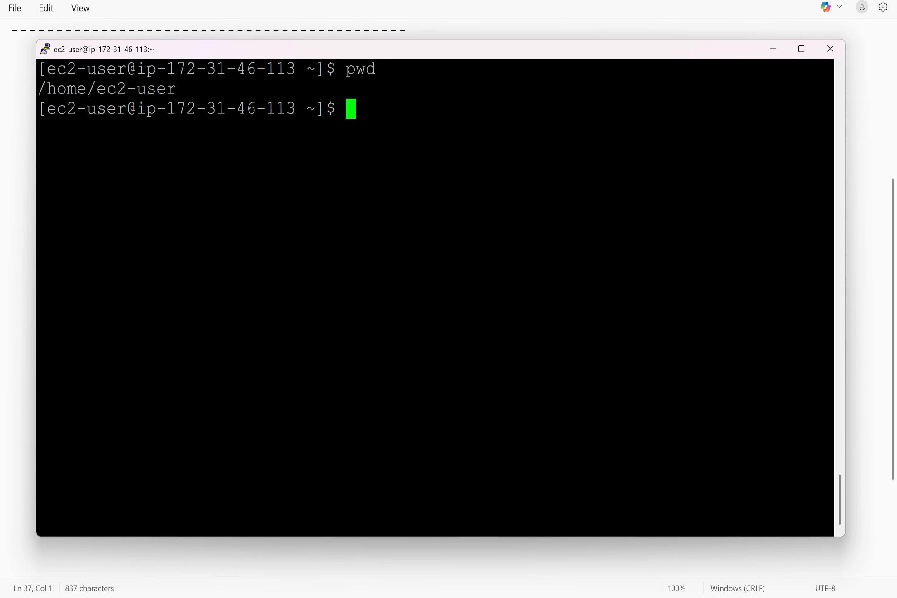
{"action": "left_click_drag", "start_coordinate": [186, 90], "coordinate": [40, 90]}
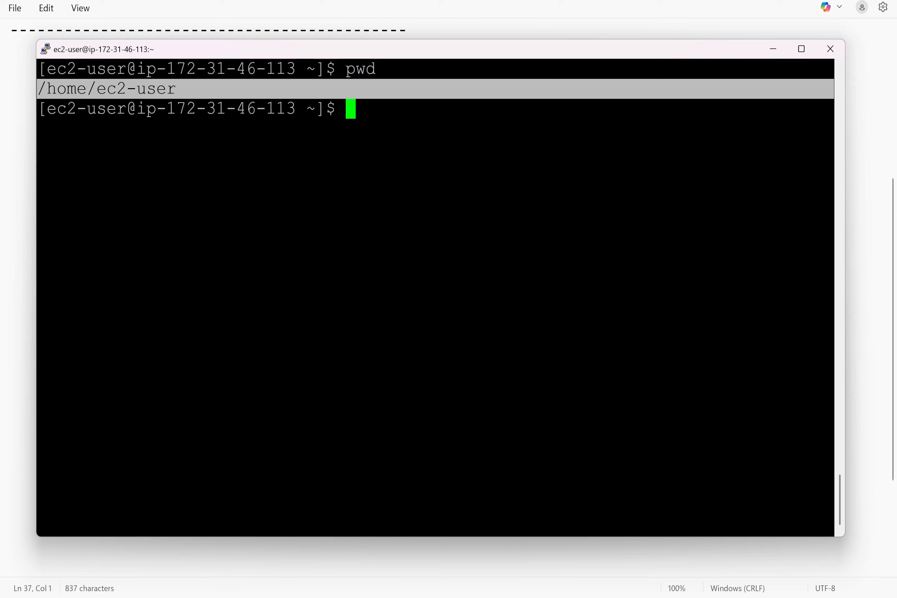
{"action": "key", "text": "ctrl+l"}
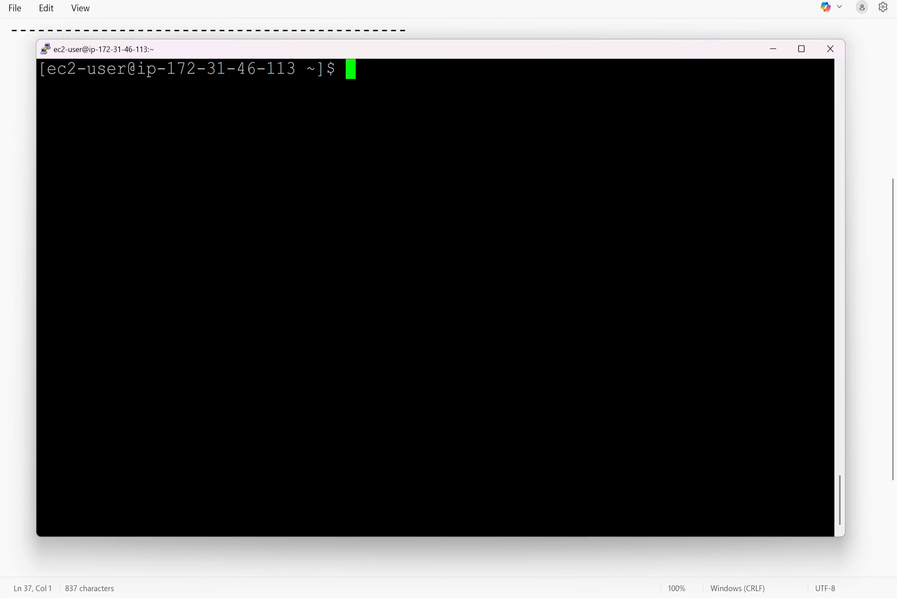
Change to the web root with "cd /var/www/html" and check the location with "pwd".
{"action": "type", "text": "cd /var/"}
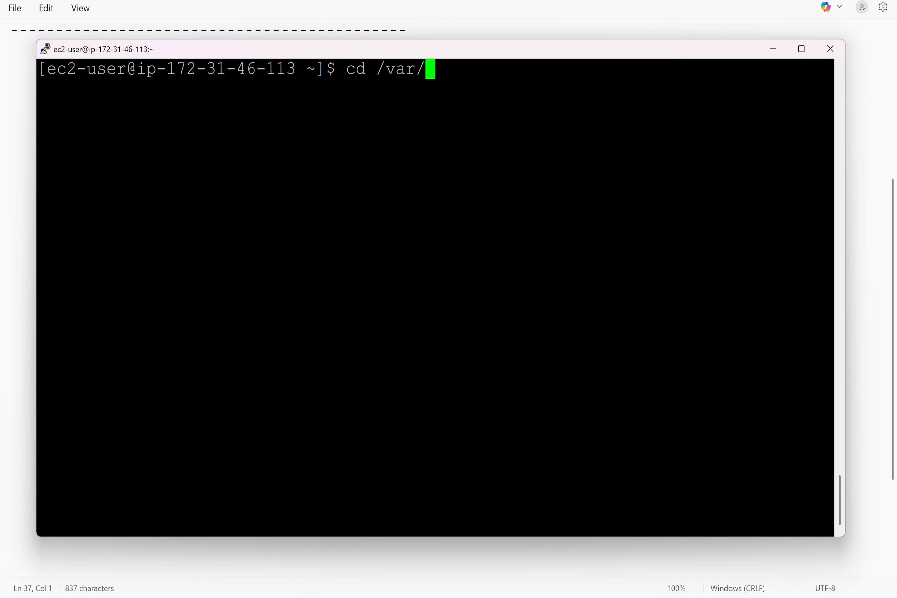
{"action": "type", "text": "www/"}
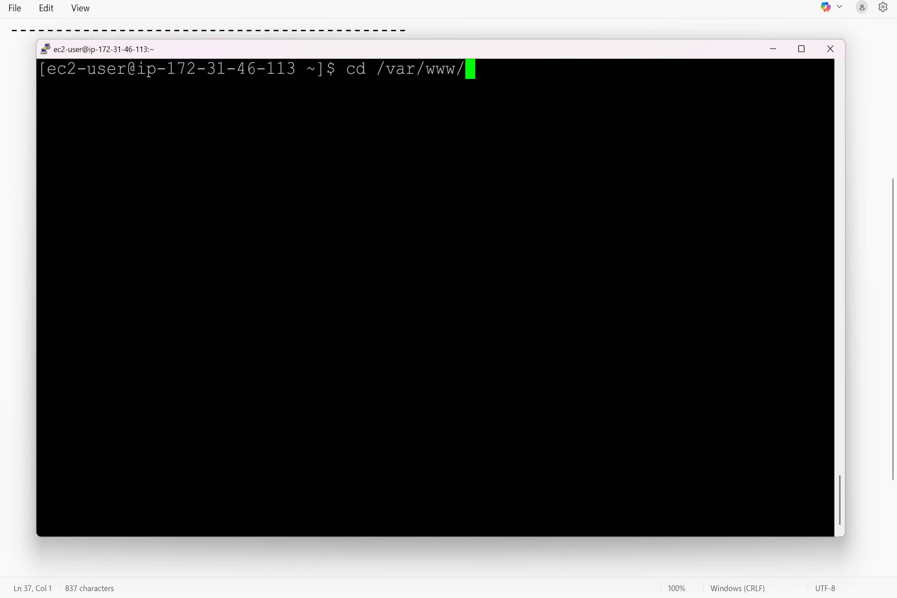
{"action": "type", "text": "html"}
{"action": "key", "text": "Return"}
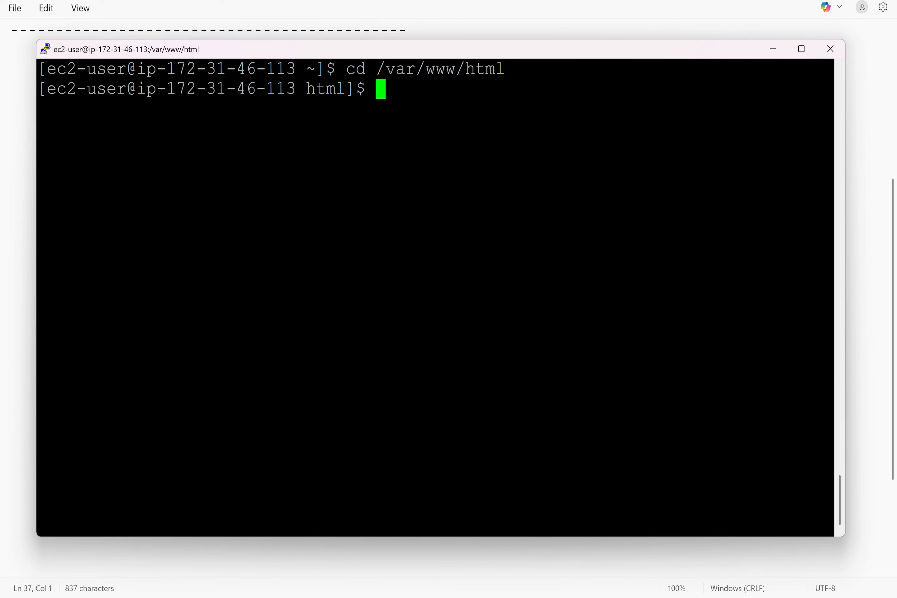
{"action": "type", "text": "pwd"}
{"action": "key", "text": "Return"}
{"action": "left_click_drag", "start_coordinate": [167, 109], "coordinate": [37, 109]}
{"action": "left_click", "coordinate": [38, 110]}
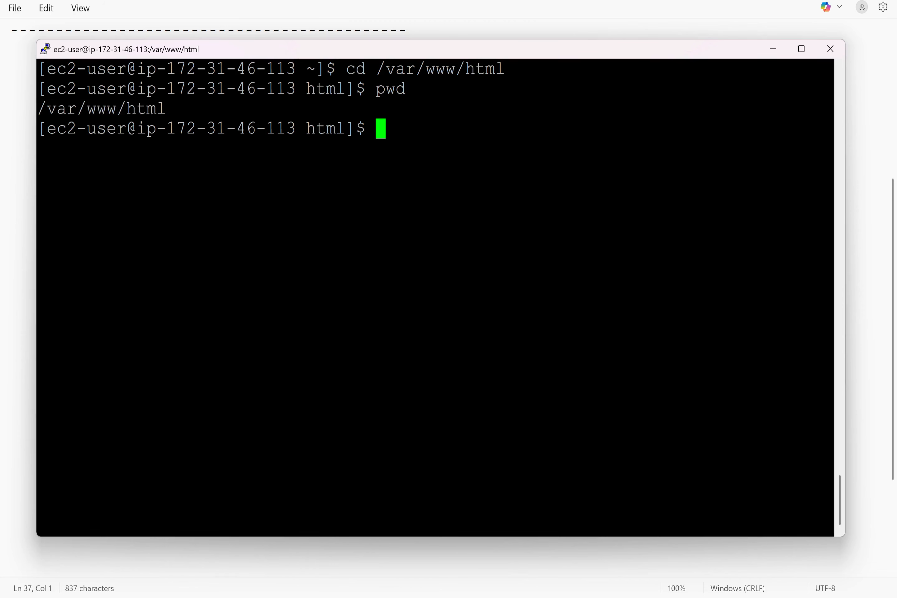
Open a new index.html file in the web root with "sudo vi index.html".
{"action": "type", "text": "sudo"}
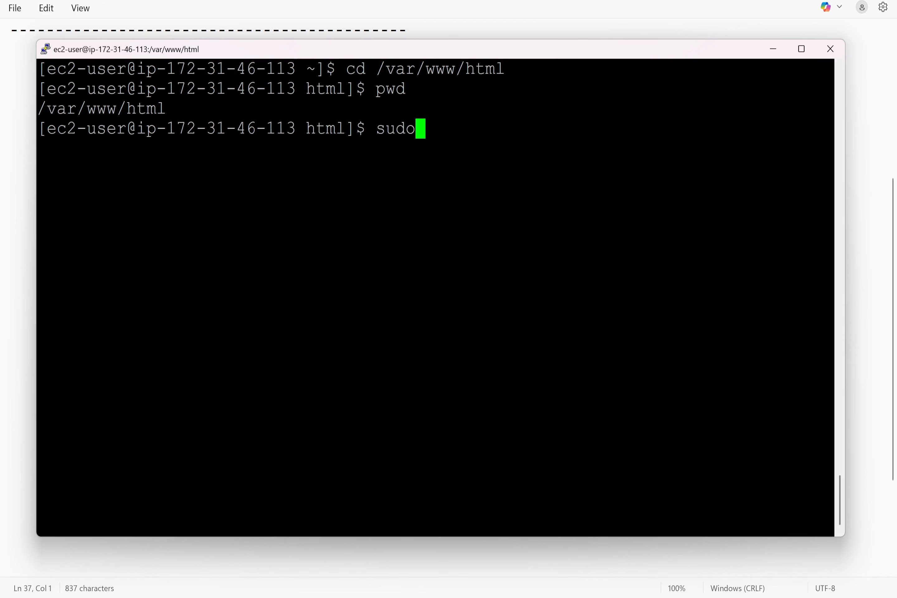
{"action": "type", "text": " vi in"}
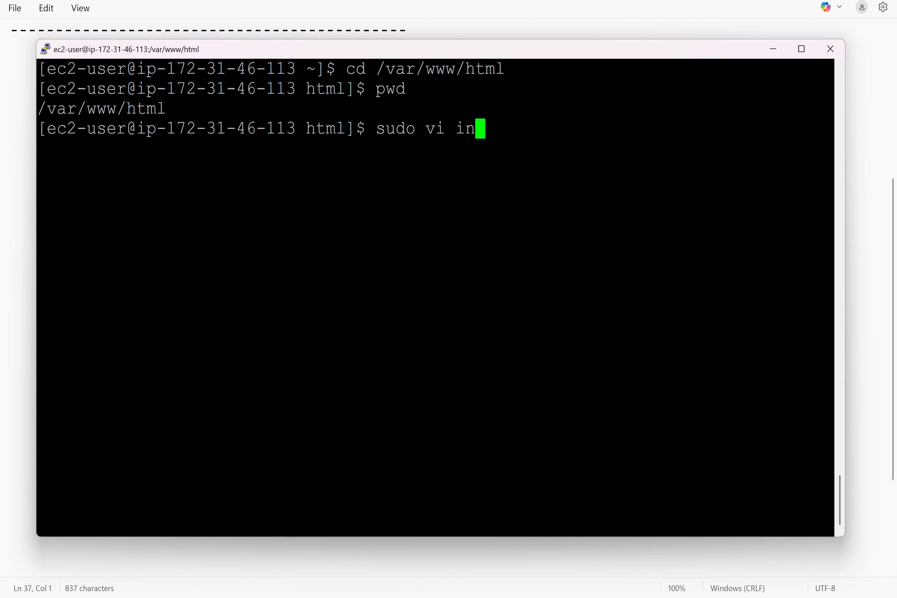
{"action": "type", "text": "dex.html"}
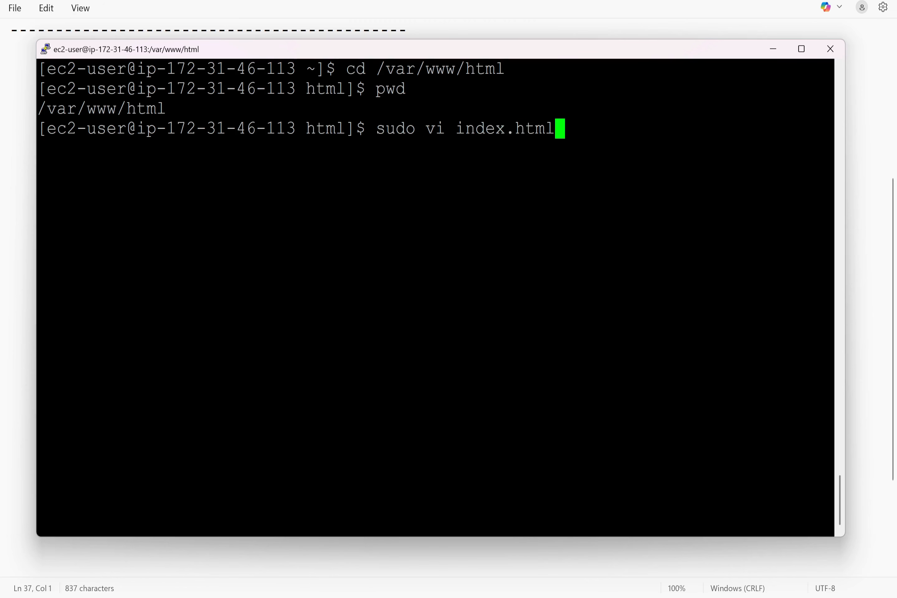
{"action": "key", "text": "Return"}
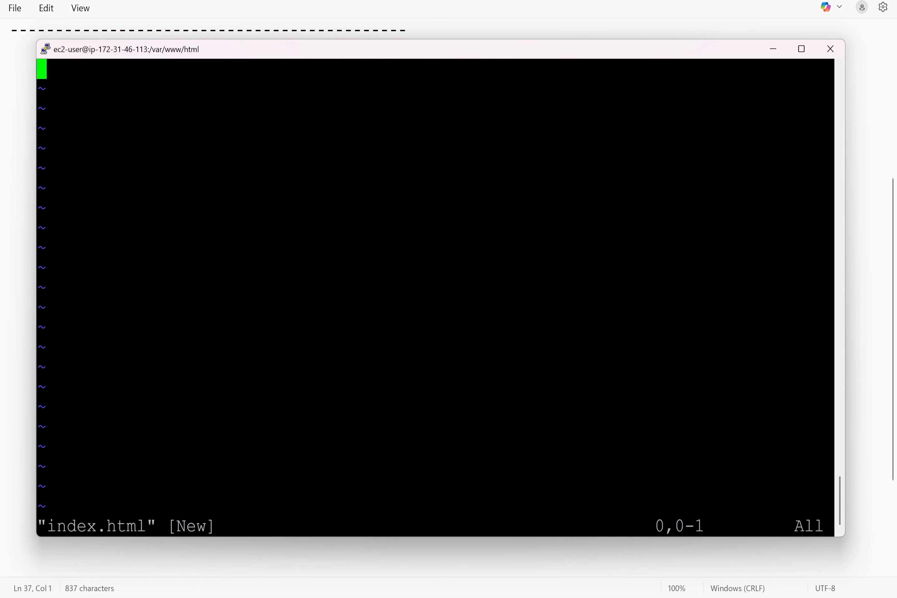
Enter insert mode in vi and paste the complete SERVER1 page code copied from index.html in Notepad++.
{"action": "key", "text": "i"}
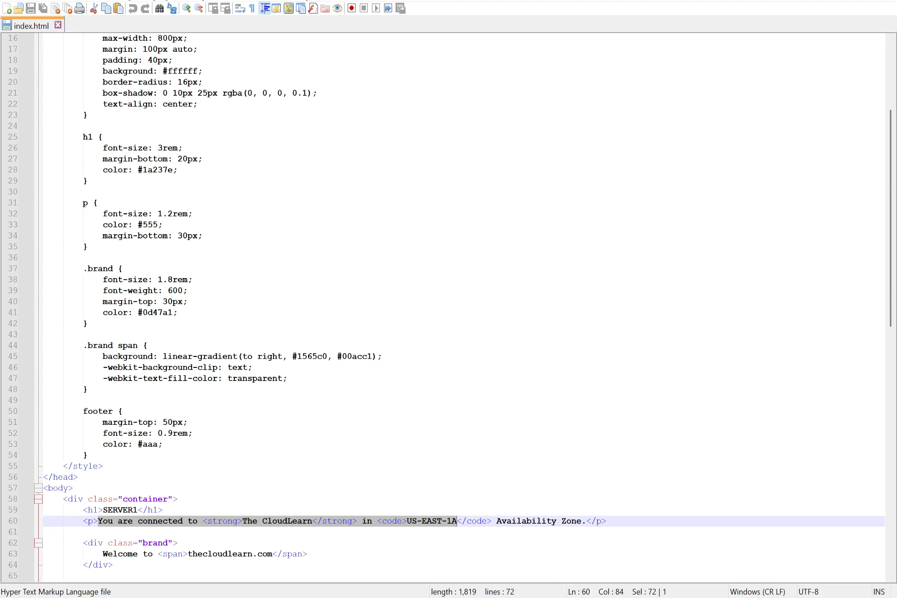
{"action": "key", "text": "ctrl+a"}
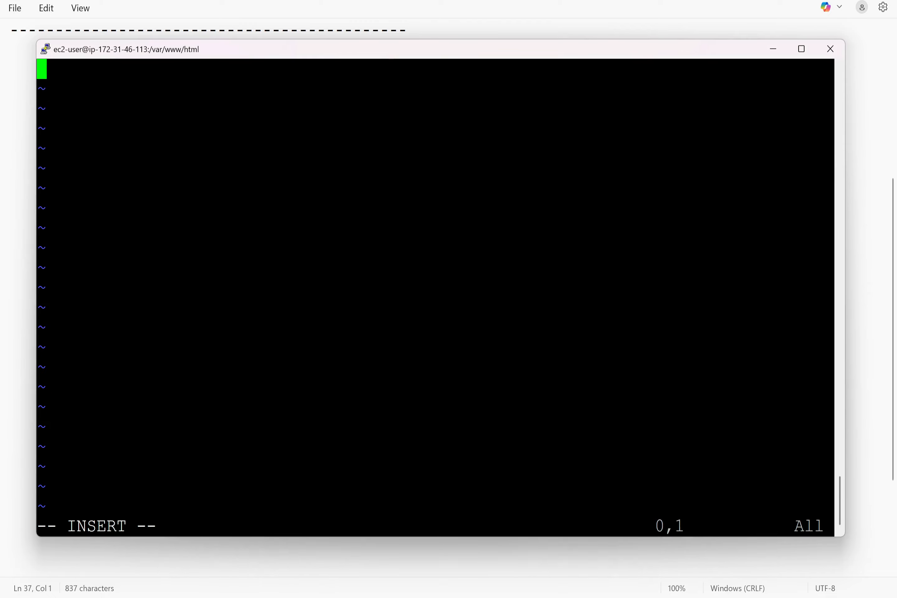
{"action": "key", "text": "shift+Insert"}
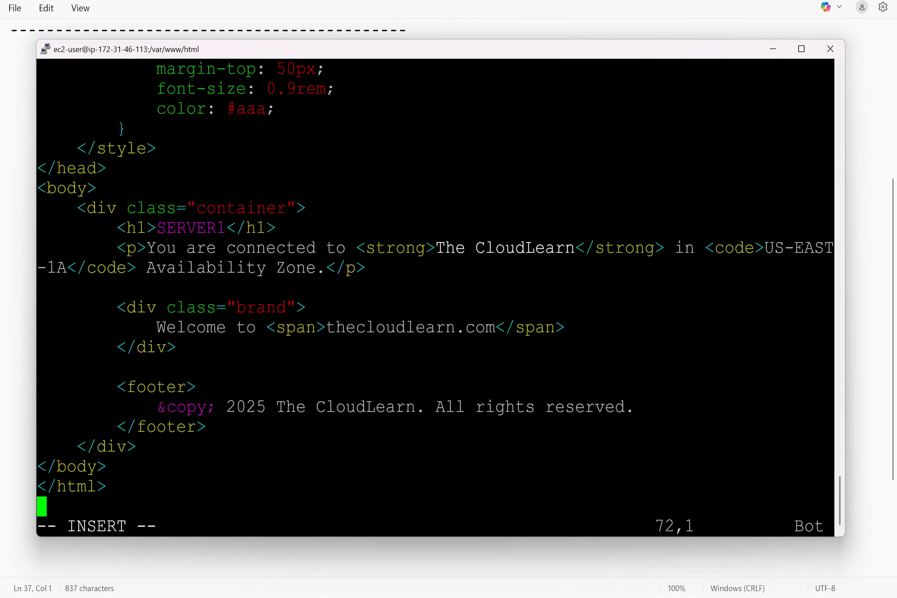
{"action": "scroll", "coordinate": [436, 297], "scroll_direction": "up", "scroll_amount": 17}
{"action": "scroll", "coordinate": [436, 297], "scroll_direction": "down", "scroll_amount": 16}
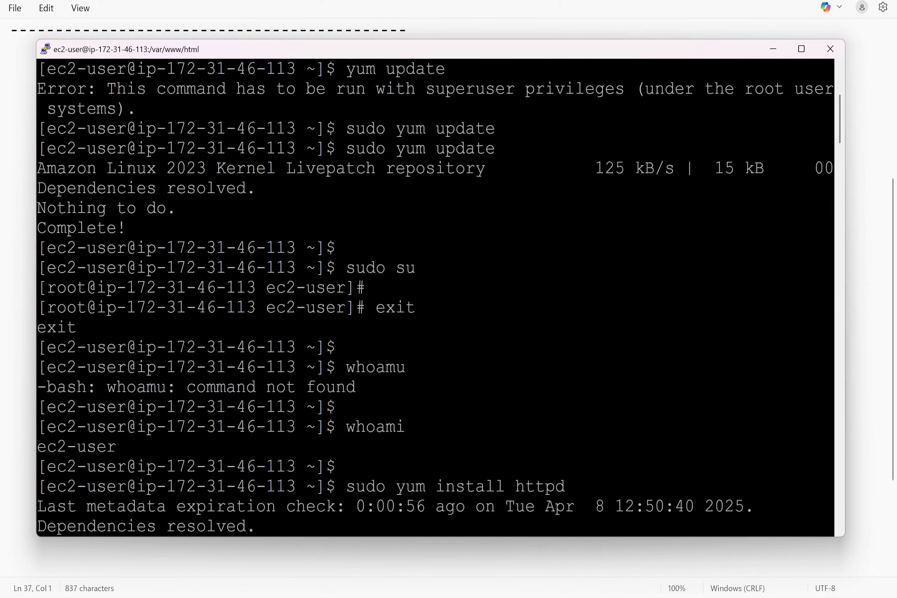
{"action": "scroll", "coordinate": [435, 297], "scroll_direction": "down", "scroll_amount": 3}
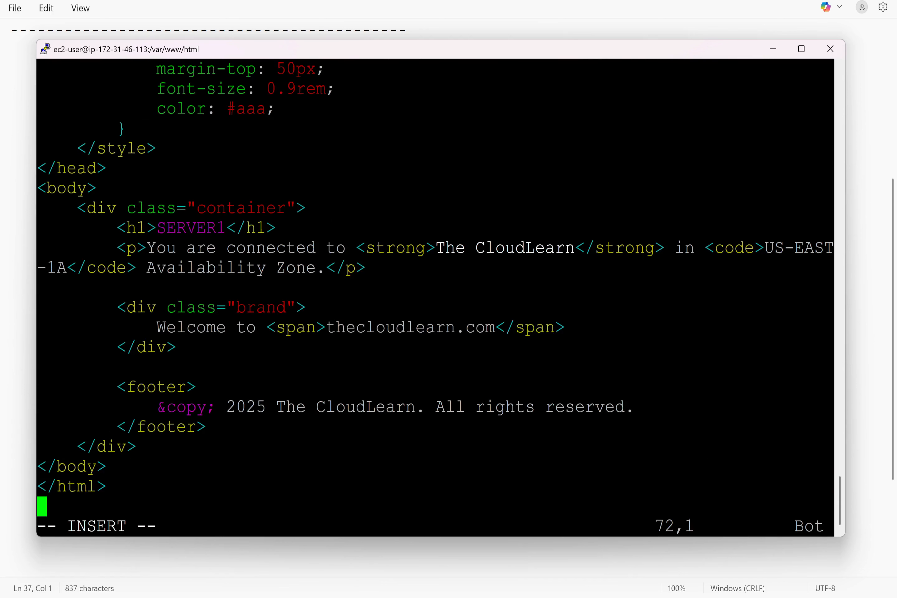
Leave insert mode, then save index.html and quit vi with ":wq".
{"action": "key", "text": "Escape"}
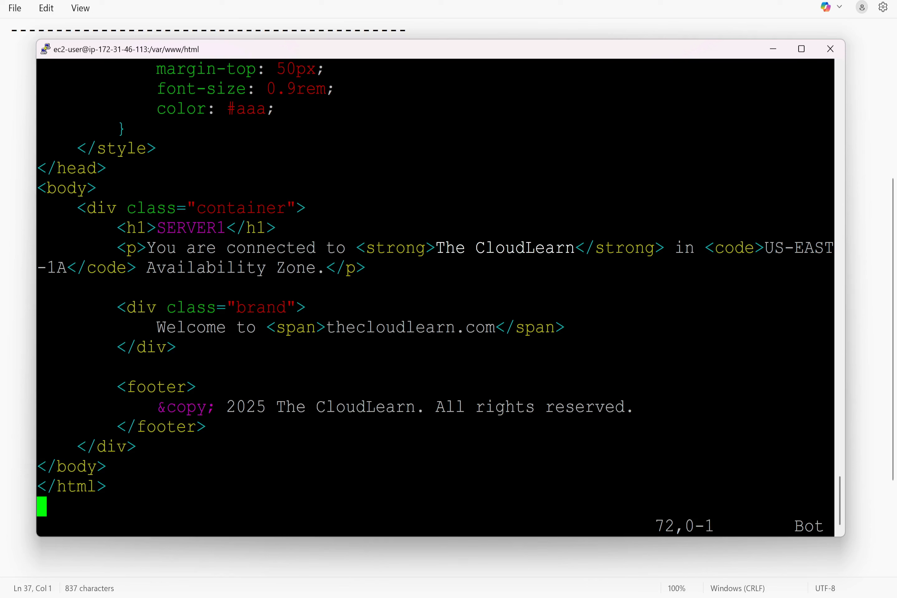
{"action": "key", "text": "shift+semicolon"}
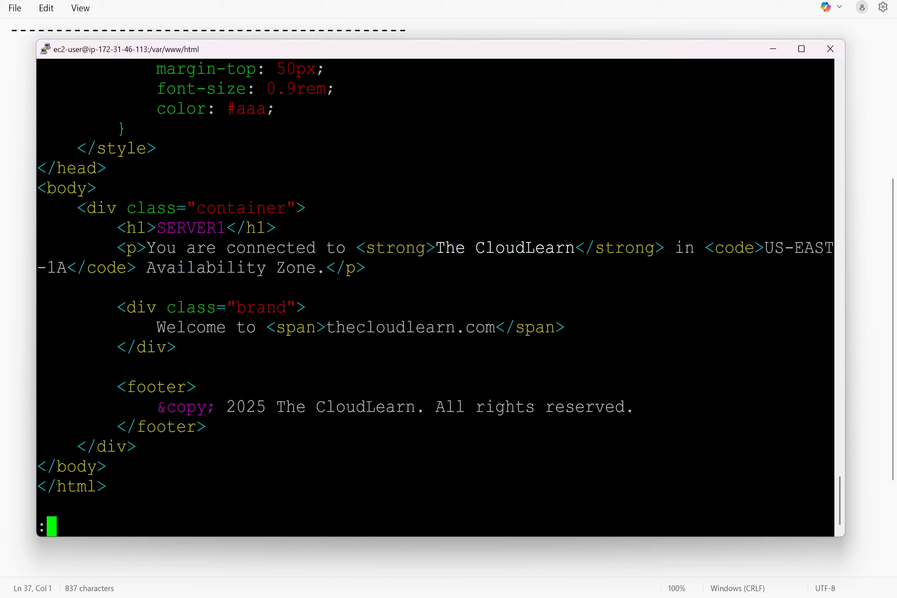
{"action": "type", "text": "wq"}
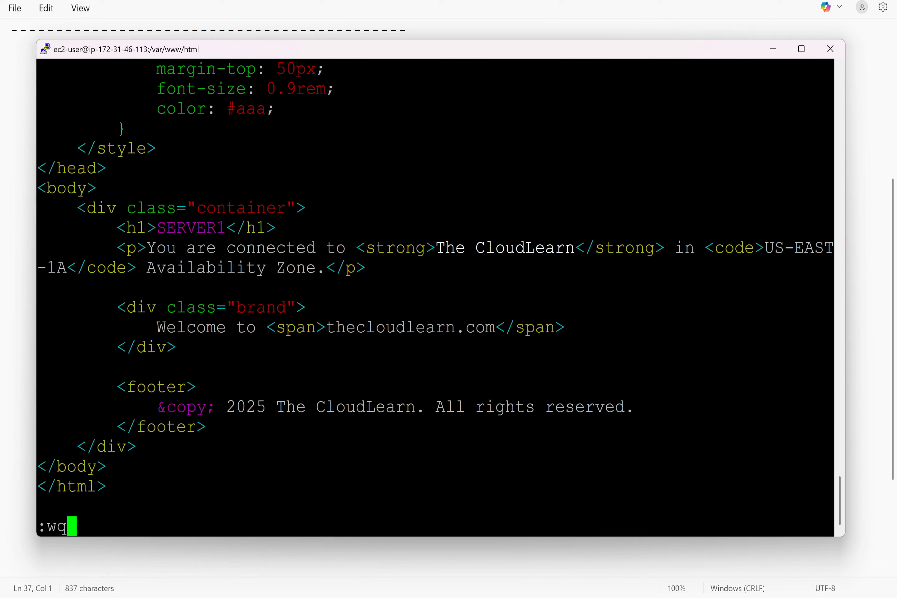
{"action": "key", "text": "Return"}
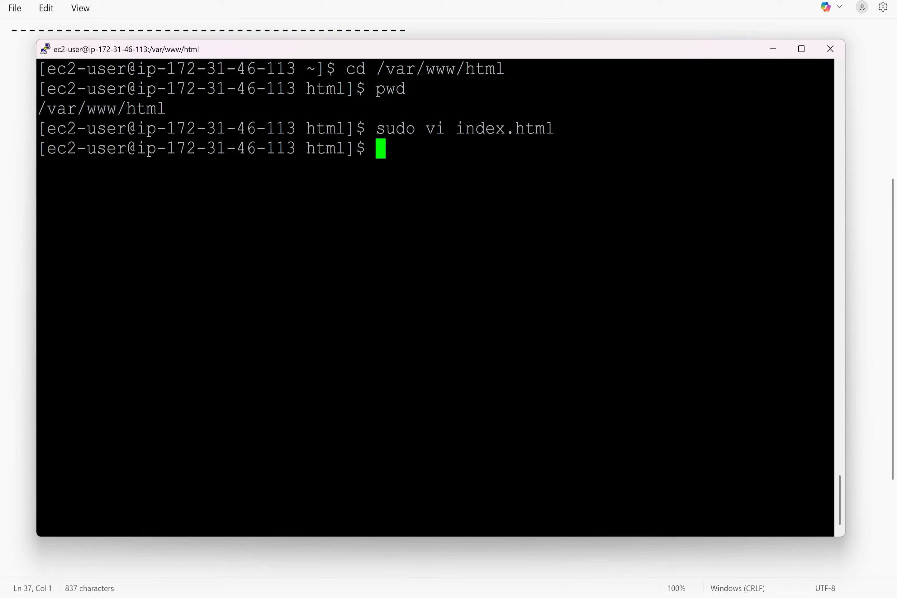
Switch to Chrome, load 54.161.119.65 in a new tab and check the server heading on the hosted page.
{"action": "mouse_move", "coordinate": [471, 594]}
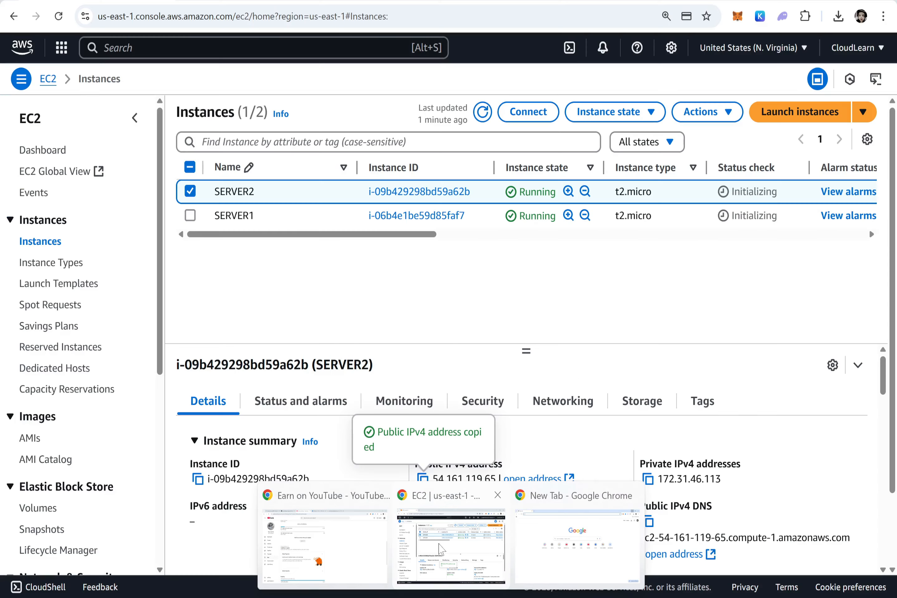
{"action": "left_click", "coordinate": [421, 547]}
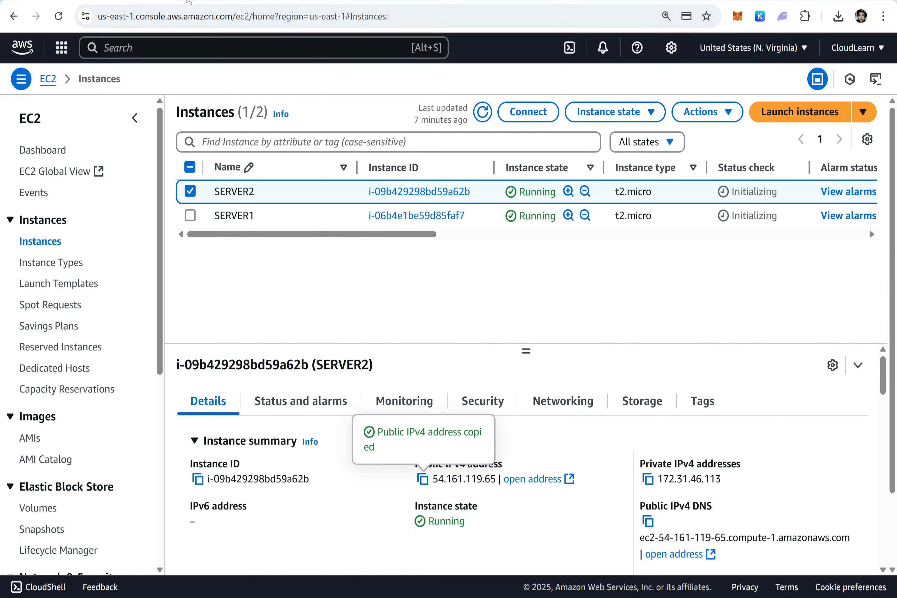
{"action": "left_click", "coordinate": [191, 0]}
{"action": "type", "text": "54.161.119.65"}
{"action": "key", "text": "Return"}
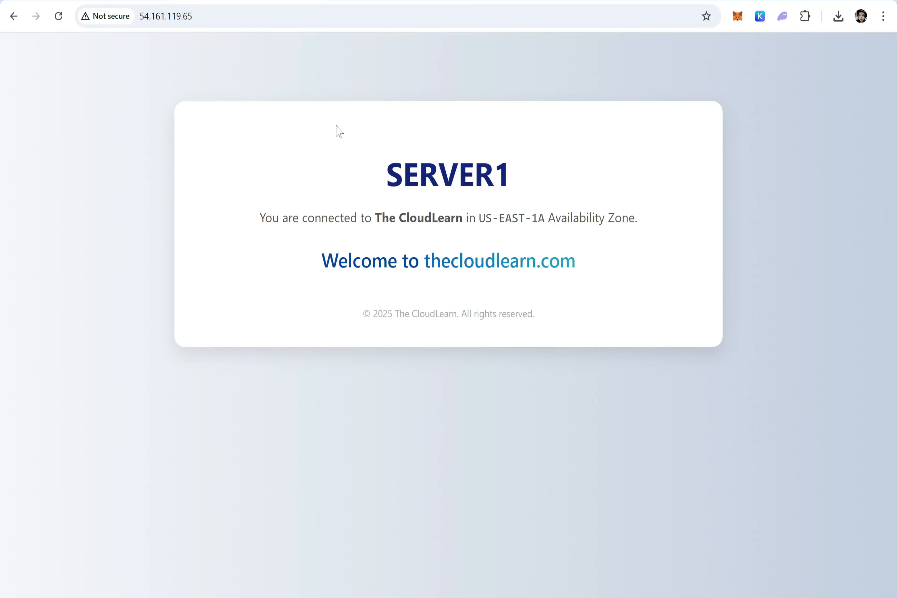
{"action": "left_click_drag", "start_coordinate": [511, 173], "coordinate": [386, 173]}
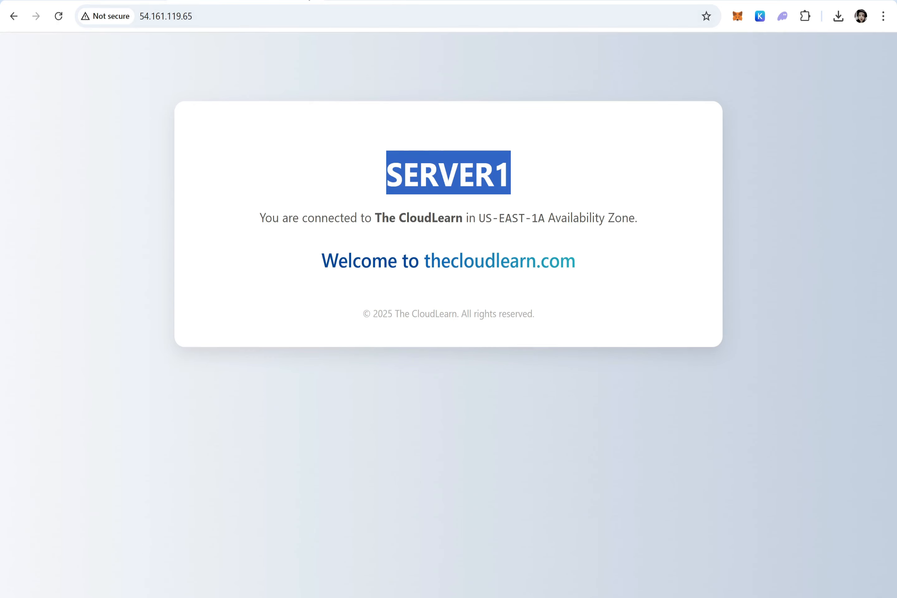
Return to the EC2 console, refresh the instances list and rename the SERVER2 instance to "SERVER1".
{"action": "left_click", "coordinate": [132, 1]}
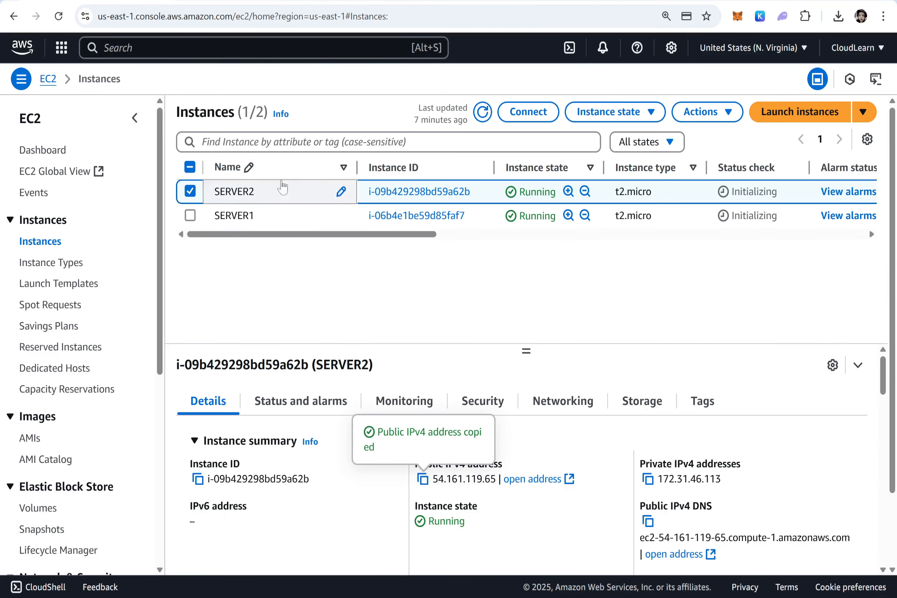
{"action": "left_click", "coordinate": [481, 116]}
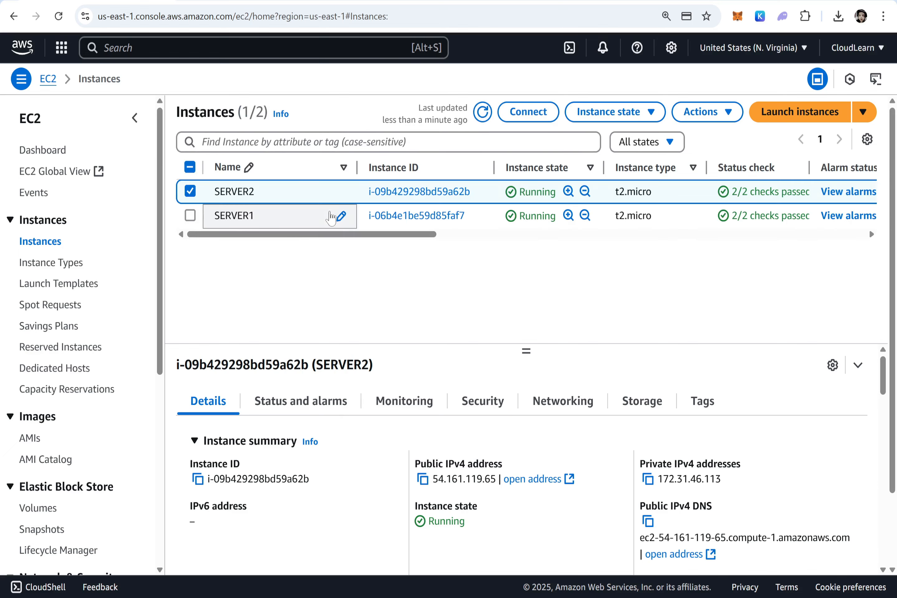
{"action": "left_click", "coordinate": [341, 192]}
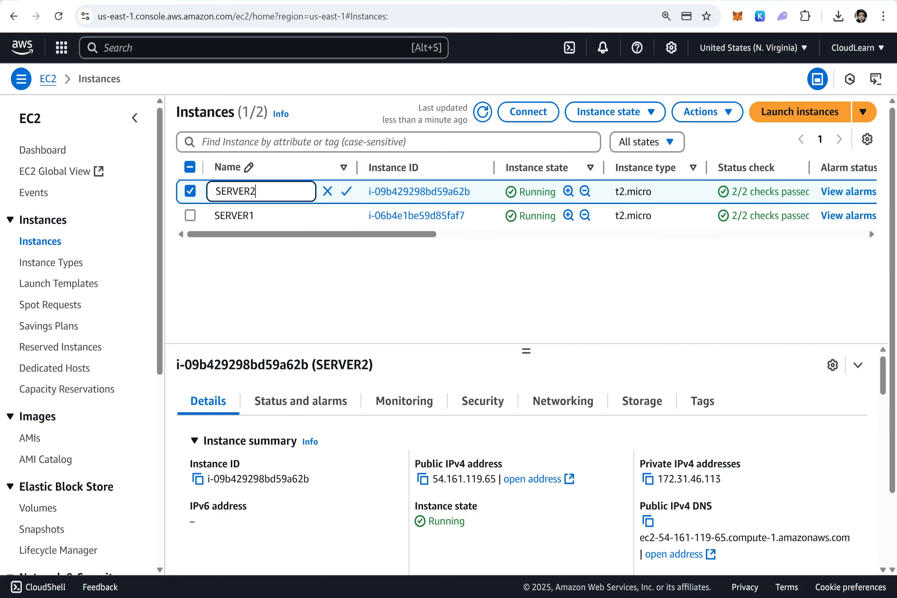
{"action": "key", "text": "BackSpace"}
{"action": "type", "text": "1"}
{"action": "left_click", "coordinate": [346, 191]}
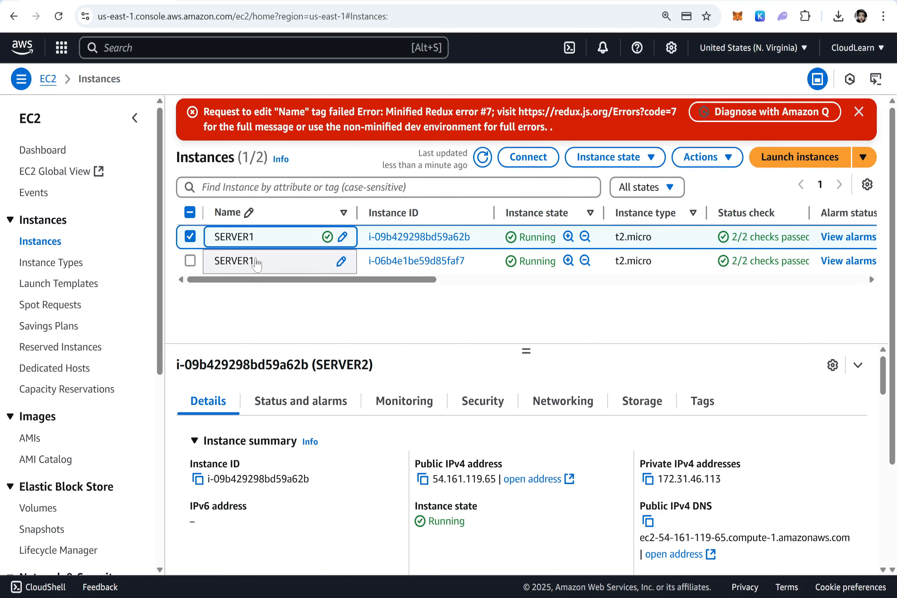
Rename the other instance, i-06b4e1be59d85faf7, to "SERVER 2" and dismiss the error notifications.
{"action": "left_click", "coordinate": [341, 262]}
{"action": "left_click", "coordinate": [257, 262]}
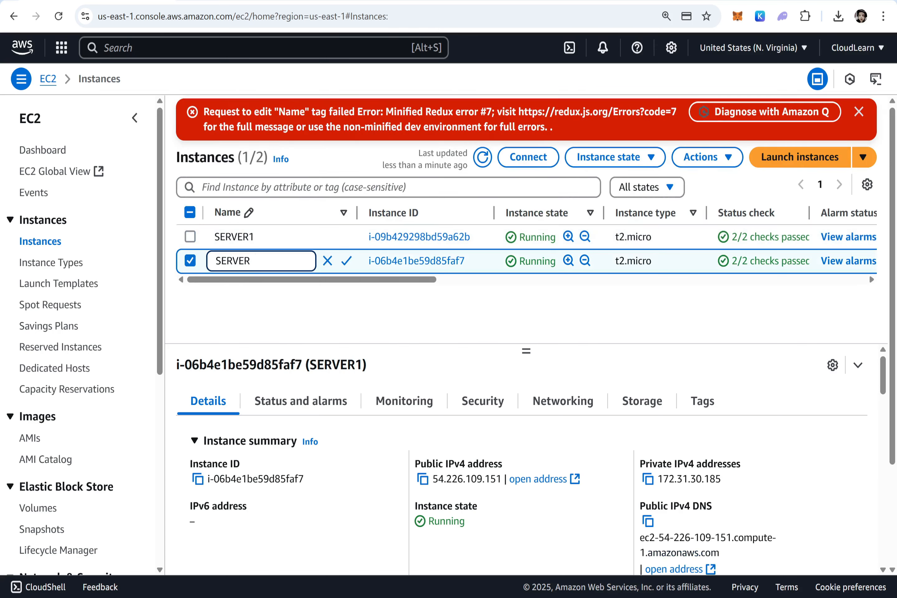
{"action": "type", "text": "2"}
{"action": "left_click", "coordinate": [347, 262]}
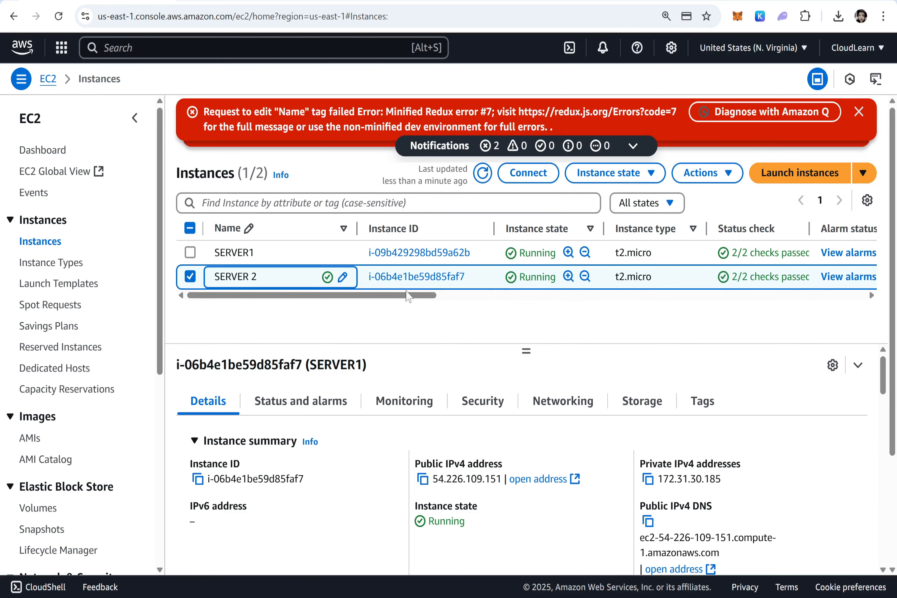
{"action": "left_click", "coordinate": [859, 113]}
{"action": "left_click", "coordinate": [858, 116]}
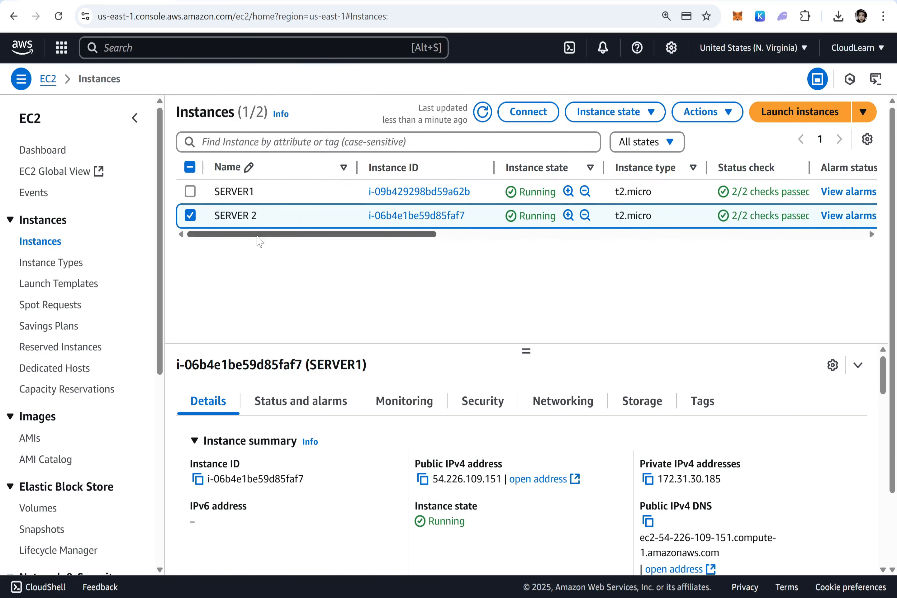
Copy the SERVER 2 instance's public IPv4 address and load 54.226.109.151 in a new browser tab.
{"action": "left_click", "coordinate": [423, 479]}
{"action": "key", "text": "ctrl+t"}
{"action": "key", "text": "ctrl+v"}
{"action": "key", "text": "Return"}
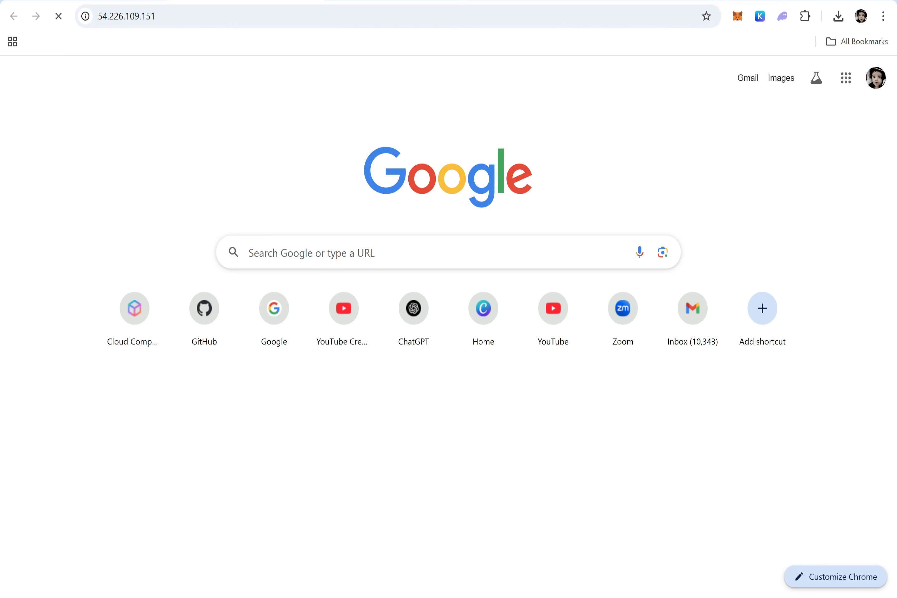
Copy SERVER1's public IPv4 address from the EC2 console and load 54.161.119.65 in the browser to check the hosted page.
{"action": "left_click", "coordinate": [119, 0]}
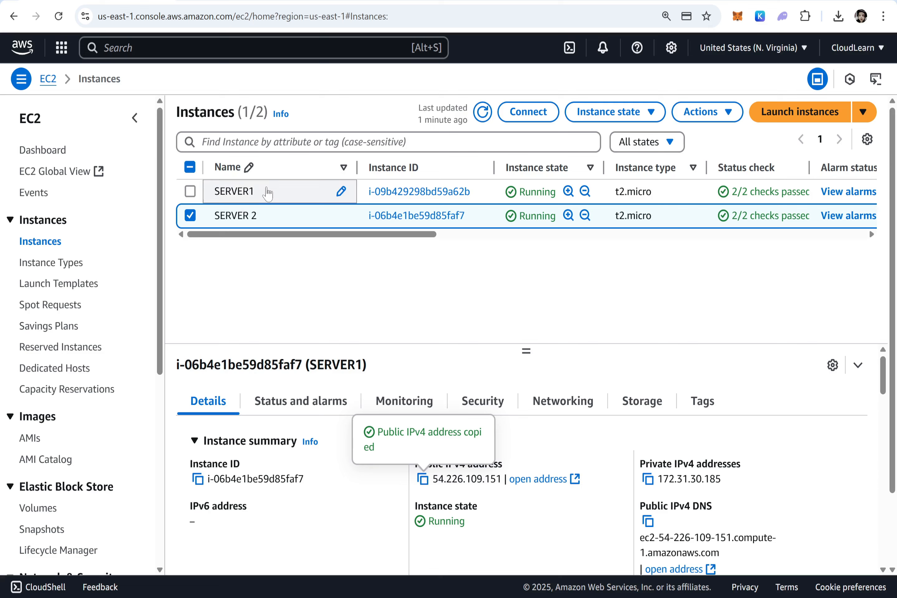
{"action": "left_click", "coordinate": [192, 212]}
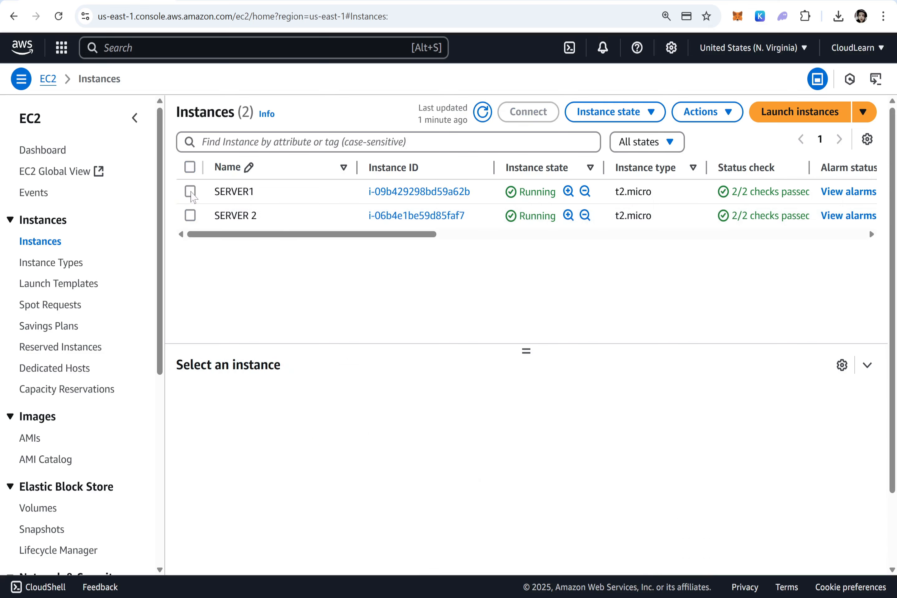
{"action": "left_click", "coordinate": [190, 191]}
{"action": "left_click", "coordinate": [423, 479]}
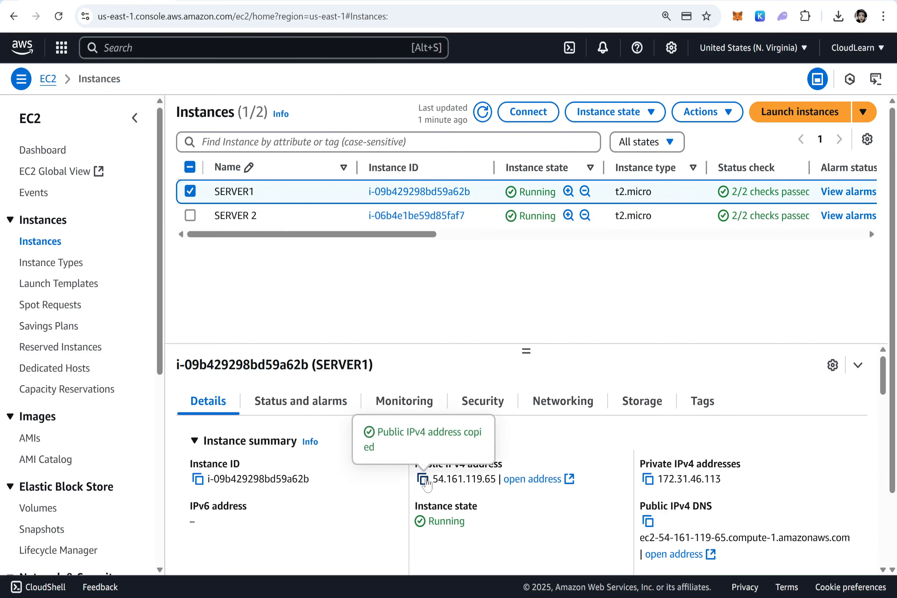
{"action": "left_click", "coordinate": [247, 1]}
{"action": "left_click", "coordinate": [247, 16]}
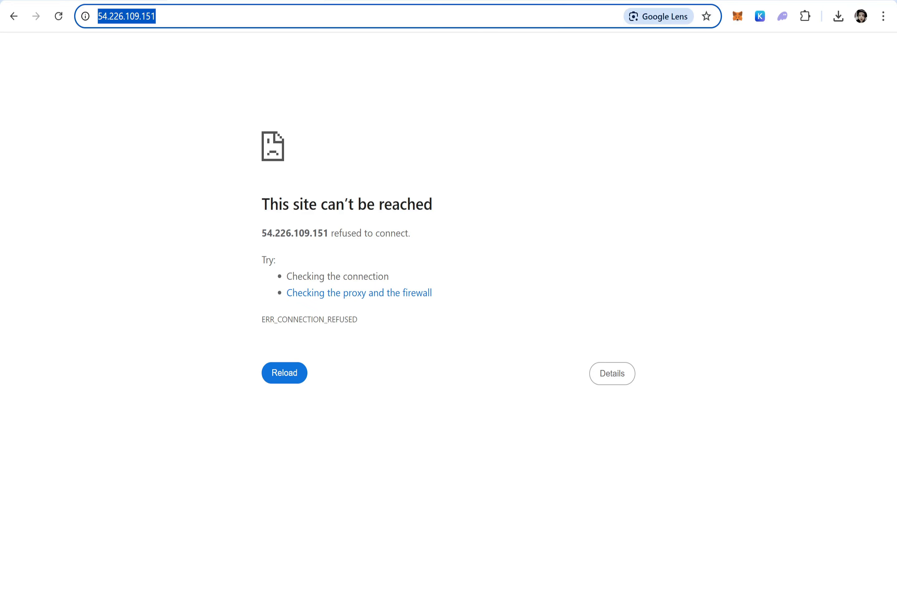
{"action": "key", "text": "ctrl+v"}
{"action": "key", "text": "Return"}
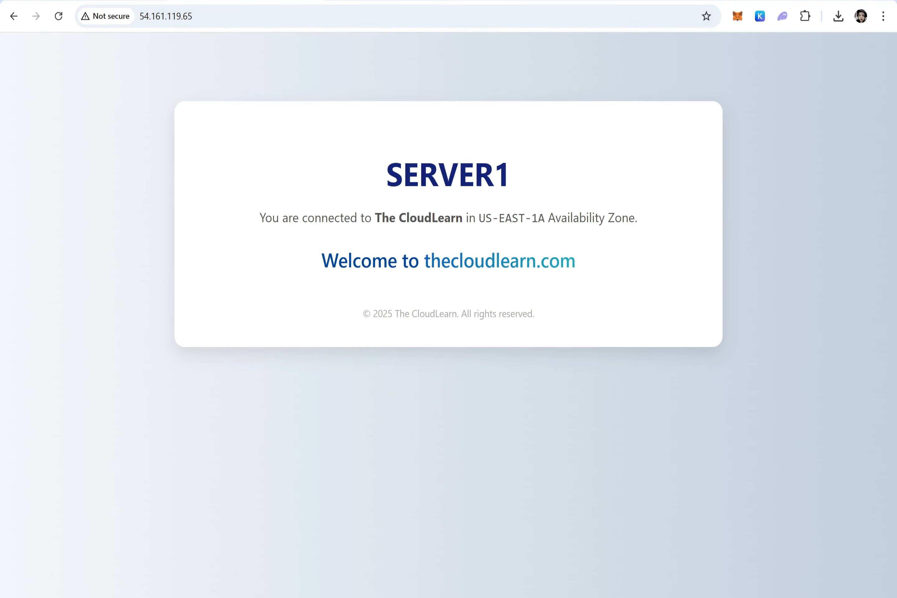
Return to the EC2 console, rename the SERVER 2 instance to "SERVER2" and dismiss the error notification.
{"action": "left_click", "coordinate": [162, 0]}
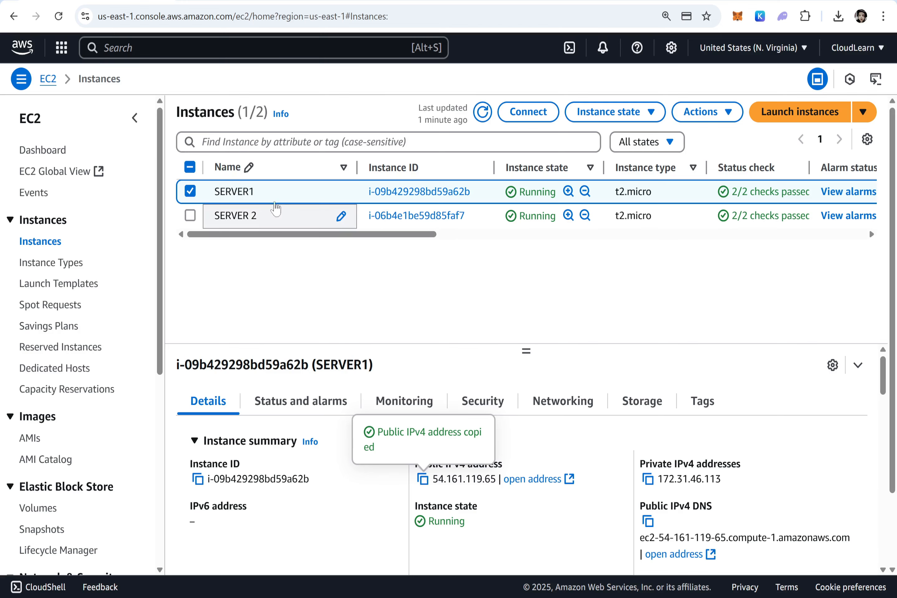
{"action": "left_click", "coordinate": [342, 215]}
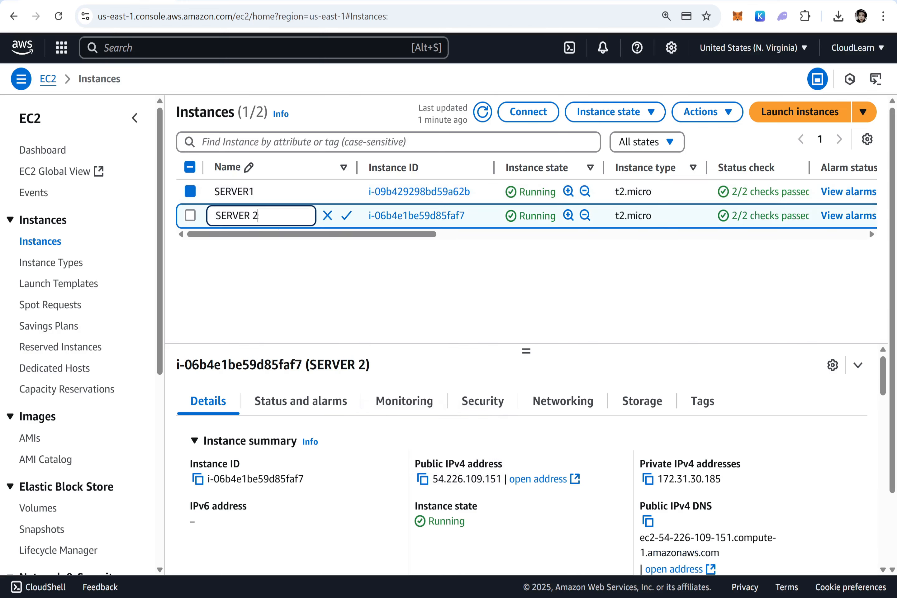
{"action": "key", "text": "Left"}
{"action": "key", "text": "BackSpace"}
{"action": "key", "text": "Return"}
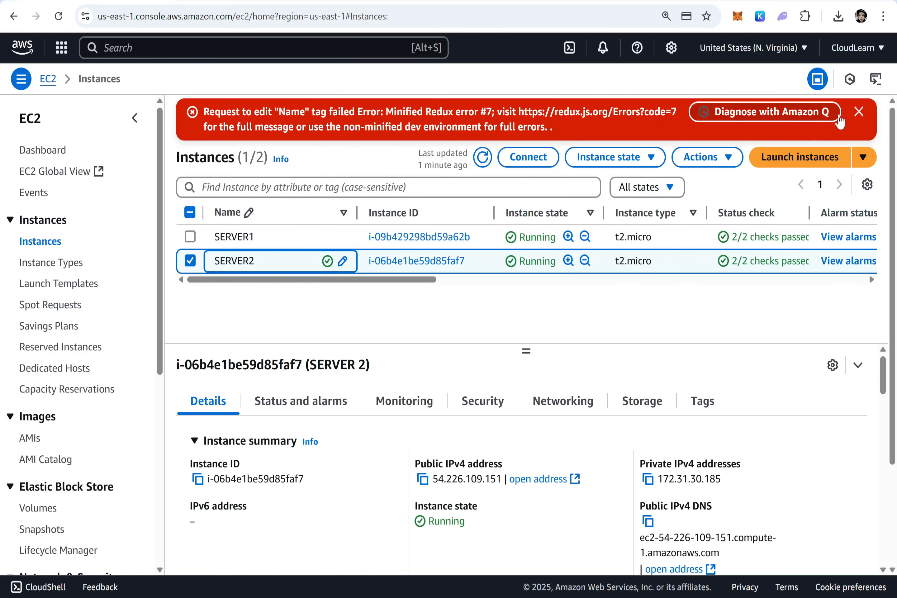
{"action": "left_click", "coordinate": [857, 112]}
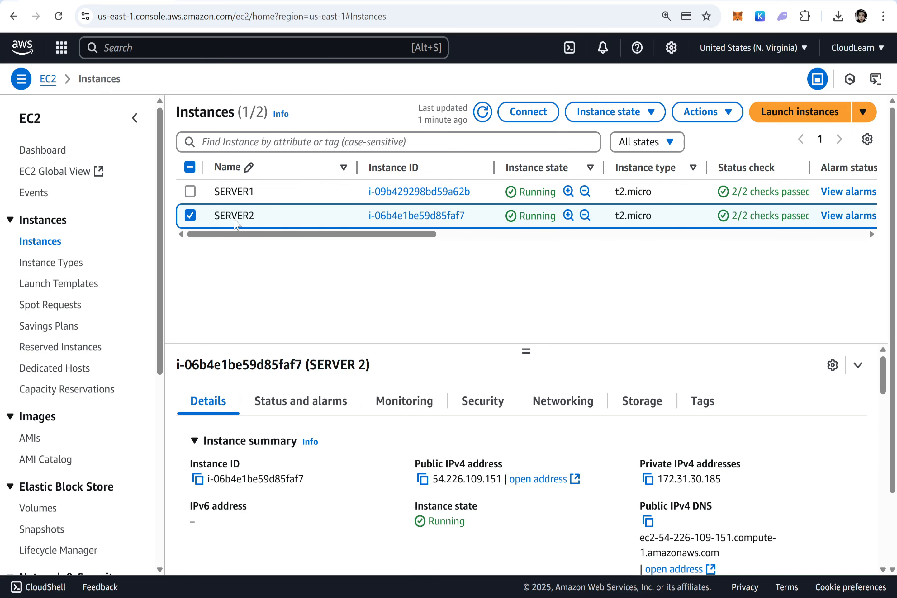
Copy SERVER2's public IPv4 address and exit the open SSH session on the first server.
{"action": "left_click", "coordinate": [423, 479]}
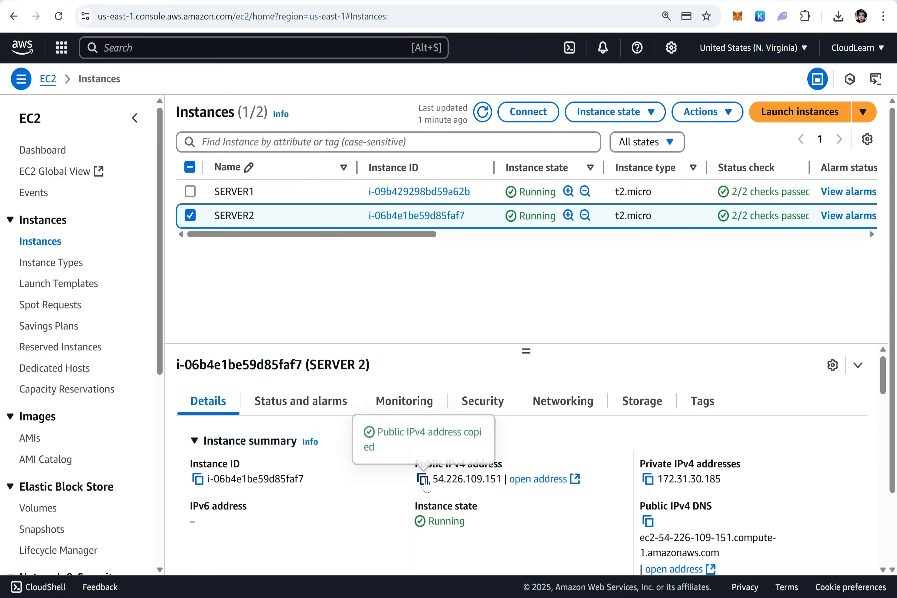
{"action": "key", "text": "alt+Tab"}
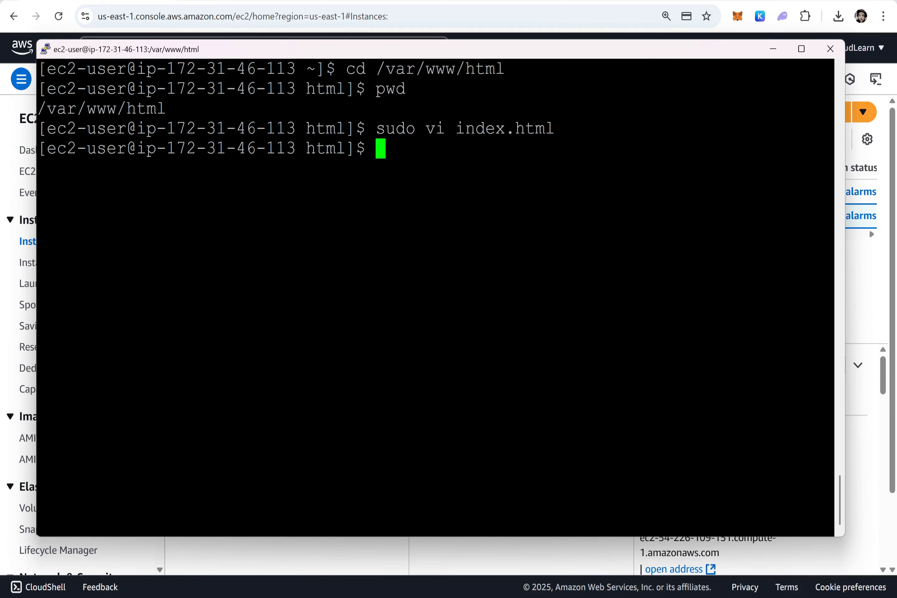
{"action": "type", "text": "exit"}
{"action": "key", "text": "Return"}
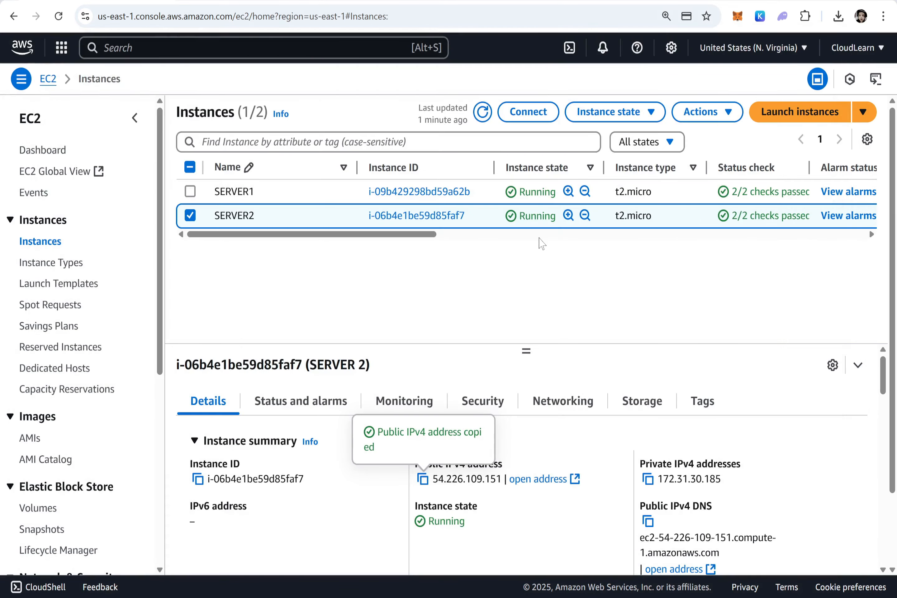
Launch PuTTY and enter the copied address 54.226.109.151 as the host.
{"action": "key", "text": "super"}
{"action": "type", "text": "putty"}
{"action": "key", "text": "Return"}
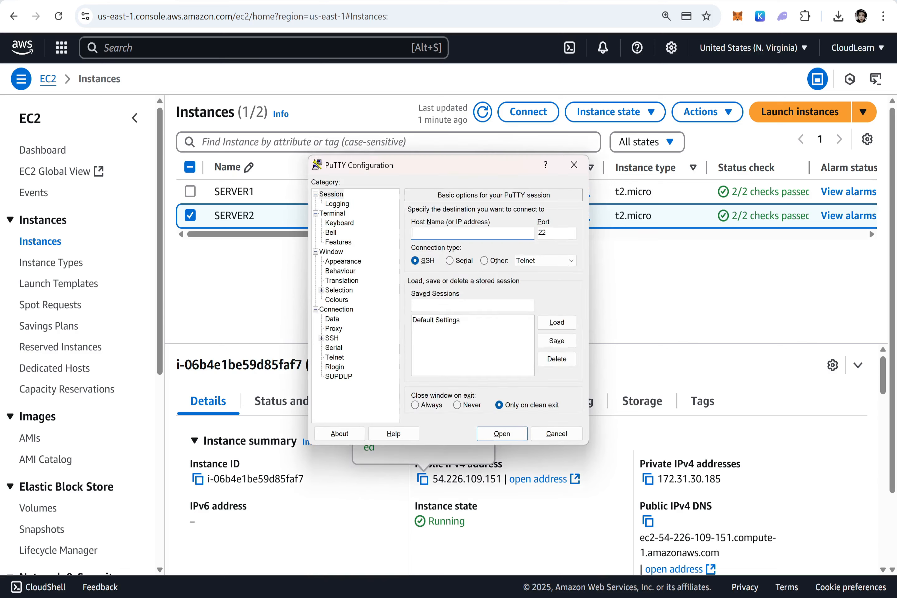
{"action": "key", "text": "ctrl+v"}
Set the N.Virginia private key file from Downloads as the SSH authentication credential and open the connection.
{"action": "left_click", "coordinate": [321, 338]}
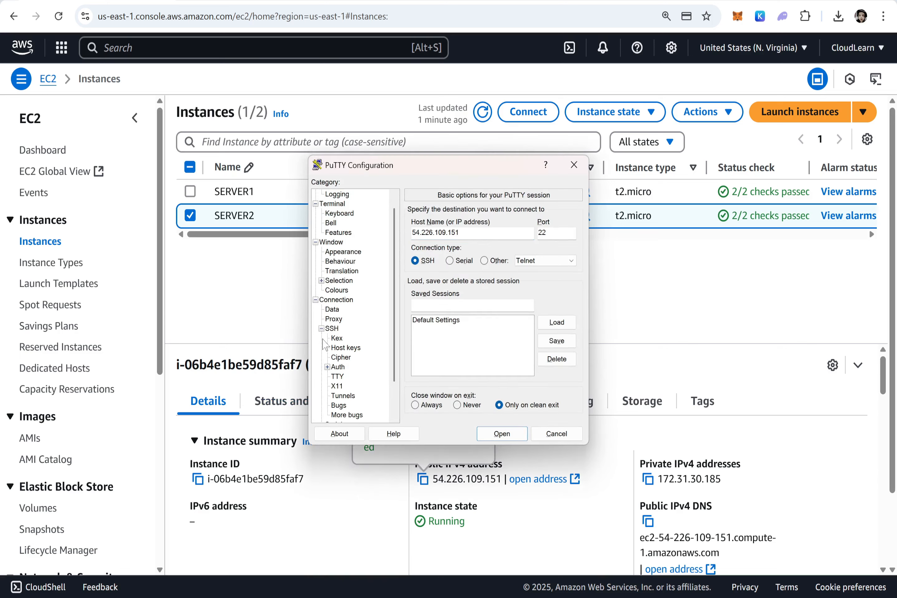
{"action": "left_click", "coordinate": [338, 367]}
{"action": "left_click", "coordinate": [328, 366]}
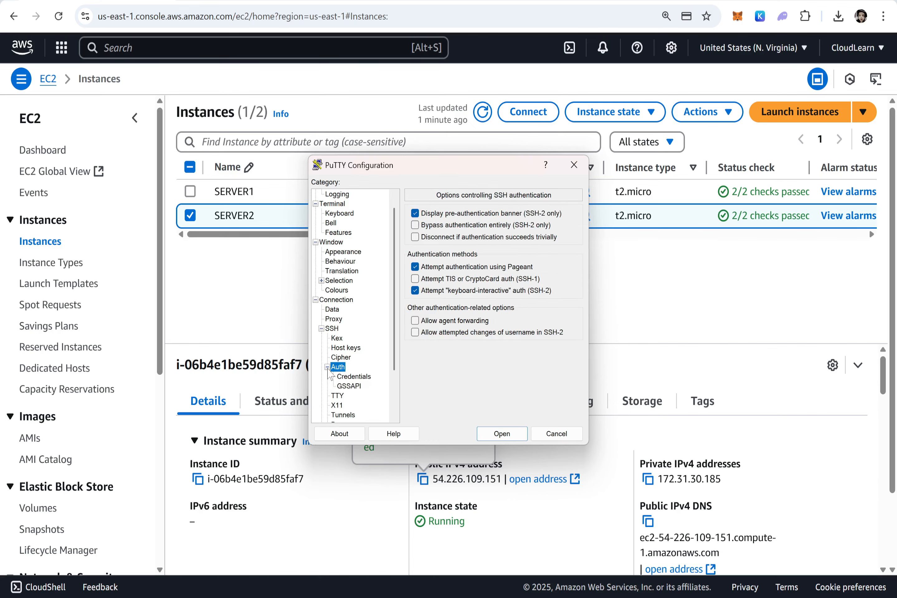
{"action": "left_click", "coordinate": [352, 377]}
{"action": "left_click", "coordinate": [556, 234]}
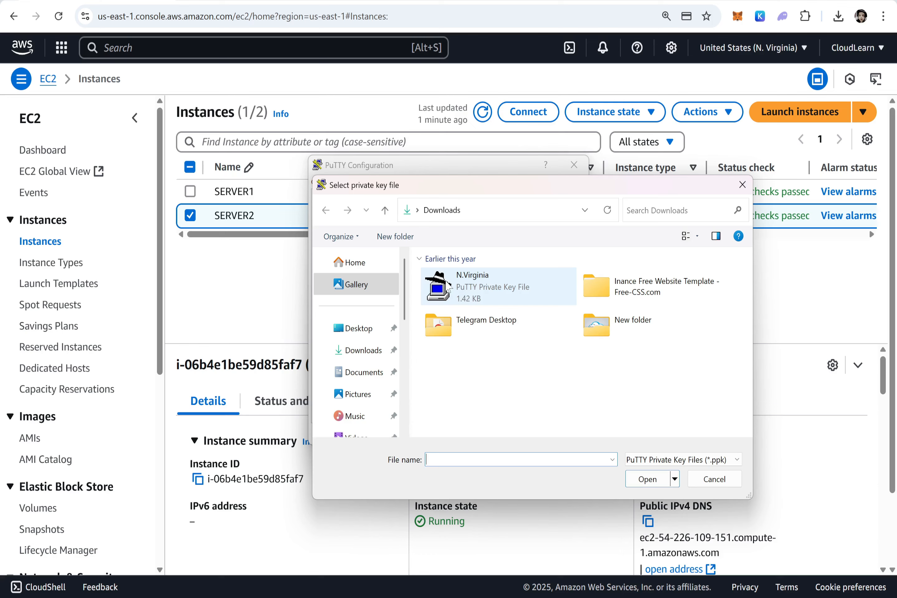
{"action": "left_click", "coordinate": [467, 296]}
{"action": "double_click", "coordinate": [466, 295]}
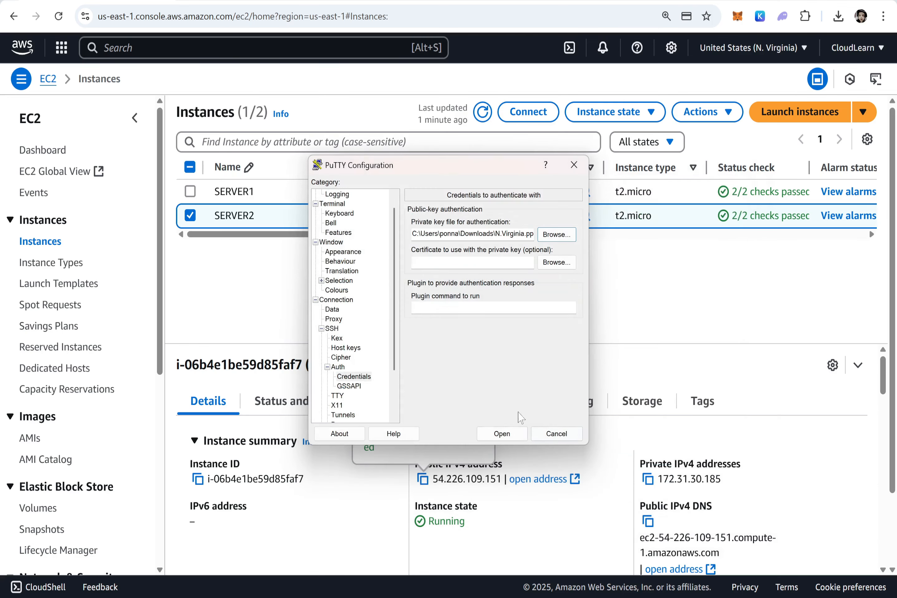
{"action": "left_click", "coordinate": [509, 440]}
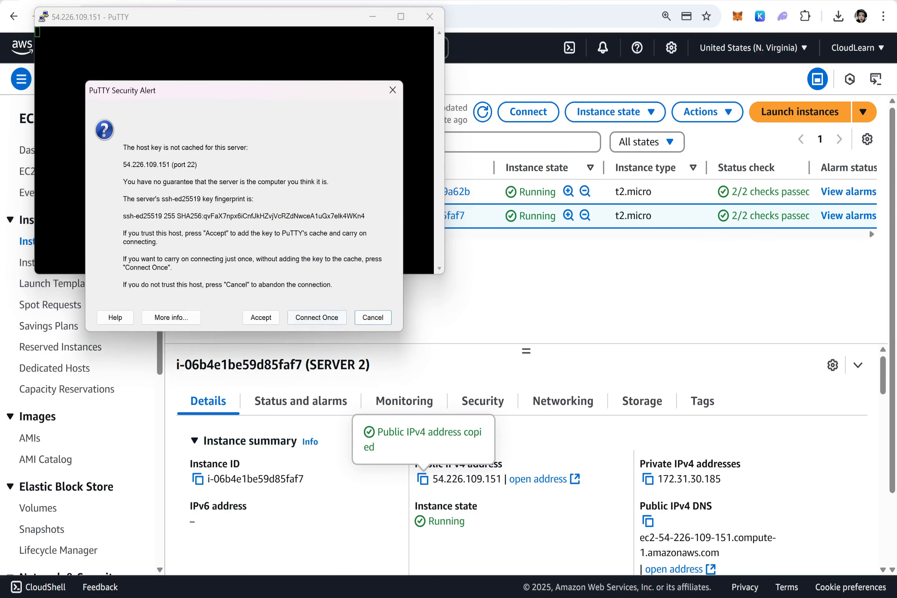
Accept the server's host key and log in as ec2-user.
{"action": "left_click", "coordinate": [259, 317]}
{"action": "type", "text": "ec2-user"}
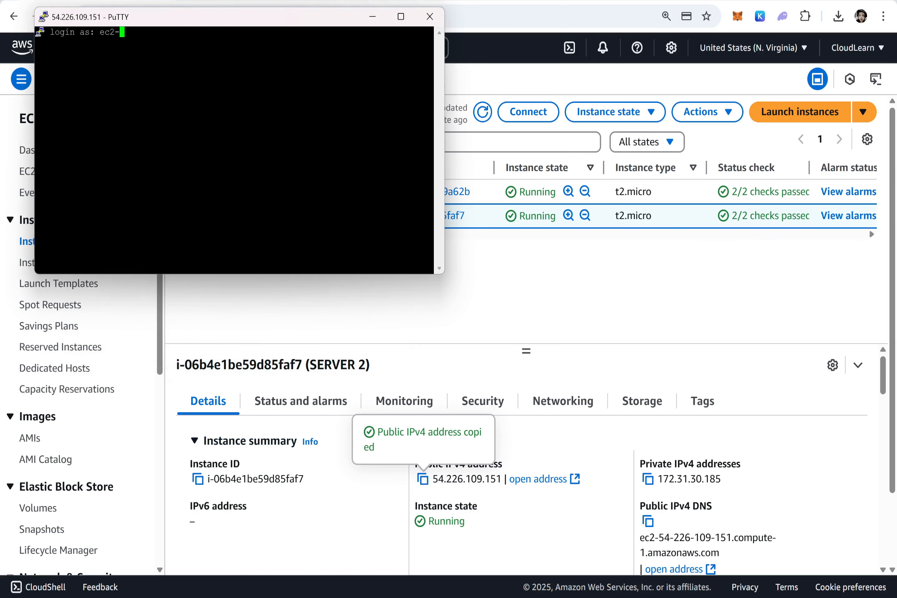
{"action": "key", "text": "Return"}
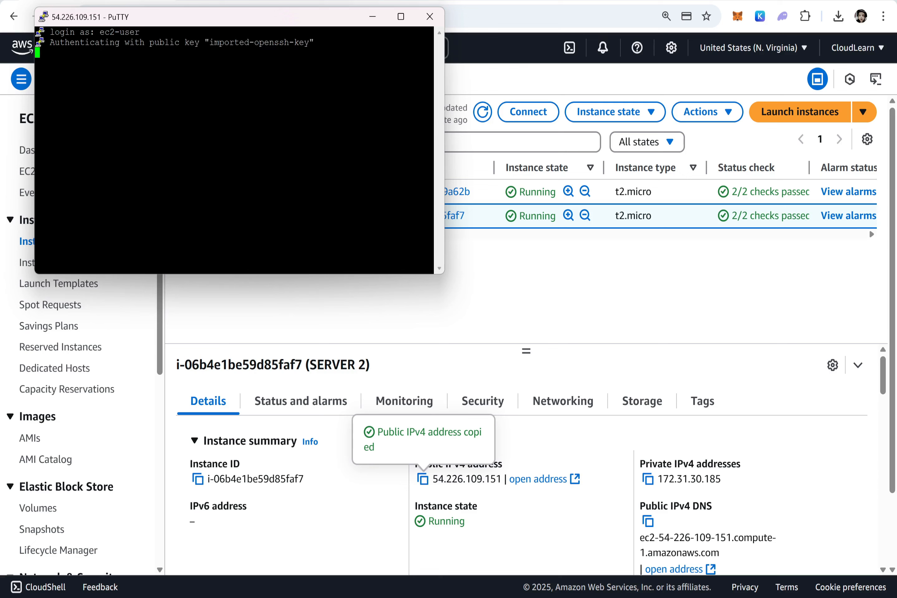
Set the terminal font of the current PuTTY session to Courier New, bold, 18-point and apply it.
{"action": "right_click", "coordinate": [207, 18]}
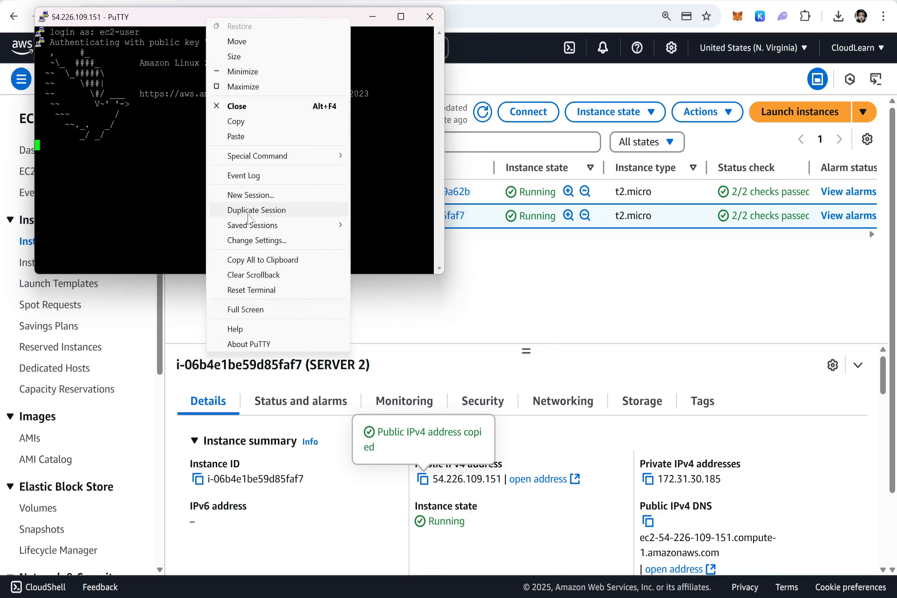
{"action": "left_click", "coordinate": [255, 240]}
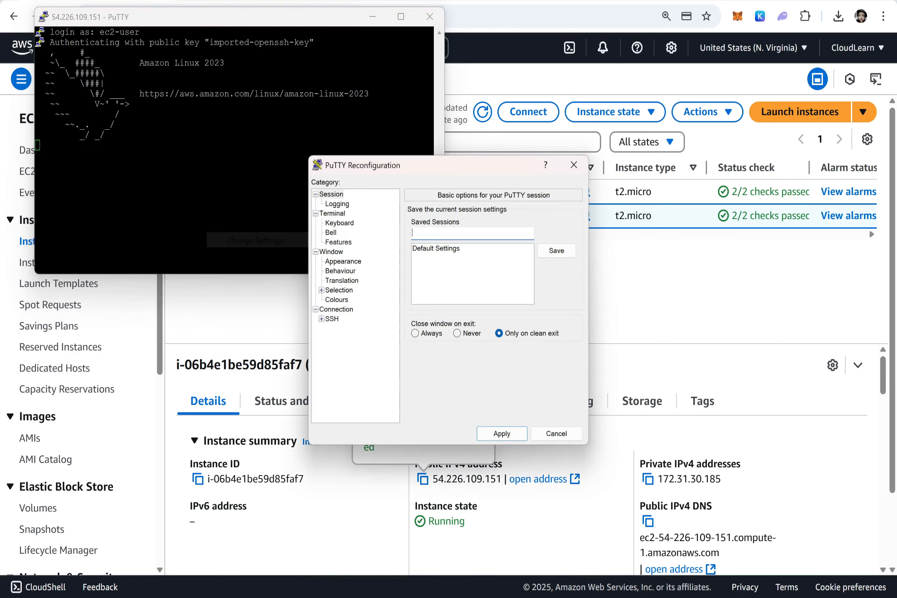
{"action": "left_click", "coordinate": [347, 266]}
{"action": "left_click", "coordinate": [556, 286]}
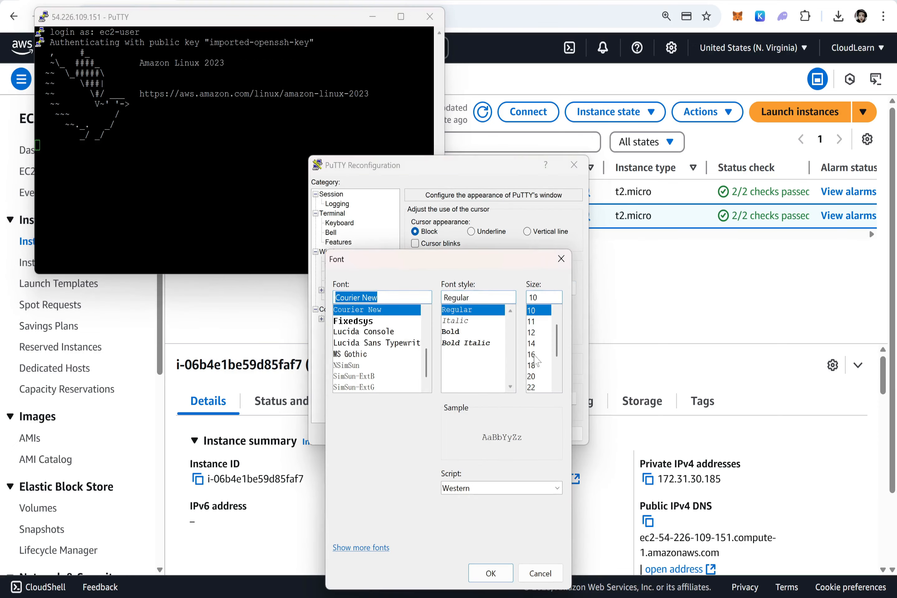
{"action": "left_click", "coordinate": [532, 365]}
{"action": "left_click", "coordinate": [455, 331]}
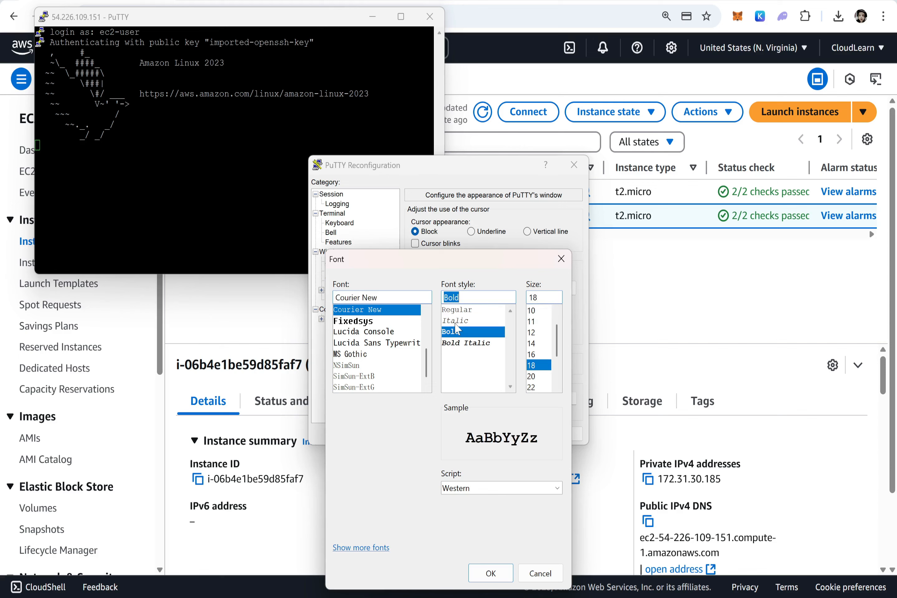
{"action": "left_click", "coordinate": [456, 321]}
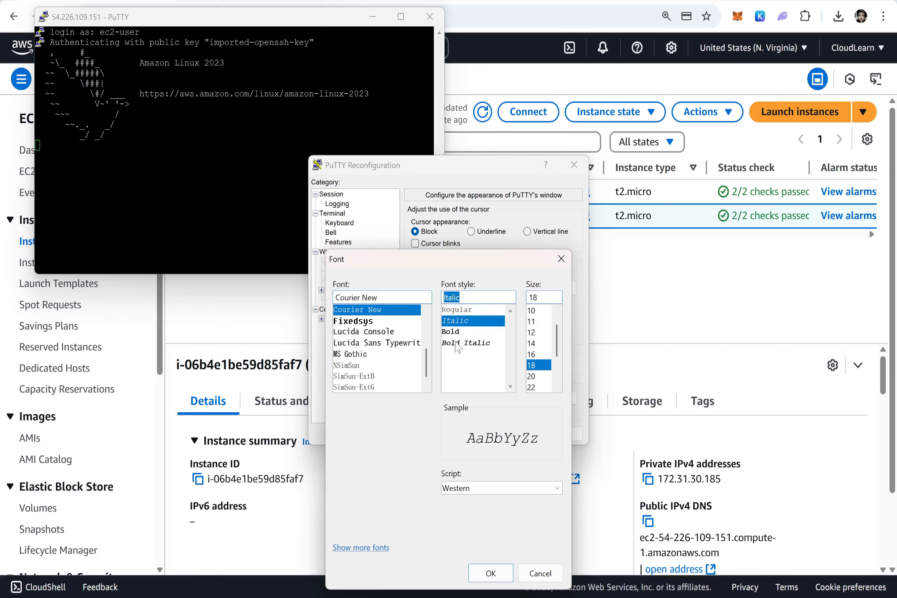
{"action": "left_click", "coordinate": [452, 331]}
{"action": "left_click", "coordinate": [489, 575]}
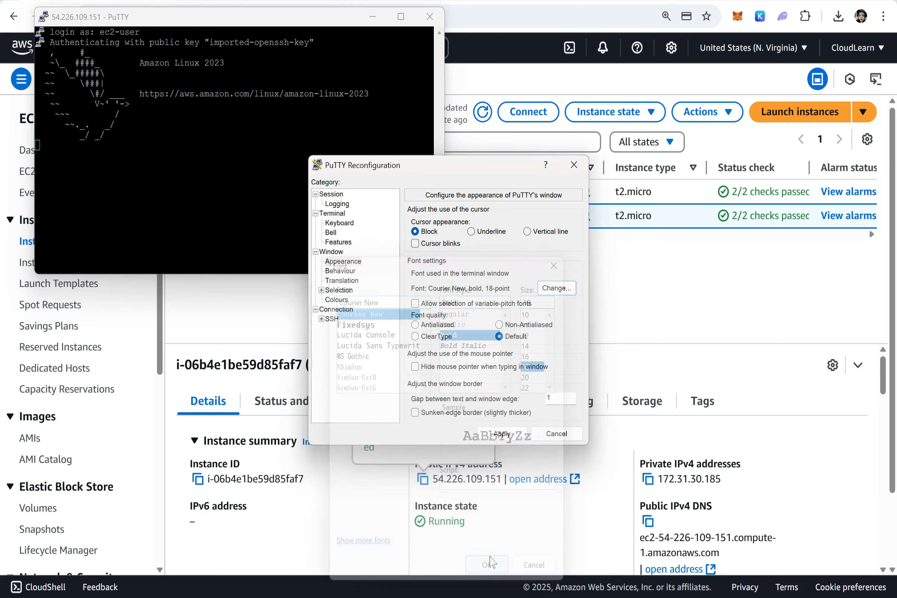
{"action": "left_click", "coordinate": [498, 433]}
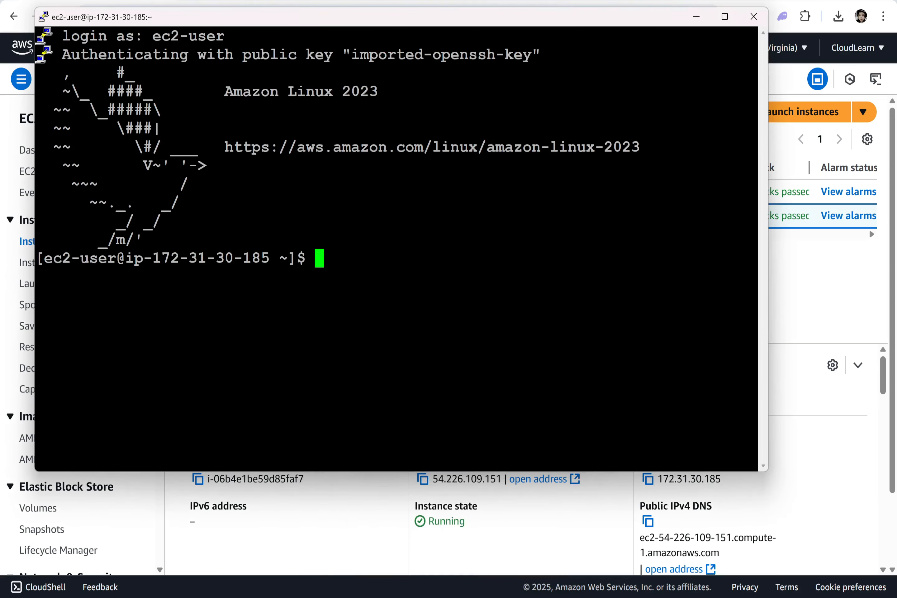
Update the packages on SERVER2 with "sudo yum update" and shift the terminal window slightly.
{"action": "type", "text": "sudo yum update"}
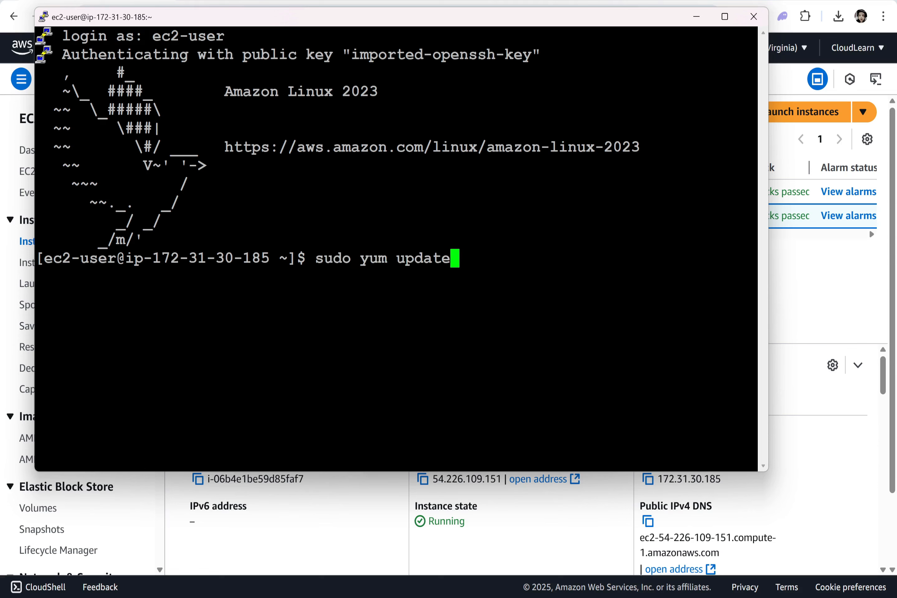
{"action": "key", "text": "Return"}
{"action": "left_click_drag", "start_coordinate": [393, 18], "coordinate": [404, 7]}
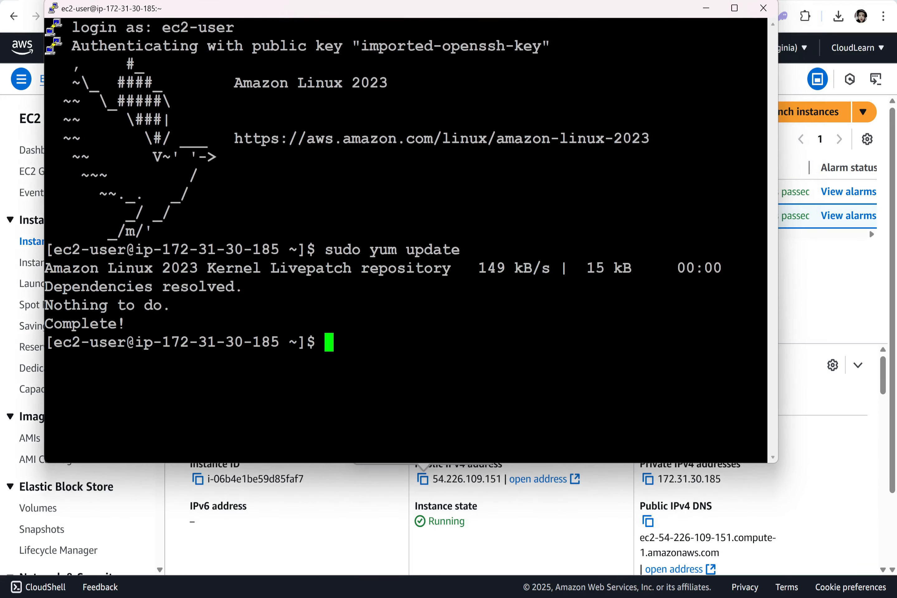
Install the Apache web server on SERVER2 with "sudo yum install httpd -y".
{"action": "type", "text": "sudo yum instal"}
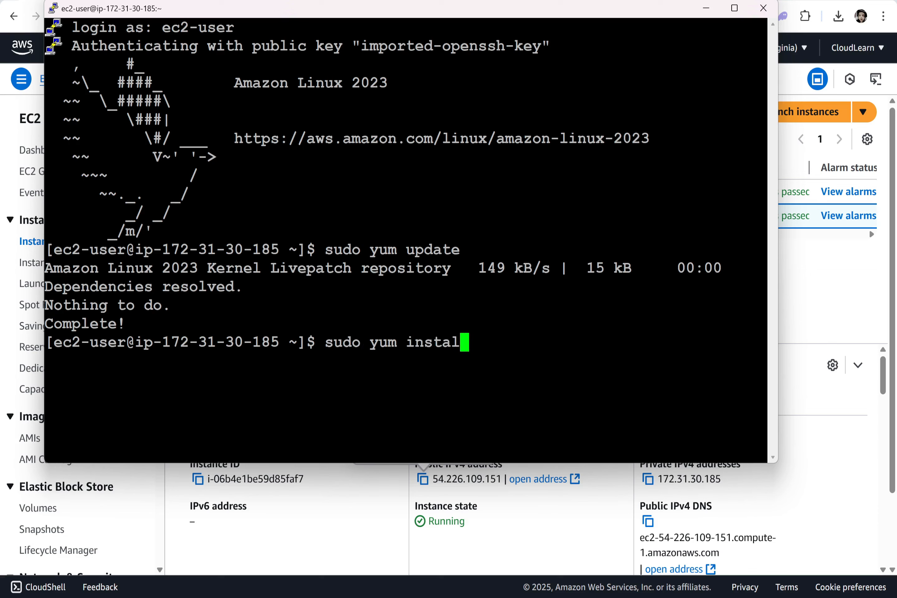
{"action": "type", "text": "l httpd -y"}
{"action": "key", "text": "Return"}
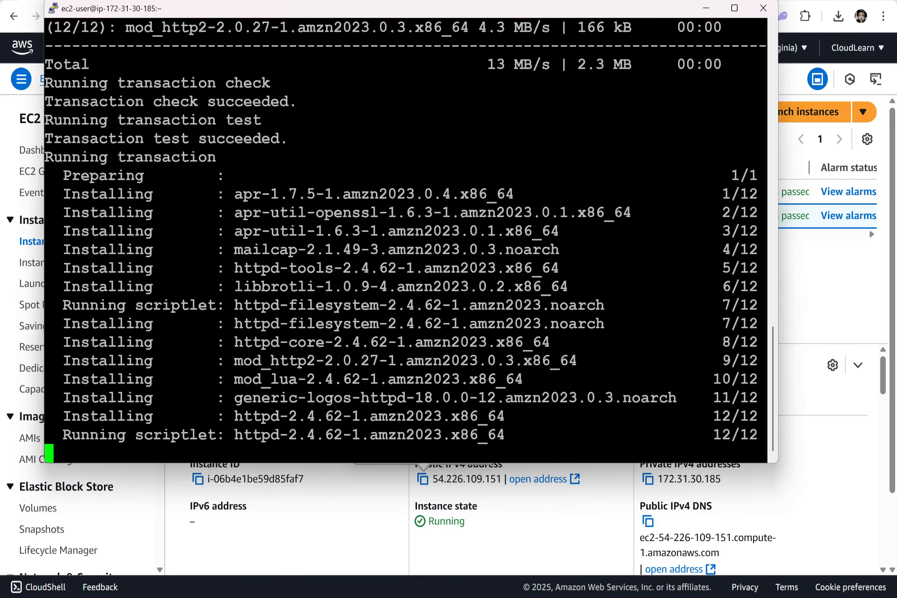
Try to start the Apache web server on SERVER2 with "sudo servcie httpd start".
{"action": "type", "text": "sudo servcie ht"}
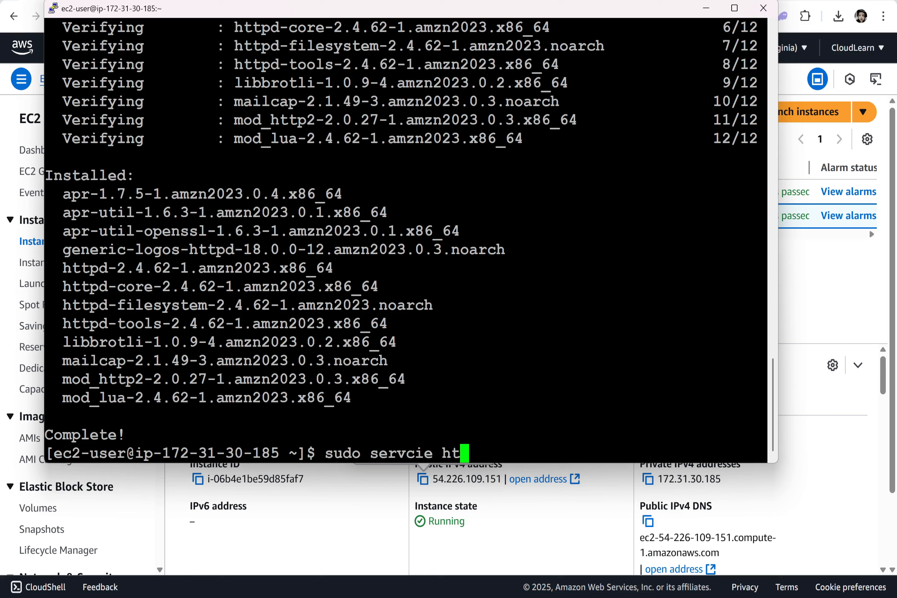
{"action": "type", "text": "tp d"}
{"action": "key", "text": "BackSpace"}
{"action": "key", "text": "BackSpace"}
{"action": "type", "text": "d start"}
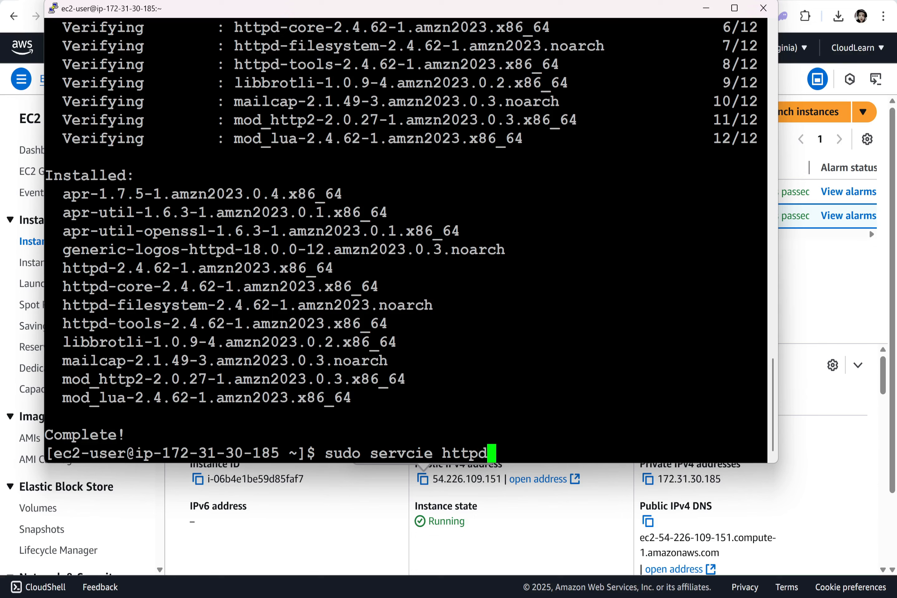
{"action": "key", "text": "Return"}
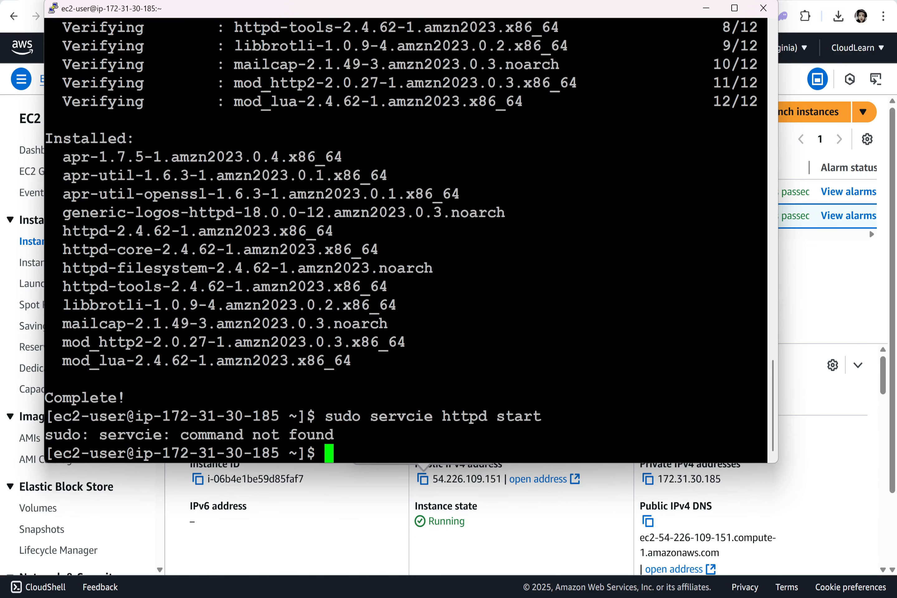
Start the web server with "sudo service httpd start" and enable it at boot with "sudo chkconfig httpd on".
{"action": "type", "text": "sud"}
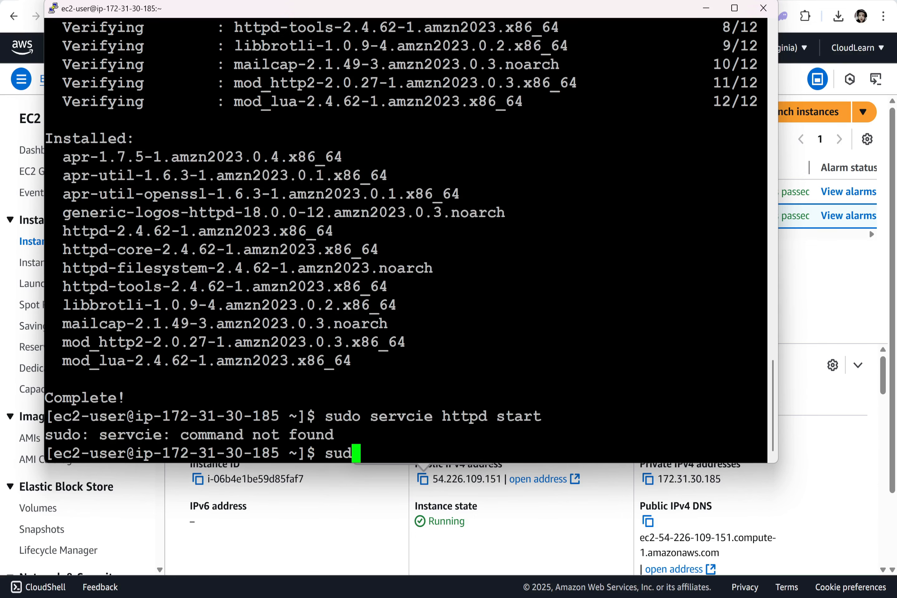
{"action": "type", "text": "o service httpd start"}
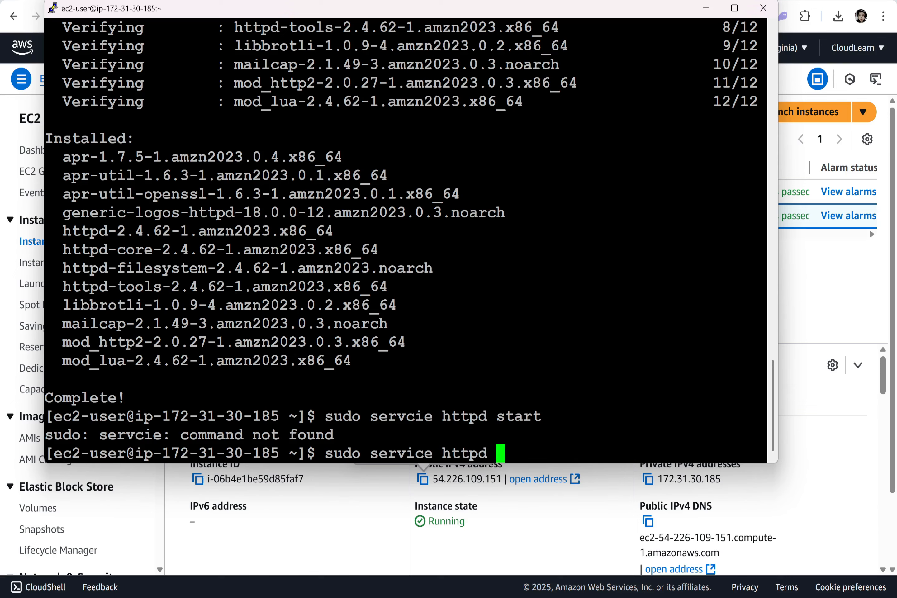
{"action": "key", "text": "Return"}
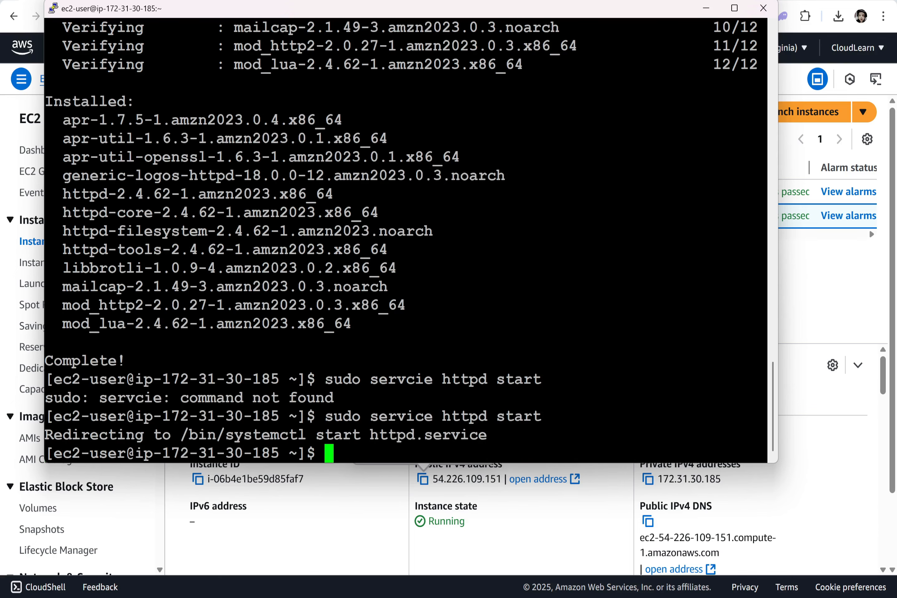
{"action": "type", "text": "sudo chkconfig httpd on"}
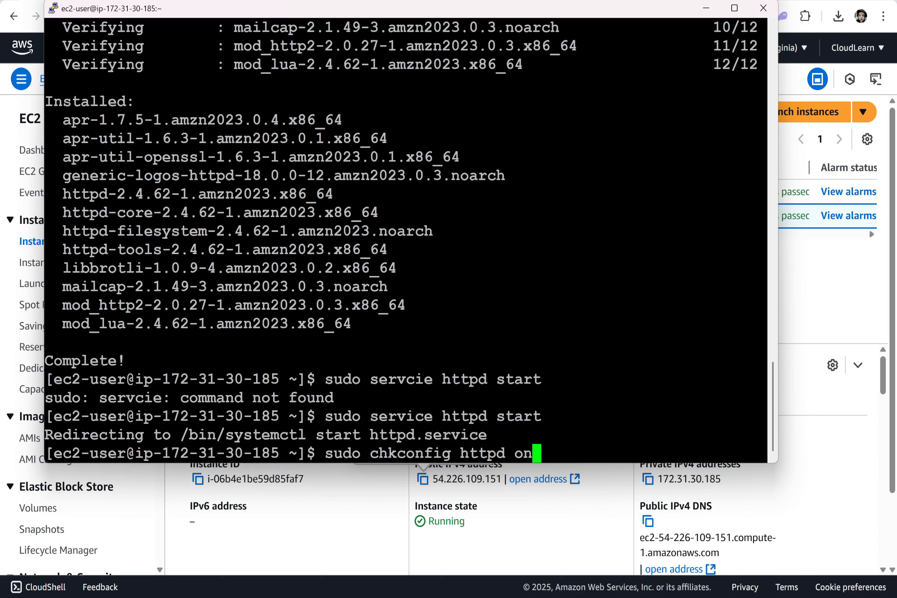
{"action": "key", "text": "Return"}
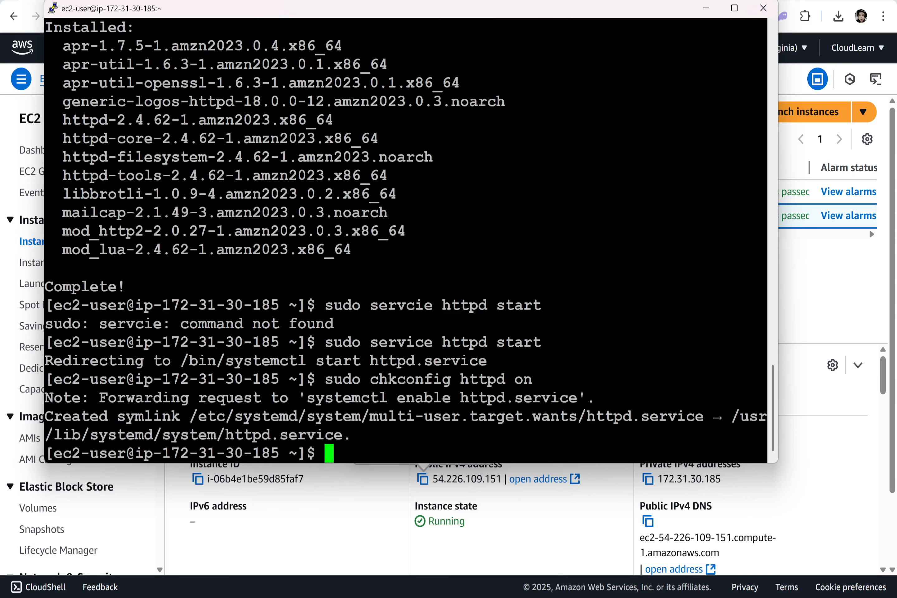
Change to /var/www/html, clear the terminal, and open index.html with "sudo vi index.html" in insert mode.
{"action": "type", "text": "cd /var"}
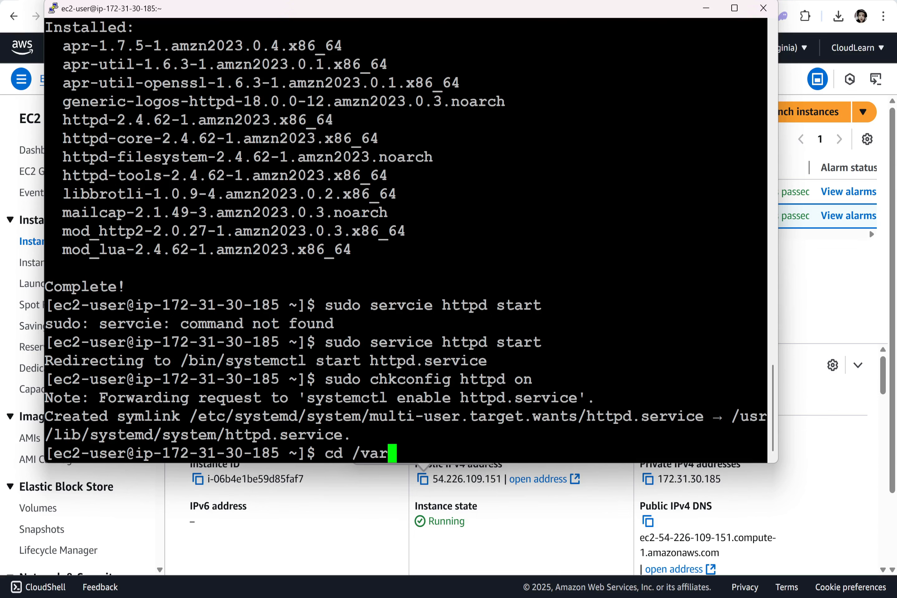
{"action": "type", "text": "/www/html"}
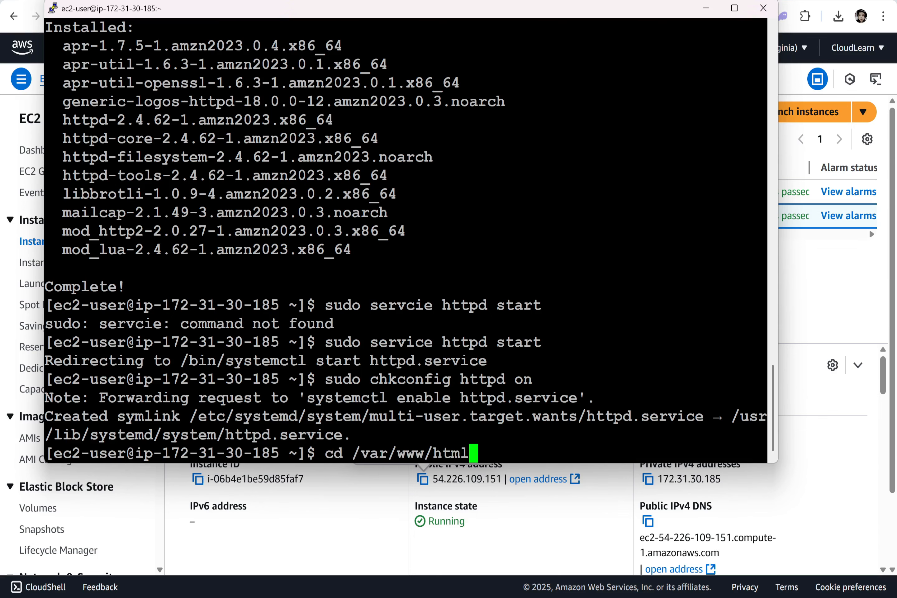
{"action": "key", "text": "Return"}
{"action": "key", "text": "ctrl+l"}
{"action": "type", "text": "su"}
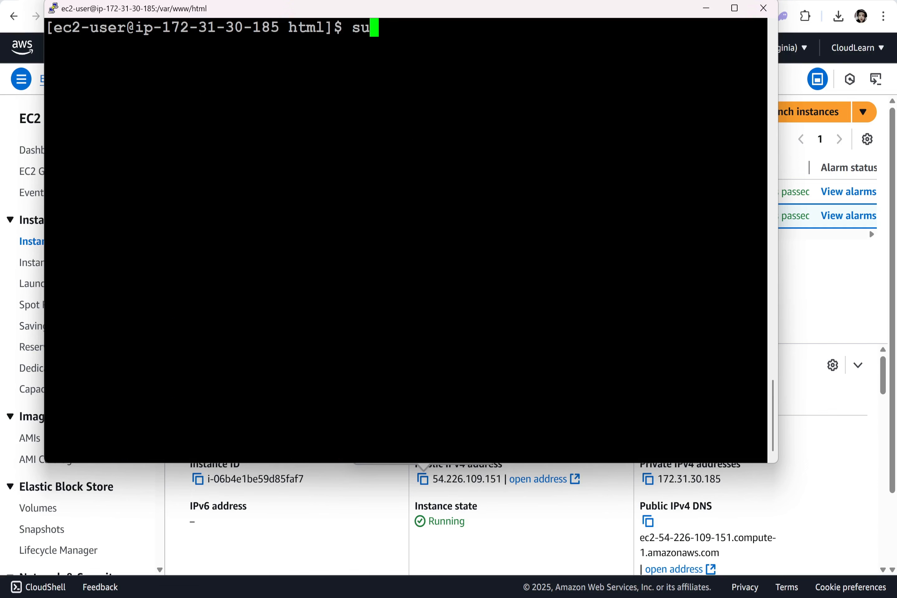
{"action": "type", "text": "do vi in"}
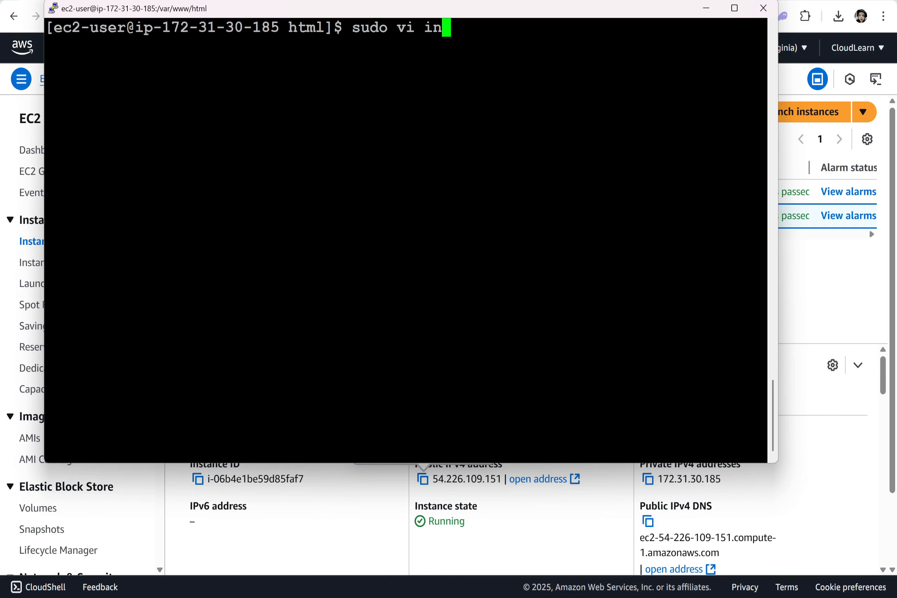
{"action": "type", "text": "dex.html"}
{"action": "key", "text": "Return"}
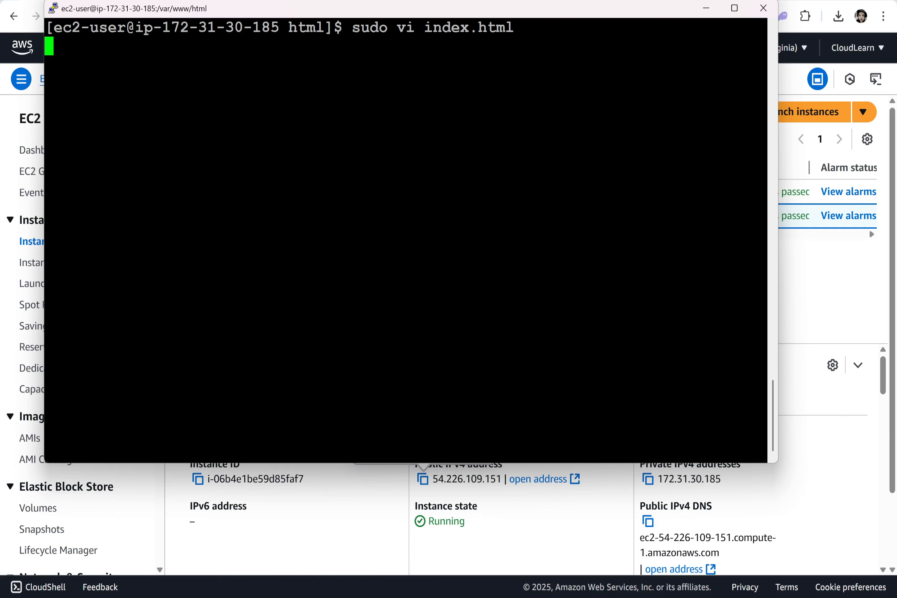
{"action": "key", "text": "i"}
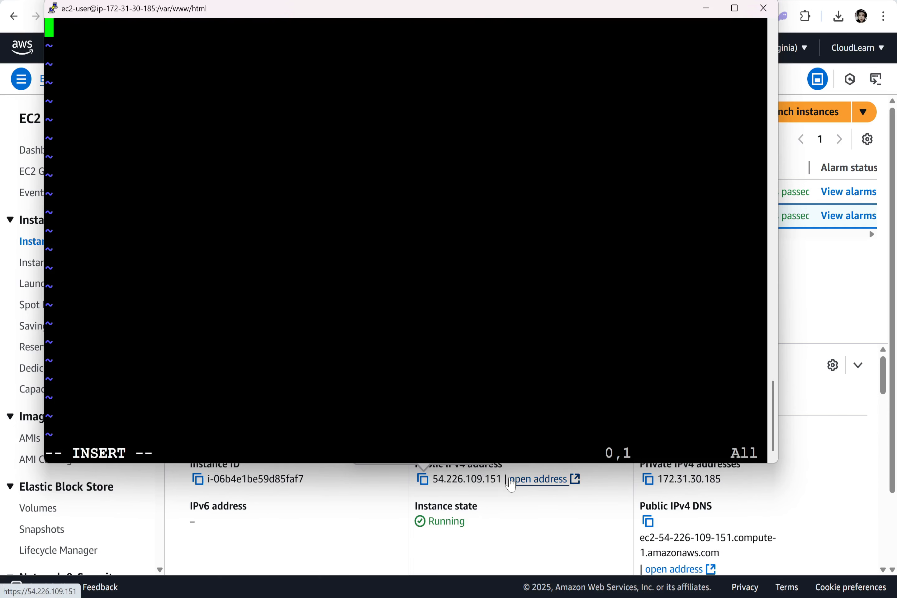
Switch to Notepad++ and change the page's Availability Zone to US-EAST-1B and its heading to SERVER2 in index.html.
{"action": "key", "text": "alt+Tab"}
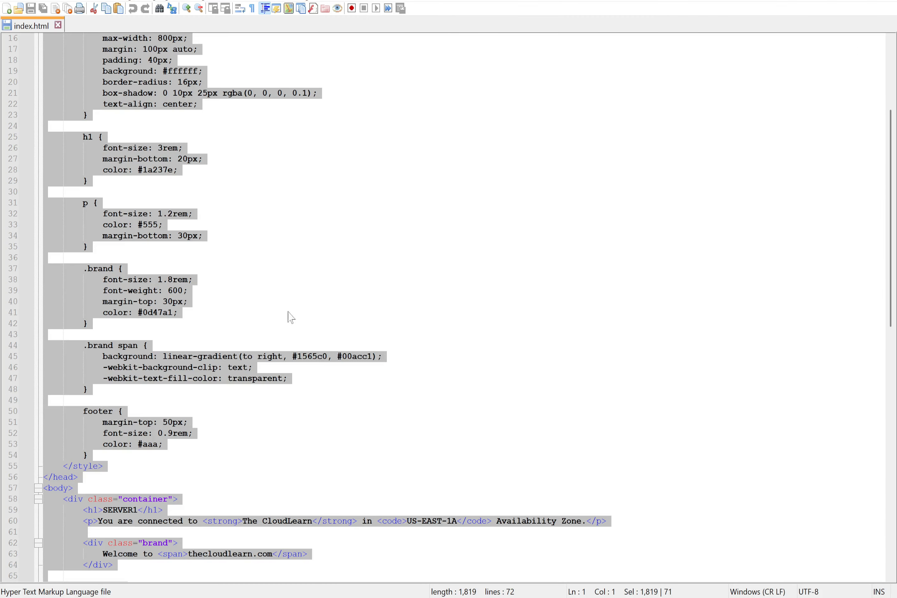
{"action": "left_click", "coordinate": [367, 555]}
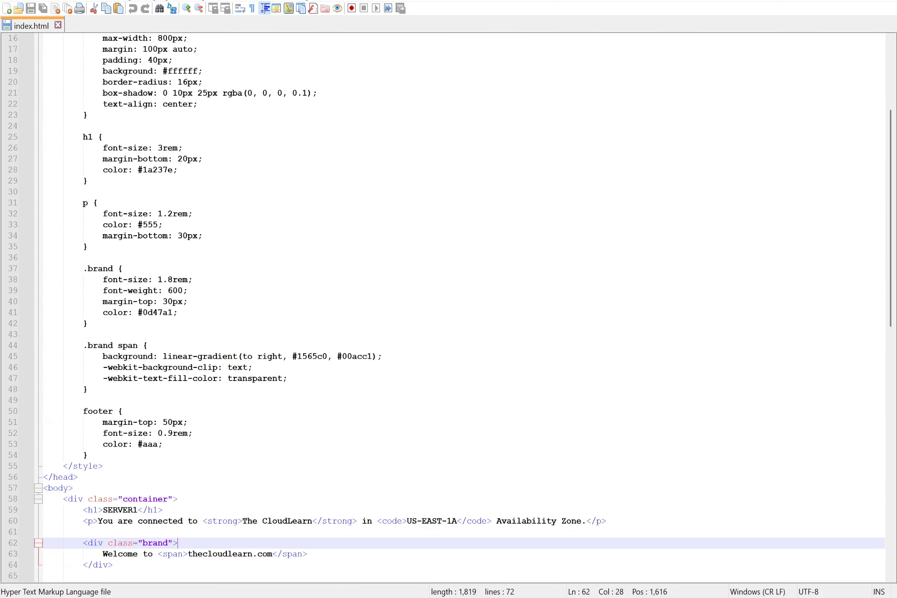
{"action": "left_click", "coordinate": [457, 521]}
{"action": "key", "text": "BackSpace"}
{"action": "type", "text": "B"}
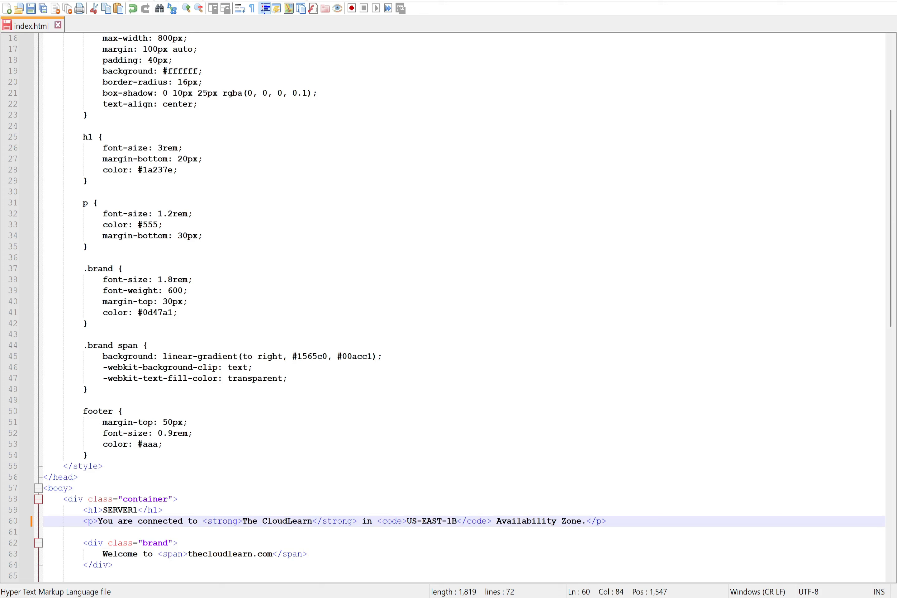
{"action": "left_click", "coordinate": [133, 510]}
{"action": "key", "text": "shift+Right"}
{"action": "type", "text": "2"}
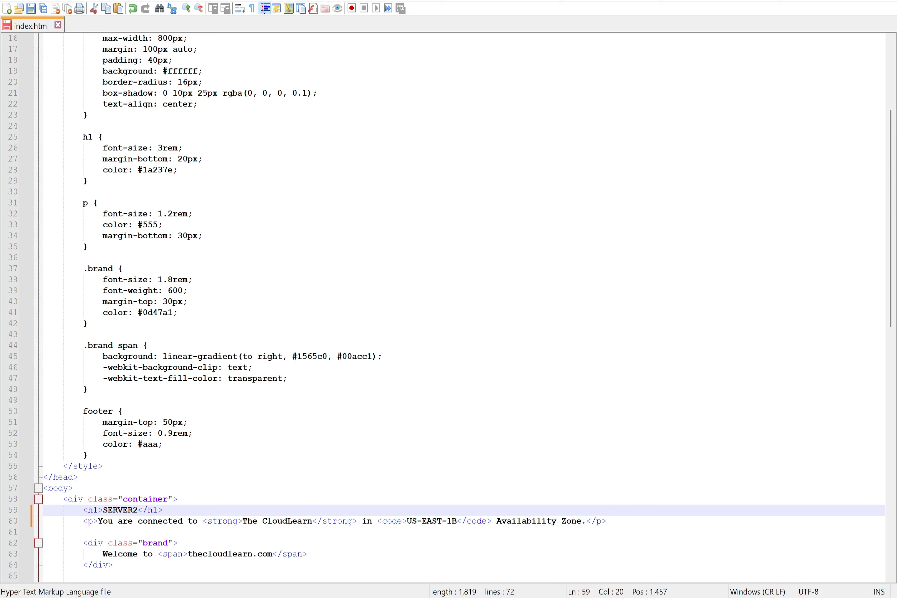
Copy the entire edited page source into the server's index.html in PuTTY, save it, and end the SSH session.
{"action": "key", "text": "ctrl+a"}
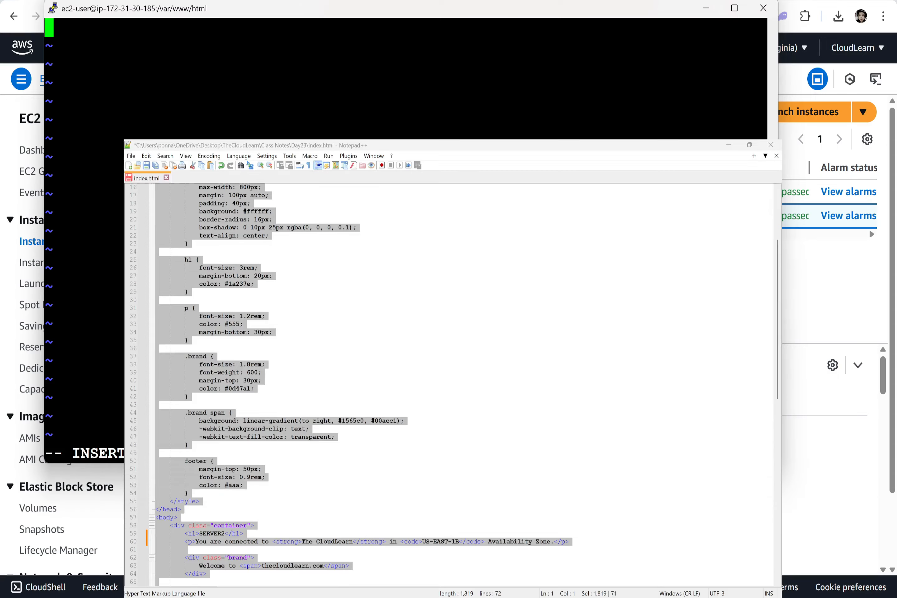
{"action": "key", "text": "alt+Tab"}
{"action": "key", "text": "shift+Insert"}
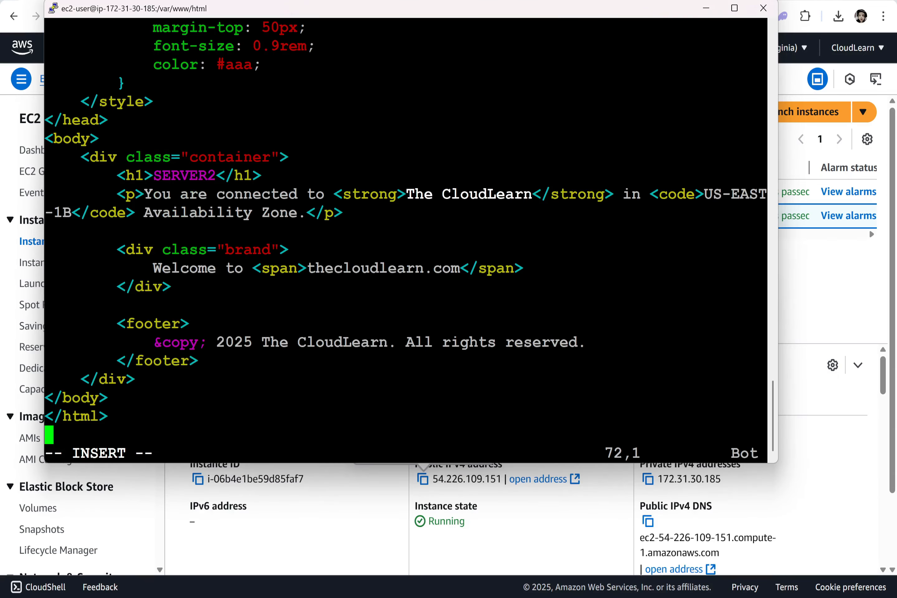
{"action": "key", "text": "Escape"}
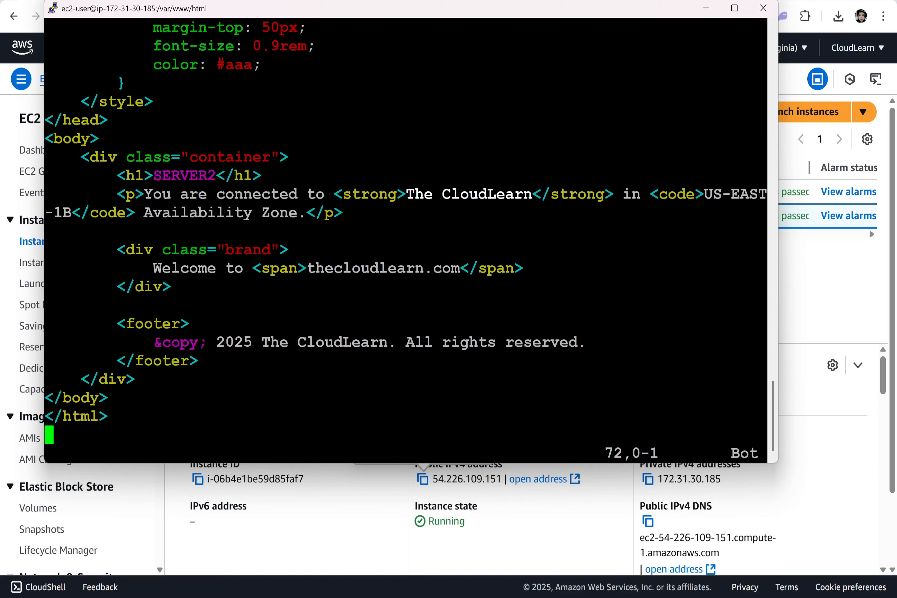
{"action": "type", "text": ":wq"}
{"action": "key", "text": "Return"}
{"action": "type", "text": "exit"}
{"action": "key", "text": "Return"}
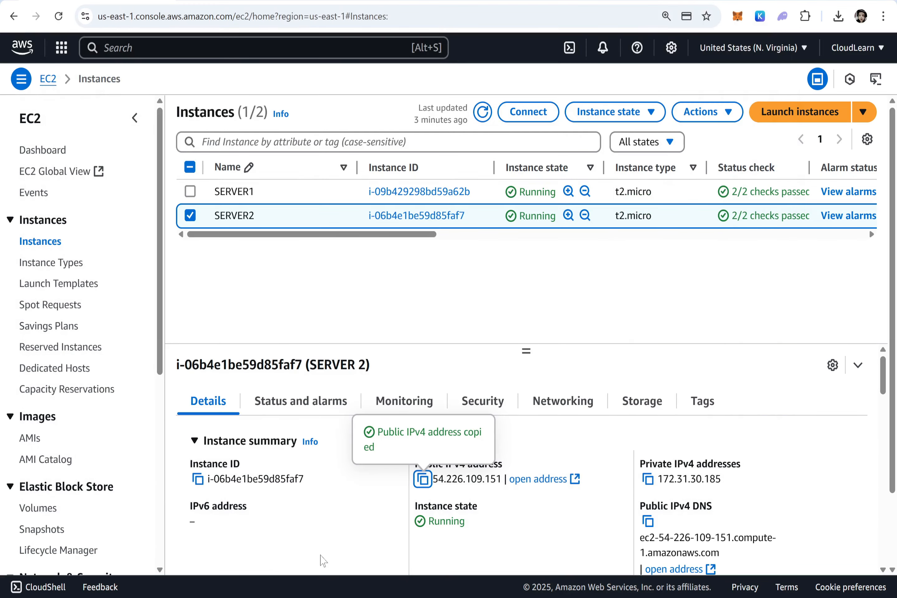
Load SERVER2's public IPv4 address in a new browser tab to check its website, and return to the EC2 instances list.
{"action": "left_click", "coordinate": [423, 480]}
{"action": "key", "text": "ctrl+t"}
{"action": "key", "text": "ctrl+v"}
{"action": "key", "text": "Return"}
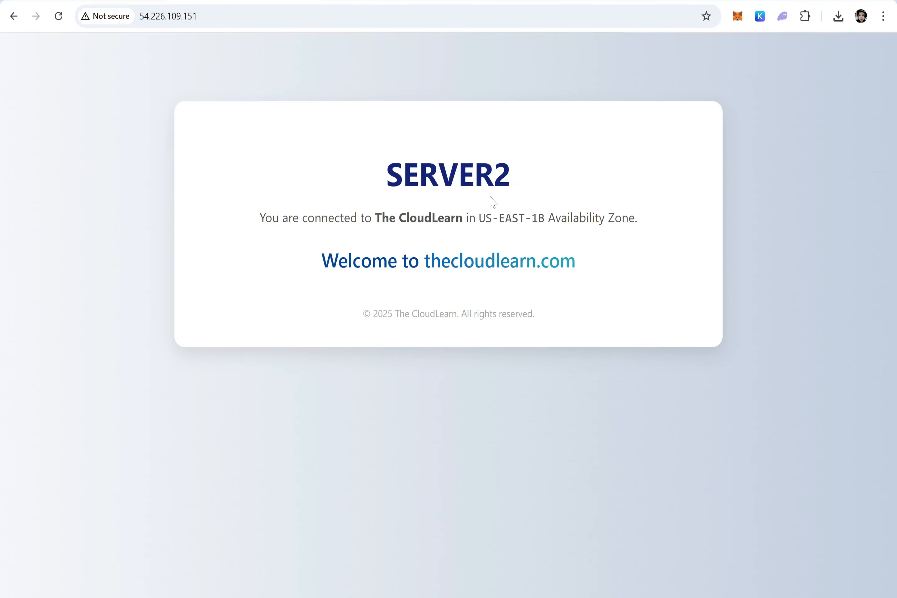
{"action": "left_click_drag", "start_coordinate": [510, 176], "coordinate": [361, 192]}
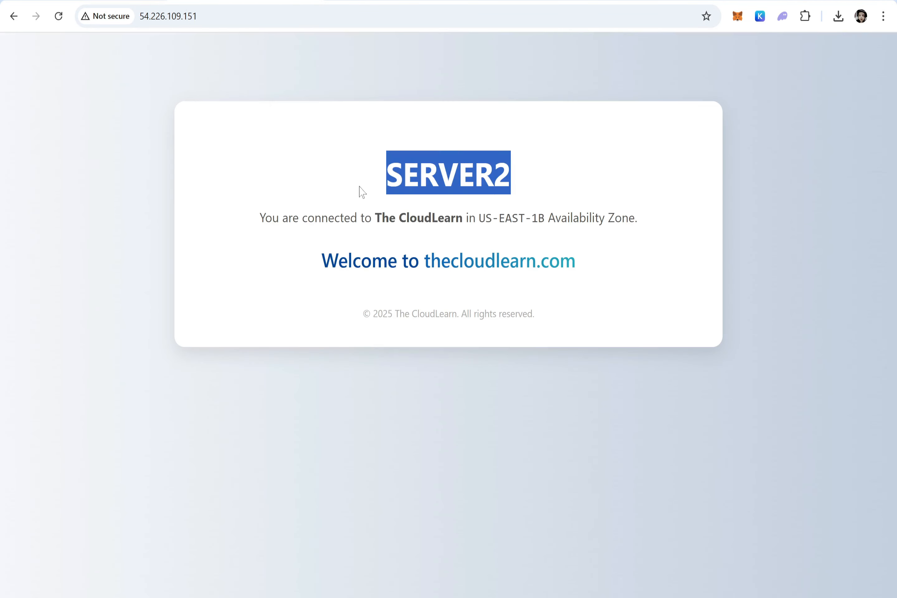
{"action": "left_click", "coordinate": [97, 0]}
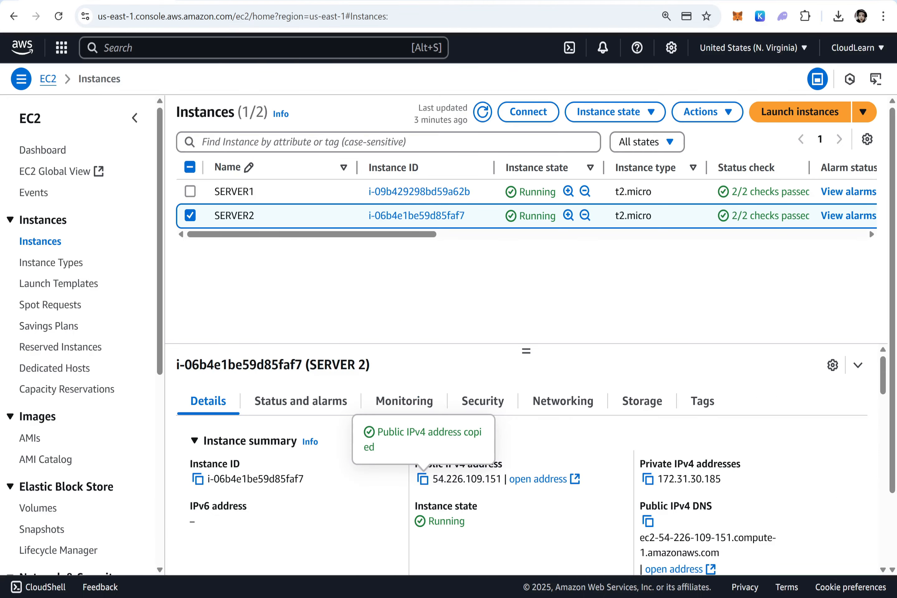
Switch to the Notepad task notes and add the name "MyFirstTG" in quotes after "Create Target group" in item d.
{"action": "left_click", "coordinate": [561, 589]}
{"action": "scroll", "coordinate": [448, 299], "scroll_direction": "up", "scroll_amount": 3}
{"action": "scroll", "coordinate": [448, 299], "scroll_direction": "up", "scroll_amount": 2}
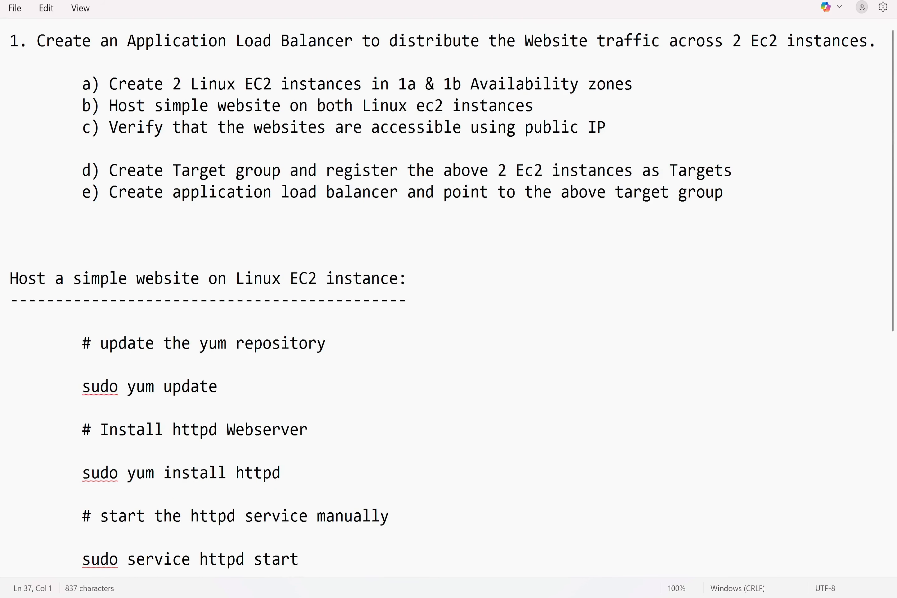
{"action": "left_click_drag", "start_coordinate": [606, 127], "coordinate": [83, 107]}
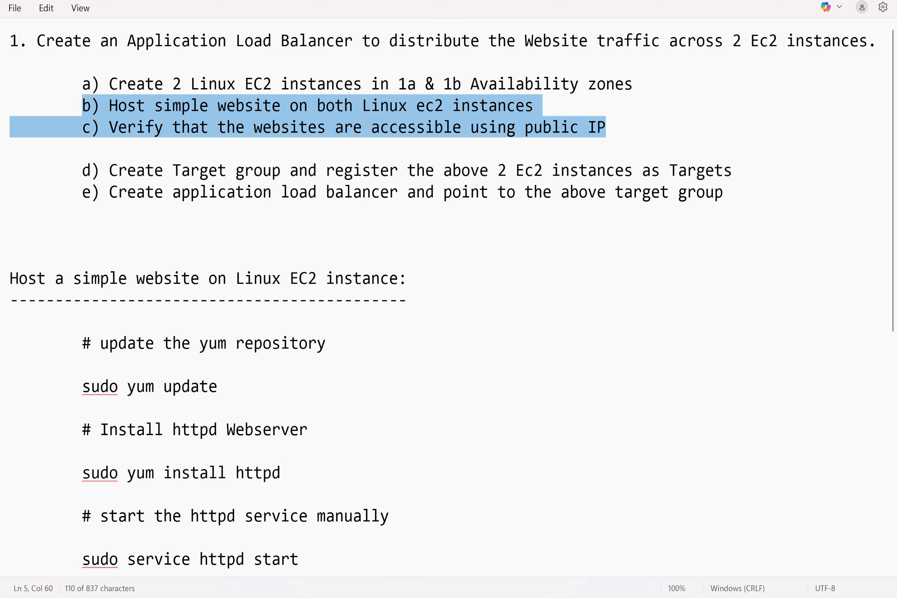
{"action": "left_click", "coordinate": [290, 170]}
{"action": "type", "text": "\" MyFi"}
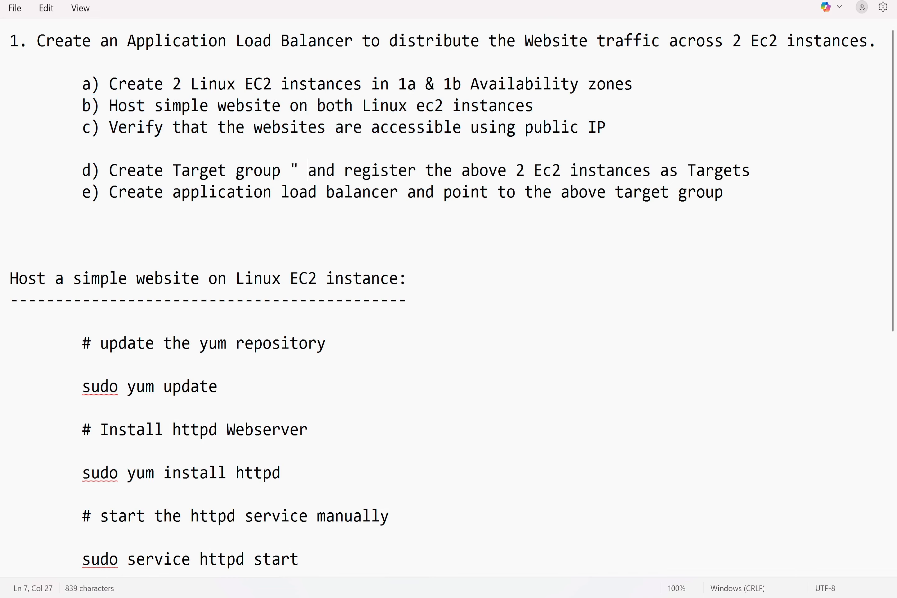
{"action": "type", "text": "rstTG"}
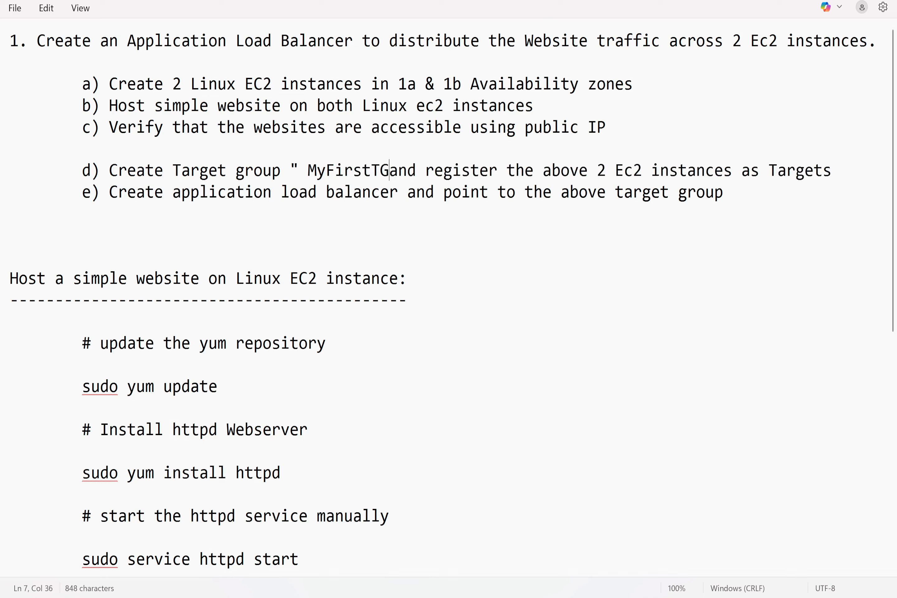
{"action": "type", "text": "\""}
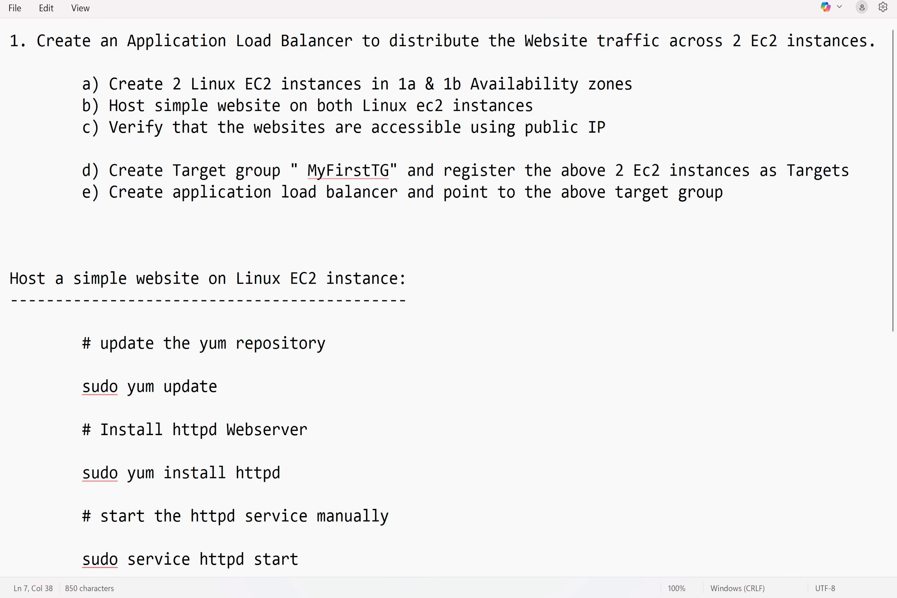
{"action": "left_click", "coordinate": [308, 171]}
{"action": "key", "text": "BackSpace"}
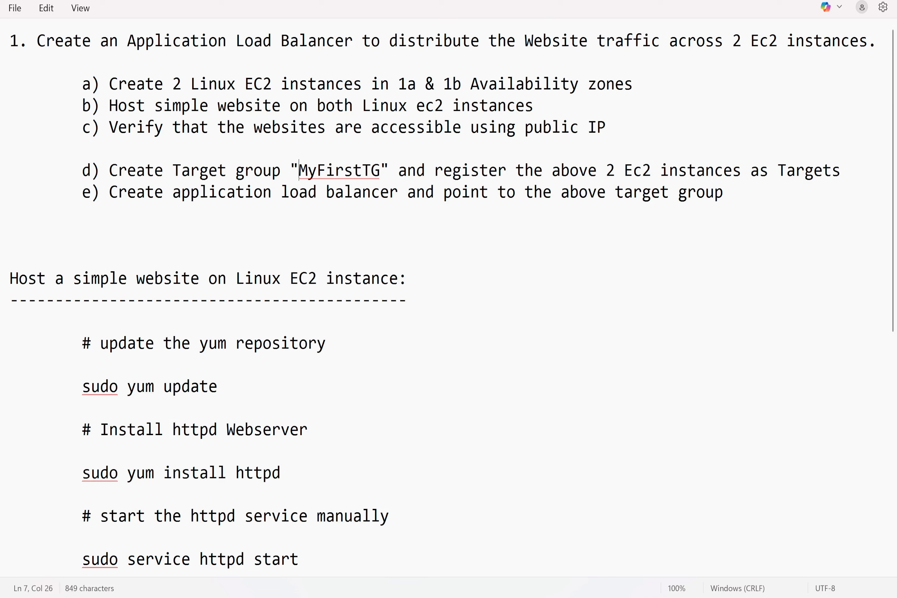
Copy the name MyFirstTG from the notes and start creating a new target group in the EC2 console.
{"action": "left_click_drag", "start_coordinate": [299, 171], "coordinate": [382, 177]}
{"action": "key", "text": "alt+Tab"}
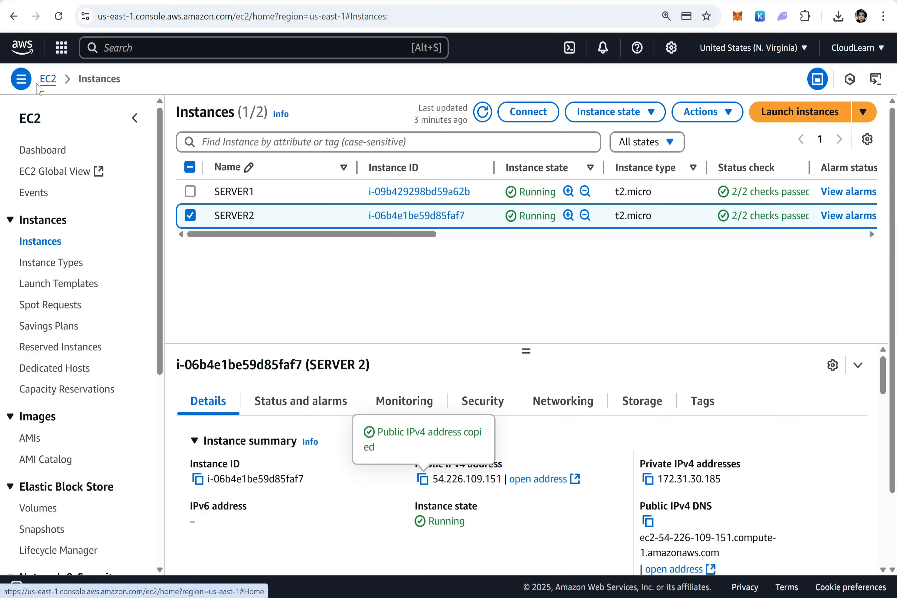
{"action": "scroll", "coordinate": [88, 296], "scroll_direction": "down", "scroll_amount": 7}
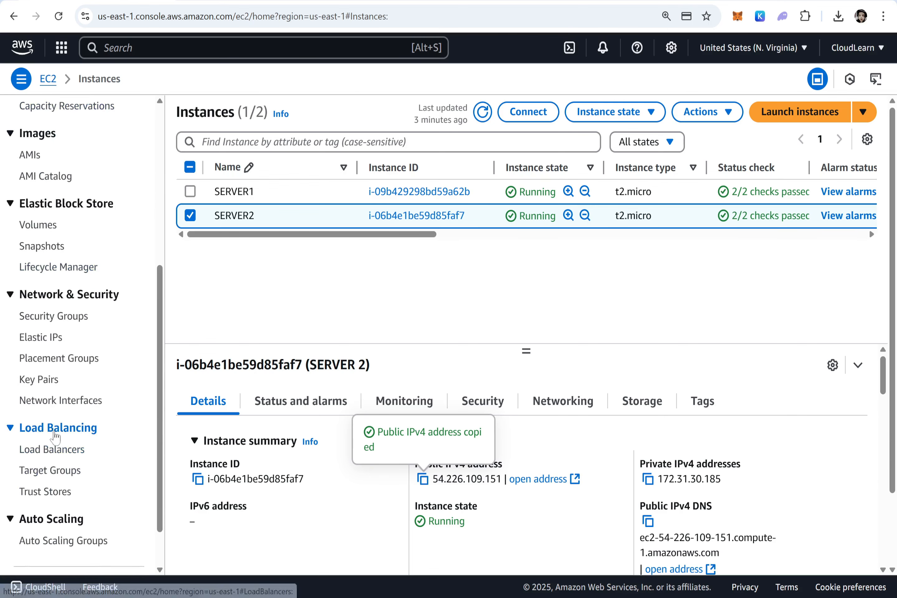
{"action": "left_click", "coordinate": [52, 473]}
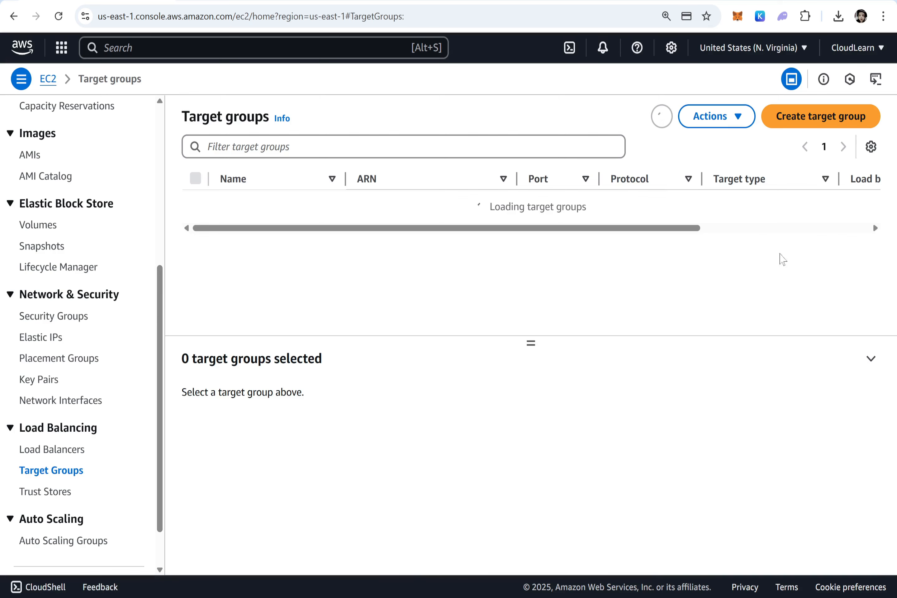
{"action": "left_click", "coordinate": [806, 123]}
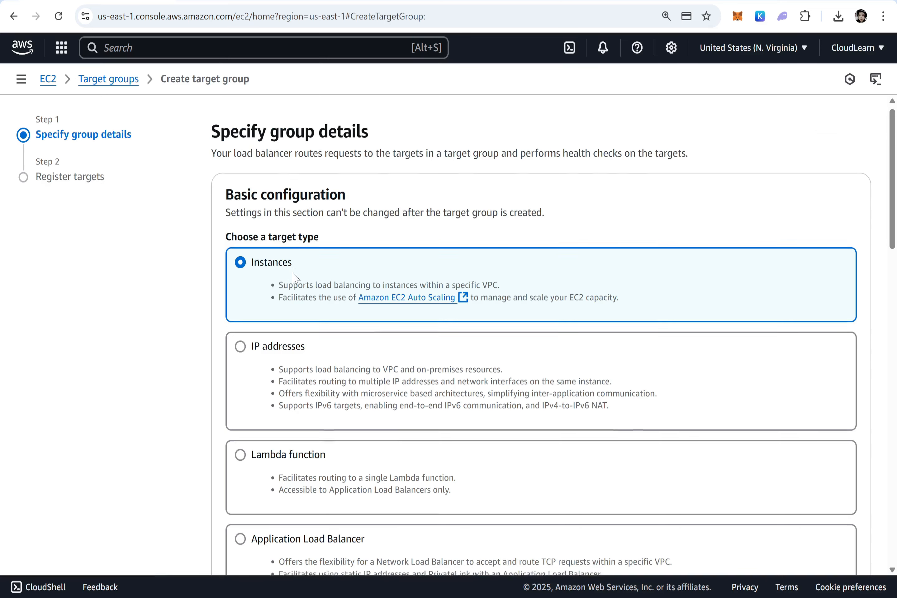
Keep the Instances target type and name the target group MyFirstTG.
{"action": "scroll", "coordinate": [295, 278], "scroll_direction": "down", "scroll_amount": 2}
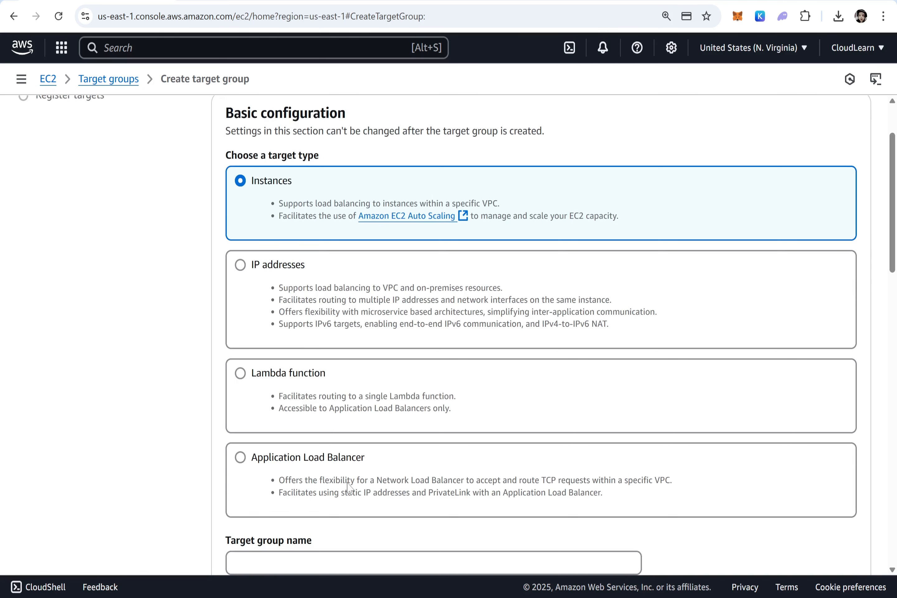
{"action": "scroll", "coordinate": [348, 488], "scroll_direction": "down", "scroll_amount": 4}
{"action": "scroll", "coordinate": [309, 369], "scroll_direction": "up", "scroll_amount": 6}
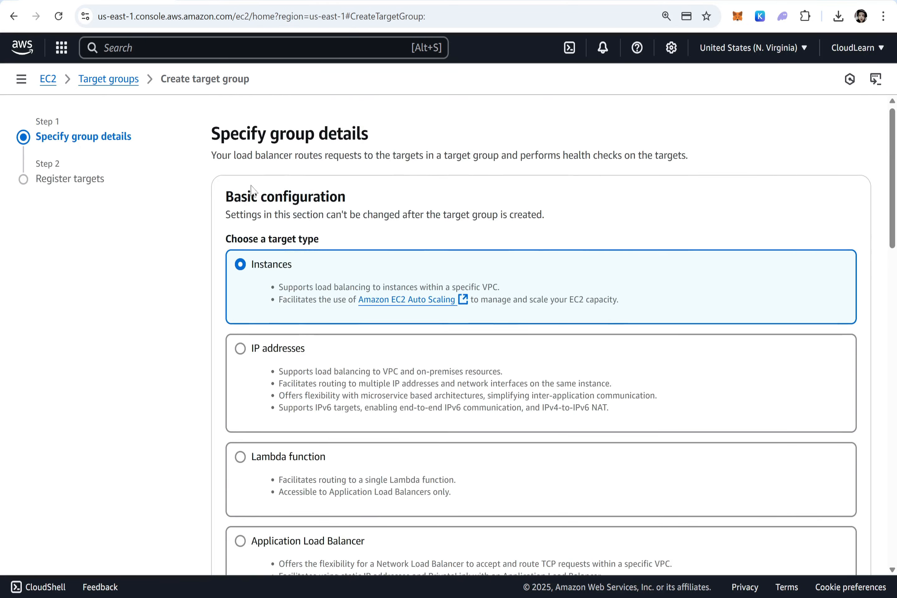
{"action": "scroll", "coordinate": [251, 281], "scroll_direction": "down", "scroll_amount": 8}
{"action": "left_click", "coordinate": [276, 287]}
{"action": "key", "text": "ctrl+v"}
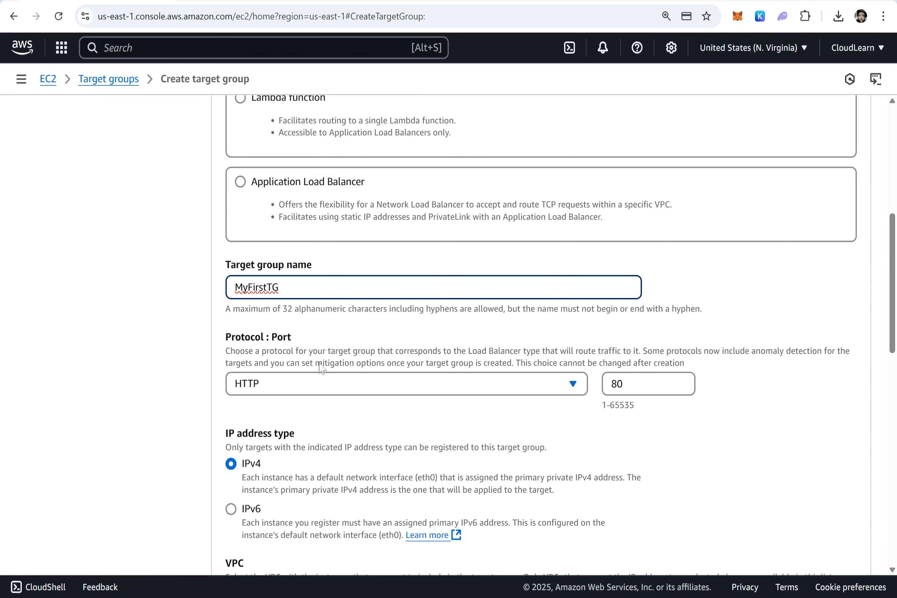
Set the interval to 10 seconds in the advanced health check settings and continue to registering targets.
{"action": "scroll", "coordinate": [309, 398], "scroll_direction": "down", "scroll_amount": 2}
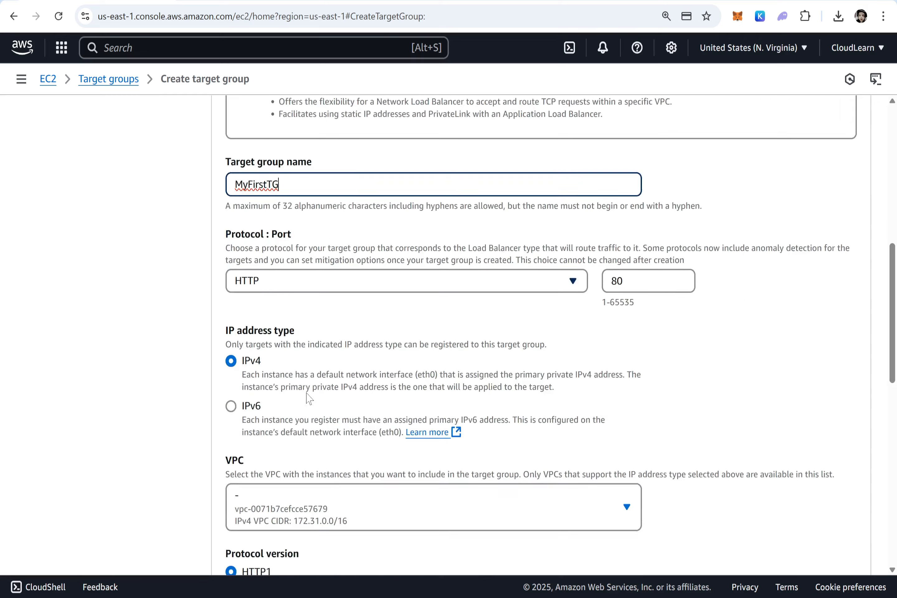
{"action": "scroll", "coordinate": [308, 398], "scroll_direction": "down", "scroll_amount": 2}
{"action": "scroll", "coordinate": [270, 428], "scroll_direction": "down", "scroll_amount": 5}
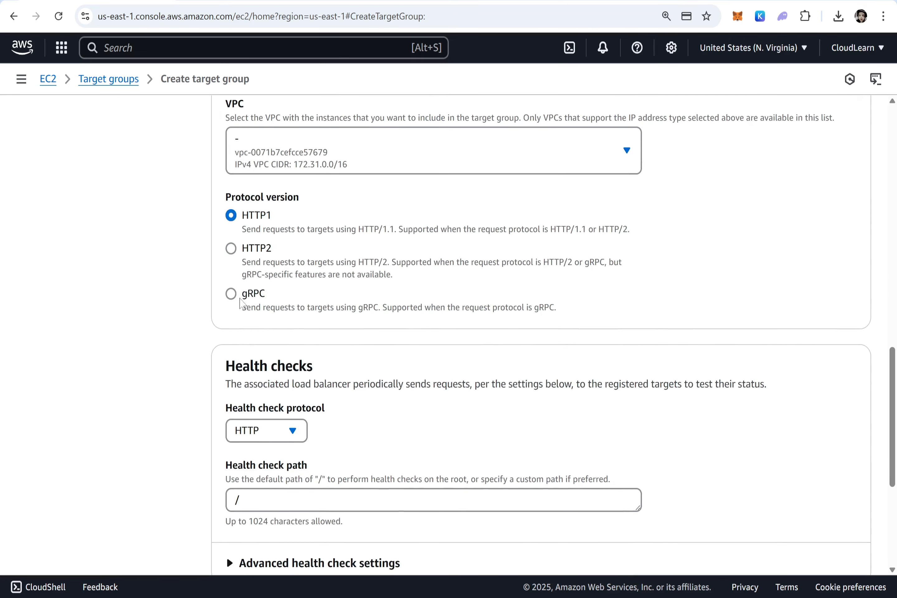
{"action": "scroll", "coordinate": [248, 332], "scroll_direction": "down", "scroll_amount": 2}
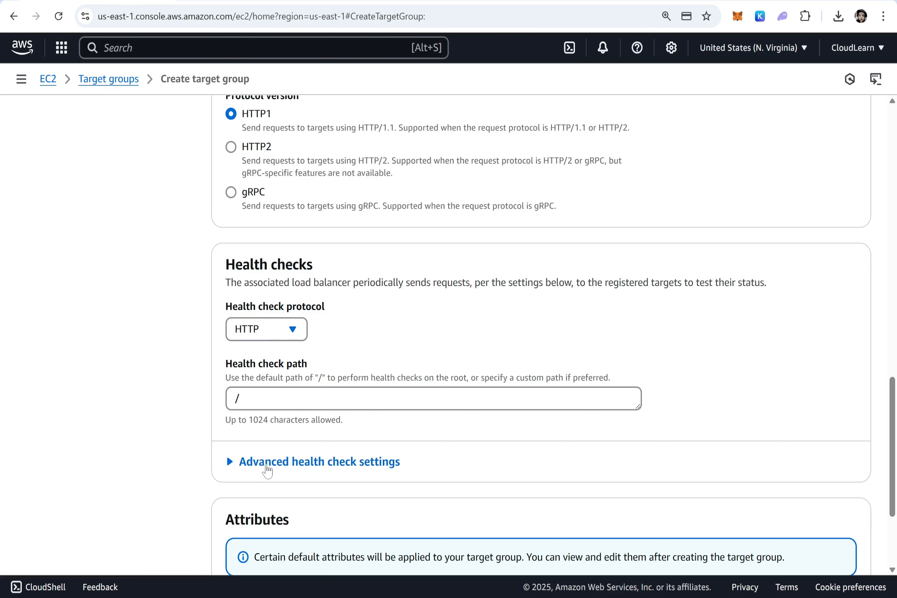
{"action": "left_click", "coordinate": [267, 462]}
{"action": "scroll", "coordinate": [266, 471], "scroll_direction": "down", "scroll_amount": 6}
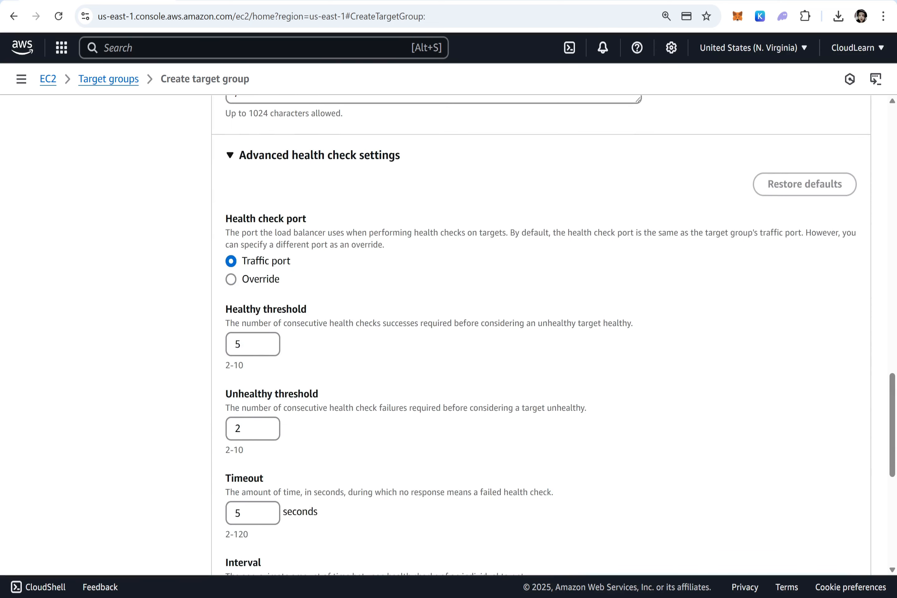
{"action": "left_click", "coordinate": [251, 343]}
{"action": "key", "text": "Tab"}
{"action": "scroll", "coordinate": [253, 426], "scroll_direction": "down", "scroll_amount": 3}
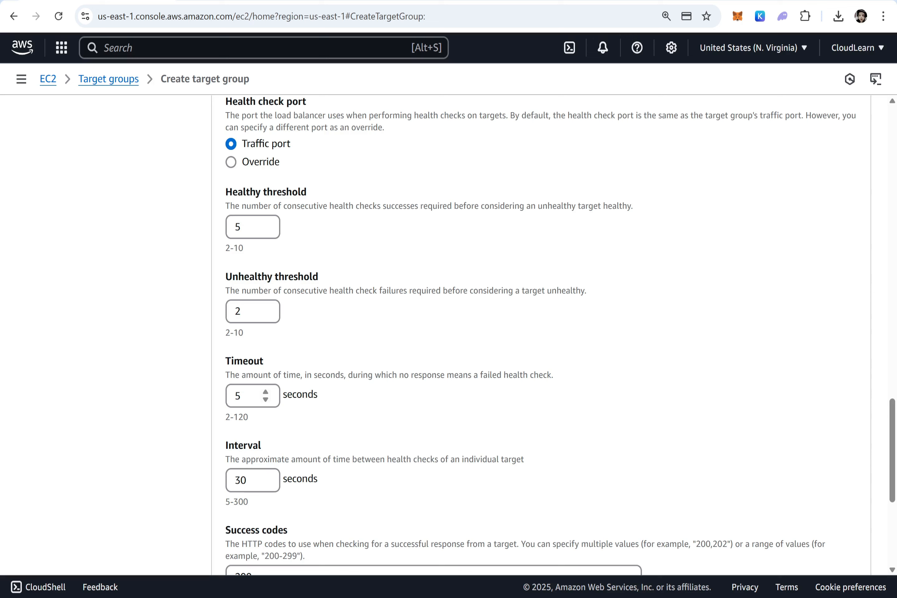
{"action": "left_click_drag", "start_coordinate": [253, 481], "coordinate": [204, 484]}
{"action": "type", "text": "10"}
{"action": "scroll", "coordinate": [295, 349], "scroll_direction": "down", "scroll_amount": 6}
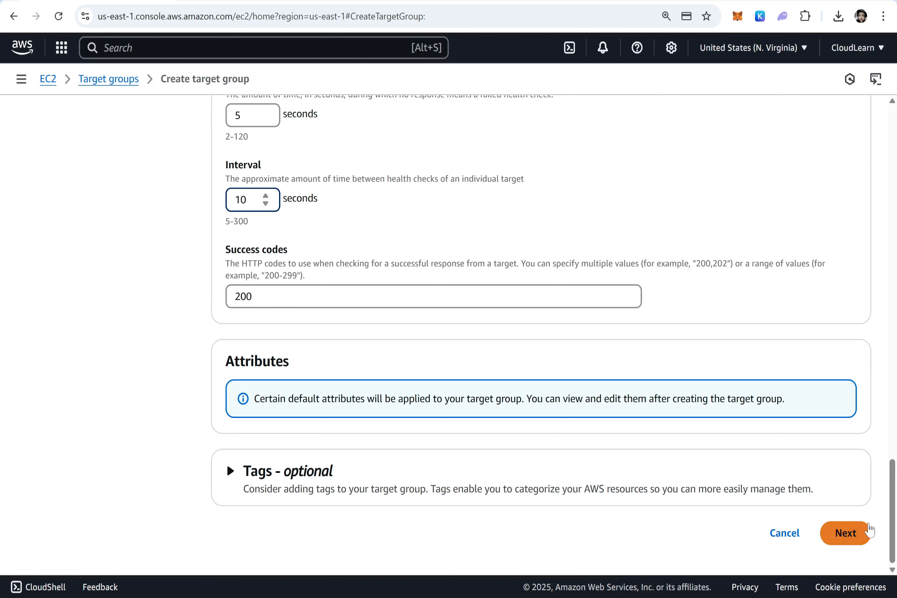
{"action": "left_click", "coordinate": [847, 540]}
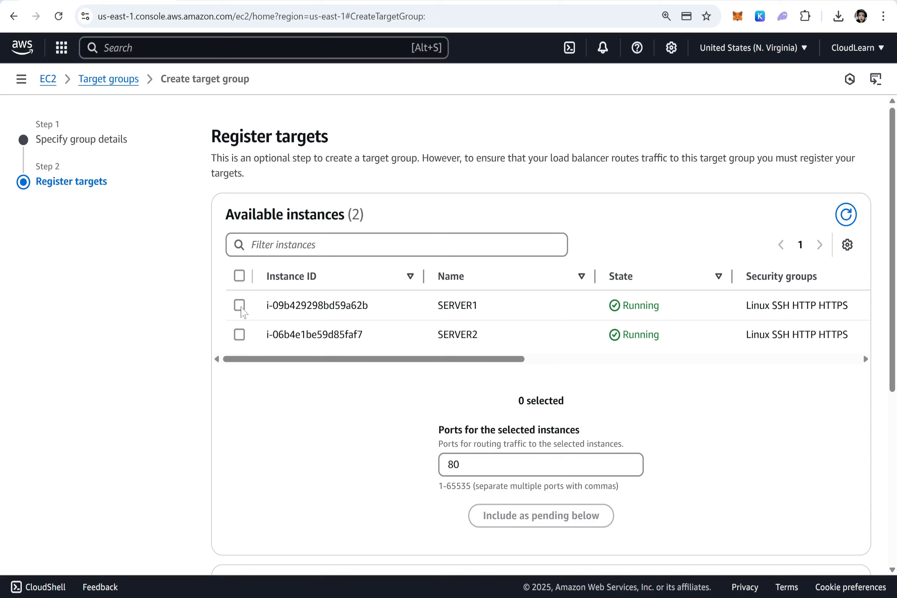
Include SERVER1 and SERVER2 as pending targets on port 80 and create the target group.
{"action": "left_click", "coordinate": [240, 306]}
{"action": "left_click", "coordinate": [240, 335]}
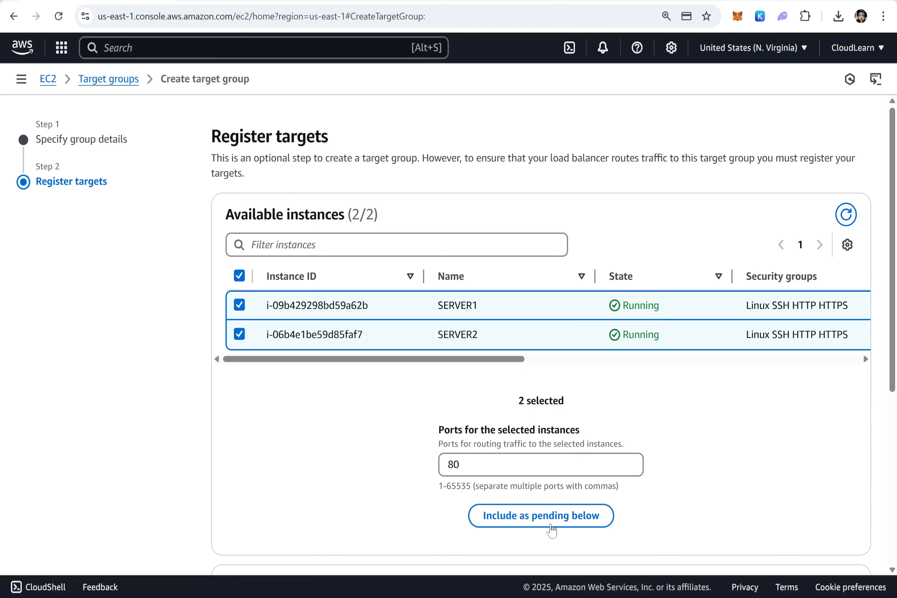
{"action": "left_click", "coordinate": [547, 517]}
{"action": "scroll", "coordinate": [549, 525], "scroll_direction": "down", "scroll_amount": 8}
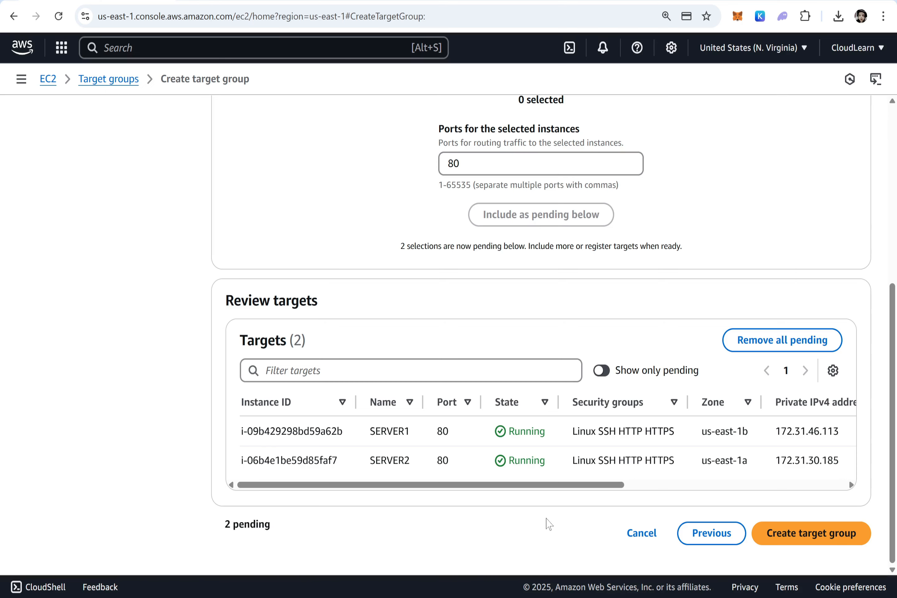
{"action": "left_click", "coordinate": [824, 535]}
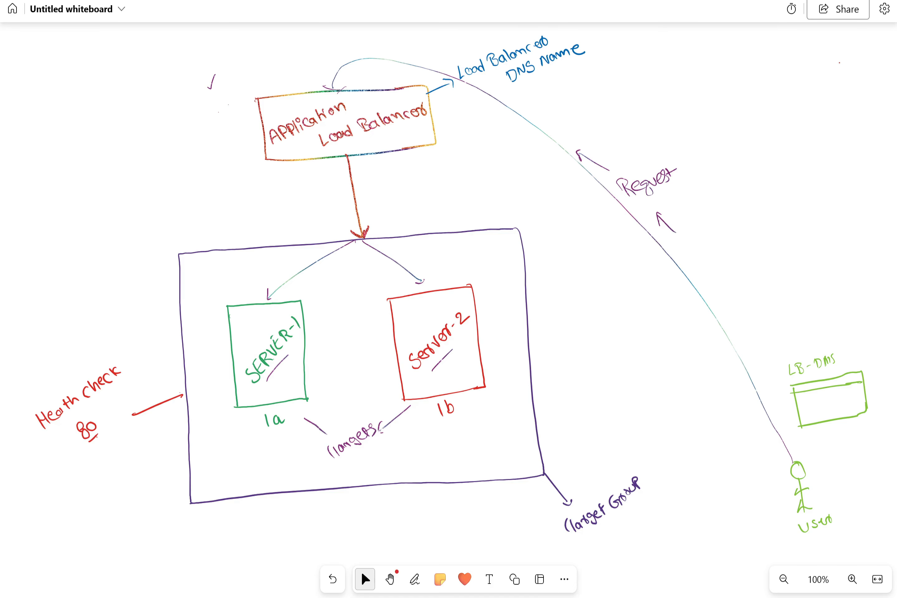
Switch from the whiteboard back to the EC2 console and start creating a load balancer.
{"action": "key", "text": "alt+Tab"}
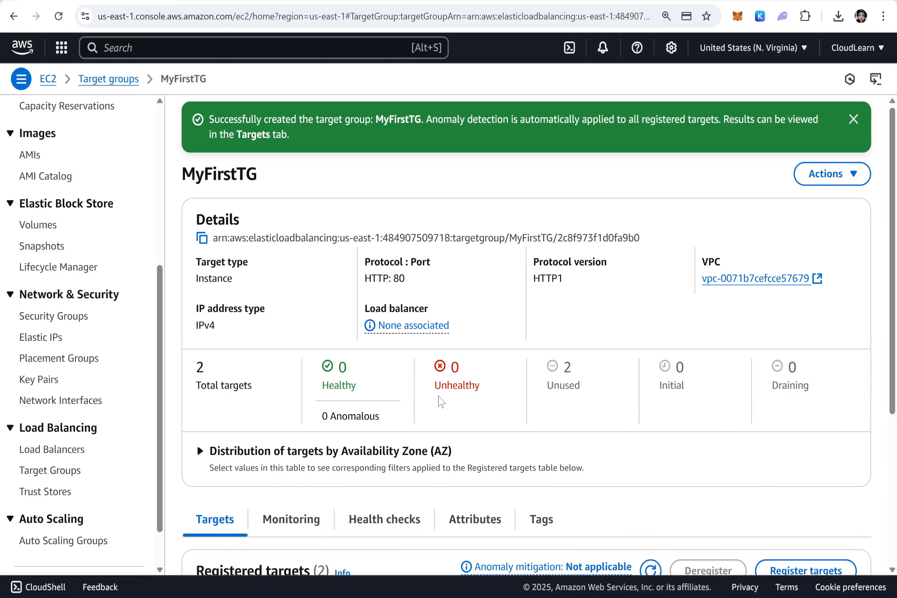
{"action": "scroll", "coordinate": [94, 341], "scroll_direction": "down", "scroll_amount": 1}
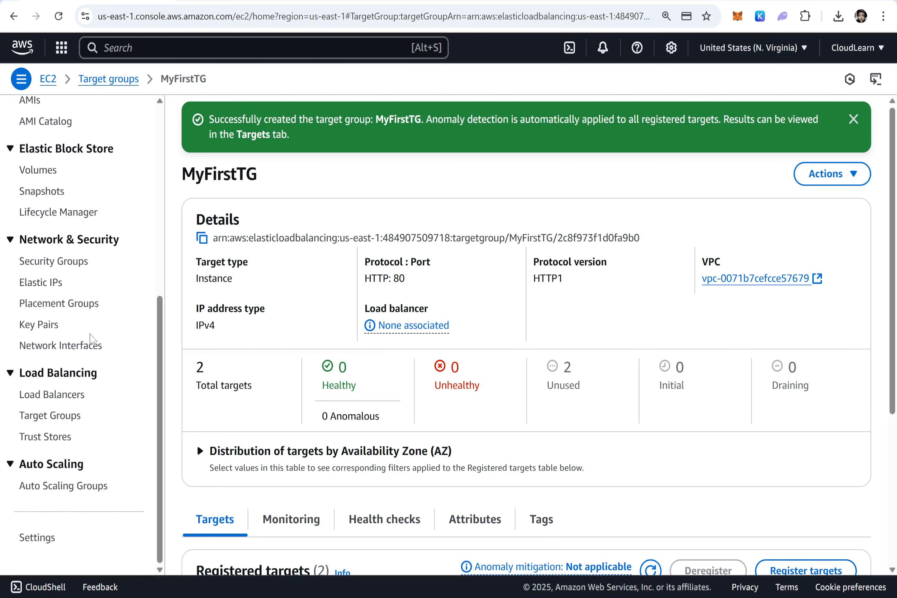
{"action": "left_click", "coordinate": [48, 395]}
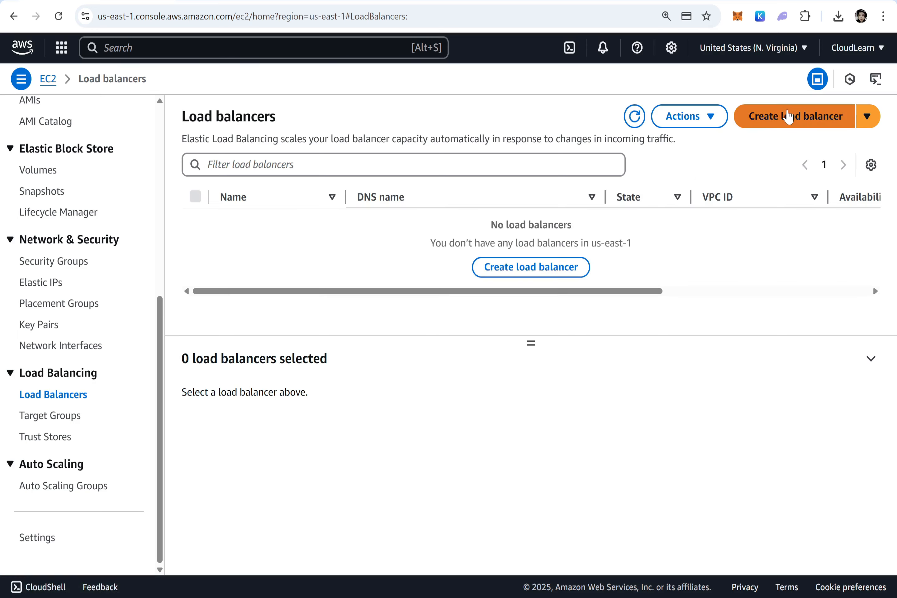
{"action": "left_click", "coordinate": [786, 115]}
Compare the Application, Network and Gateway Load Balancer types and examine the previous-generation Classic Load Balancer's details.
{"action": "scroll", "coordinate": [154, 336], "scroll_direction": "down", "scroll_amount": 1}
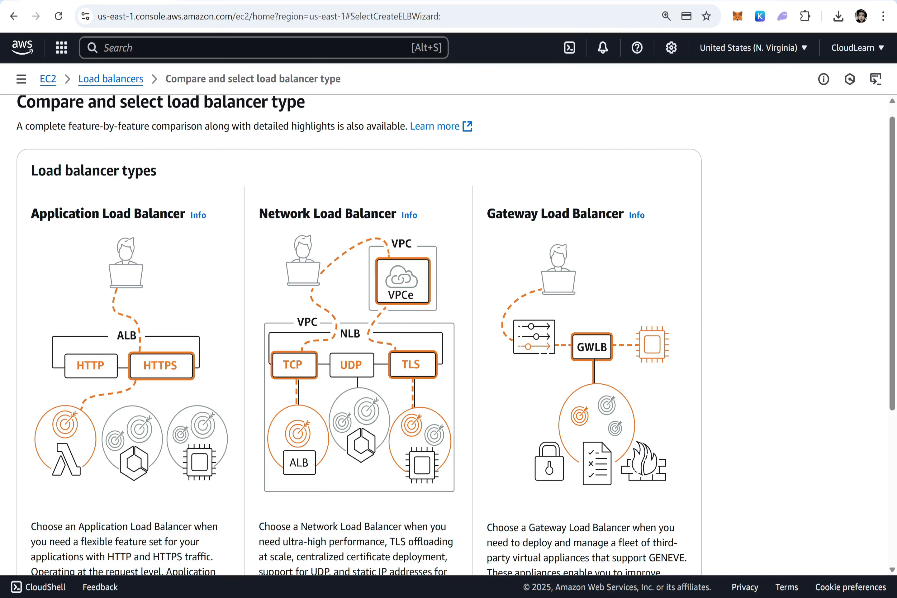
{"action": "scroll", "coordinate": [555, 223], "scroll_direction": "down", "scroll_amount": 2}
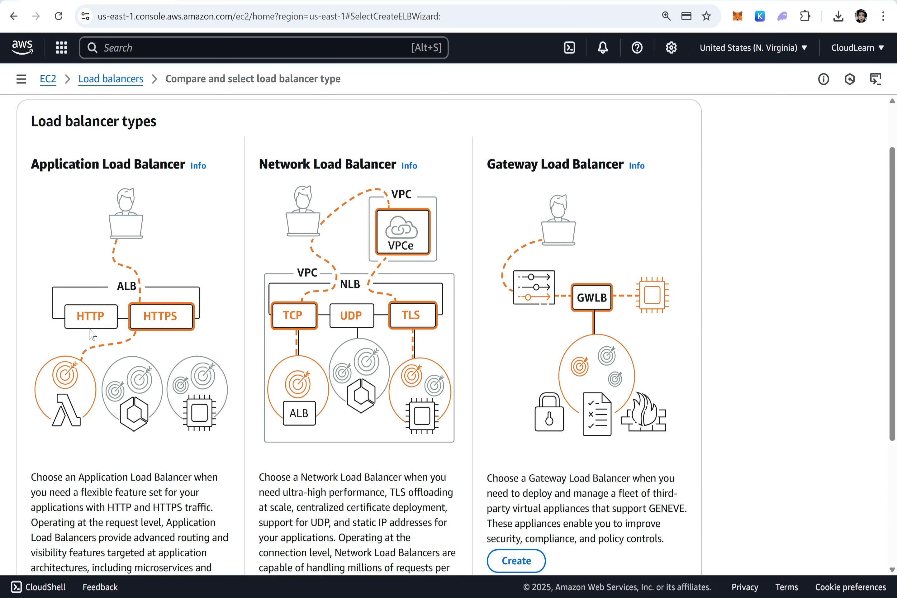
{"action": "scroll", "coordinate": [153, 327], "scroll_direction": "down", "scroll_amount": 5}
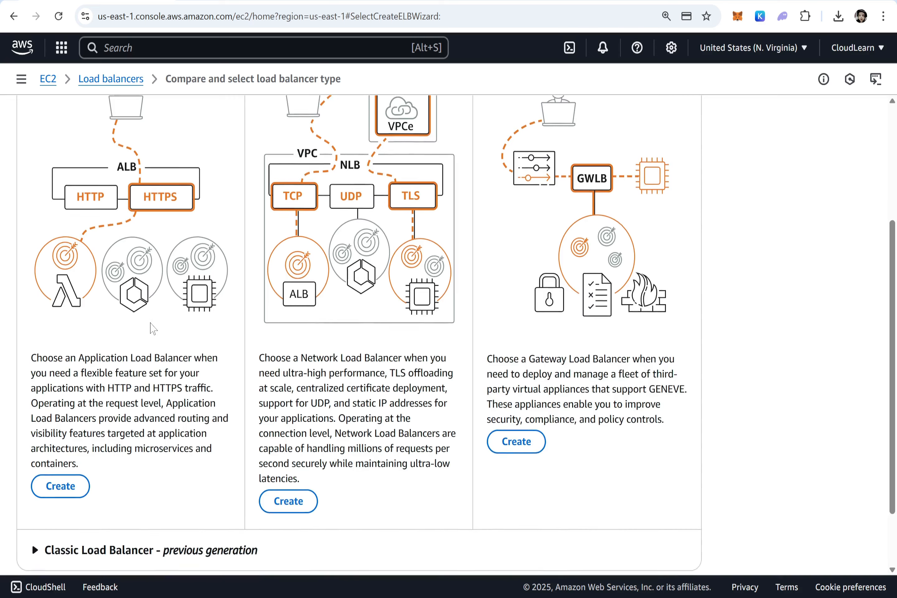
{"action": "left_click", "coordinate": [66, 473]}
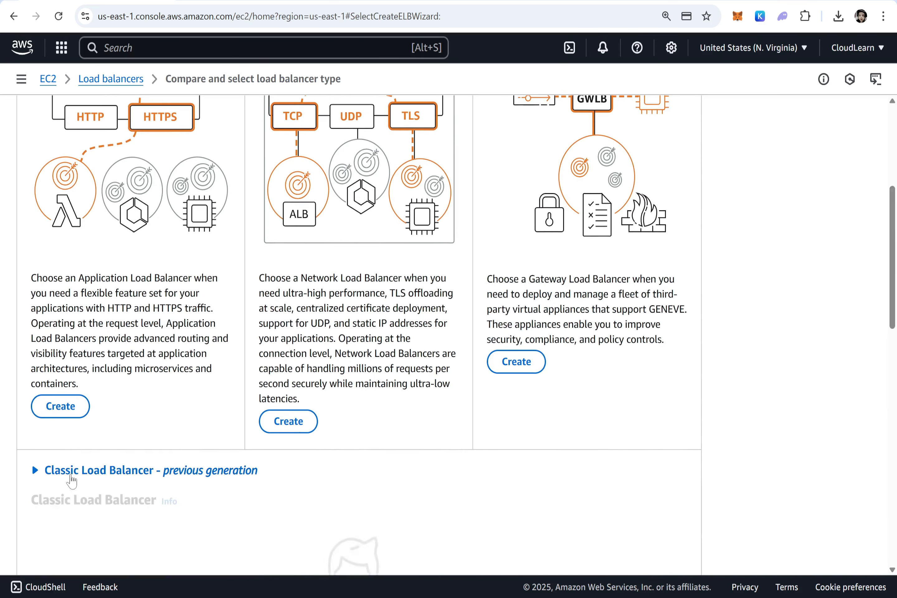
{"action": "scroll", "coordinate": [221, 478], "scroll_direction": "down", "scroll_amount": 4}
{"action": "scroll", "coordinate": [220, 478], "scroll_direction": "down", "scroll_amount": 1}
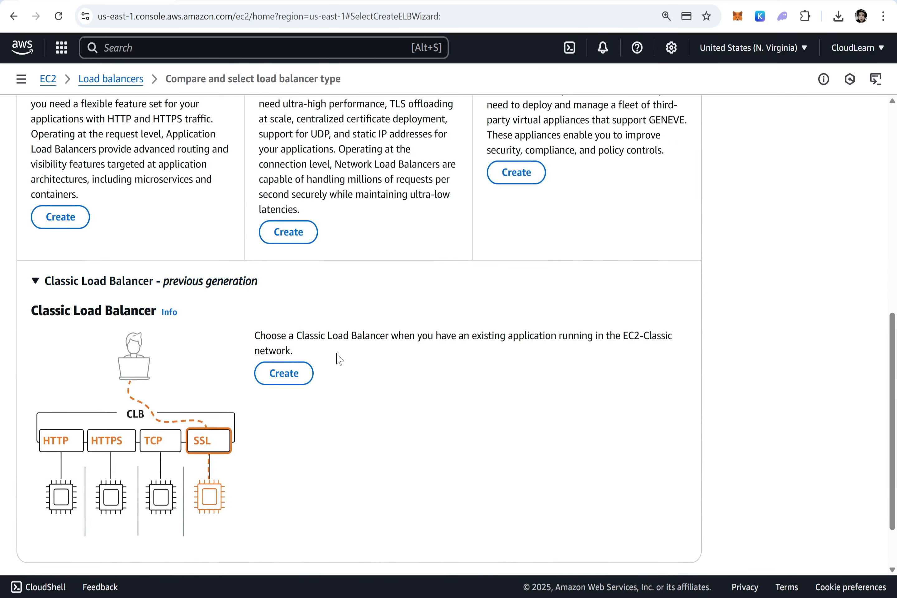
{"action": "scroll", "coordinate": [339, 359], "scroll_direction": "up", "scroll_amount": 5}
{"action": "left_click", "coordinate": [143, 458]}
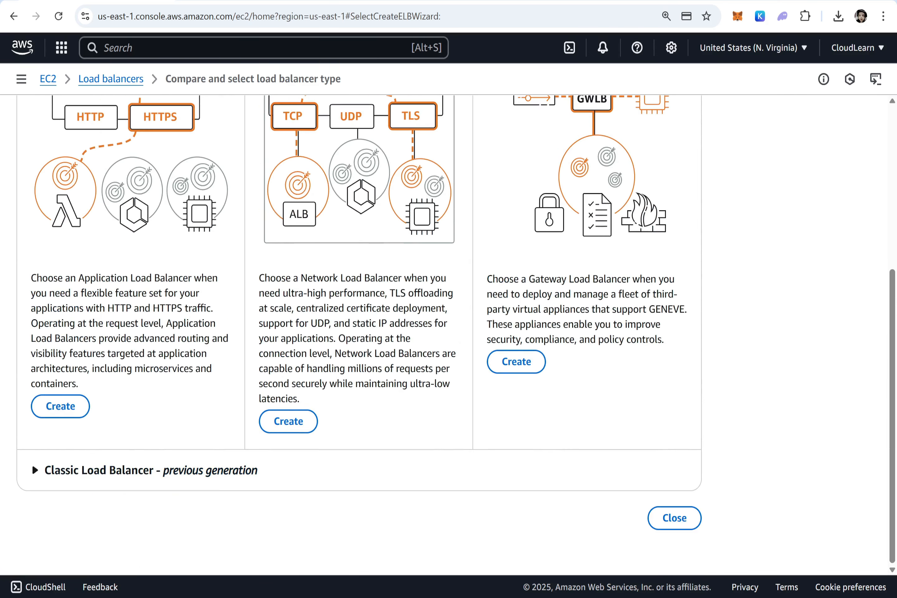
{"action": "scroll", "coordinate": [97, 231], "scroll_direction": "up", "scroll_amount": 4}
{"action": "scroll", "coordinate": [96, 228], "scroll_direction": "down", "scroll_amount": 1}
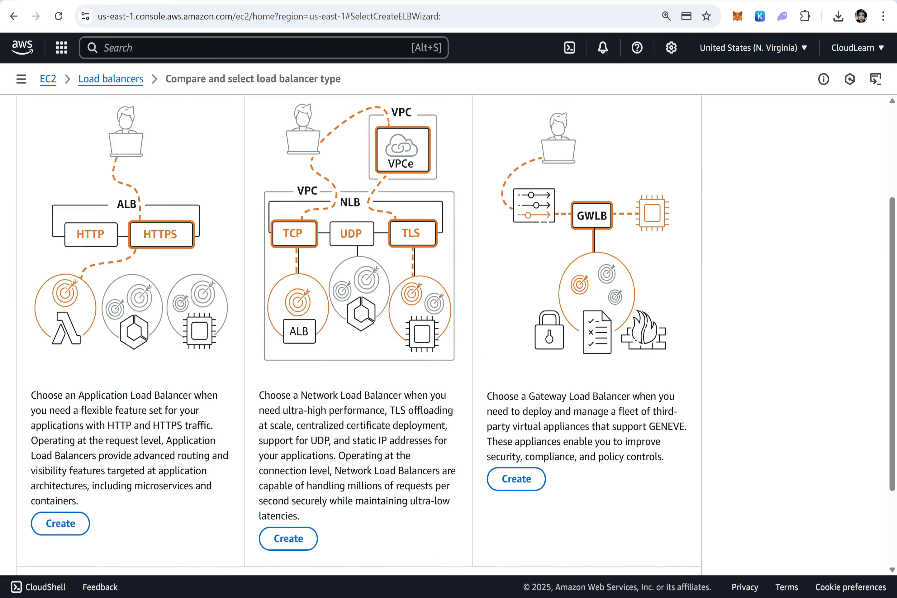
Start creating an Application Load Balancer and enter MyFirstTG as its name, keeping the internet-facing scheme.
{"action": "left_click", "coordinate": [77, 526]}
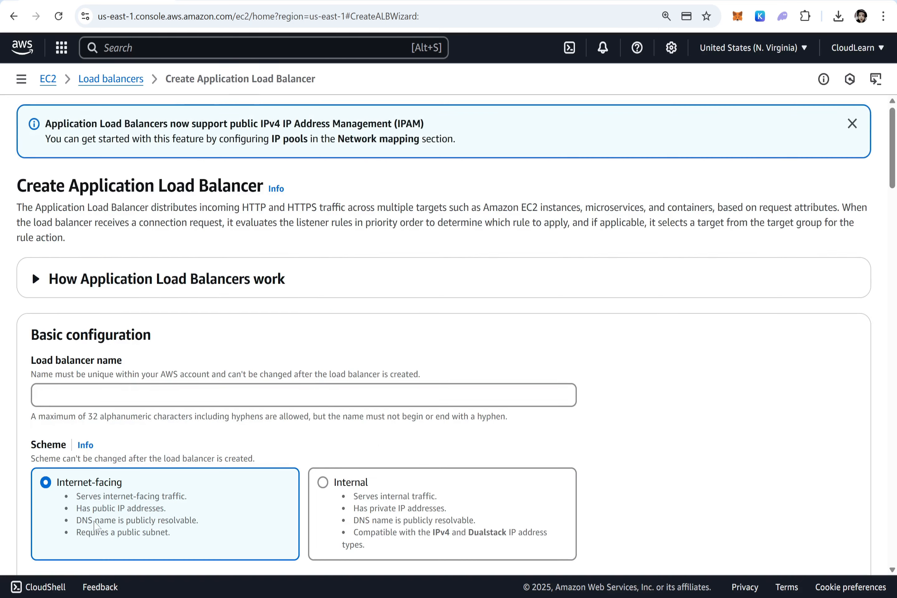
{"action": "left_click", "coordinate": [155, 394]}
{"action": "type", "text": "MyFirstTG"}
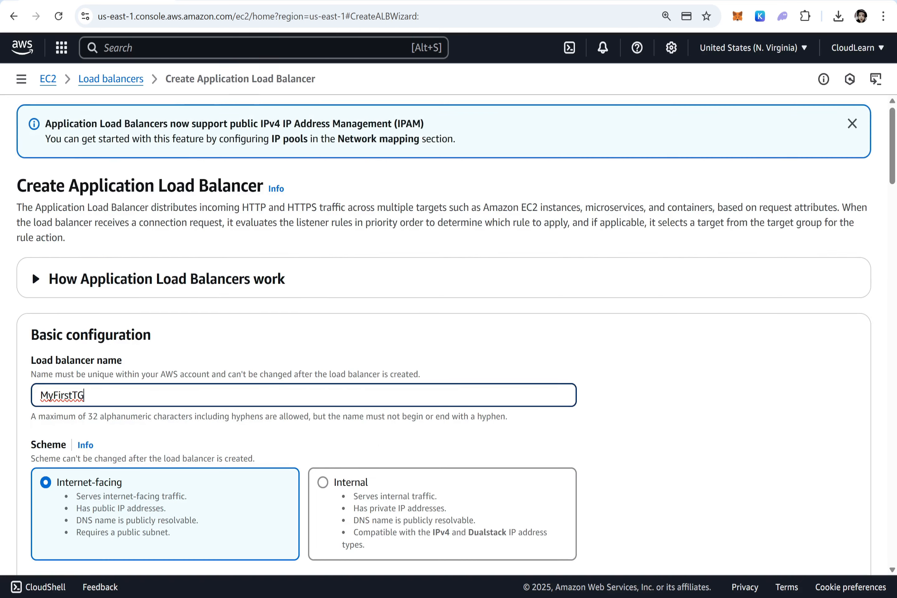
{"action": "scroll", "coordinate": [304, 395], "scroll_direction": "down", "scroll_amount": 2}
{"action": "scroll", "coordinate": [100, 401], "scroll_direction": "down", "scroll_amount": 2}
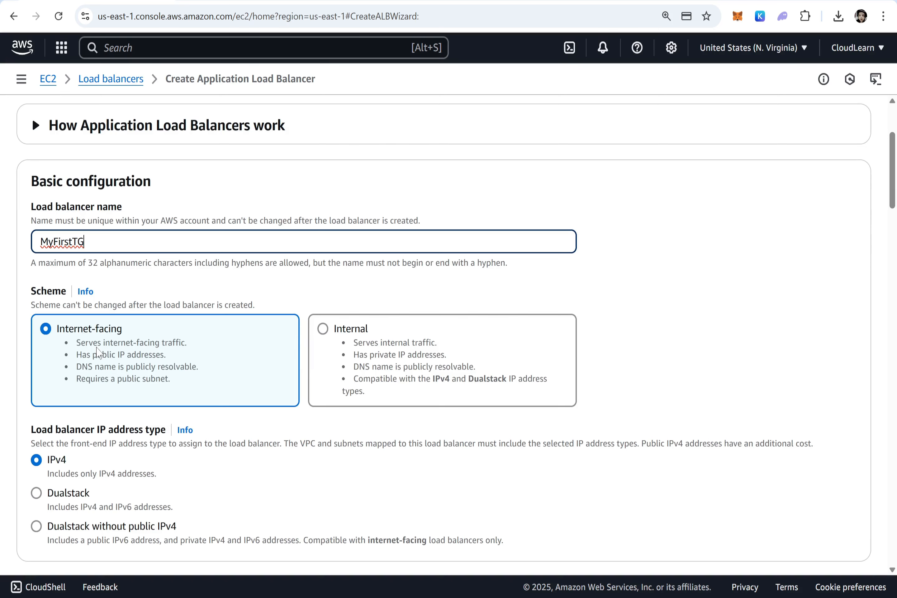
Enable all six Availability Zones, us-east-1a through us-east-1f, in the load balancer's network mapping.
{"action": "scroll", "coordinate": [98, 352], "scroll_direction": "down", "scroll_amount": 8}
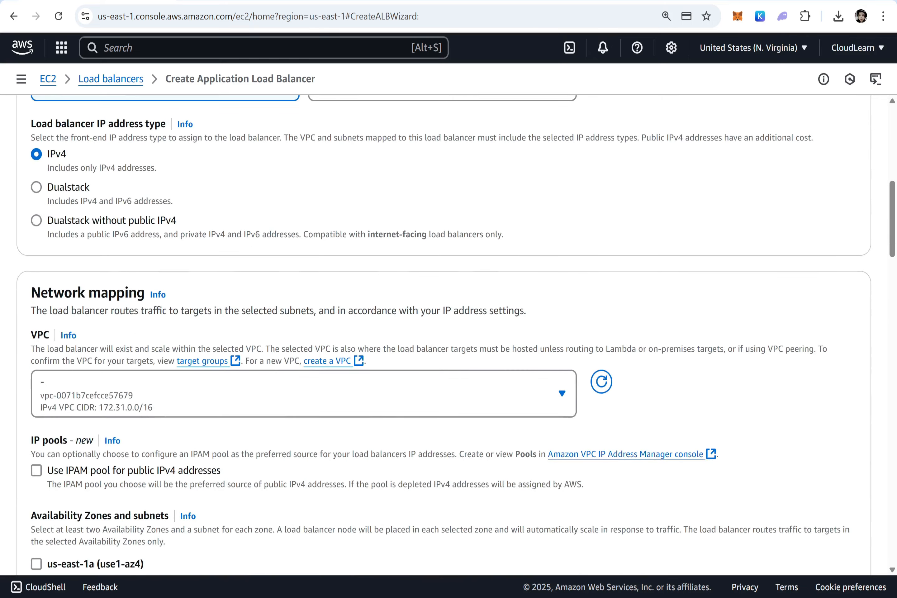
{"action": "scroll", "coordinate": [123, 447], "scroll_direction": "down", "scroll_amount": 7}
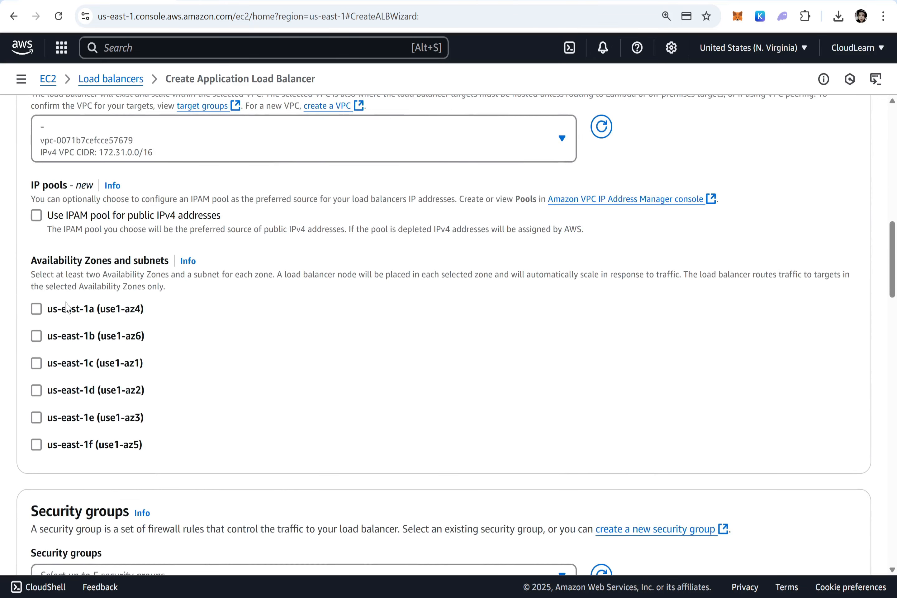
{"action": "left_click", "coordinate": [36, 309]}
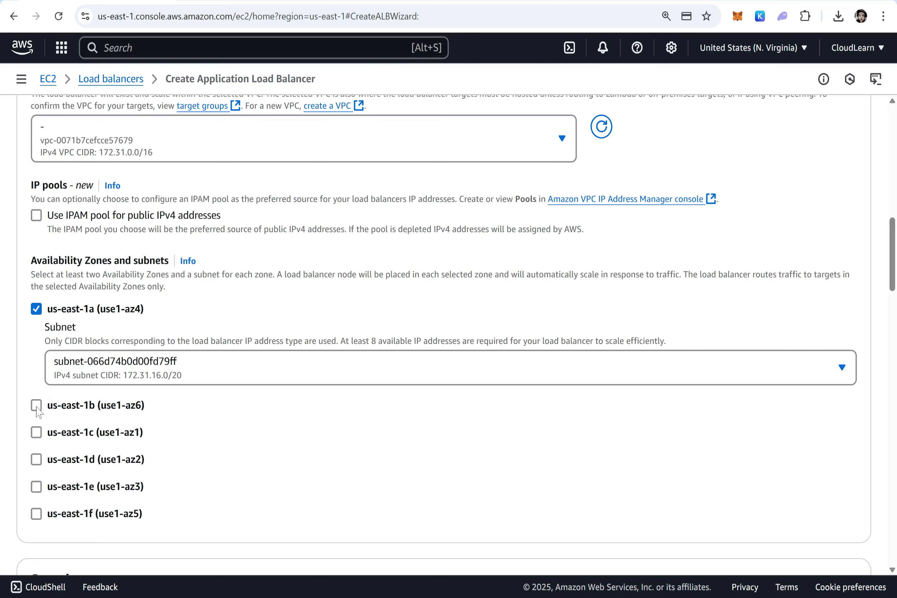
{"action": "left_click", "coordinate": [36, 336]}
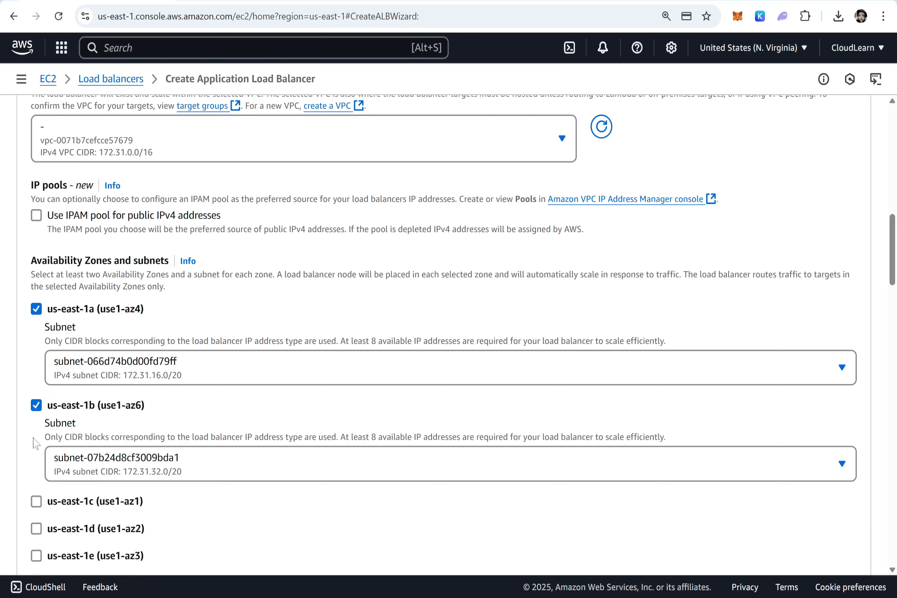
{"action": "left_click", "coordinate": [36, 501]}
{"action": "scroll", "coordinate": [38, 506], "scroll_direction": "down", "scroll_amount": 9}
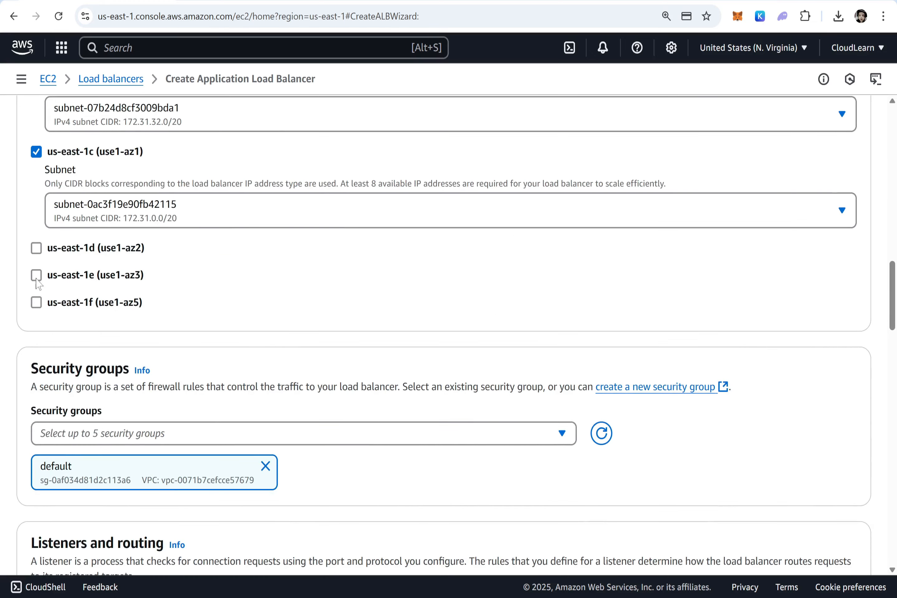
{"action": "left_click", "coordinate": [36, 249]}
{"action": "left_click", "coordinate": [37, 344]}
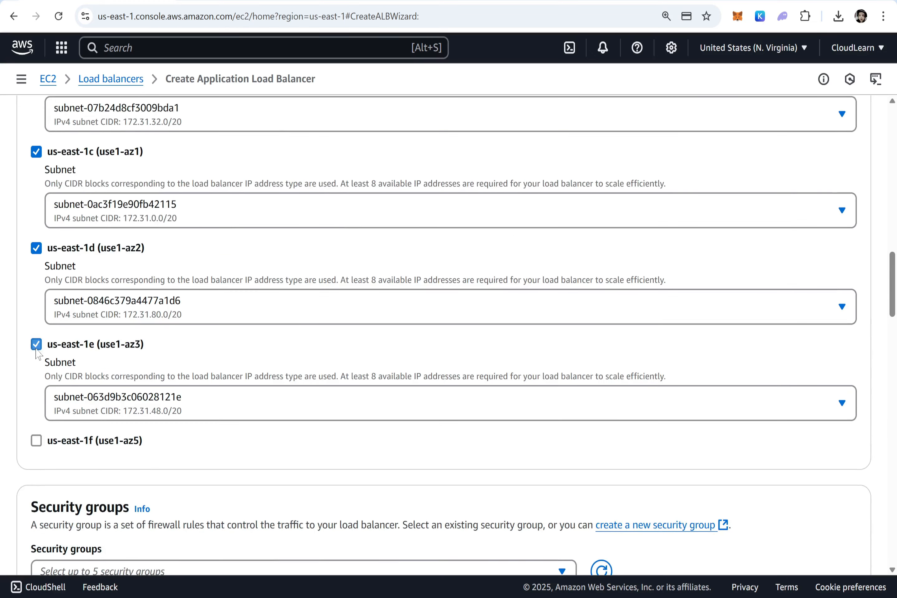
{"action": "left_click", "coordinate": [36, 439]}
Remove the default security group from the load balancer and check which existing security groups are available.
{"action": "scroll", "coordinate": [36, 444], "scroll_direction": "down", "scroll_amount": 8}
{"action": "scroll", "coordinate": [36, 444], "scroll_direction": "down", "scroll_amount": 1}
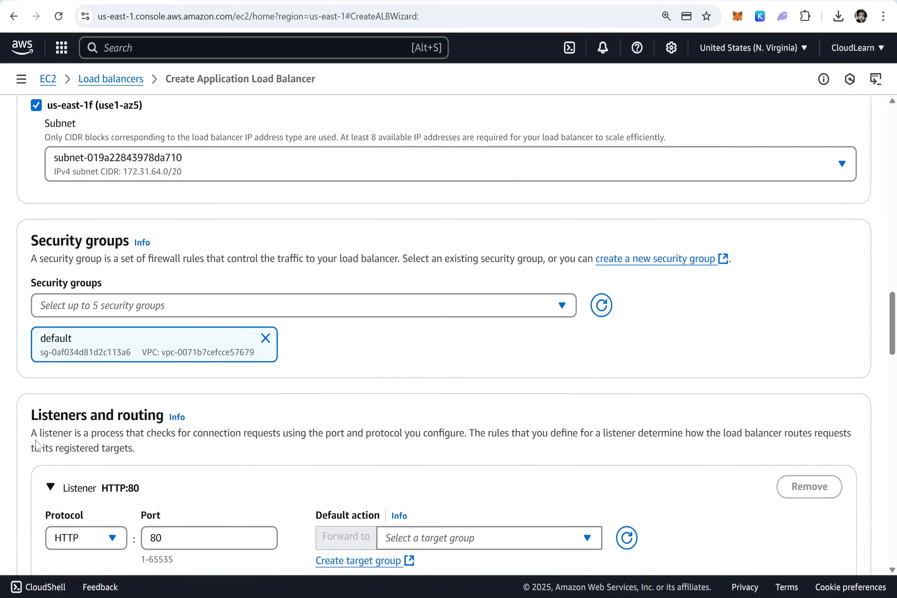
{"action": "left_click", "coordinate": [265, 338]}
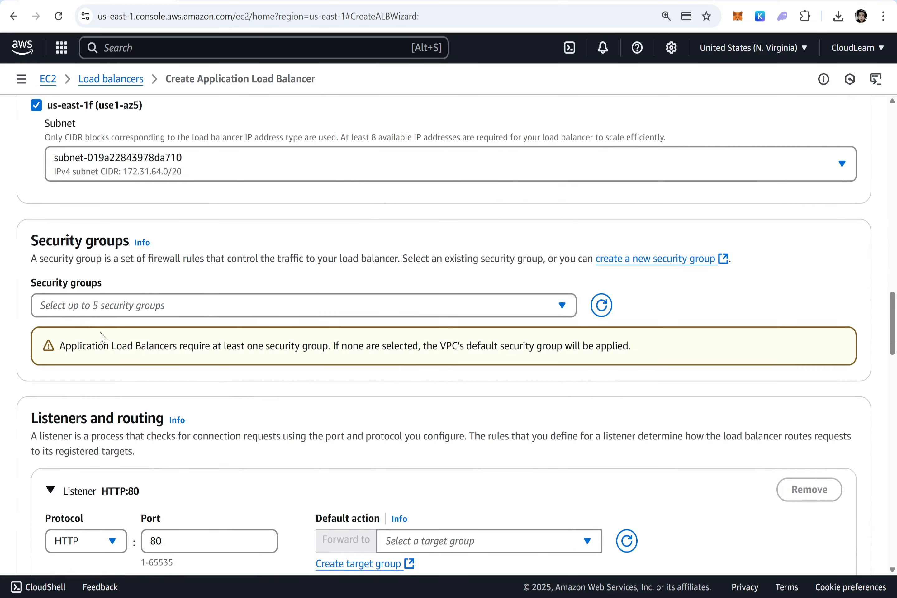
{"action": "left_click", "coordinate": [98, 308]}
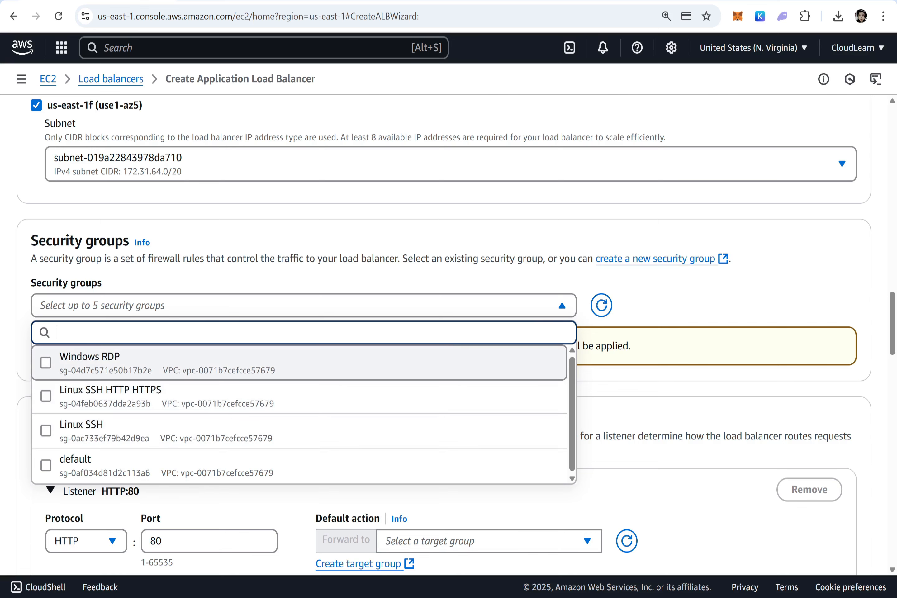
{"action": "left_click", "coordinate": [728, 299]}
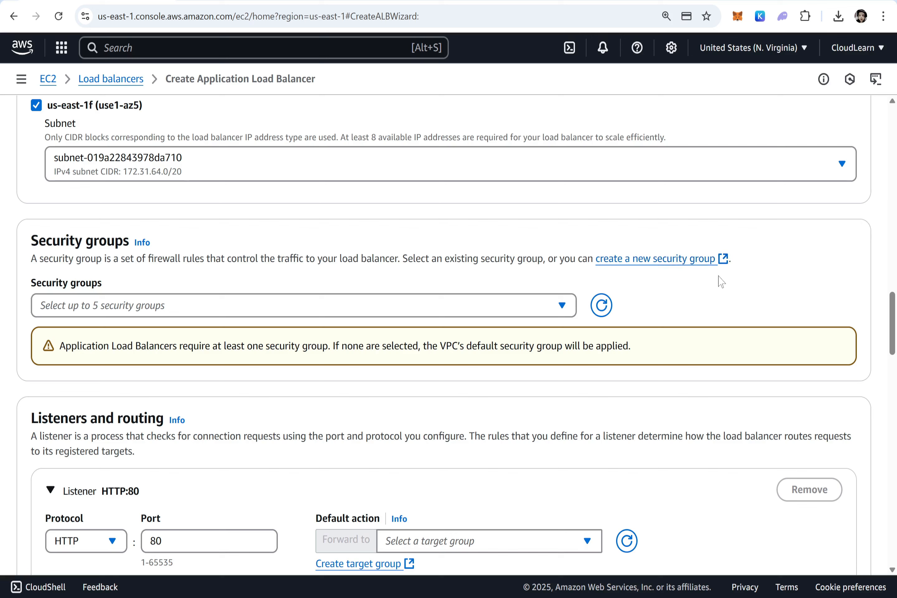
{"action": "left_click", "coordinate": [723, 257]}
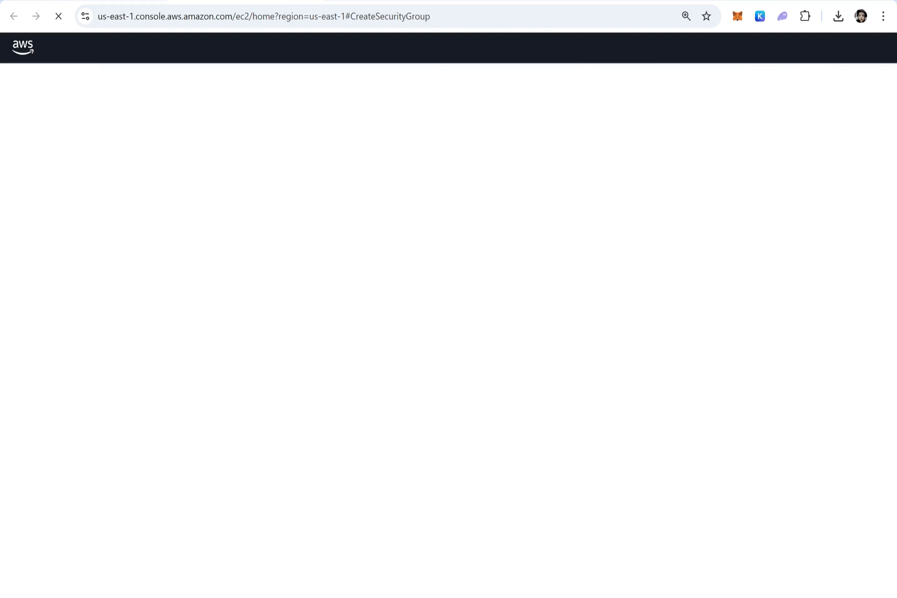
{"action": "left_click", "coordinate": [288, 2]}
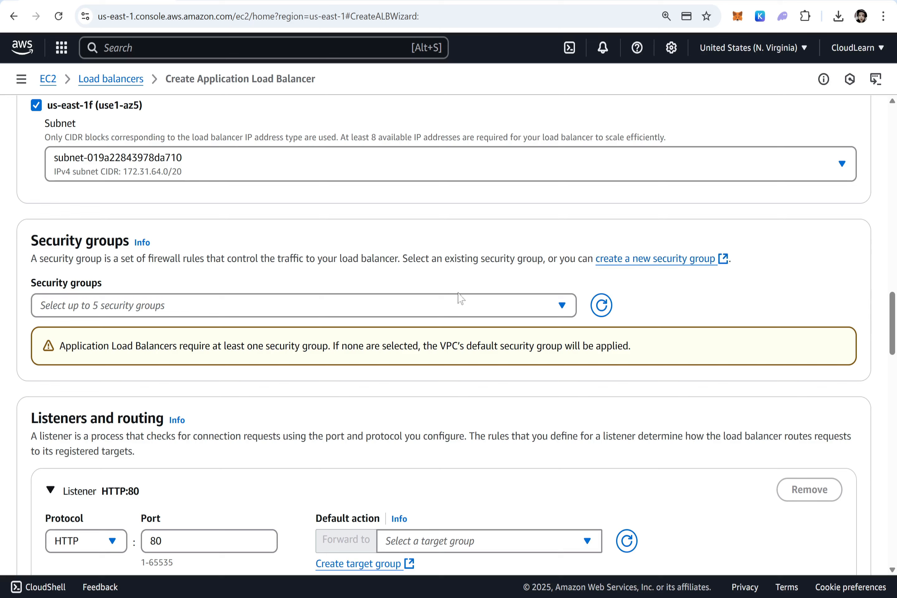
{"action": "left_click", "coordinate": [457, 307]}
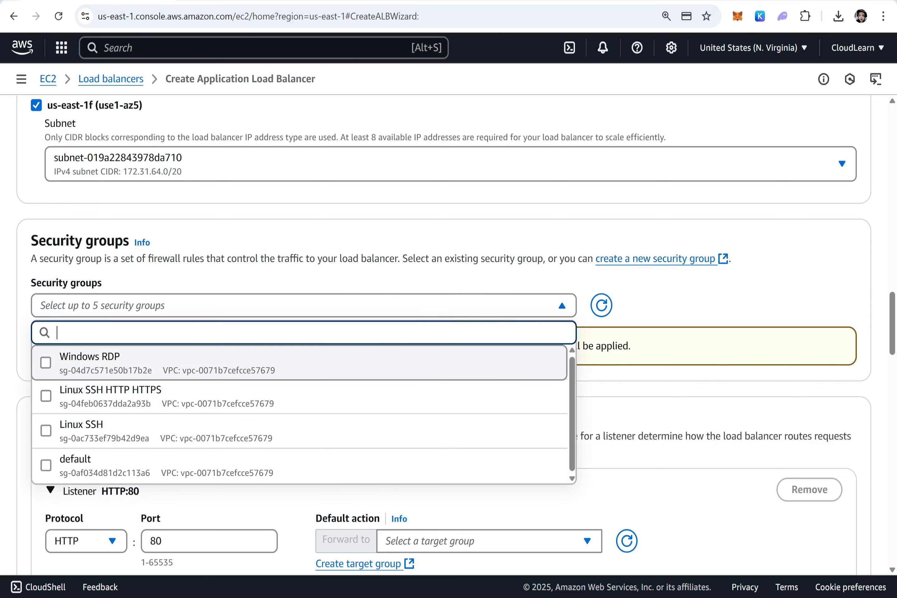
{"action": "left_click", "coordinate": [523, 250]}
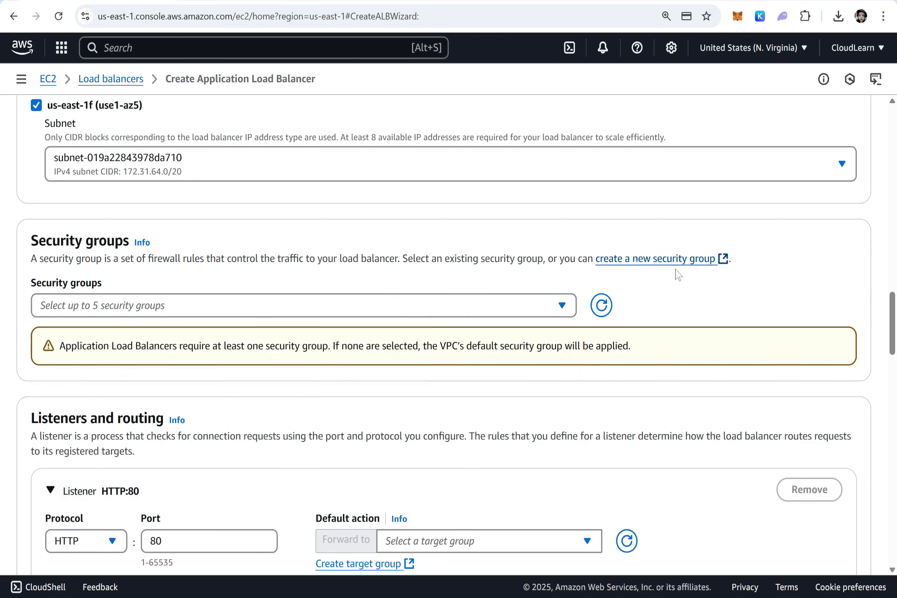
Start creating a new security group with HTTP HTTPS as both its name and its description.
{"action": "left_click", "coordinate": [724, 263]}
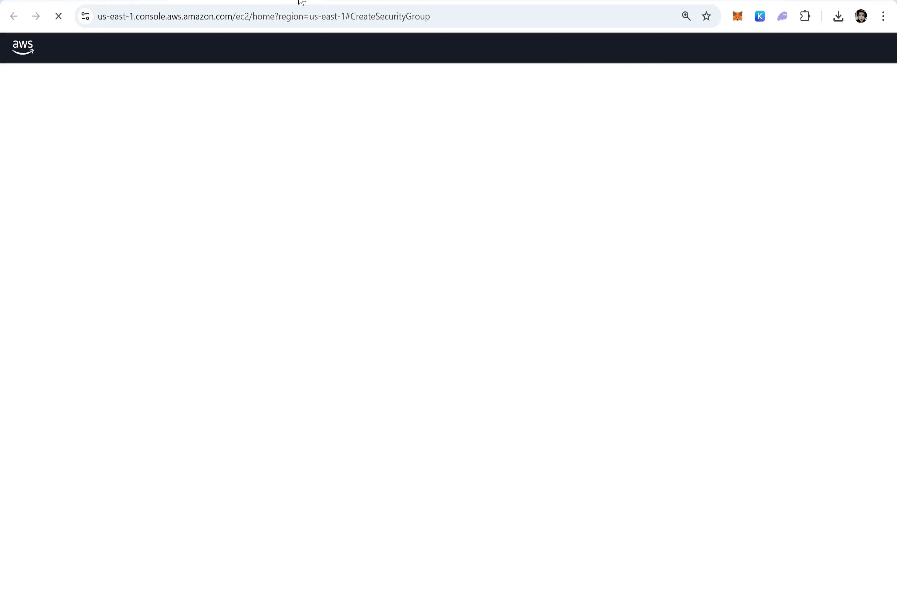
{"action": "scroll", "coordinate": [117, 233], "scroll_direction": "down", "scroll_amount": 5}
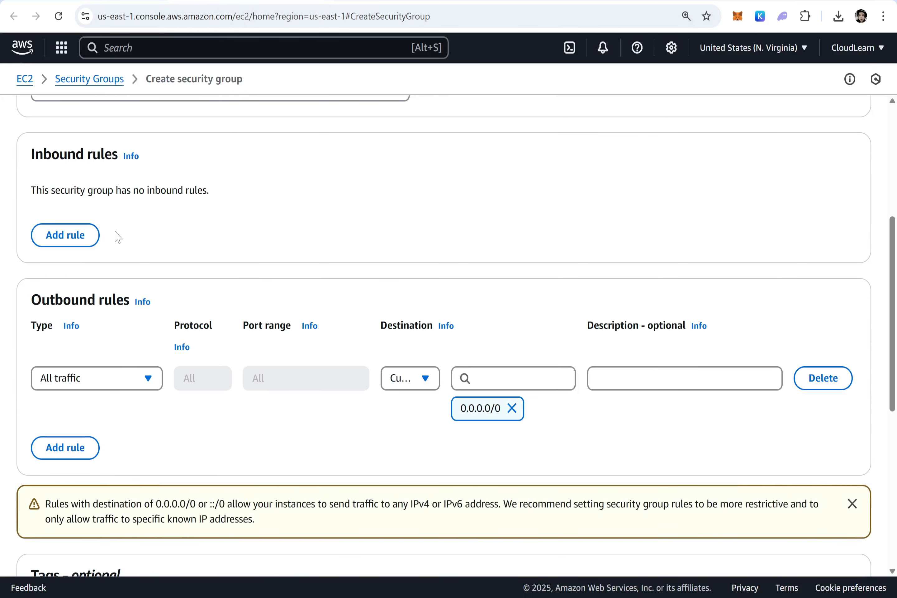
{"action": "scroll", "coordinate": [116, 232], "scroll_direction": "up", "scroll_amount": 5}
{"action": "left_click", "coordinate": [116, 230]}
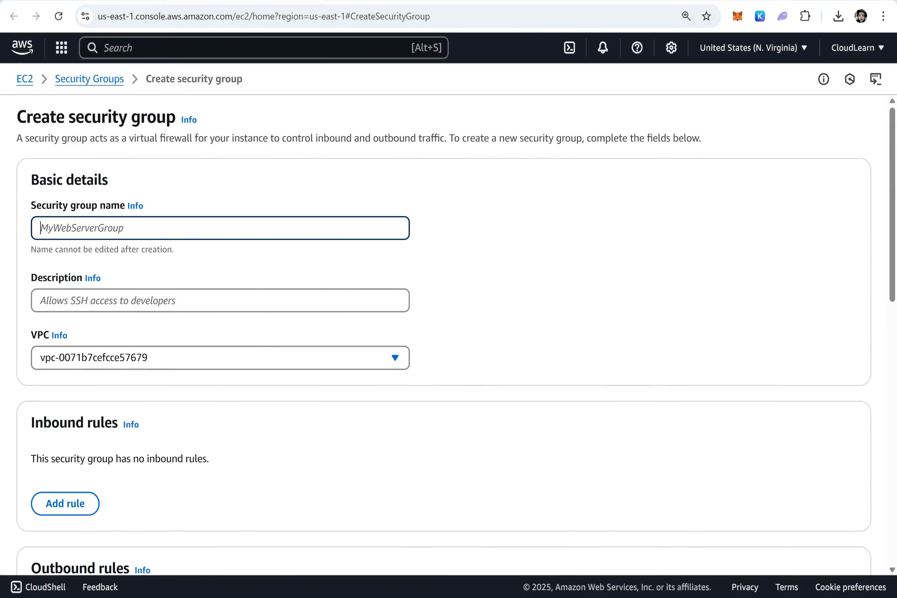
{"action": "type", "text": "HTTP HTTPS"}
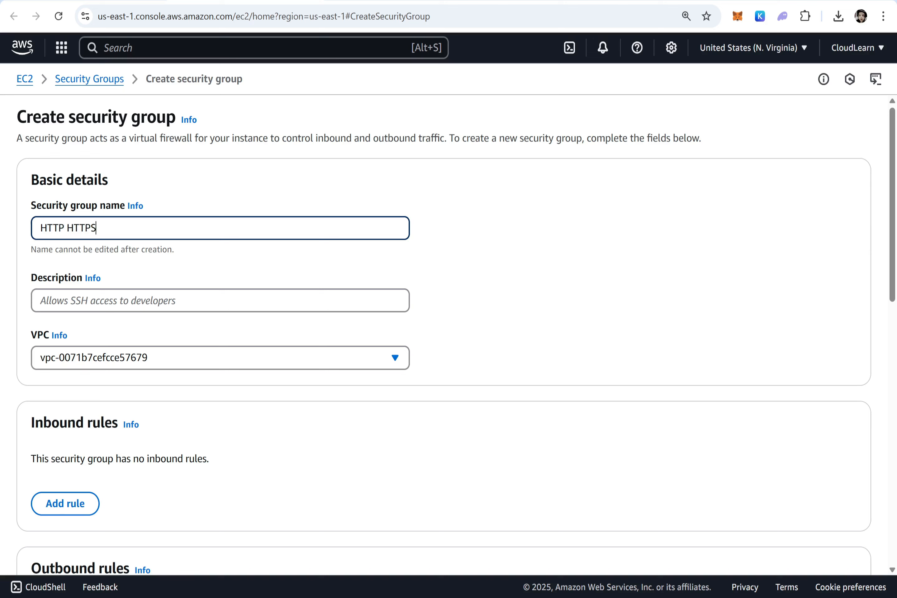
{"action": "key", "text": "ctrl+a"}
{"action": "key", "text": "ctrl+c"}
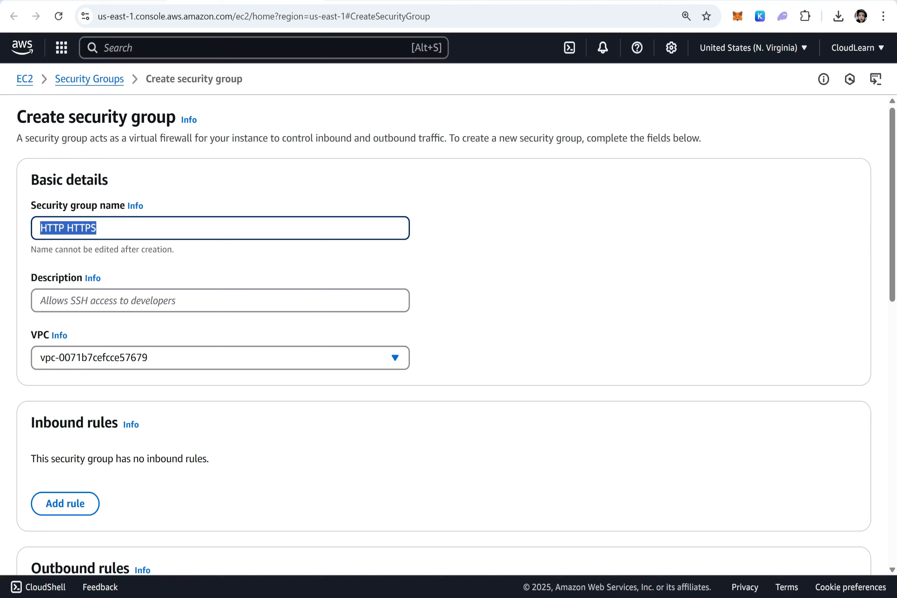
{"action": "key", "text": "Tab"}
{"action": "key", "text": "Tab"}
{"action": "key", "text": "ctrl+v"}
{"action": "key", "text": "Tab"}
{"action": "key", "text": "Tab"}
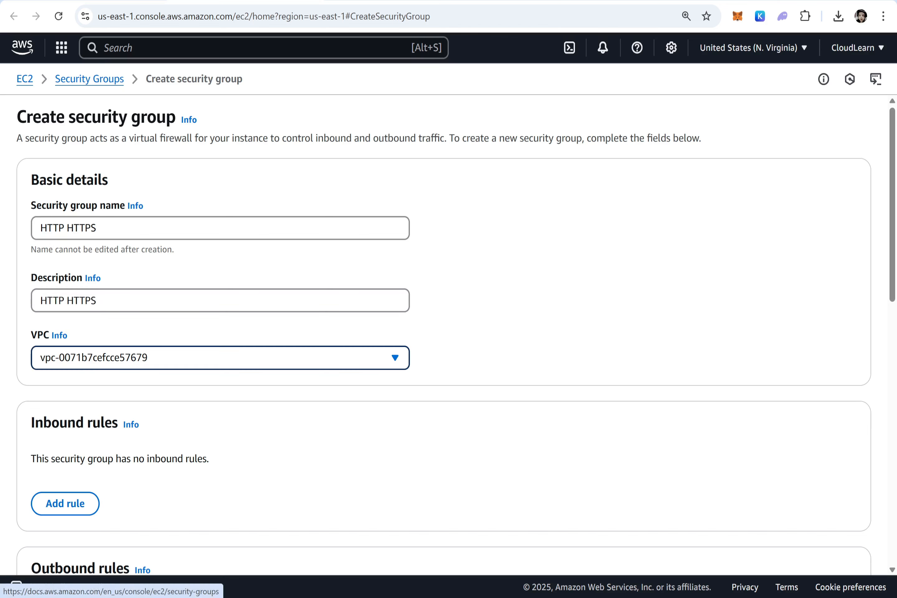
{"action": "key", "text": "Tab"}
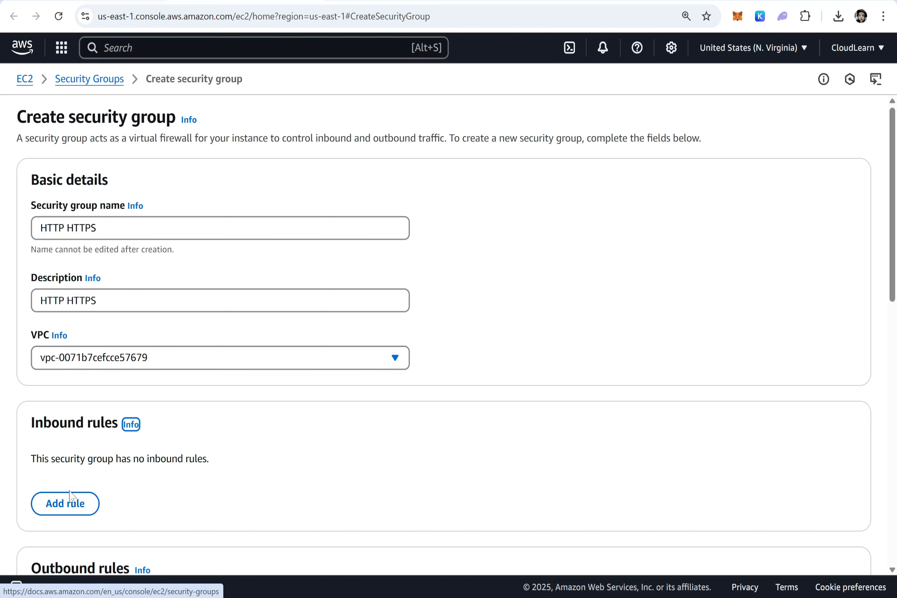
Add an inbound rule allowing HTTP traffic from Anywhere-IPv4 to the new security group.
{"action": "left_click", "coordinate": [64, 503]}
{"action": "left_click", "coordinate": [71, 507]}
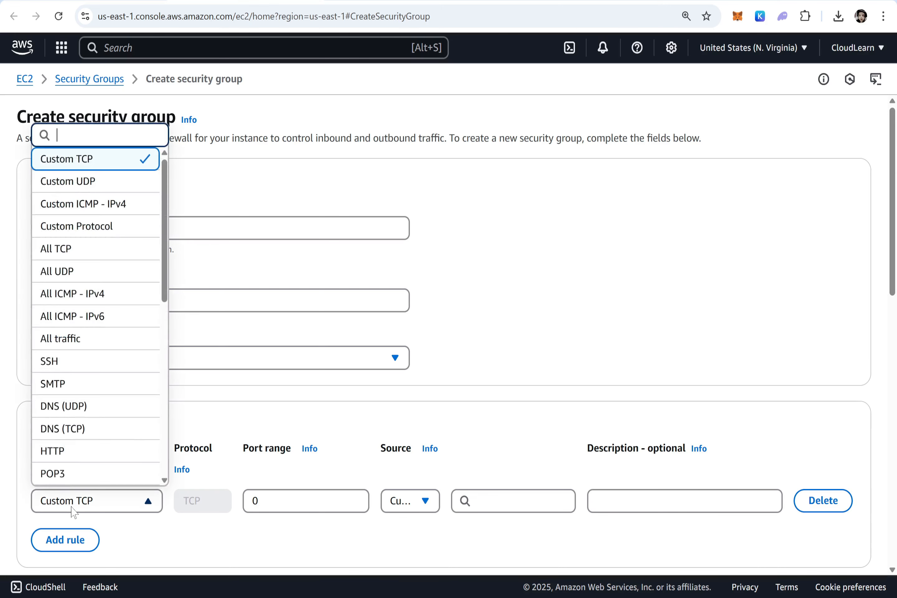
{"action": "type", "text": "htt"}
{"action": "left_click", "coordinate": [72, 405]}
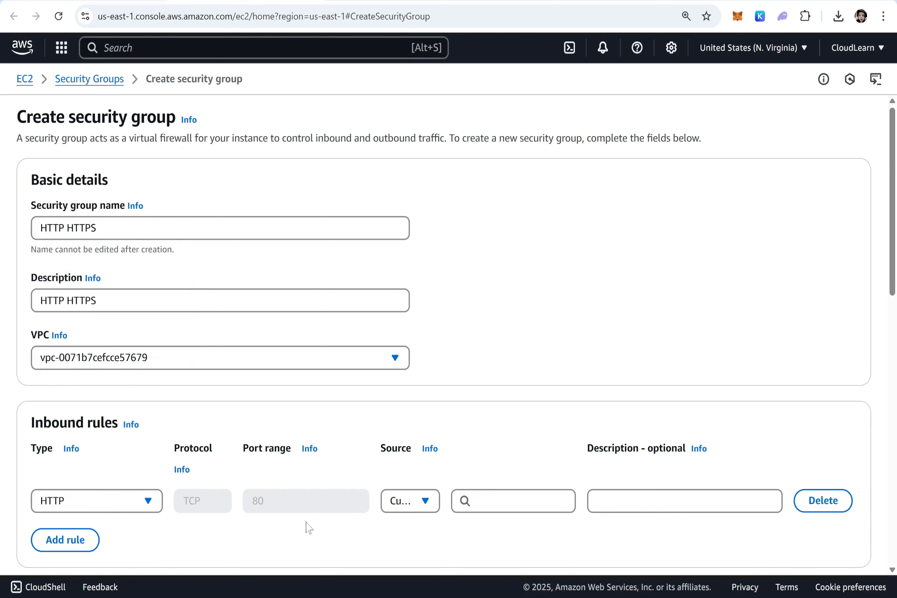
{"action": "left_click", "coordinate": [410, 498]}
{"action": "left_click", "coordinate": [422, 427]}
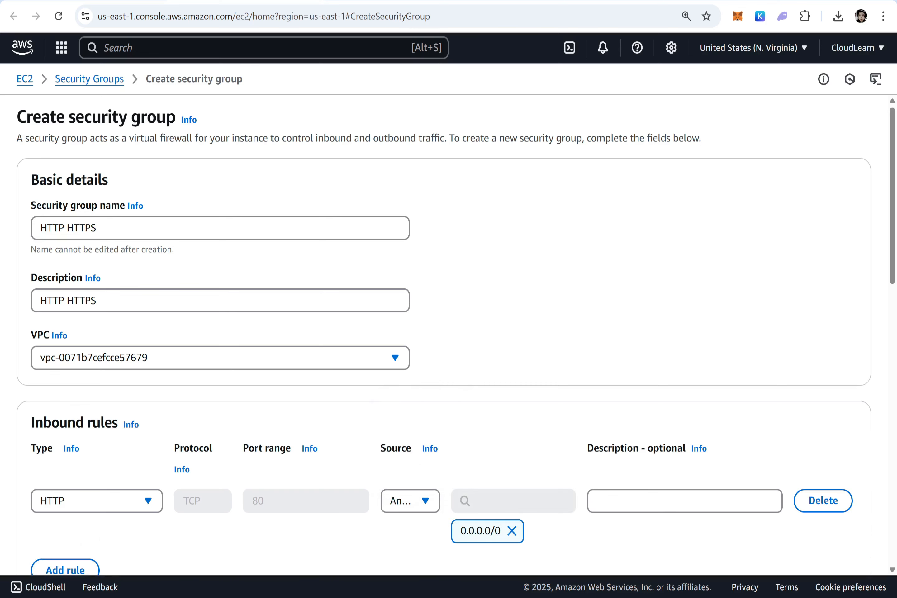
Add a second inbound rule allowing HTTPS from Anywhere-IPv4 and create the security group.
{"action": "left_click", "coordinate": [77, 565]}
{"action": "scroll", "coordinate": [100, 538], "scroll_direction": "down", "scroll_amount": 2}
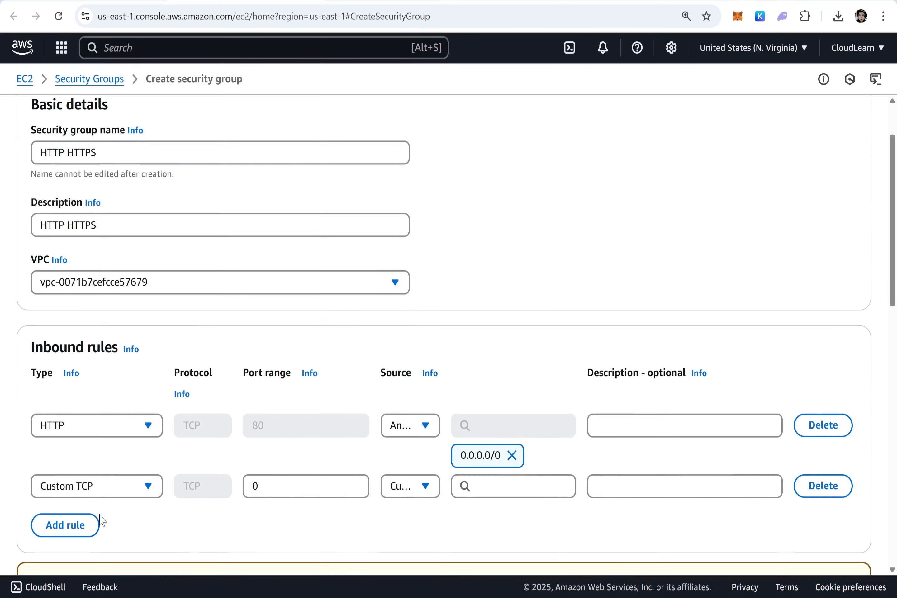
{"action": "left_click", "coordinate": [92, 486]}
{"action": "type", "text": "https"}
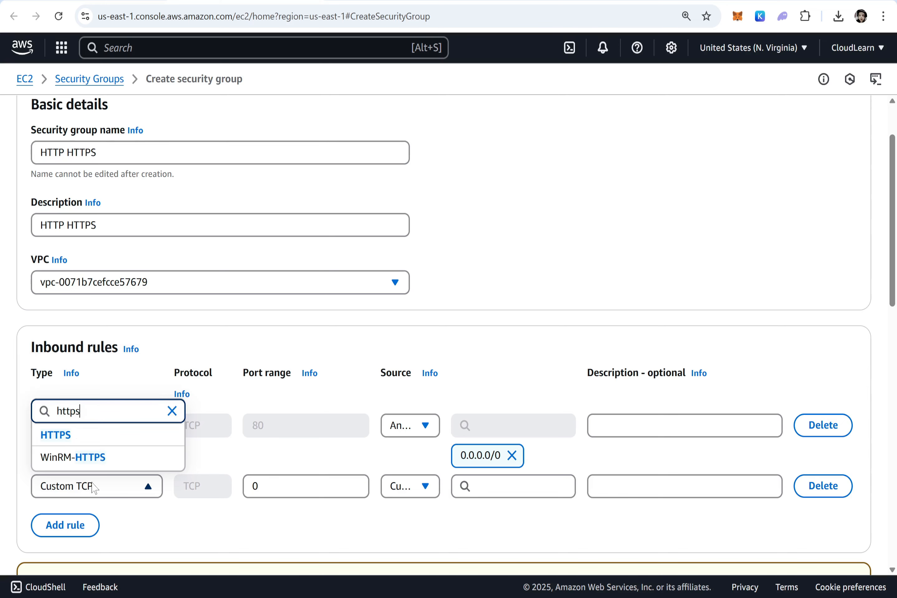
{"action": "left_click", "coordinate": [78, 433]}
{"action": "left_click", "coordinate": [410, 485]}
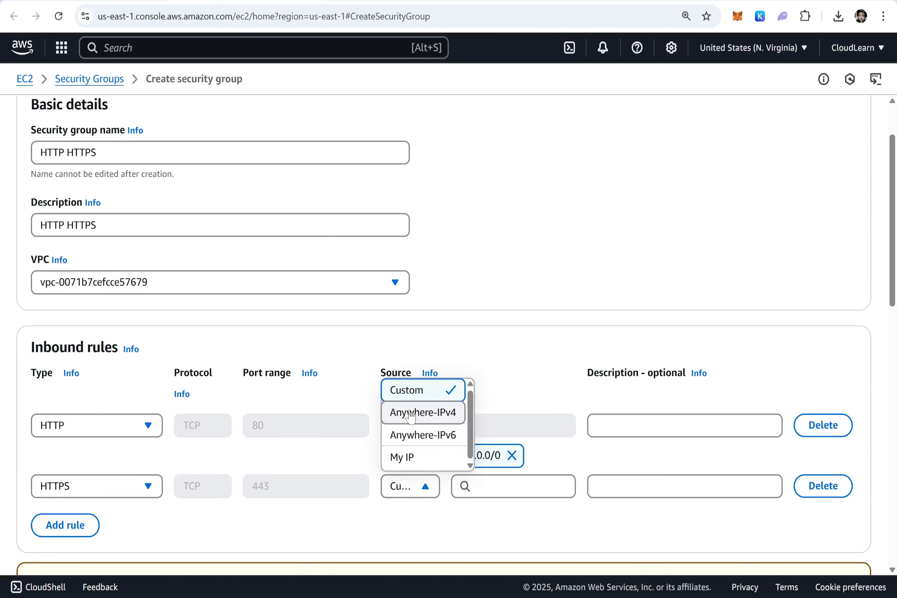
{"action": "left_click", "coordinate": [409, 415]}
{"action": "scroll", "coordinate": [589, 505], "scroll_direction": "down", "scroll_amount": 10}
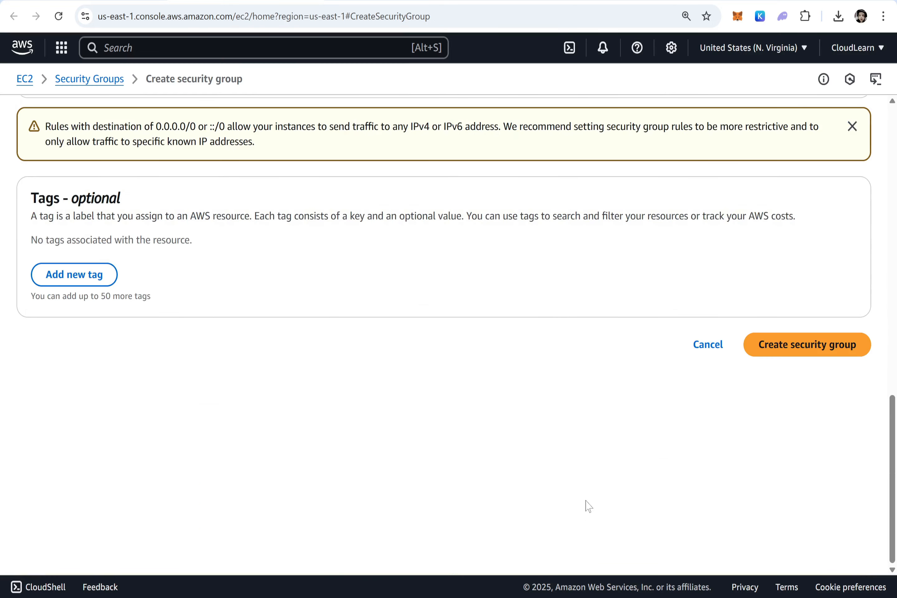
{"action": "left_click", "coordinate": [803, 353]}
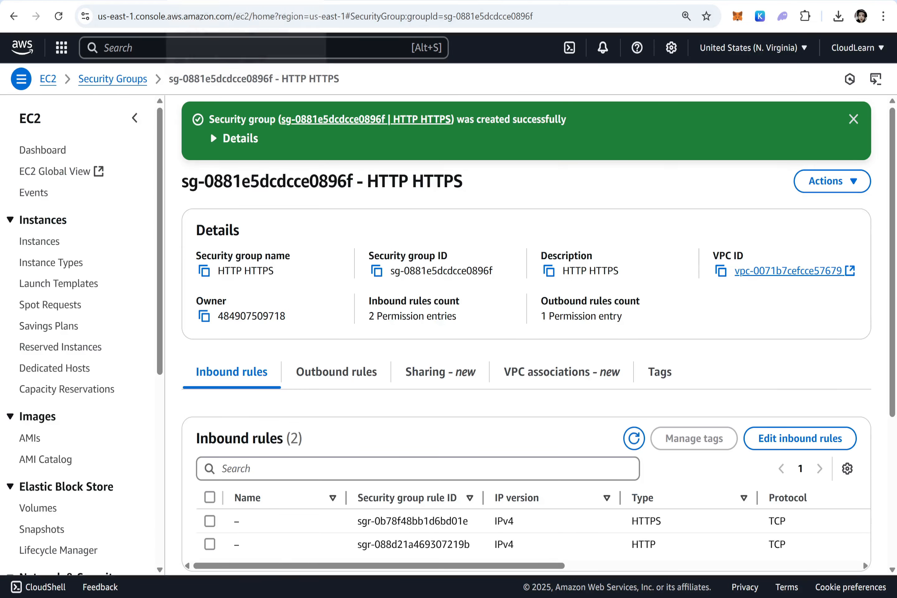
Return to the load balancer setup, refresh the security group list and replace the default group with HTTP HTTPS.
{"action": "left_click", "coordinate": [136, 0]}
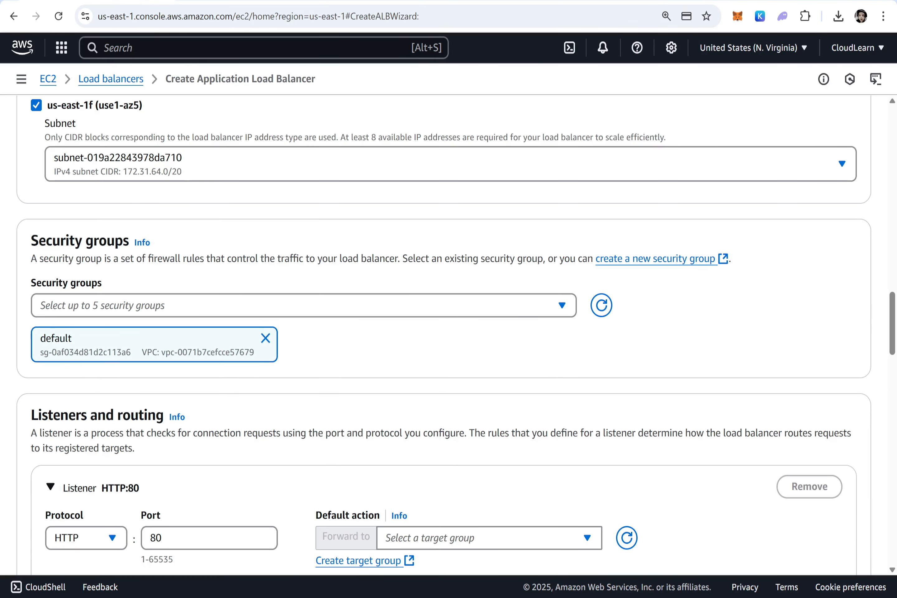
{"action": "left_click", "coordinate": [266, 338]}
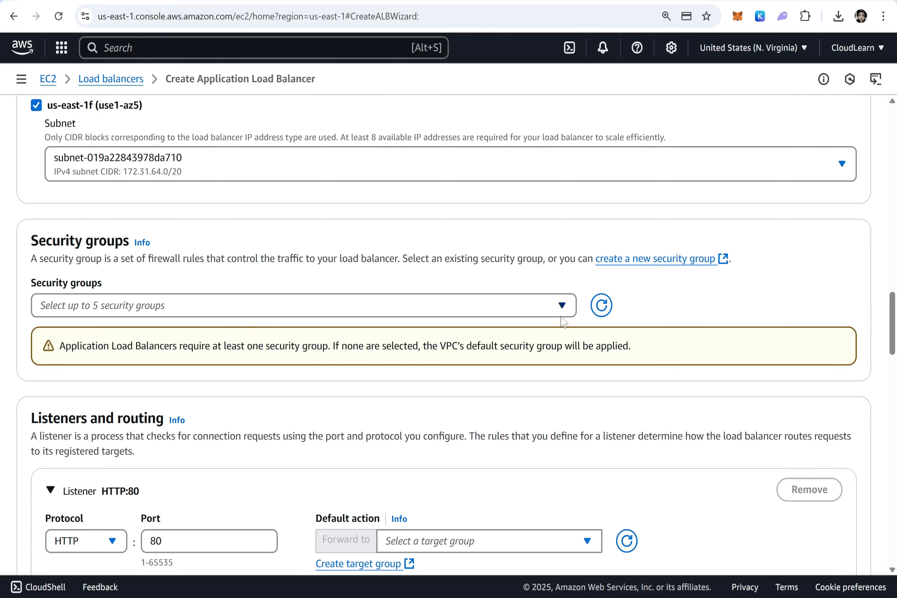
{"action": "left_click", "coordinate": [601, 305]}
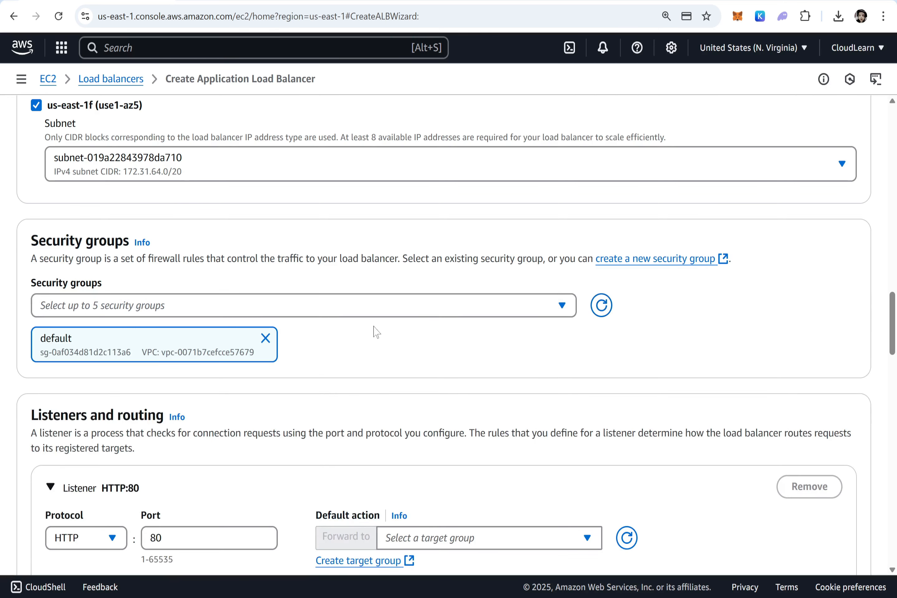
{"action": "left_click", "coordinate": [266, 339]}
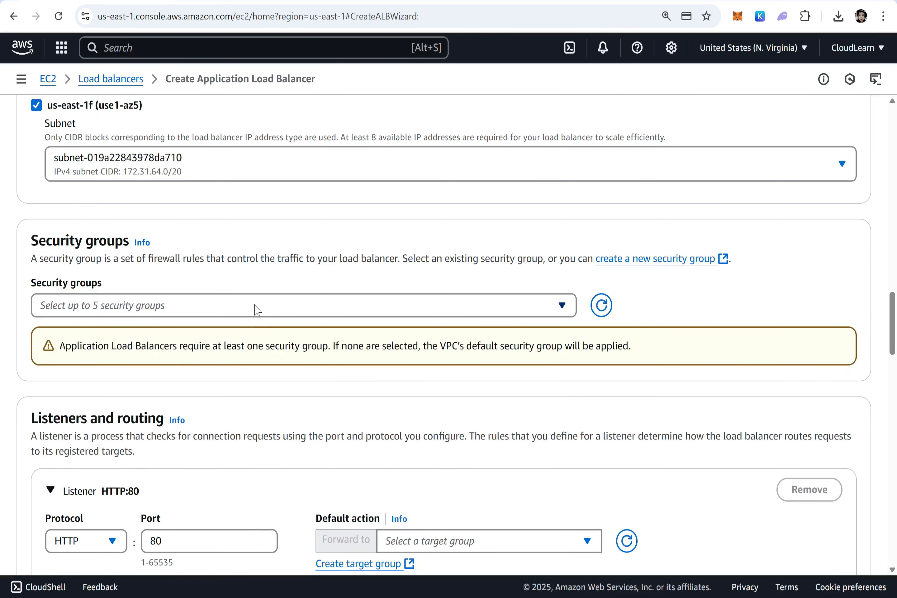
{"action": "left_click", "coordinate": [258, 309]}
{"action": "left_click", "coordinate": [79, 434]}
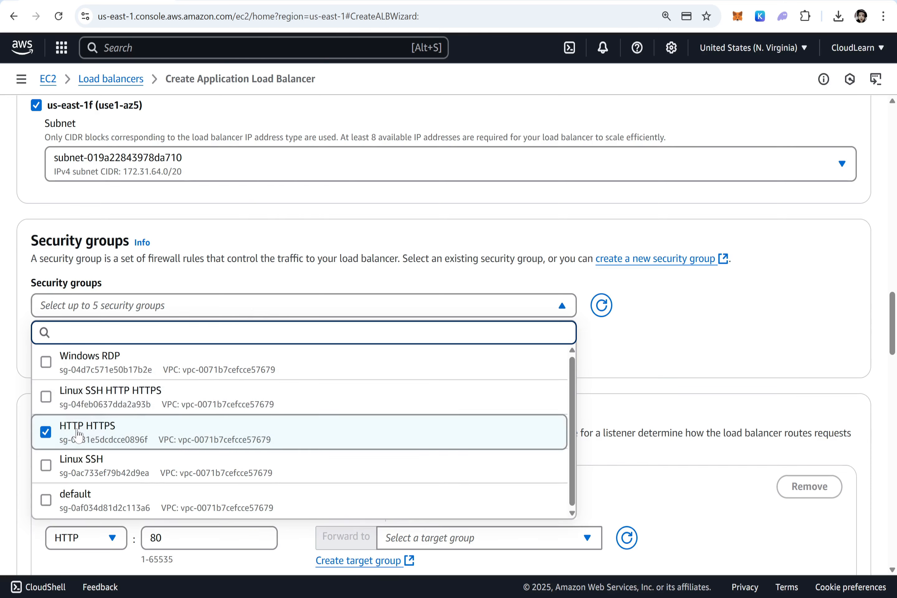
{"action": "left_click", "coordinate": [778, 332]}
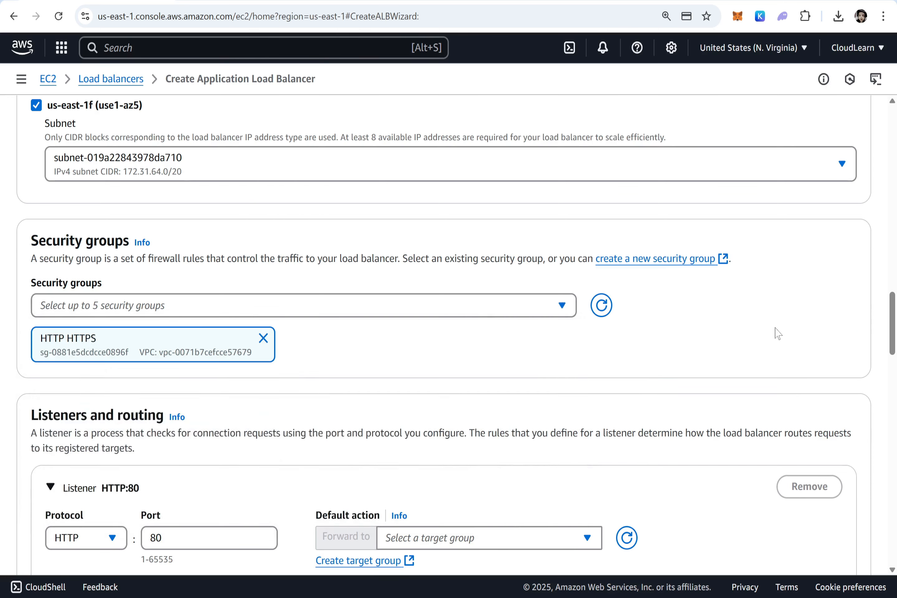
Forward the HTTP port 80 listener to target group MyFirstTG and create the load balancer without optional service integrations.
{"action": "scroll", "coordinate": [778, 332], "scroll_direction": "down", "scroll_amount": 5}
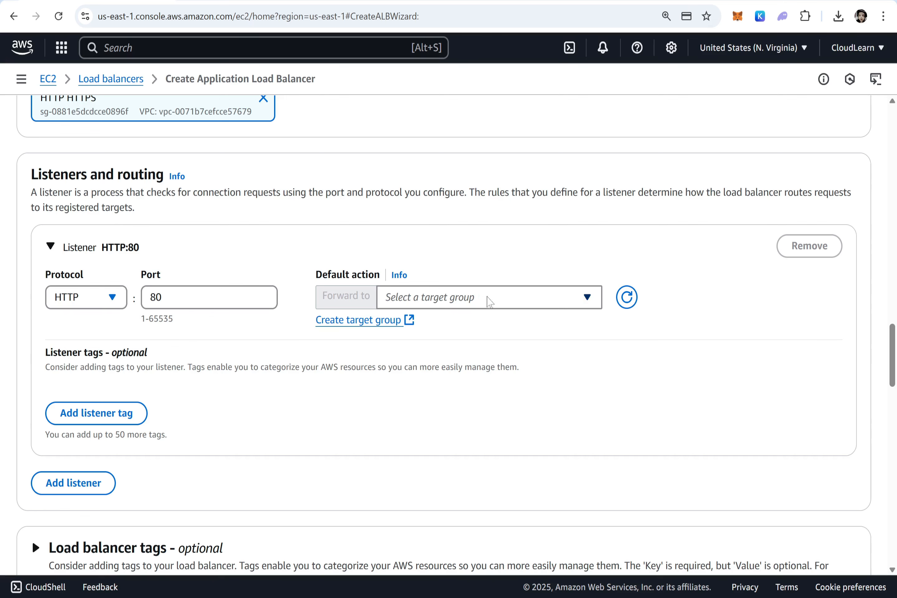
{"action": "left_click", "coordinate": [497, 300]}
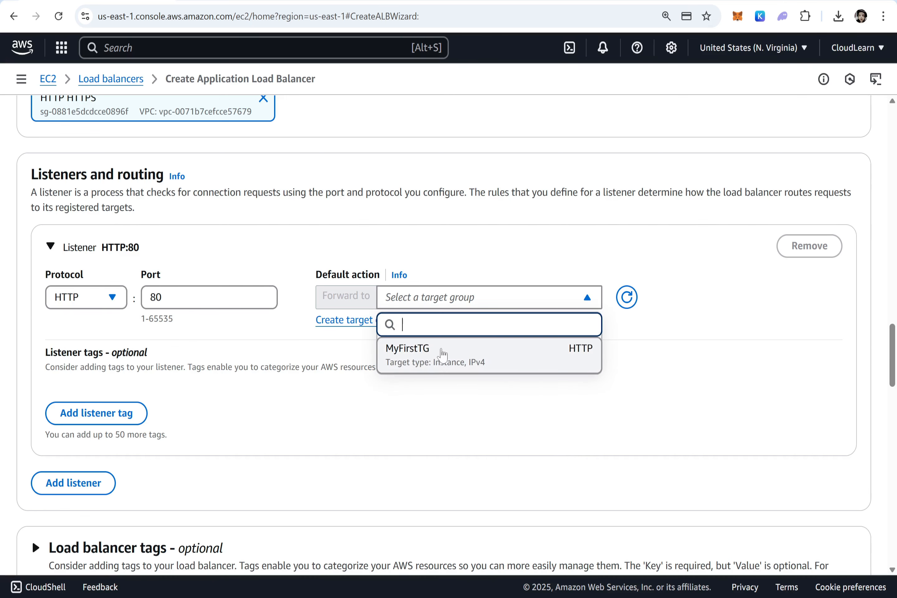
{"action": "left_click", "coordinate": [444, 355]}
{"action": "scroll", "coordinate": [444, 354], "scroll_direction": "down", "scroll_amount": 10}
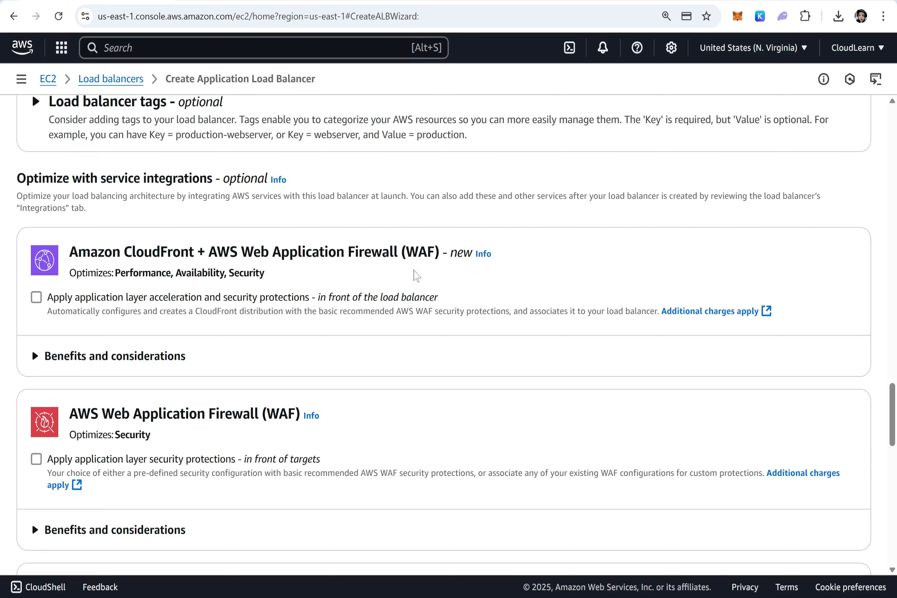
{"action": "scroll", "coordinate": [417, 276], "scroll_direction": "down", "scroll_amount": 10}
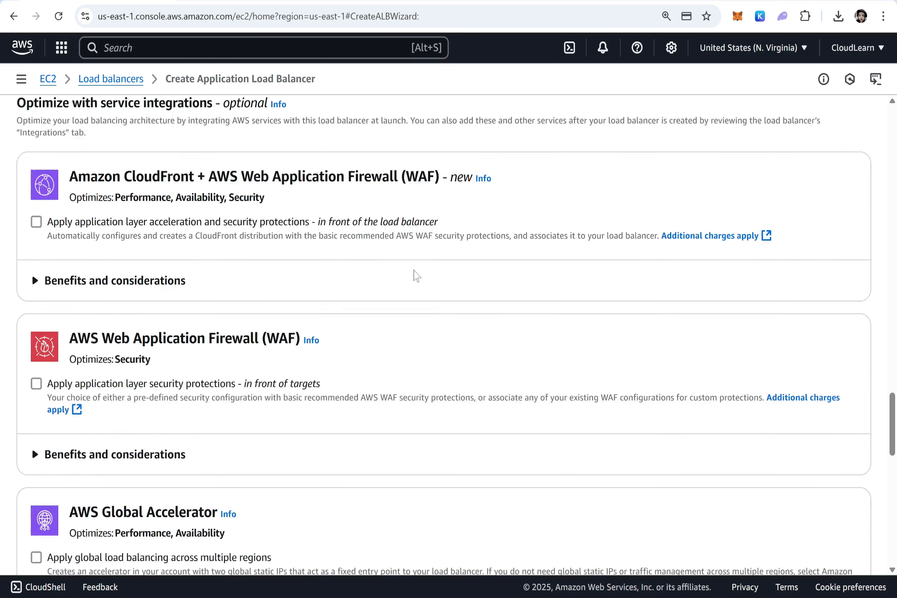
{"action": "scroll", "coordinate": [417, 275], "scroll_direction": "down", "scroll_amount": 10}
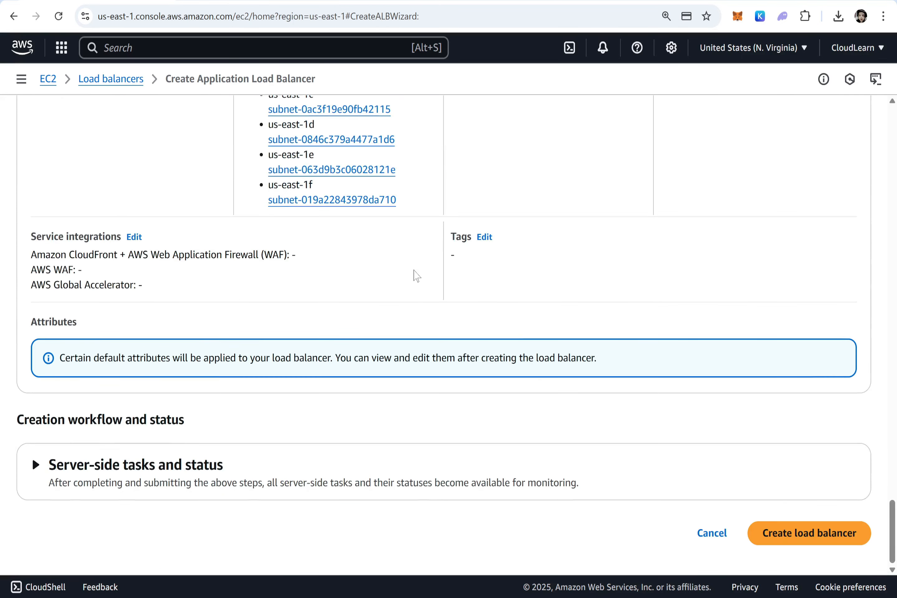
{"action": "left_click", "coordinate": [812, 525]}
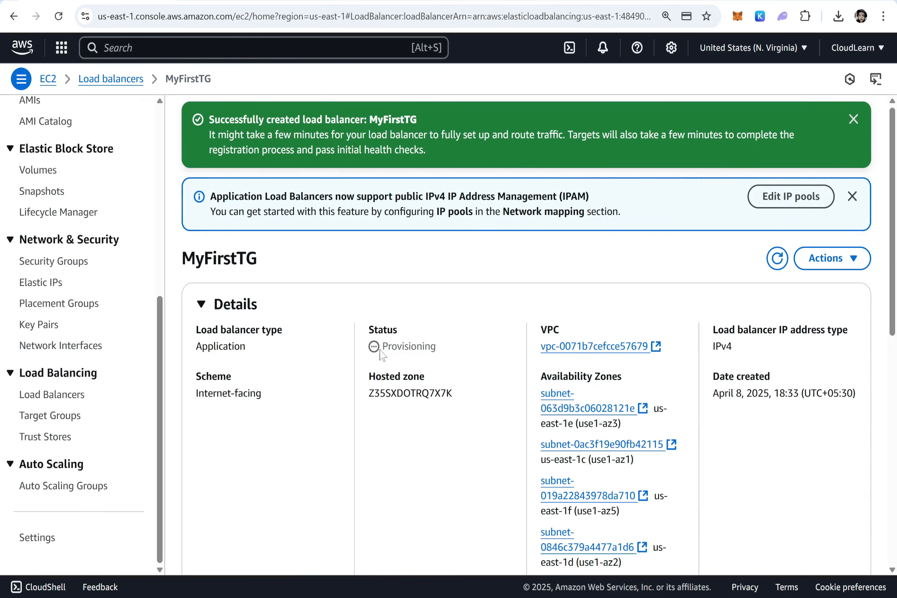
Check the status of the new MyFirstTG load balancer and copy its DNS name.
{"action": "double_click", "coordinate": [379, 351]}
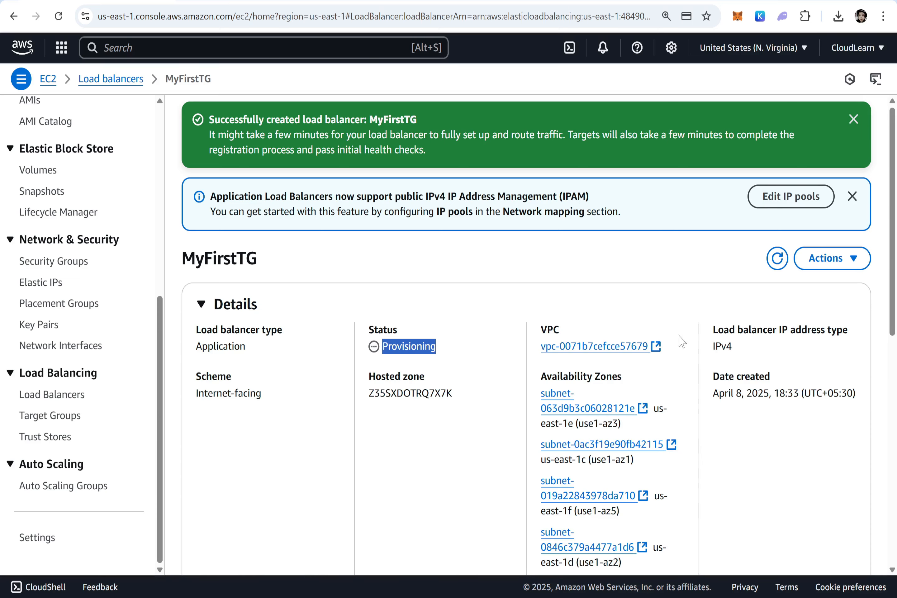
{"action": "scroll", "coordinate": [690, 425], "scroll_direction": "down", "scroll_amount": 8}
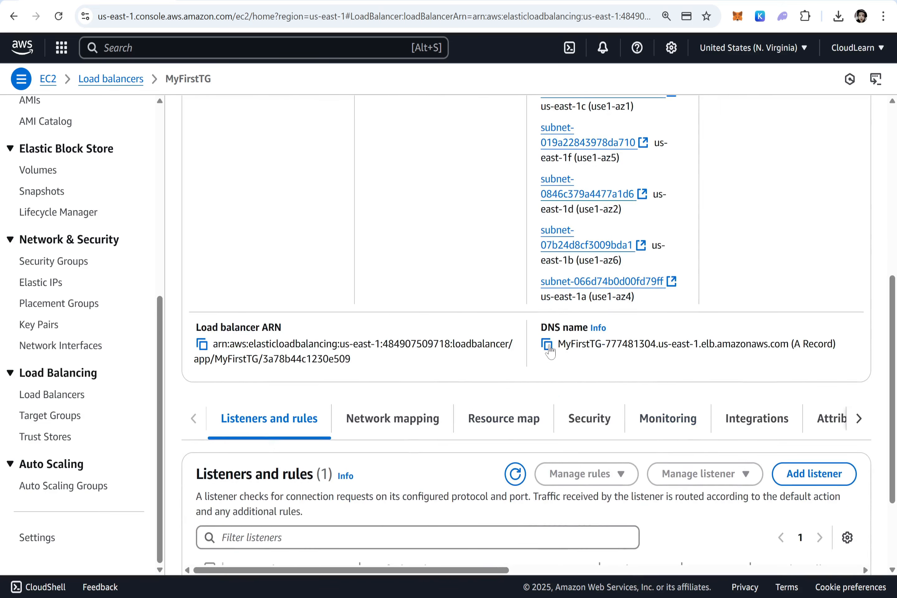
{"action": "left_click", "coordinate": [547, 344]}
Switch to the Notepad notes and append the line "Load Balancer DNS Name :" followed by the copied DNS name.
{"action": "key", "text": "alt+Tab"}
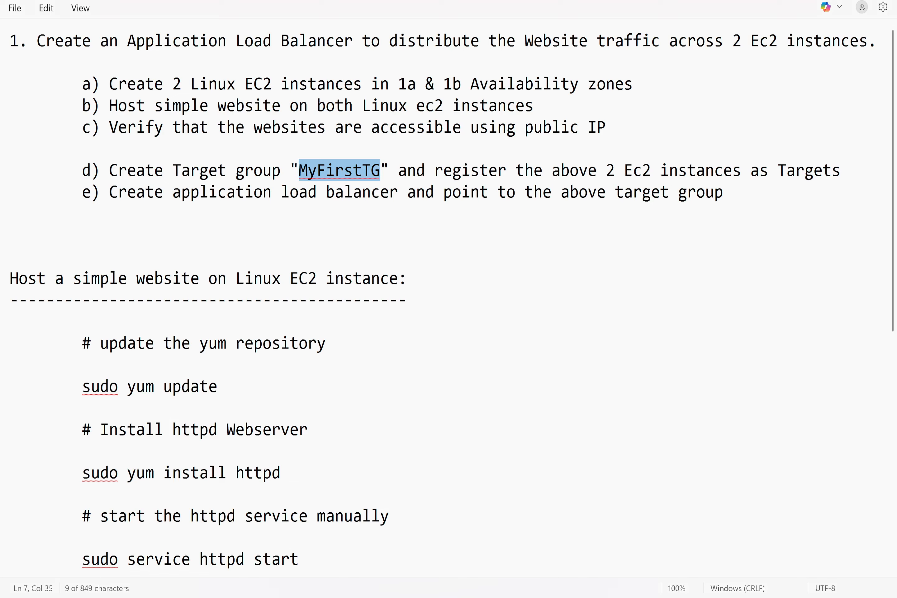
{"action": "scroll", "coordinate": [447, 297], "scroll_direction": "down", "scroll_amount": 7}
{"action": "key", "text": "ctrl+End"}
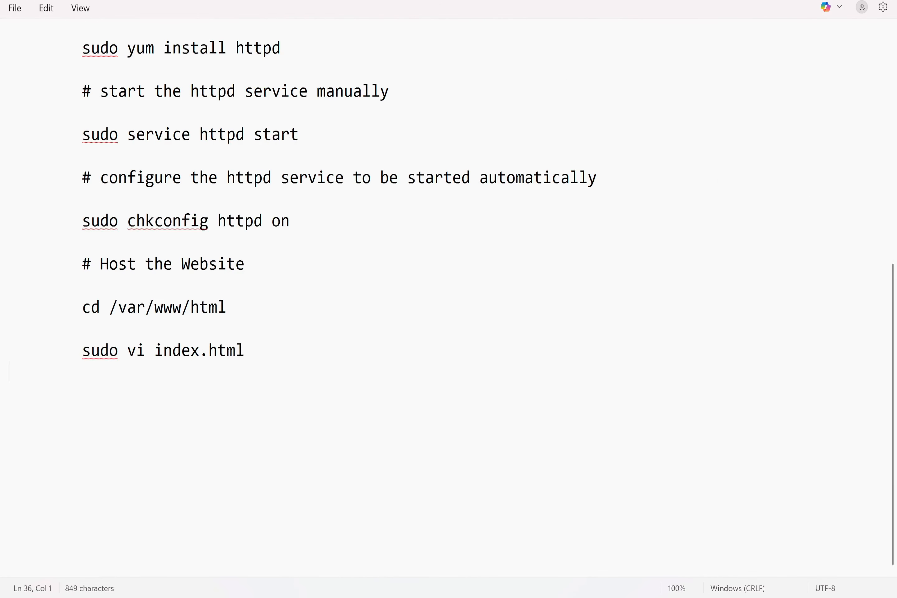
{"action": "key", "text": "Return"}
{"action": "key", "text": "Return"}
{"action": "key", "text": "Return"}
{"action": "type", "text": "Load Balan"}
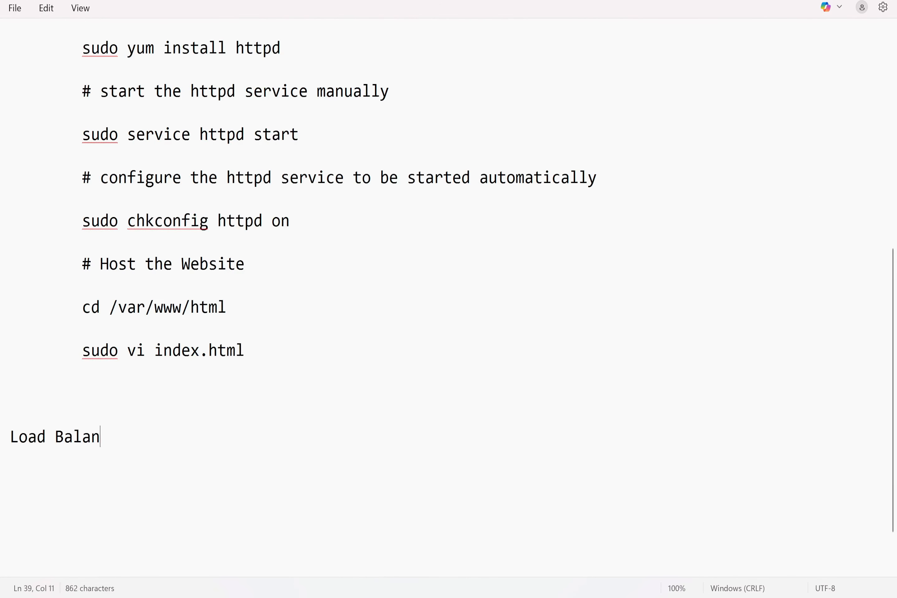
{"action": "type", "text": "cer DNS Name"}
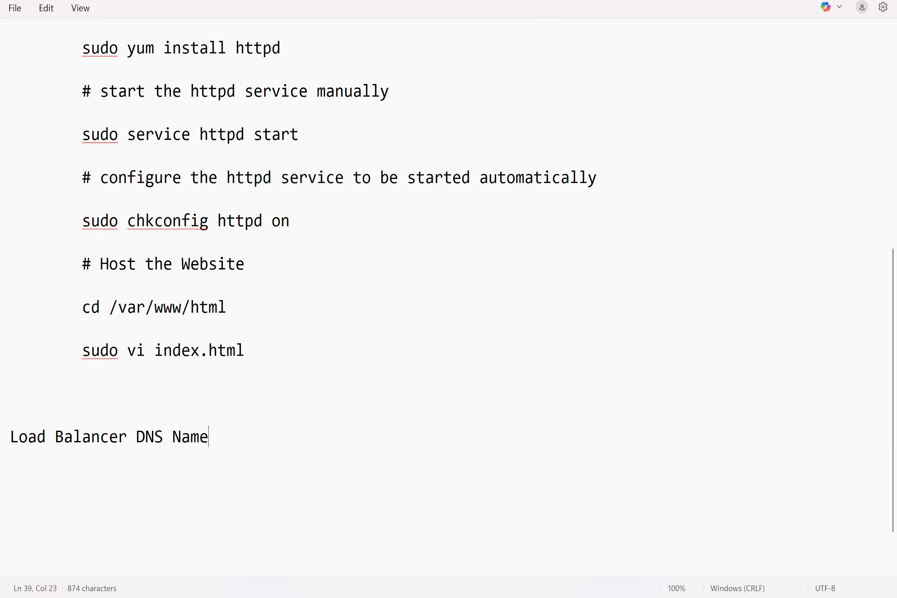
{"action": "type", "text": " :"}
{"action": "key", "text": "ctrl+v"}
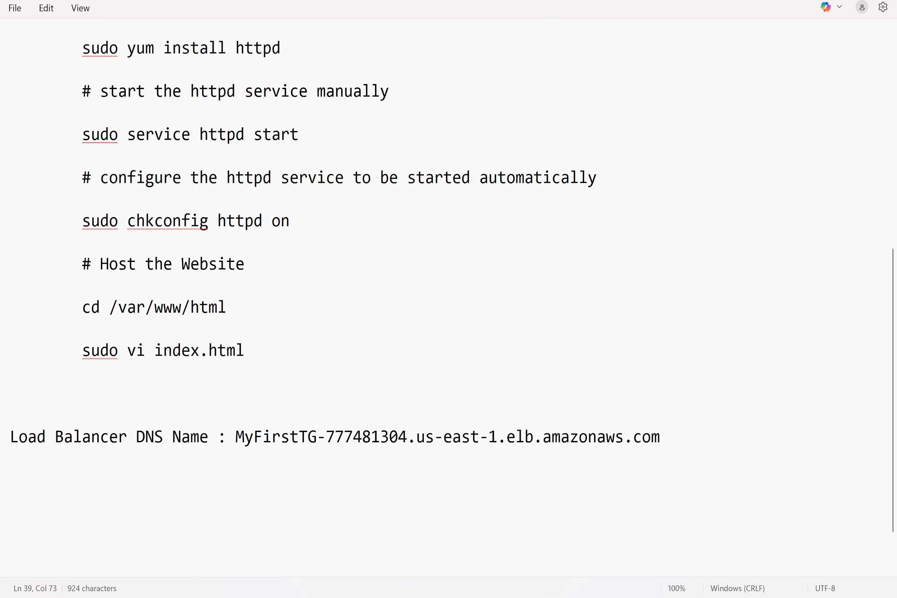
{"action": "left_click_drag", "start_coordinate": [660, 436], "coordinate": [235, 437]}
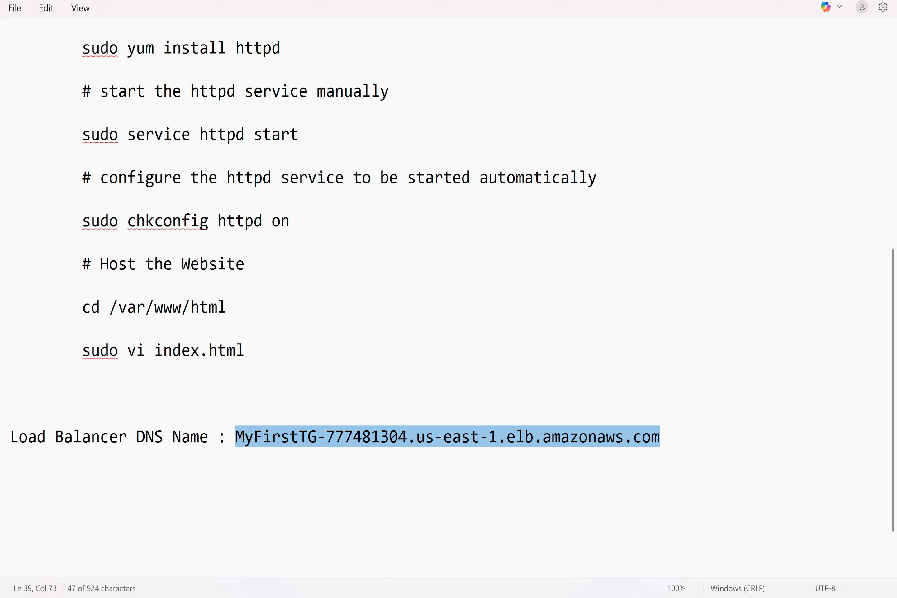
{"action": "left_click_drag", "start_coordinate": [661, 437], "coordinate": [238, 440]}
Return to the AWS console, refresh the MyFirstTG load balancer and check its status.
{"action": "mouse_move", "coordinate": [475, 597]}
{"action": "left_click", "coordinate": [456, 556]}
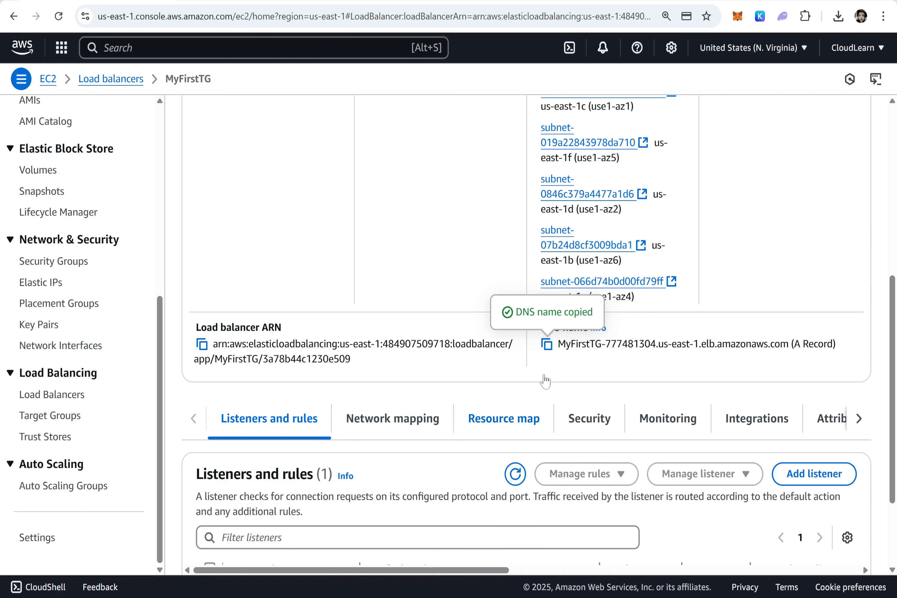
{"action": "scroll", "coordinate": [533, 406], "scroll_direction": "up", "scroll_amount": 10}
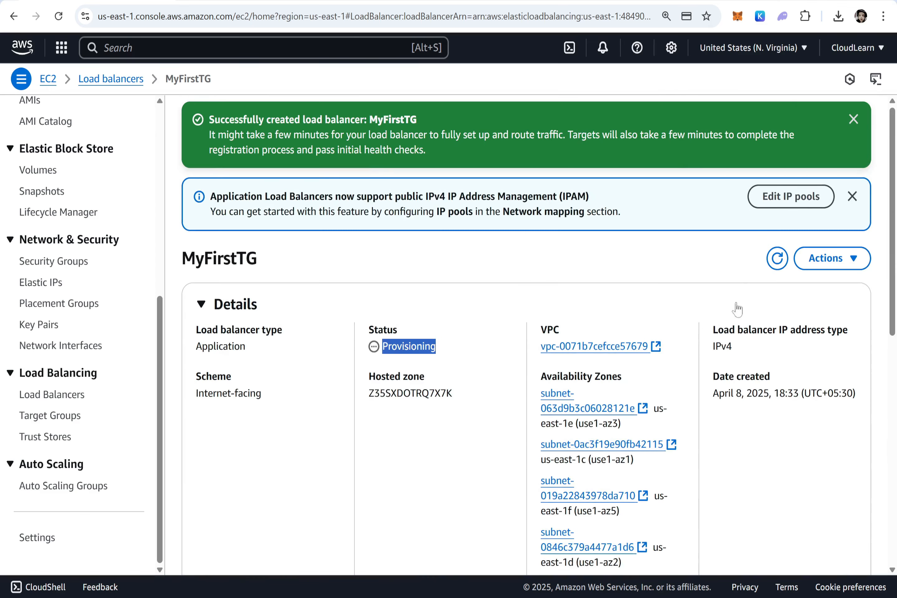
{"action": "left_click", "coordinate": [777, 258]}
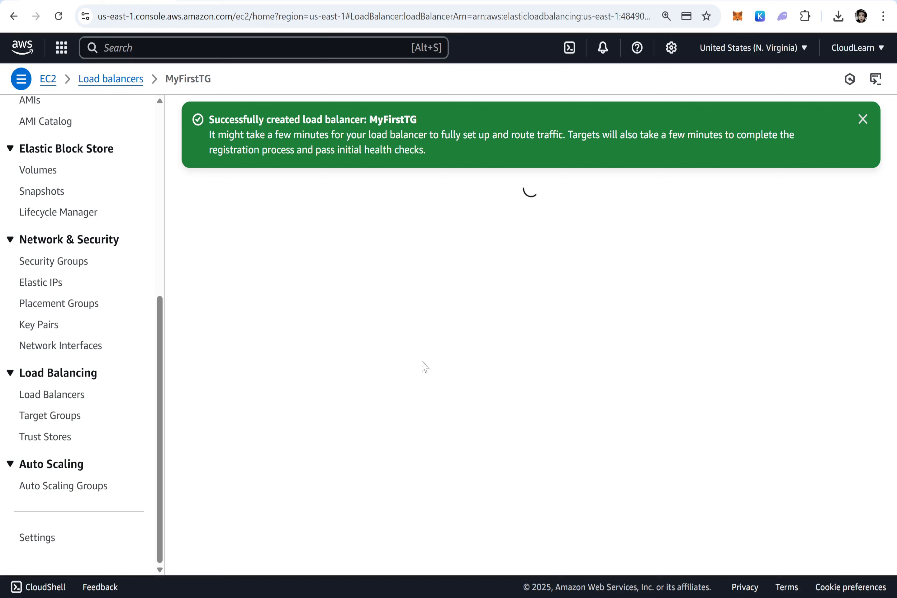
{"action": "double_click", "coordinate": [409, 346]}
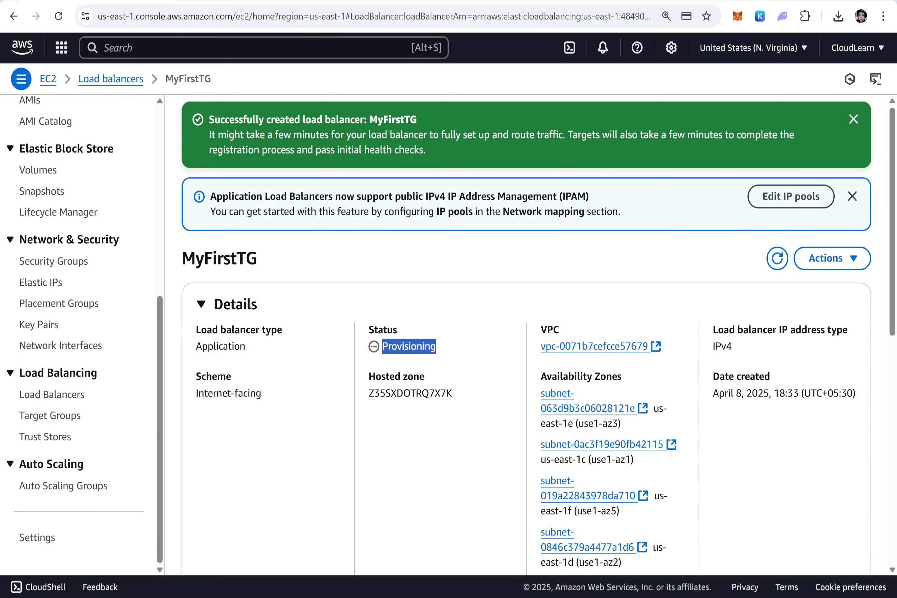
Open the load balancers list, widen the State column and show the details of MyFirstTG.
{"action": "left_click", "coordinate": [65, 398]}
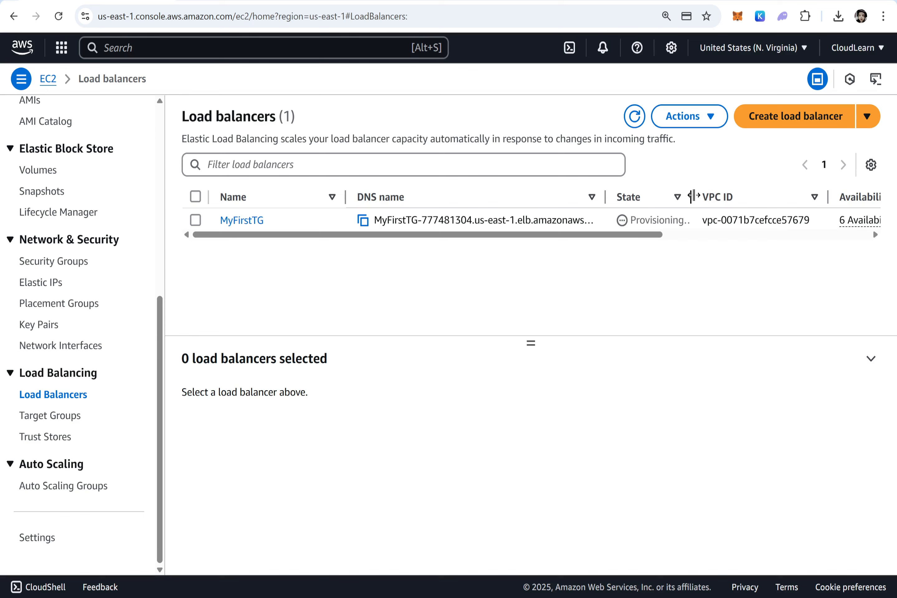
{"action": "left_click_drag", "start_coordinate": [693, 197], "coordinate": [741, 197]}
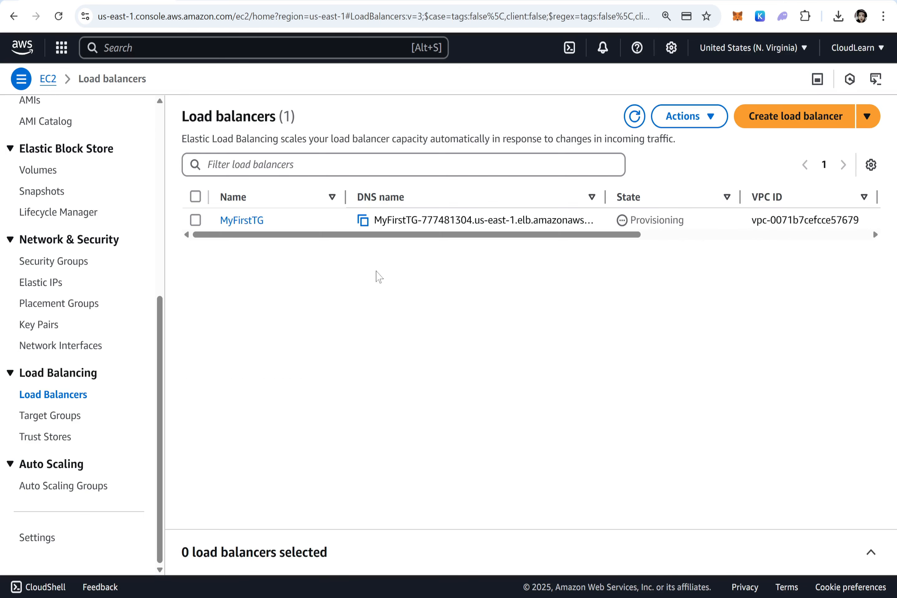
{"action": "left_click", "coordinate": [197, 221]}
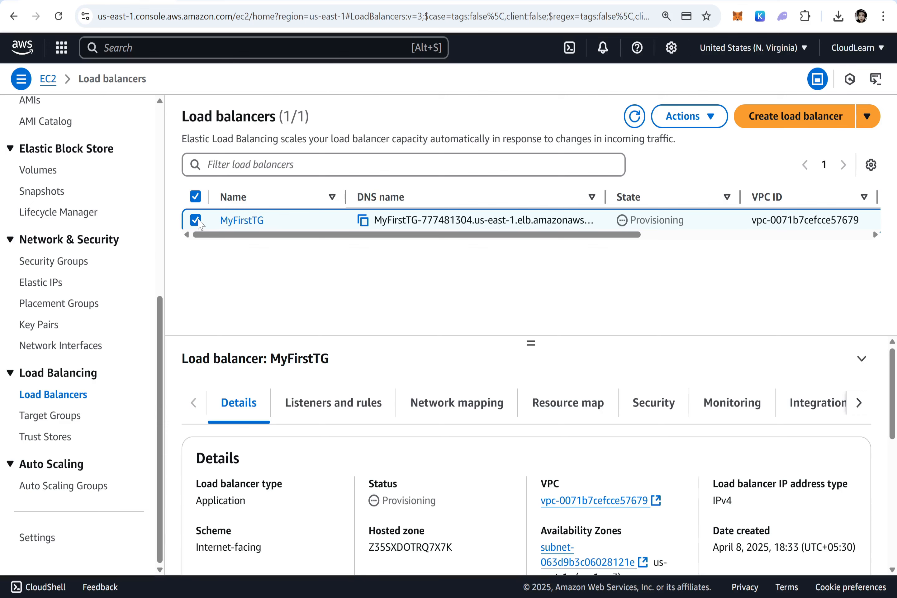
{"action": "left_click_drag", "start_coordinate": [531, 342], "coordinate": [525, 274]}
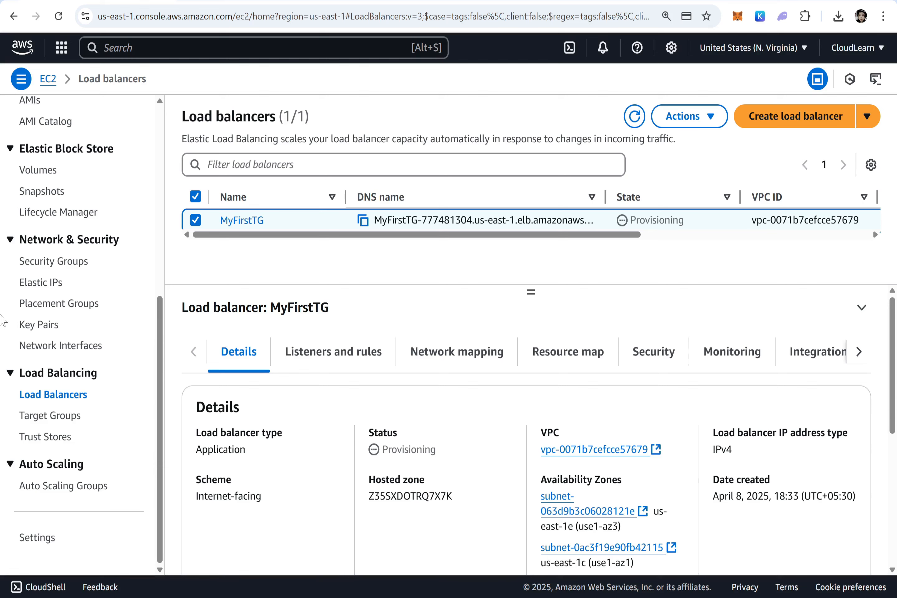
Open target group MyFirstTG and examine the health status of its registered targets.
{"action": "left_click", "coordinate": [44, 418]}
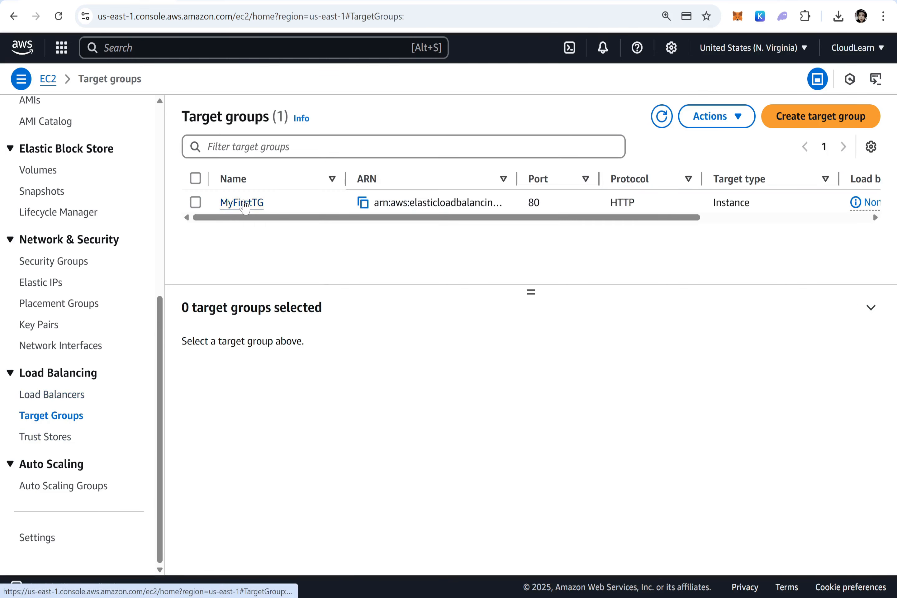
{"action": "left_click", "coordinate": [245, 206]}
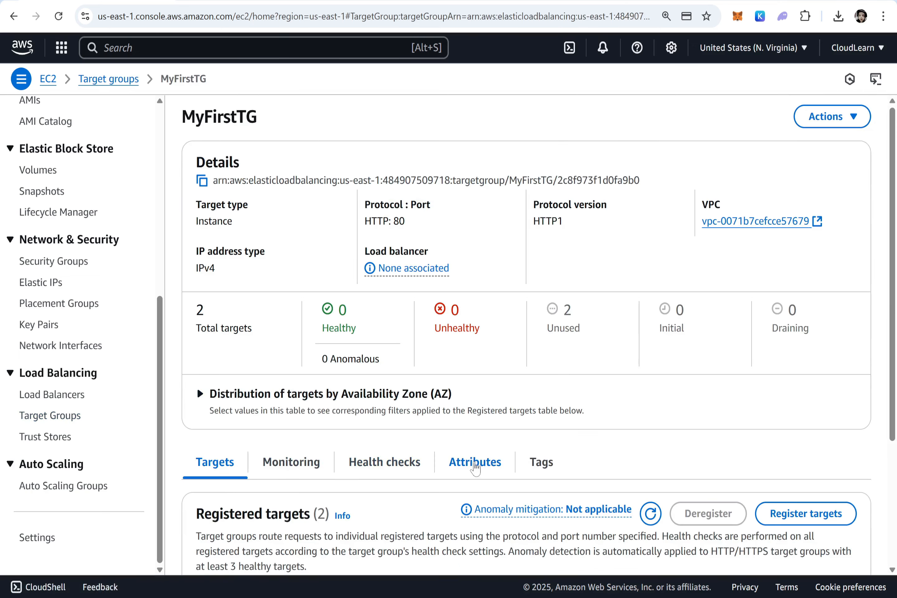
{"action": "left_click", "coordinate": [378, 474]}
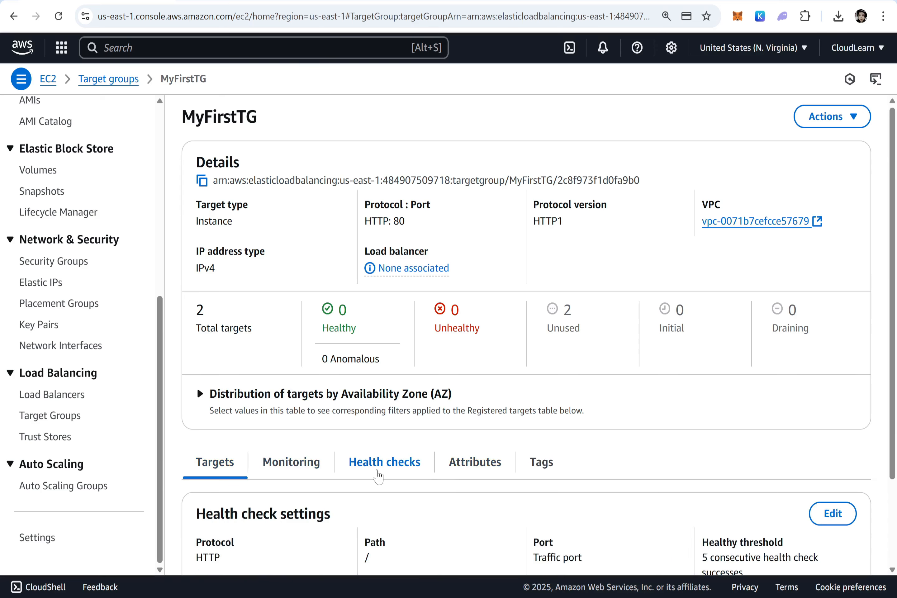
{"action": "left_click", "coordinate": [212, 464]}
{"action": "scroll", "coordinate": [457, 525], "scroll_direction": "down", "scroll_amount": 2}
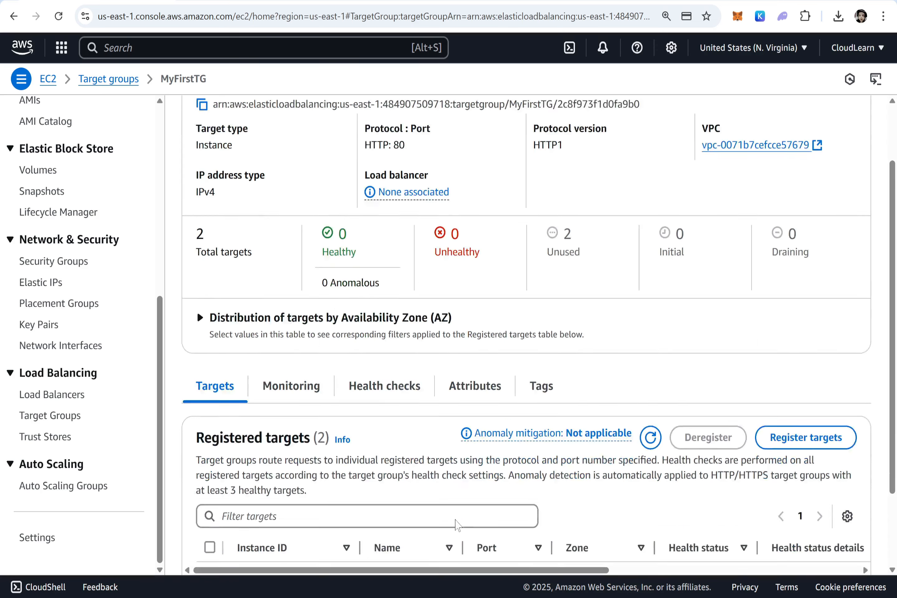
{"action": "scroll", "coordinate": [457, 525], "scroll_direction": "down", "scroll_amount": 3}
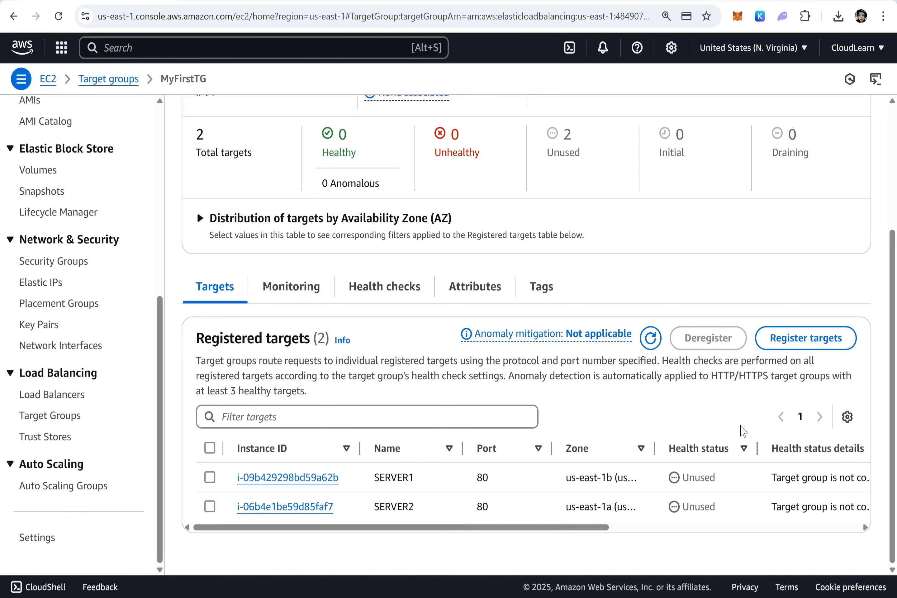
Refresh the registered targets repeatedly and check the healthy and unhealthy target counts.
{"action": "left_click", "coordinate": [650, 339]}
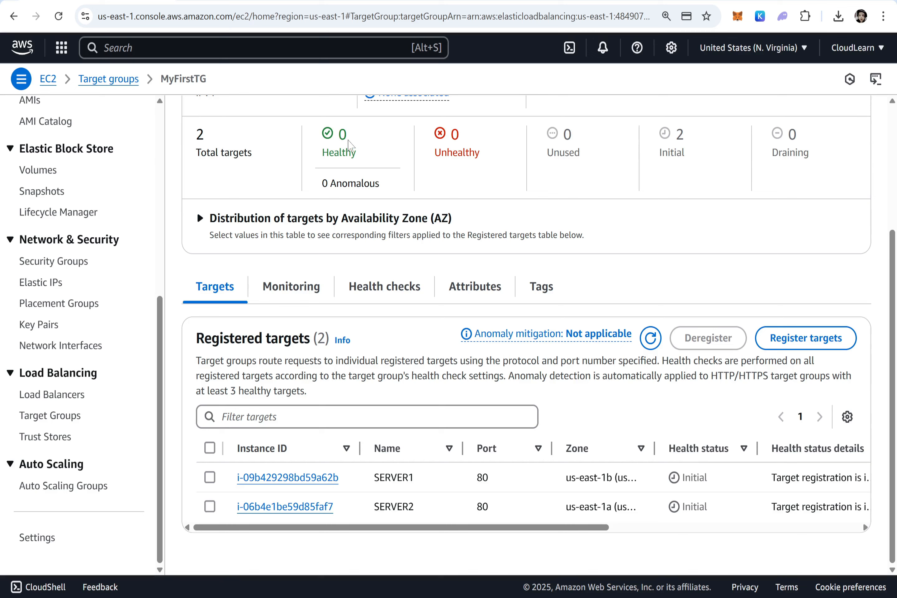
{"action": "left_click_drag", "start_coordinate": [349, 145], "coordinate": [323, 141]}
{"action": "left_click_drag", "start_coordinate": [470, 135], "coordinate": [427, 138]}
{"action": "left_click", "coordinate": [650, 339]}
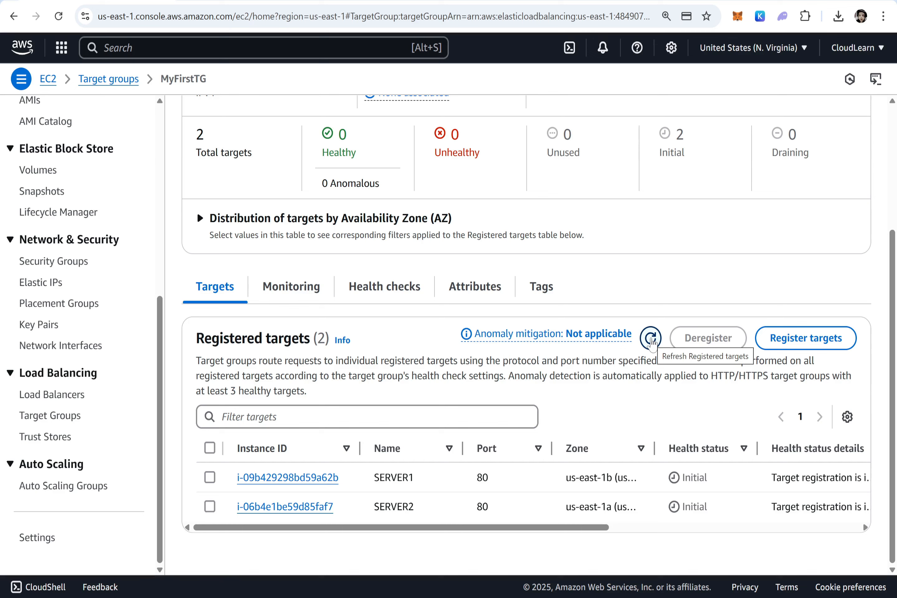
{"action": "left_click", "coordinate": [651, 338]}
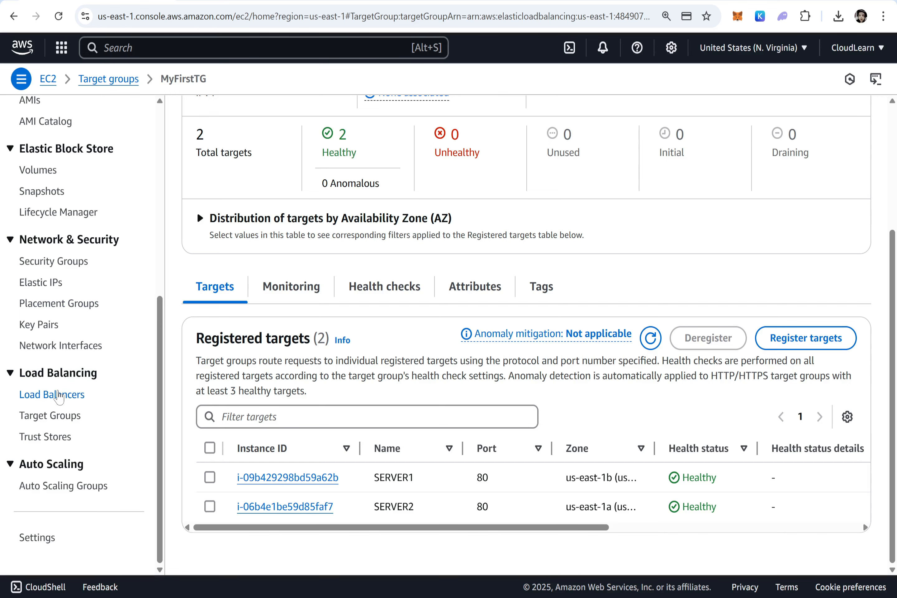
Return to the load balancers list, check the state of MyFirstTG and copy its DNS name.
{"action": "left_click", "coordinate": [58, 395]}
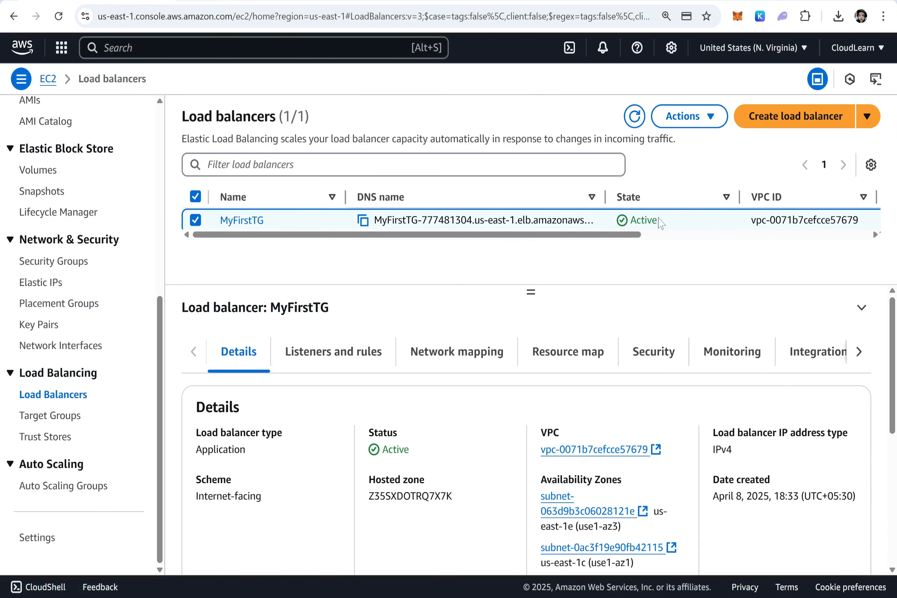
{"action": "left_click", "coordinate": [363, 221]}
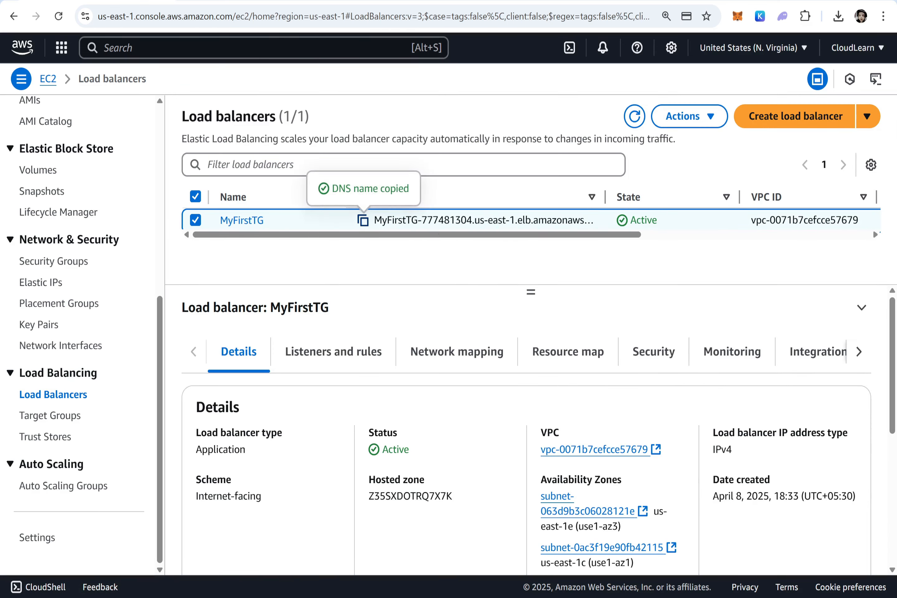
Switch to the notes for the DNS name myfirstALB-1109849752.us-east-1.elb.amazonaws.com and open it in a new browser tab.
{"action": "key", "text": "alt+Tab"}
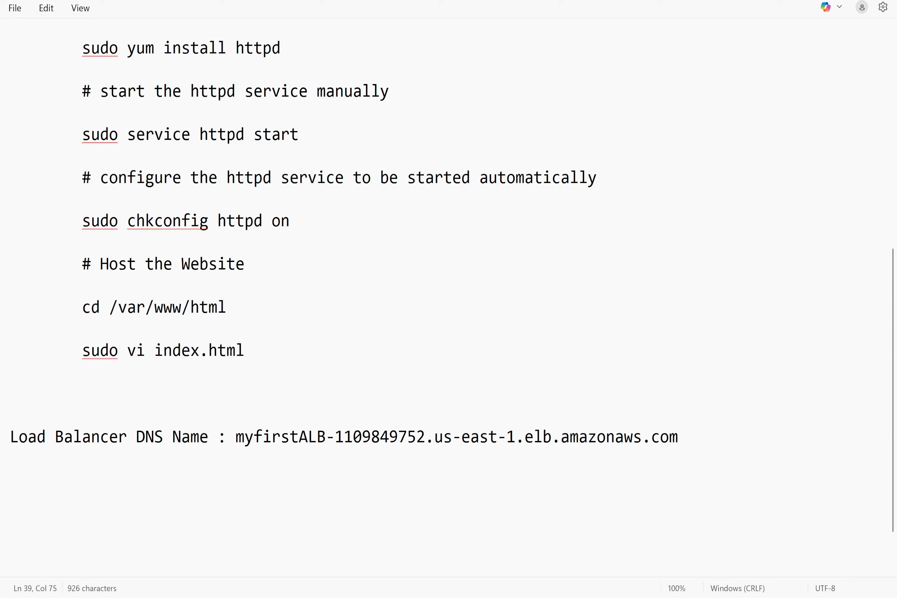
{"action": "left_click_drag", "start_coordinate": [678, 436], "coordinate": [238, 440]}
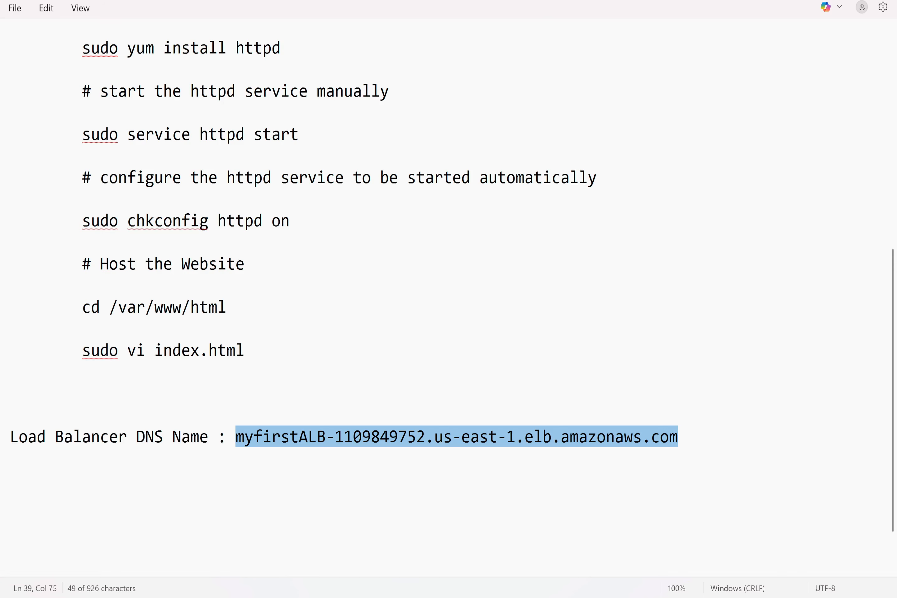
{"action": "key", "text": "alt+Tab"}
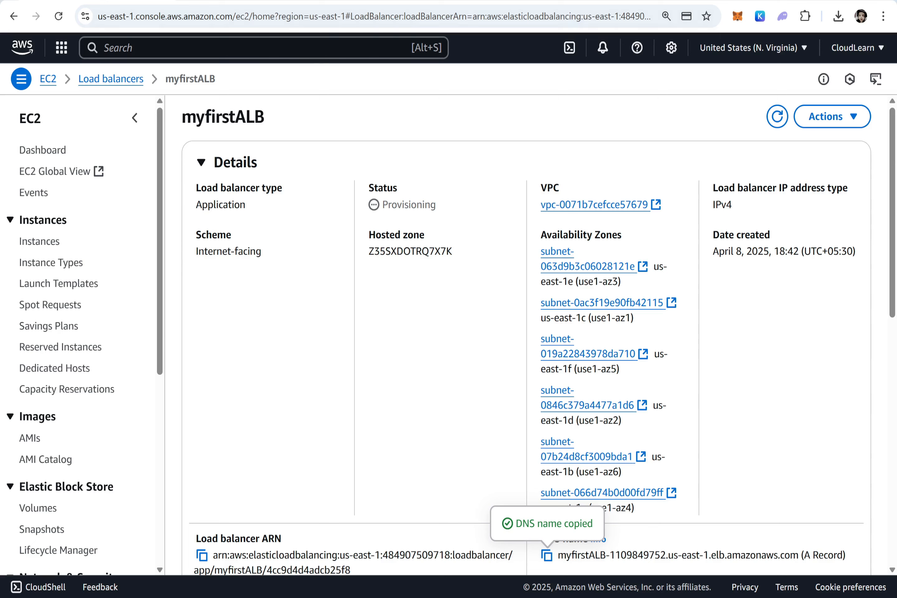
{"action": "key", "text": "ctrl+t"}
{"action": "key", "text": "ctrl+v"}
{"action": "key", "text": "Return"}
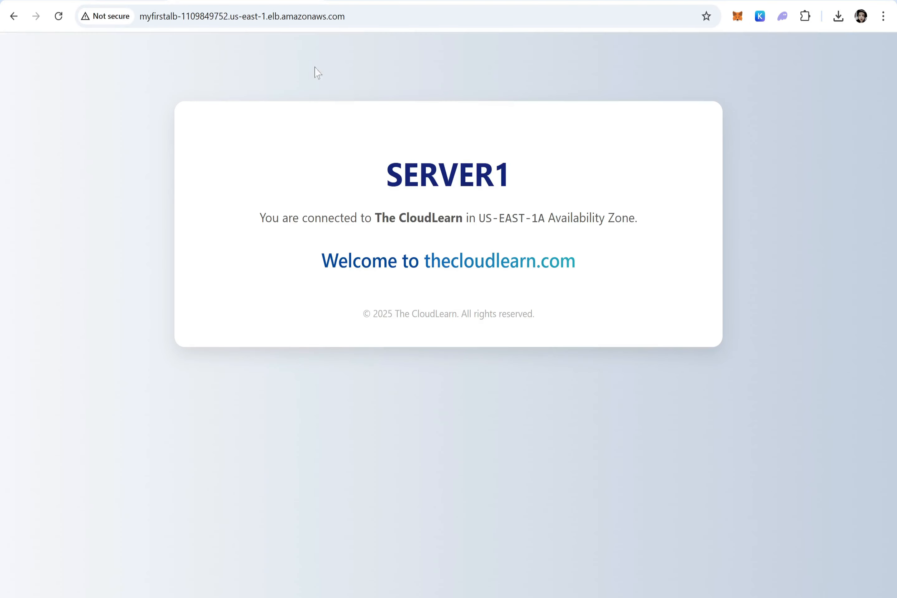
Reload the load-balanced website several times to check which server responds.
{"action": "key", "text": "F5"}
{"action": "key", "text": "F5"}
{"action": "key", "text": "F5"}
Switch back to the AWS console, search for the EC2 service and open its instances list.
{"action": "key", "text": "ctrl+shift+Tab"}
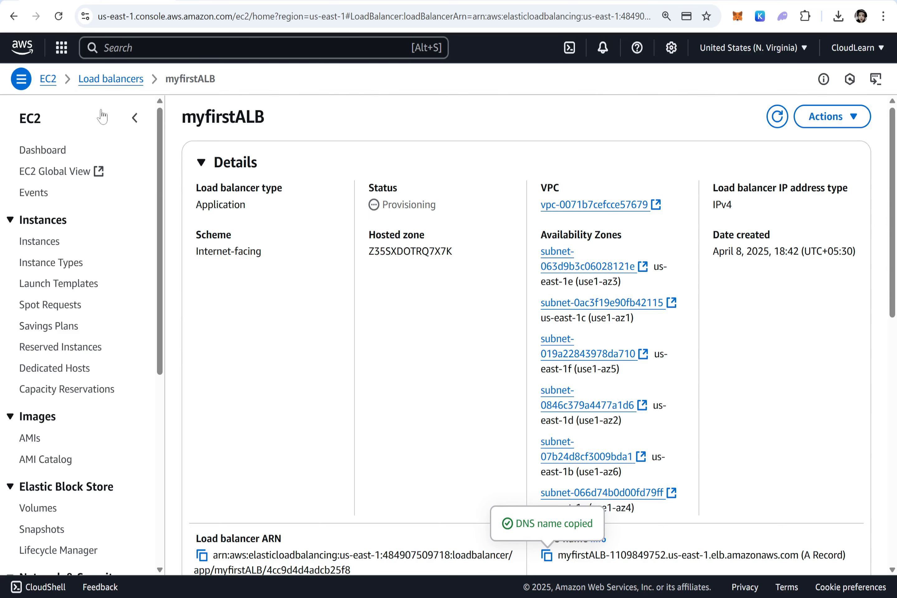
{"action": "left_click", "coordinate": [131, 48]}
{"action": "type", "text": "EC2"}
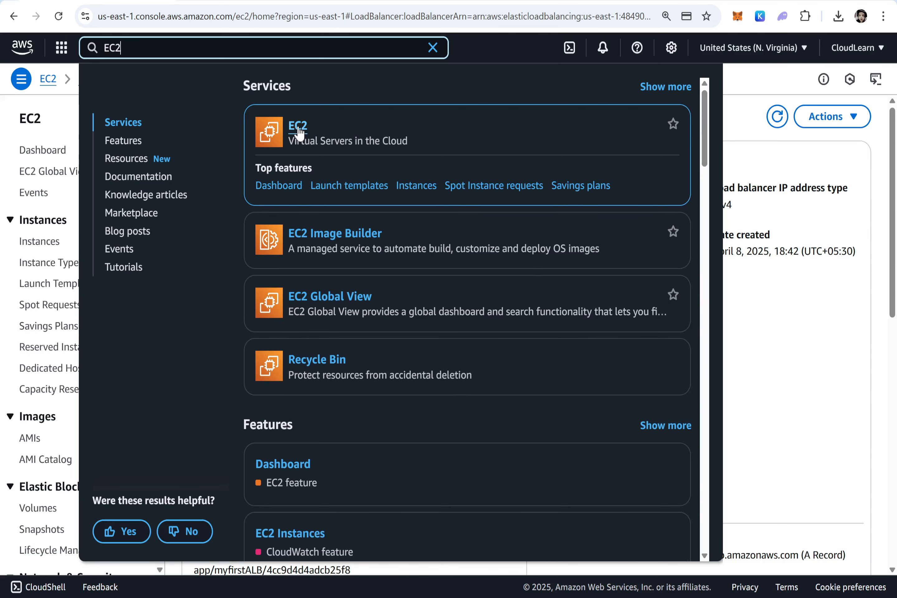
{"action": "left_click", "coordinate": [298, 128]}
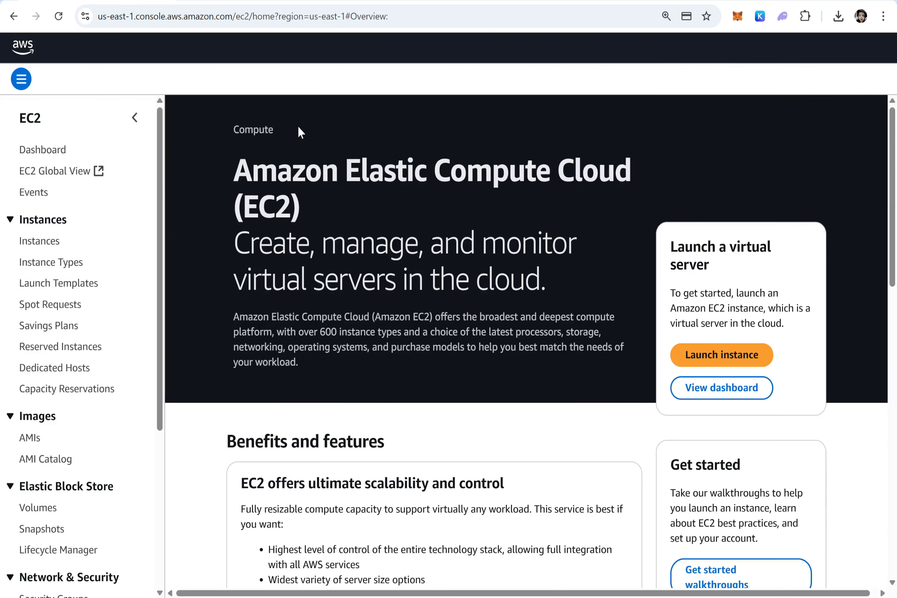
{"action": "left_click", "coordinate": [39, 241]}
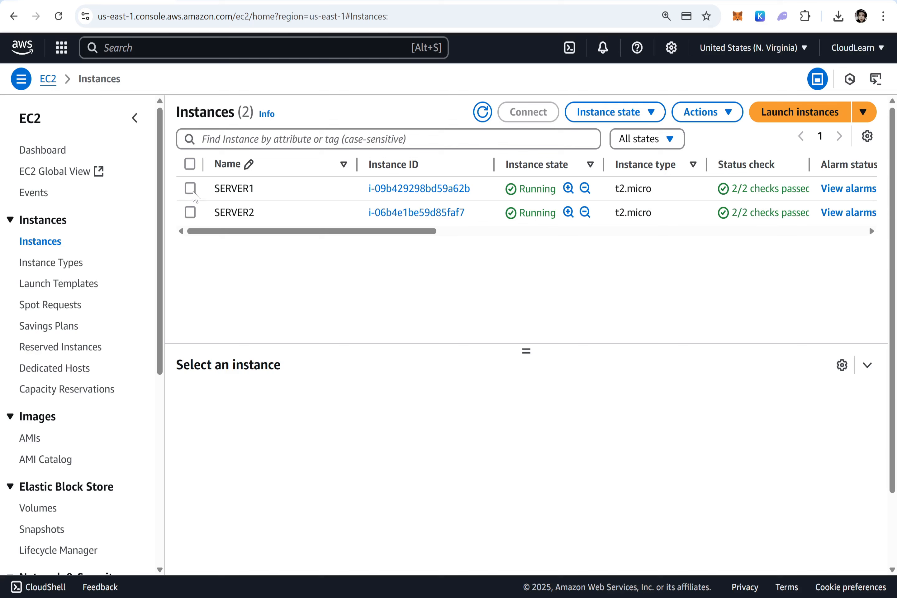
Stop the SERVER2 instance and confirm the stop request.
{"action": "left_click", "coordinate": [190, 212]}
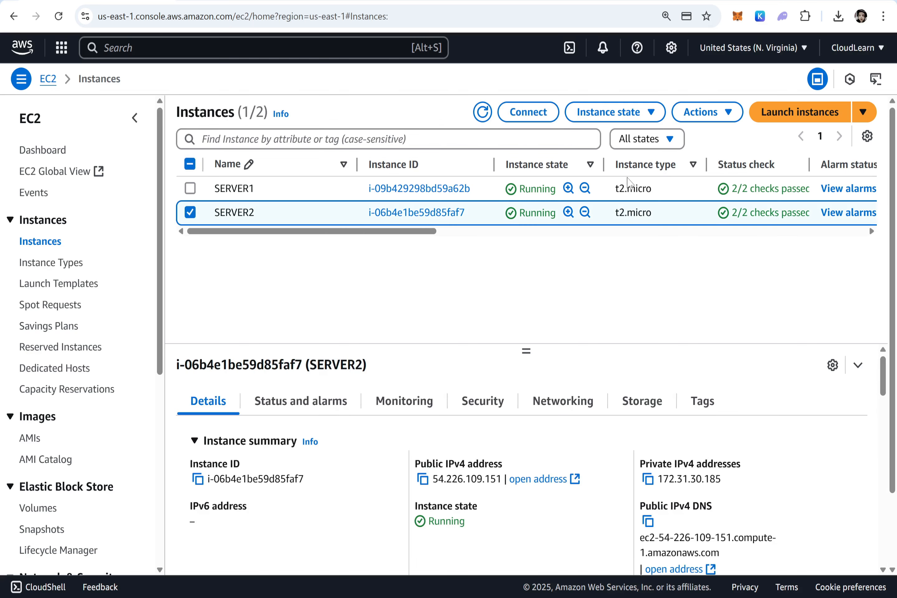
{"action": "left_click", "coordinate": [618, 112]}
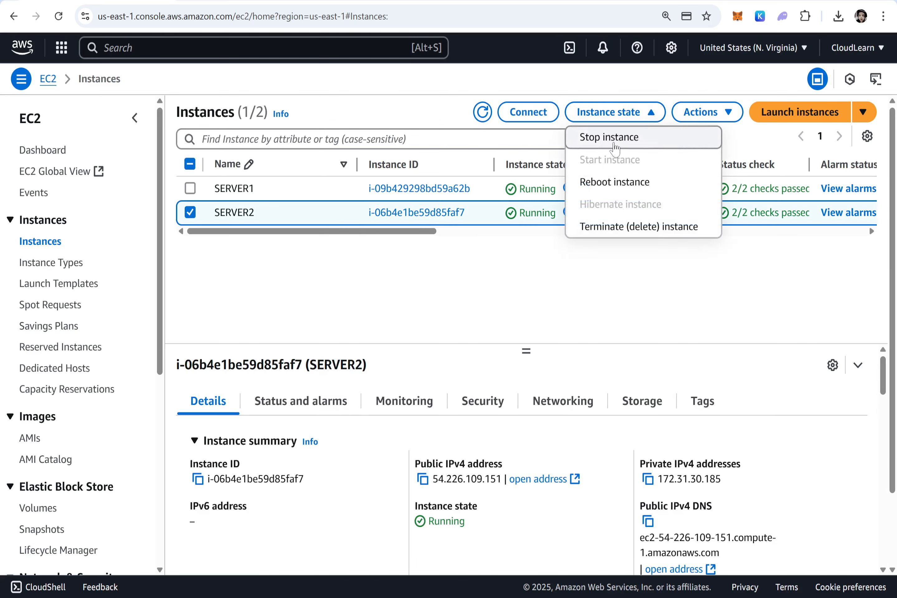
{"action": "left_click", "coordinate": [614, 139]}
{"action": "left_click", "coordinate": [771, 447]}
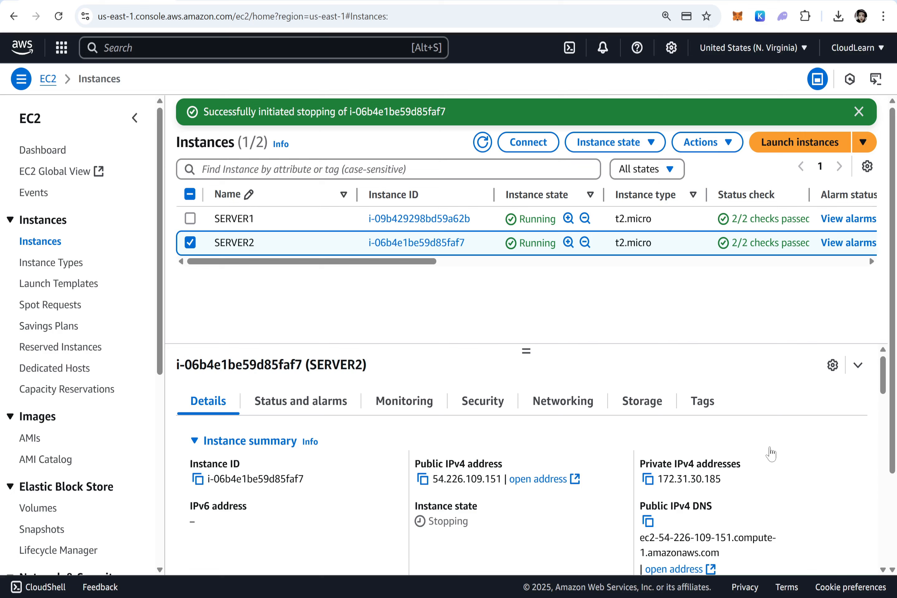
Refresh the instances list repeatedly to check the state of SERVER2 while it stops.
{"action": "left_click", "coordinate": [482, 149]}
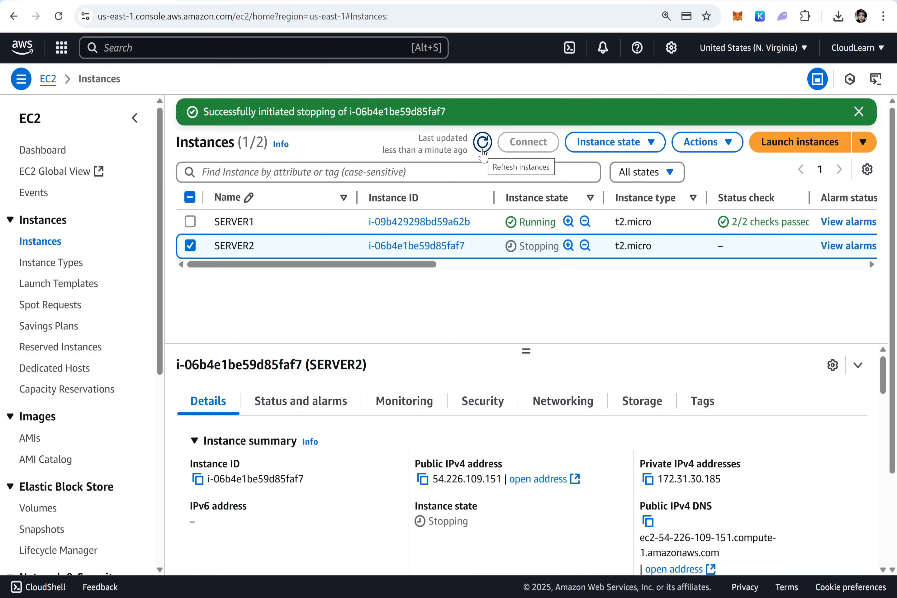
{"action": "left_click", "coordinate": [483, 143]}
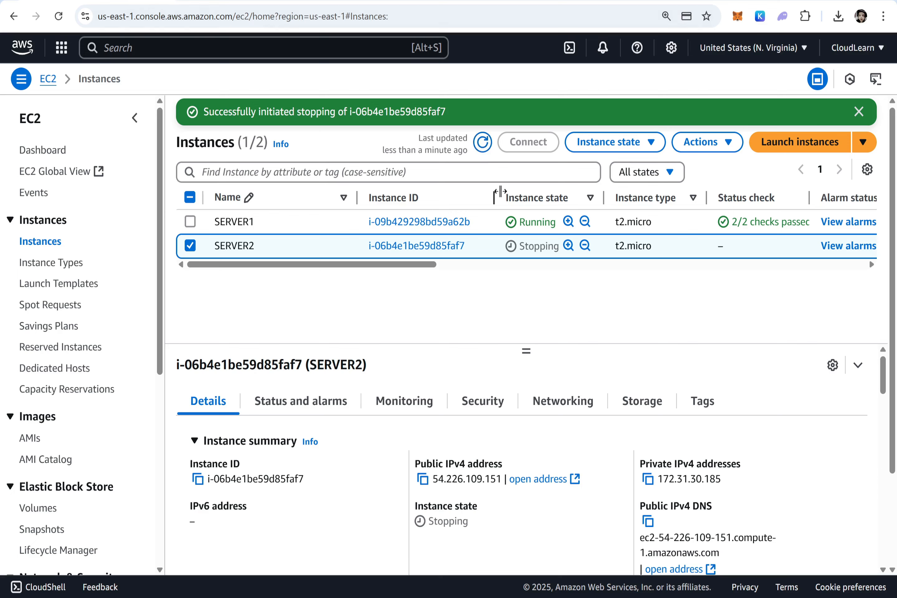
{"action": "left_click", "coordinate": [484, 146]}
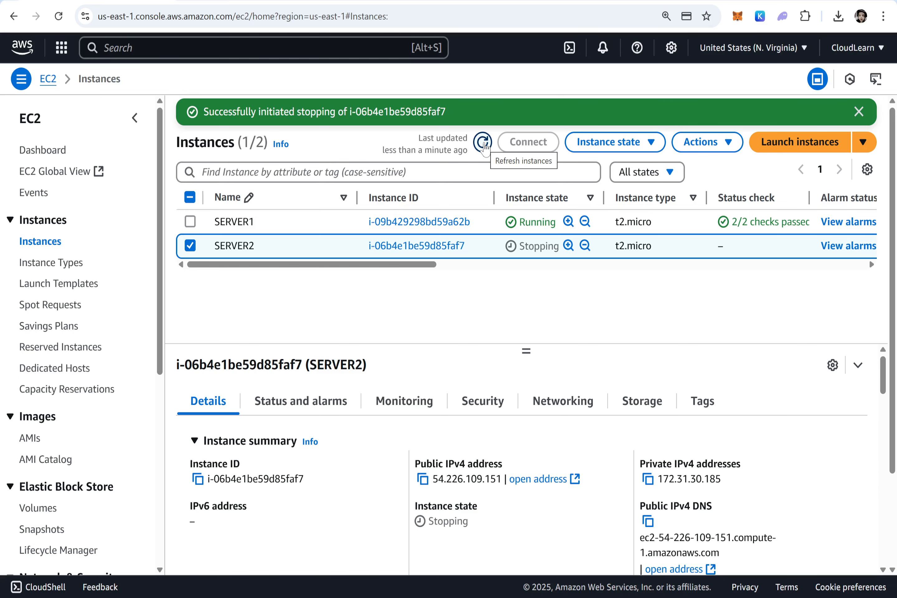
{"action": "left_click", "coordinate": [484, 145]}
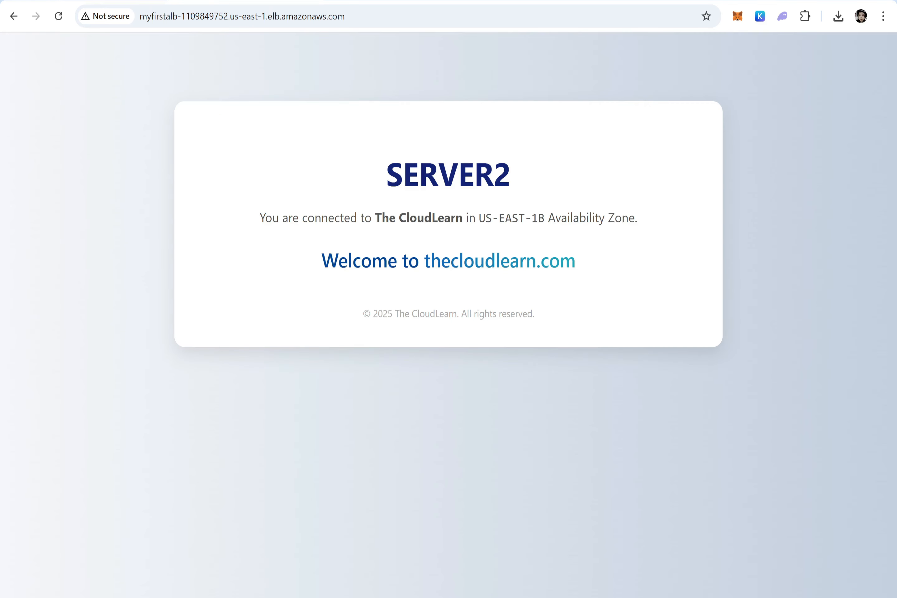
Reload the load-balanced website many times to check which server responds with SERVER2 stopped.
{"action": "key", "text": "F5"}
{"action": "key", "text": "F5"}
{"action": "key", "text": "F5"}
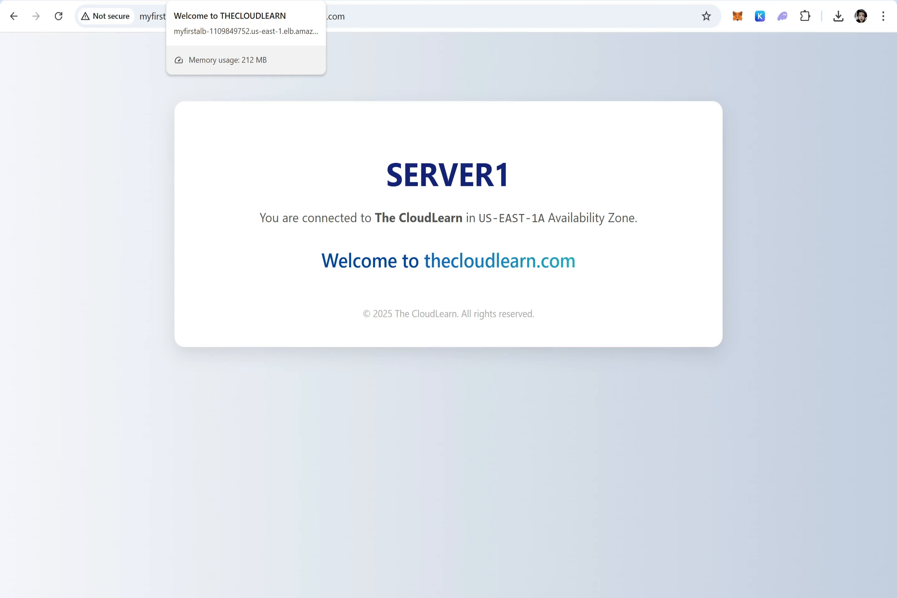
{"action": "key", "text": "F5"}
{"action": "key", "text": "F5"}
{"action": "key", "text": "F5"}
{"action": "key", "text": "F5"}
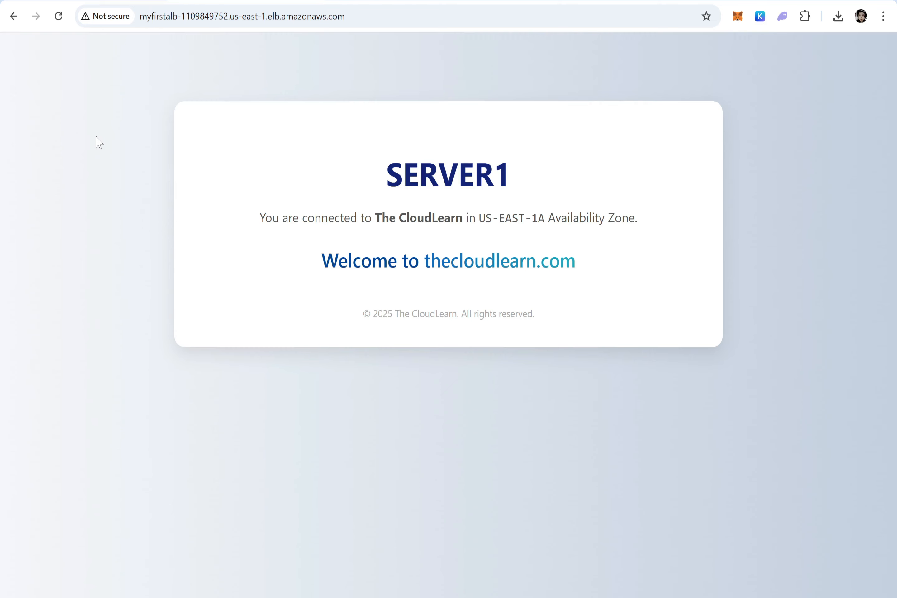
{"action": "key", "text": "F5"}
{"action": "key", "text": "F5"}
{"action": "key", "text": "F5"}
{"action": "key", "text": "F5"}
{"action": "key", "text": "F5"}
{"action": "key", "text": "F5"}
{"action": "key", "text": "F5"}
{"action": "key", "text": "F5"}
{"action": "key", "text": "F5"}
Open the registered targets of target group MyFirstTG in the console and examine the health status of SERVER2.
{"action": "left_click", "coordinate": [73, 0]}
{"action": "scroll", "coordinate": [97, 511], "scroll_direction": "down", "scroll_amount": 6}
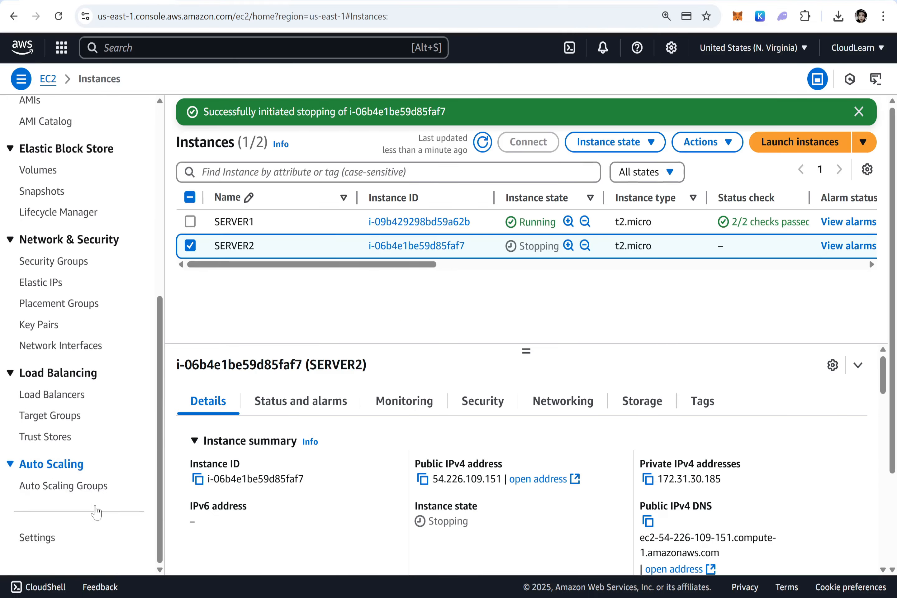
{"action": "left_click", "coordinate": [60, 410]}
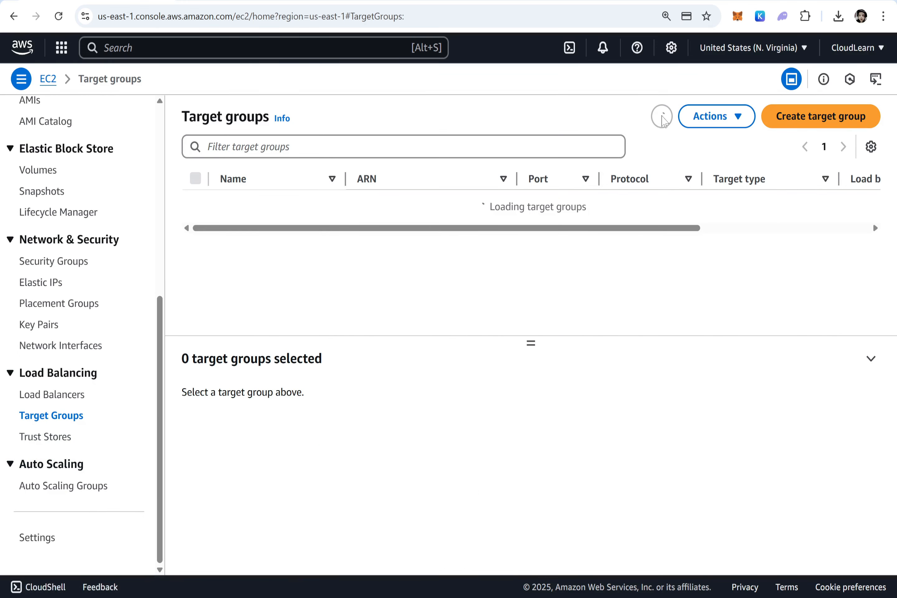
{"action": "left_click", "coordinate": [196, 202]}
{"action": "left_click", "coordinate": [279, 399]}
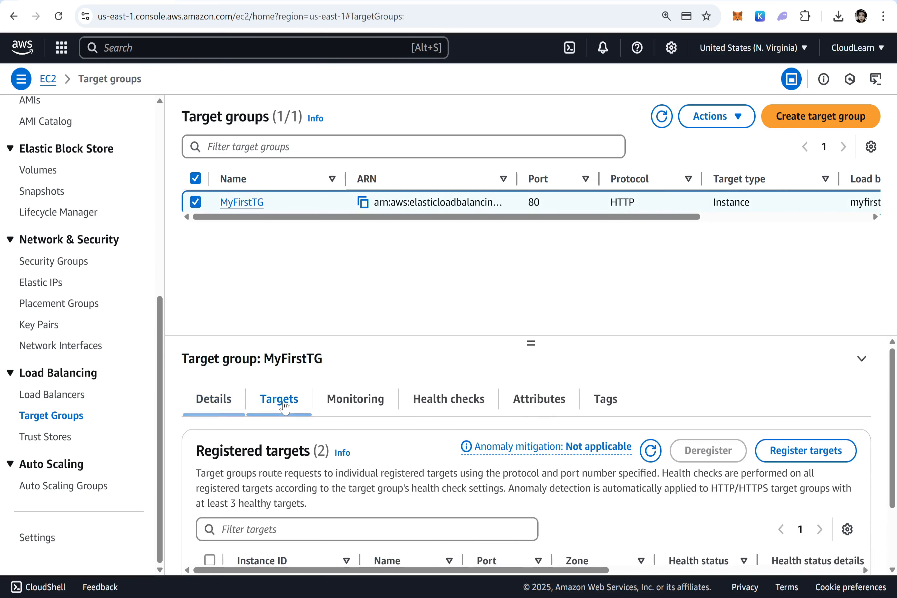
{"action": "scroll", "coordinate": [279, 400], "scroll_direction": "down", "scroll_amount": 2}
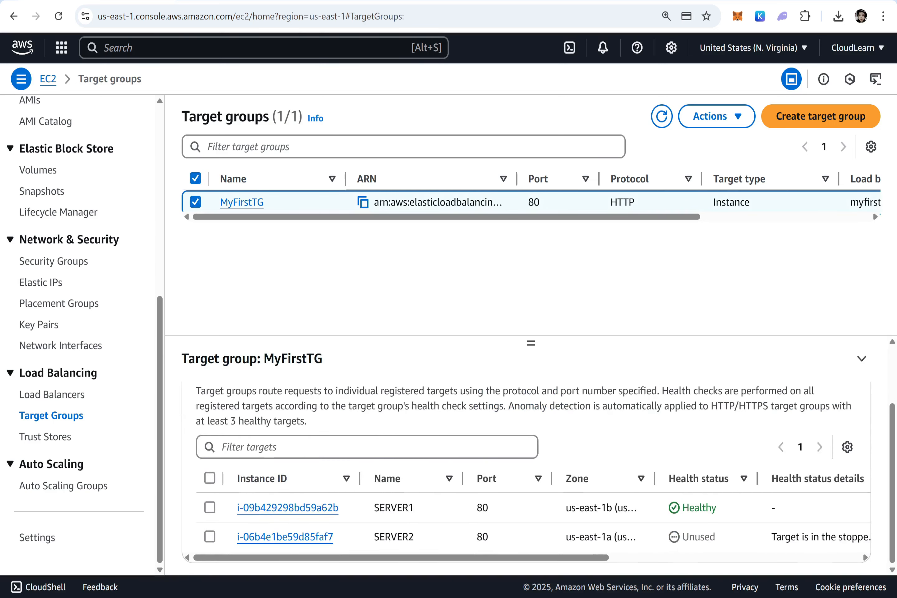
{"action": "double_click", "coordinate": [697, 537]}
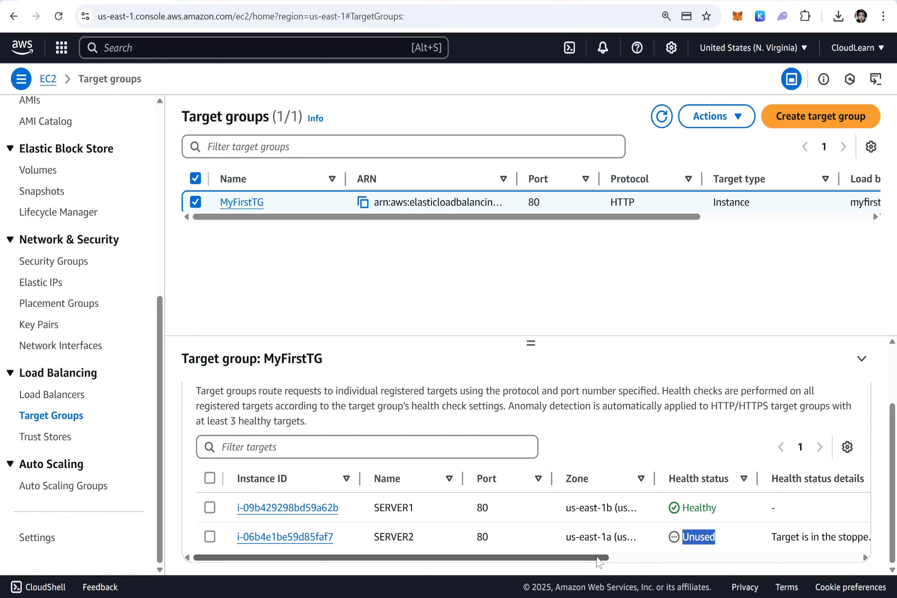
{"action": "mouse_move", "coordinate": [597, 558]}
{"action": "left_mouse_down"}
{"action": "mouse_move", "coordinate": [674, 553]}
{"action": "mouse_move", "coordinate": [594, 555]}
{"action": "left_mouse_up"}
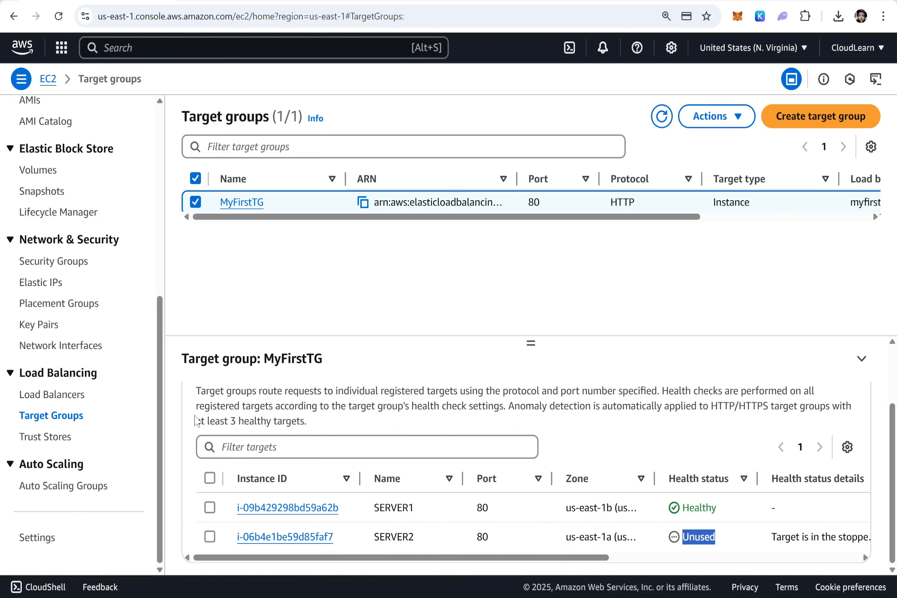
Start the SERVER2 instance again, dismiss the notifications and refresh the instances list.
{"action": "scroll", "coordinate": [58, 161], "scroll_direction": "up", "scroll_amount": 8}
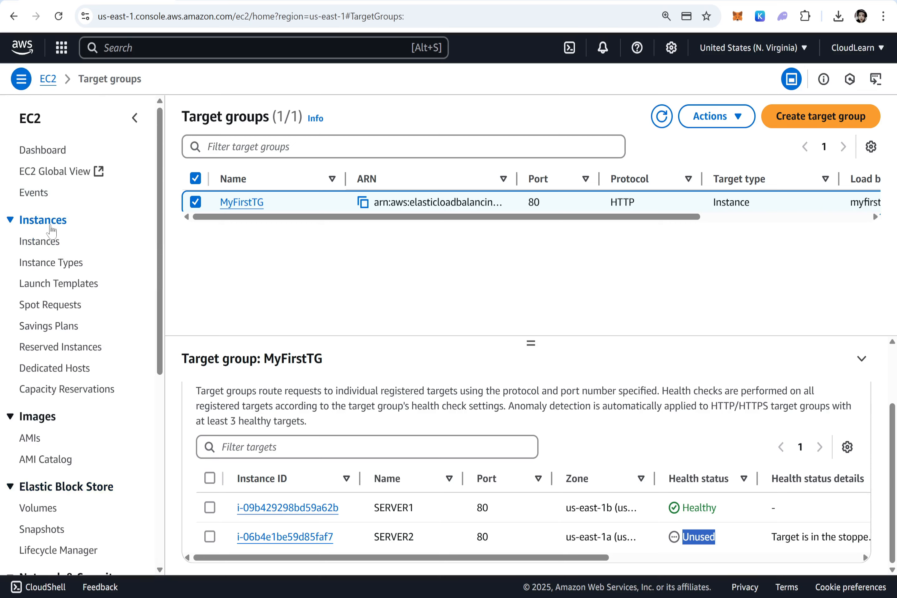
{"action": "left_click", "coordinate": [44, 241]}
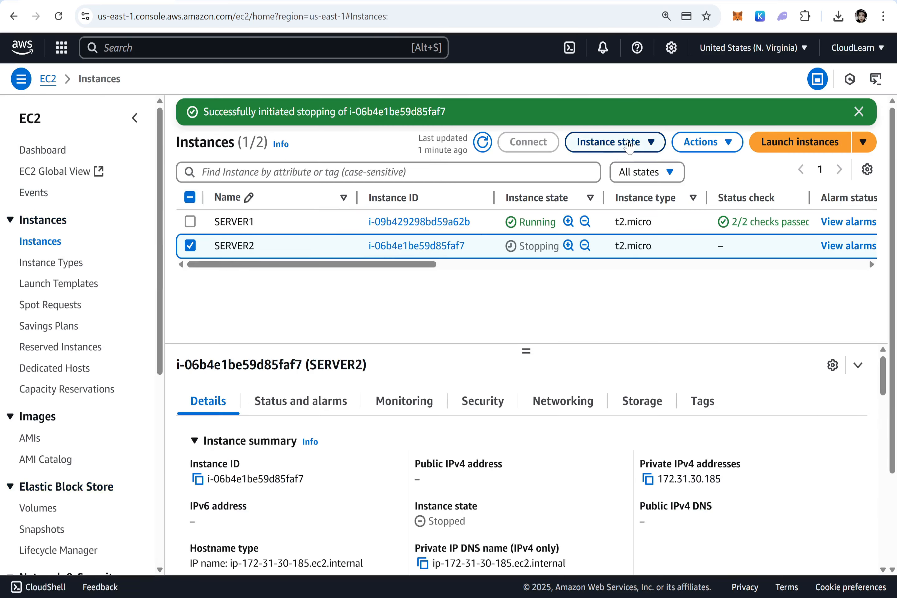
{"action": "left_click", "coordinate": [615, 142]}
{"action": "left_click", "coordinate": [607, 187]}
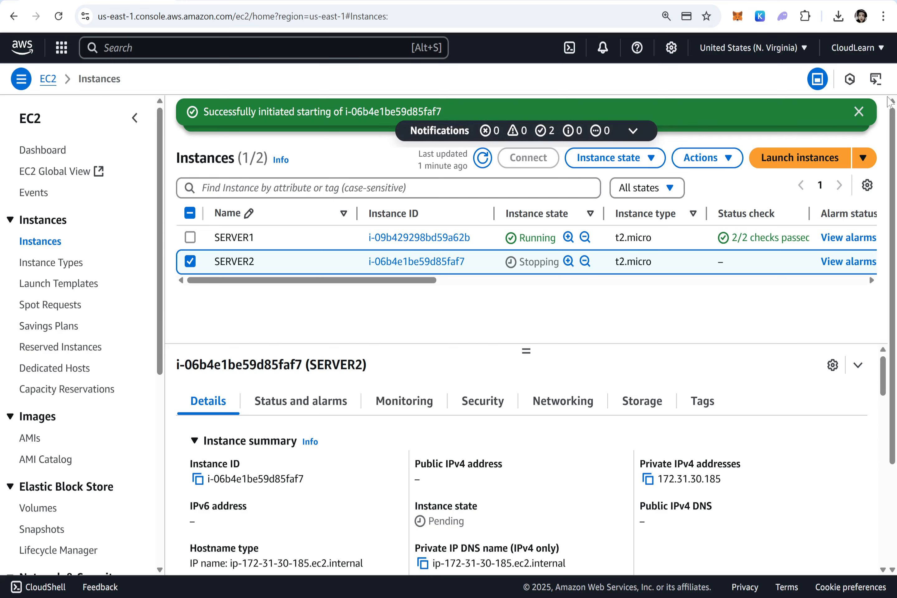
{"action": "left_click", "coordinate": [859, 112]}
{"action": "left_click", "coordinate": [859, 113]}
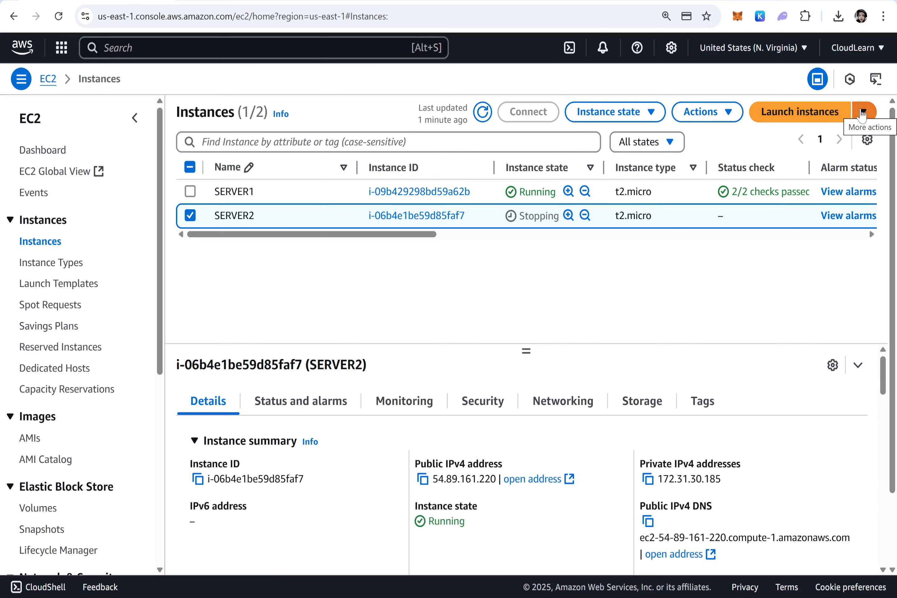
{"action": "left_click", "coordinate": [485, 115]}
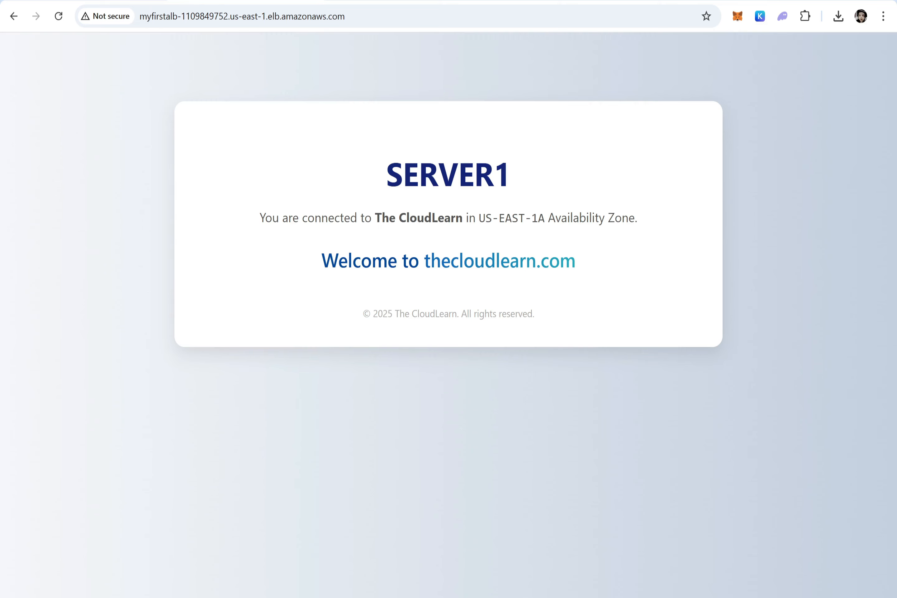
Reload the load-balanced website a few times to see which server responds after restarting SERVER2.
{"action": "key", "text": "F5"}
{"action": "key", "text": "F5"}
{"action": "key", "text": "F5"}
Open the target groups in a new browser tab and examine the registered targets of MyFirstTG.
{"action": "left_click", "coordinate": [128, 0]}
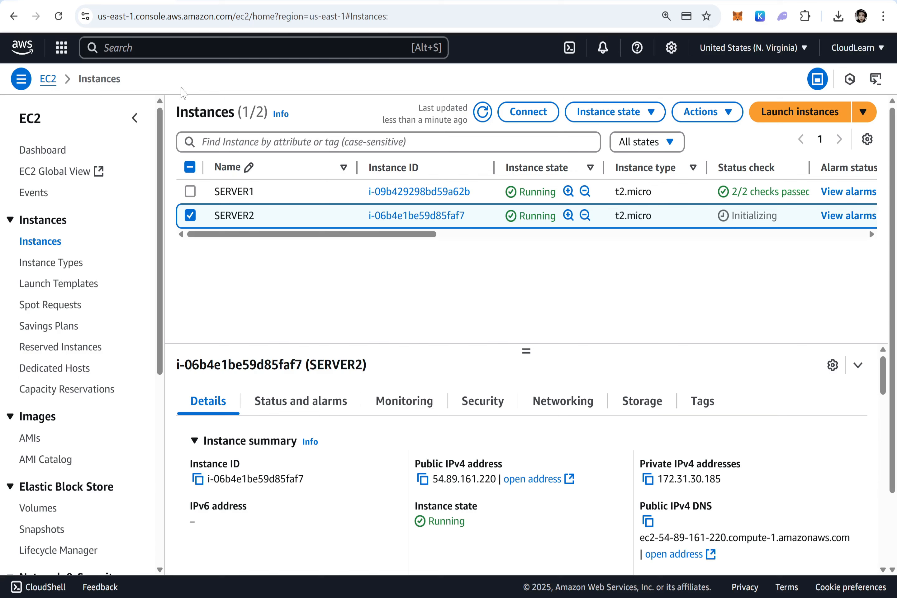
{"action": "scroll", "coordinate": [65, 467], "scroll_direction": "down", "scroll_amount": 8}
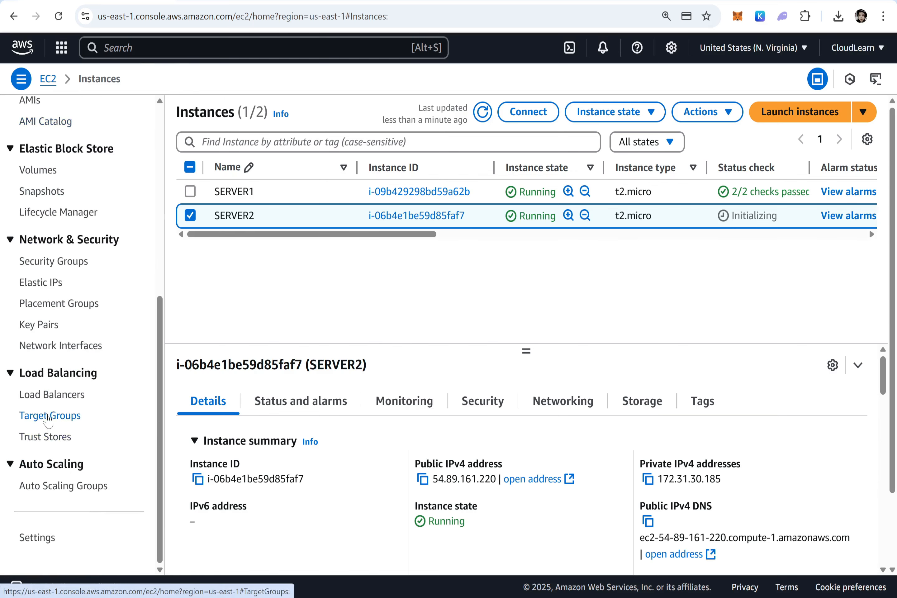
{"action": "right_click", "coordinate": [64, 417]}
{"action": "left_click", "coordinate": [65, 430]}
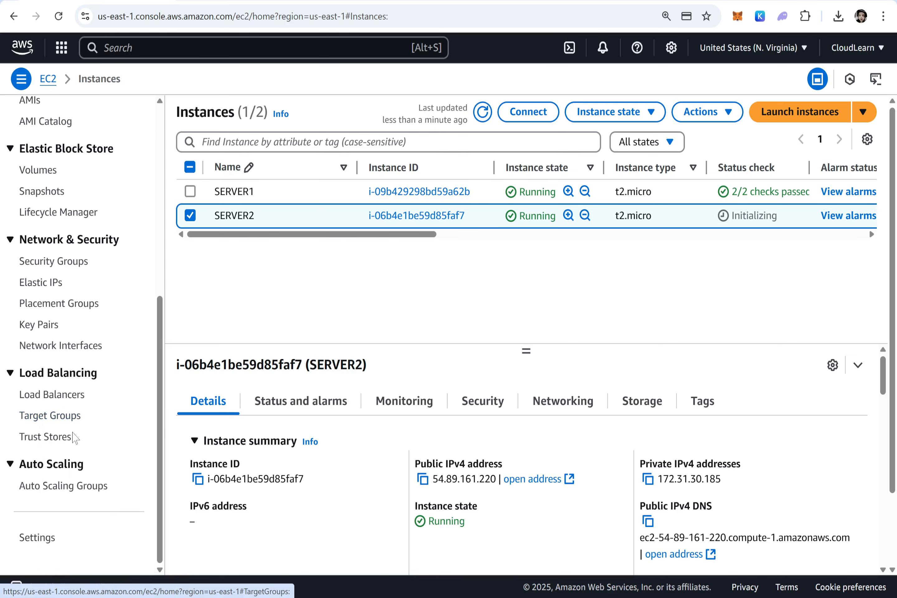
{"action": "left_click", "coordinate": [213, 1]}
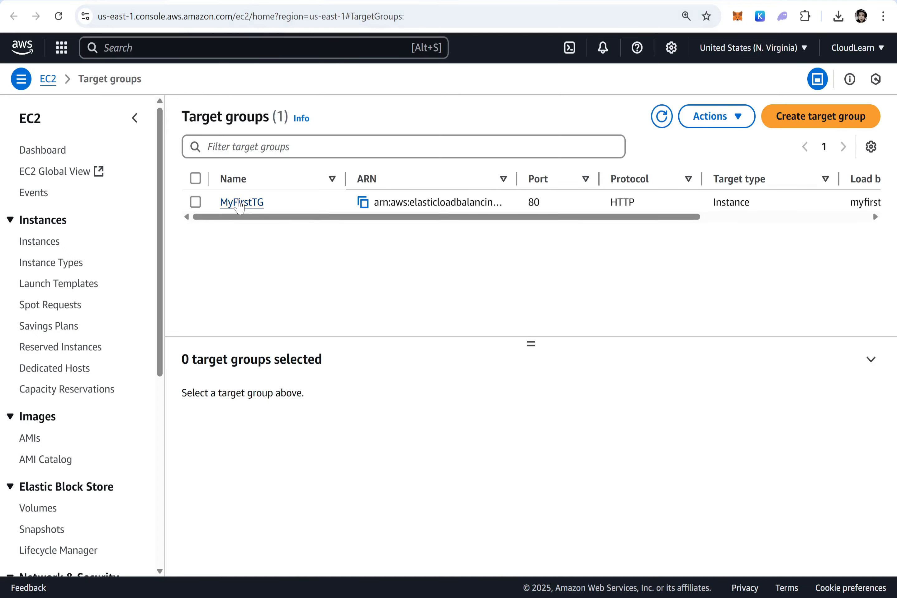
{"action": "left_click", "coordinate": [241, 202]}
{"action": "scroll", "coordinate": [315, 390], "scroll_direction": "down", "scroll_amount": 2}
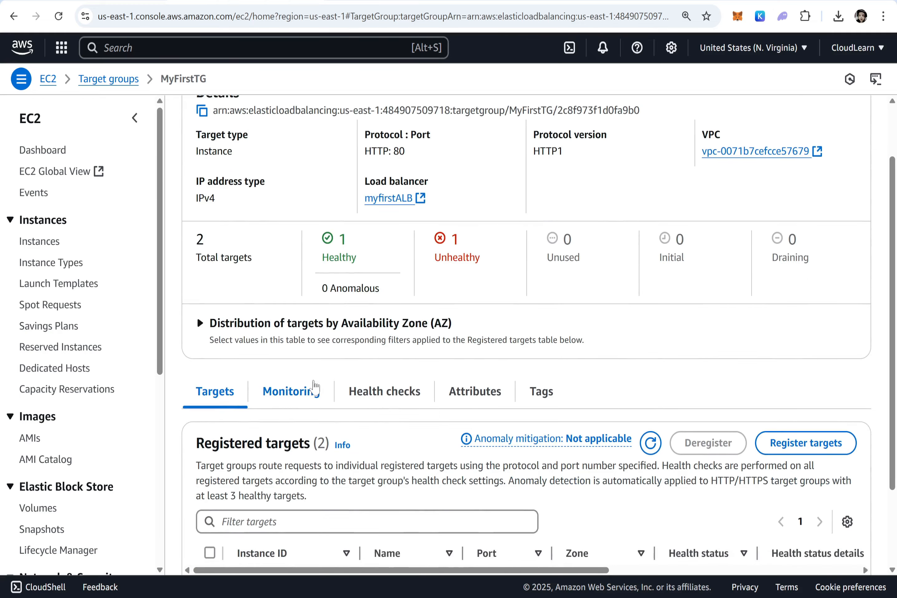
{"action": "scroll", "coordinate": [460, 260], "scroll_direction": "down", "scroll_amount": 3}
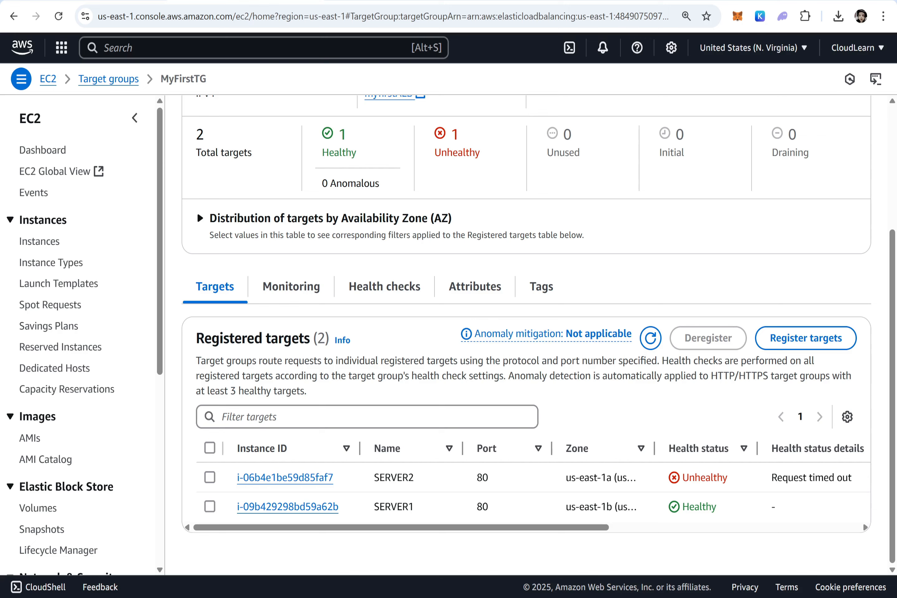
Refresh the registered targets of MyFirstTG repeatedly to check the health status of SERVER2.
{"action": "left_click", "coordinate": [651, 343]}
{"action": "left_click", "coordinate": [651, 347]}
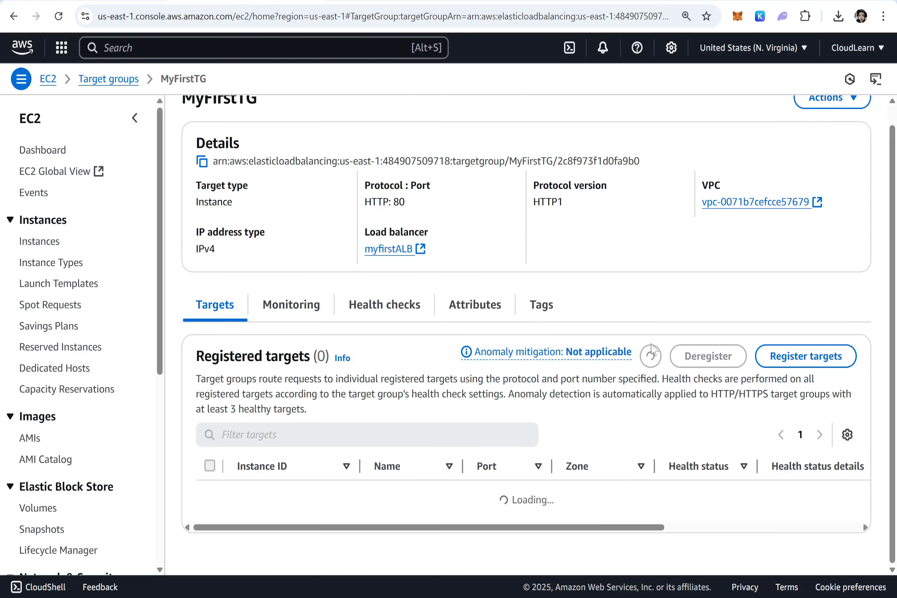
{"action": "left_click", "coordinate": [651, 347]}
{"action": "left_click", "coordinate": [652, 348]}
{"action": "left_click", "coordinate": [652, 347]}
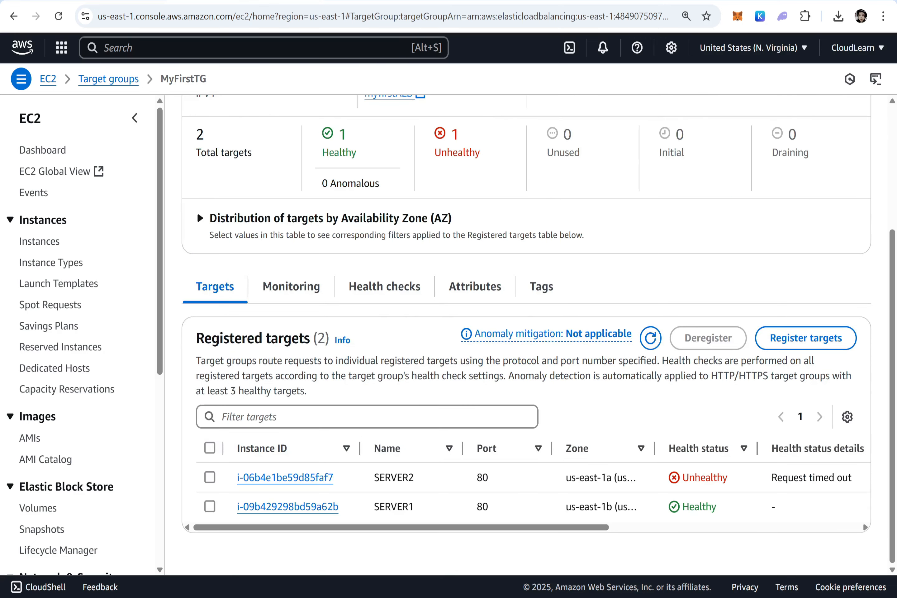
Return to the load-balanced website and reload it several times to check whether SERVER2 receives traffic again.
{"action": "left_click", "coordinate": [420, 1]}
{"action": "key", "text": "F5"}
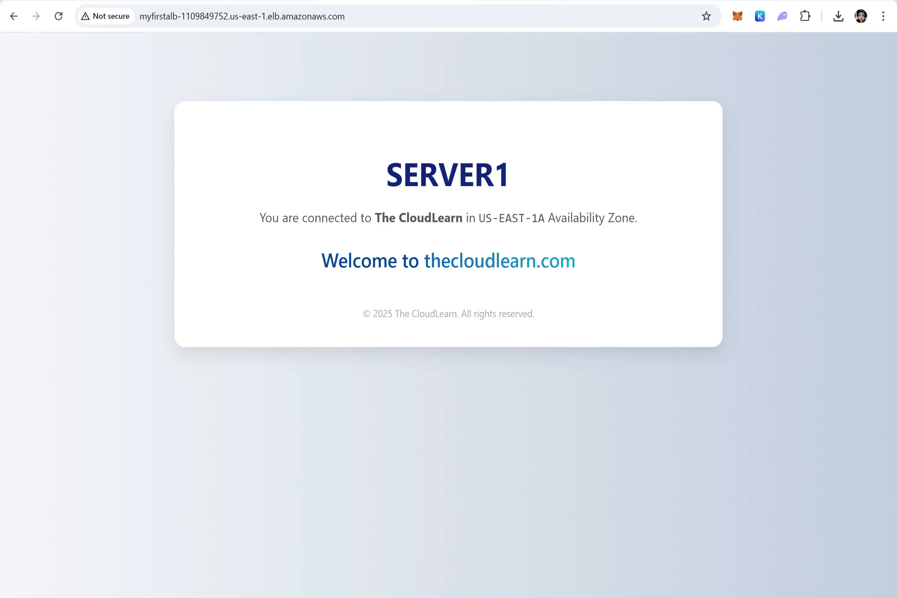
{"action": "key", "text": "F5"}
{"action": "key", "text": "F5"}
{"action": "key", "text": "F5"}
{"action": "key", "text": "F5"}
{"action": "key", "text": "F5"}
Return to the EC2 instances list and refresh it to check the status check of SERVER2.
{"action": "key", "text": "ctrl+shift+Tab"}
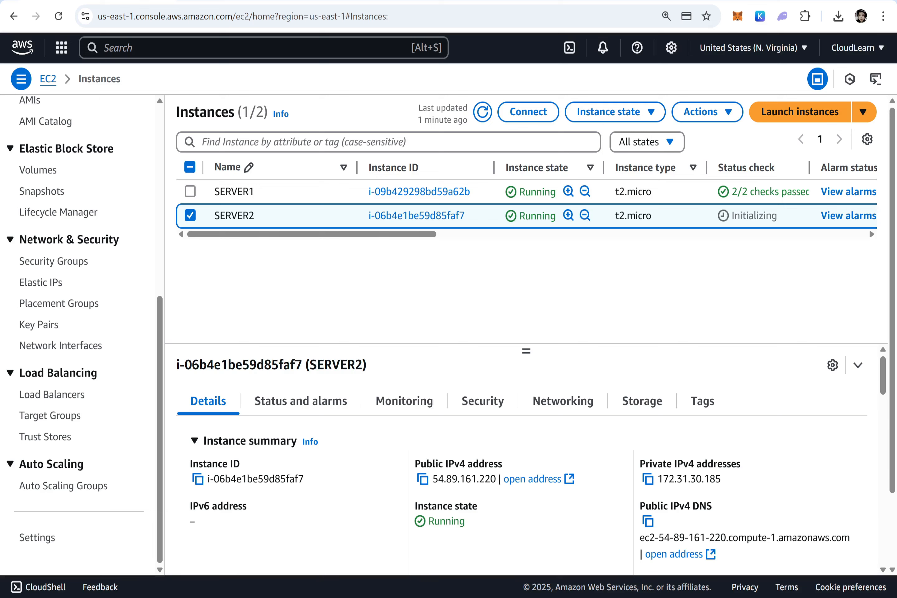
{"action": "left_click", "coordinate": [481, 112]}
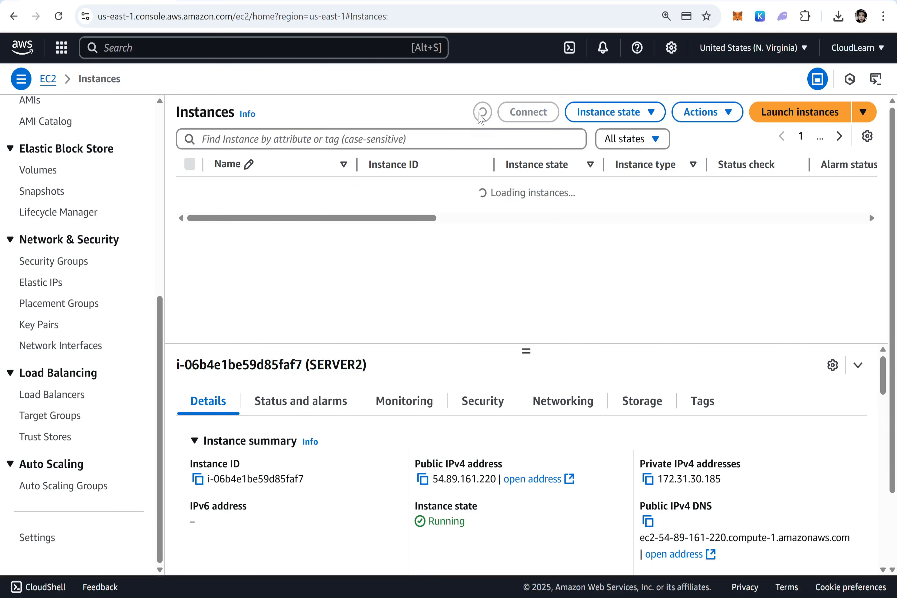